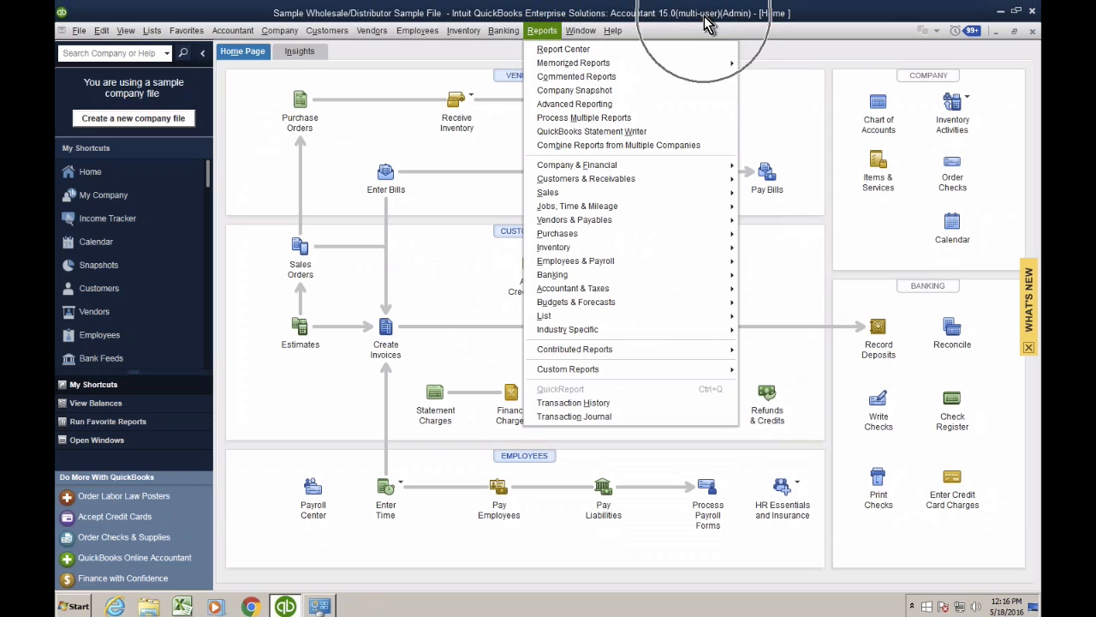
- Open Advanced Reporting with the data update skipped, close the Welcome Center and maximize the reporting window
click(578, 109)
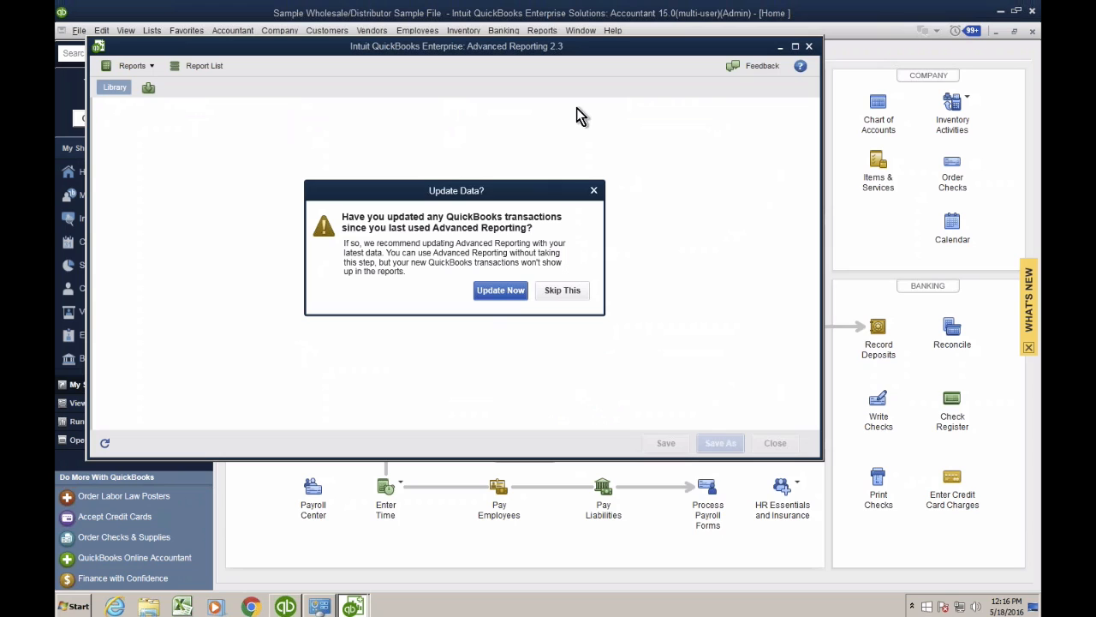
click(505, 292)
click(565, 290)
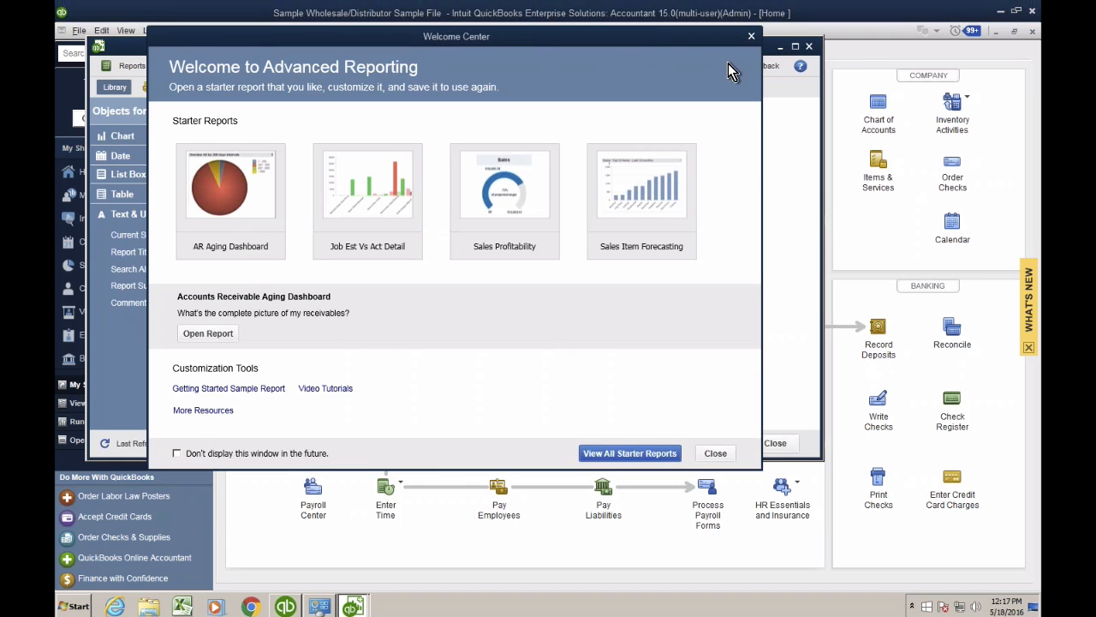
click(752, 37)
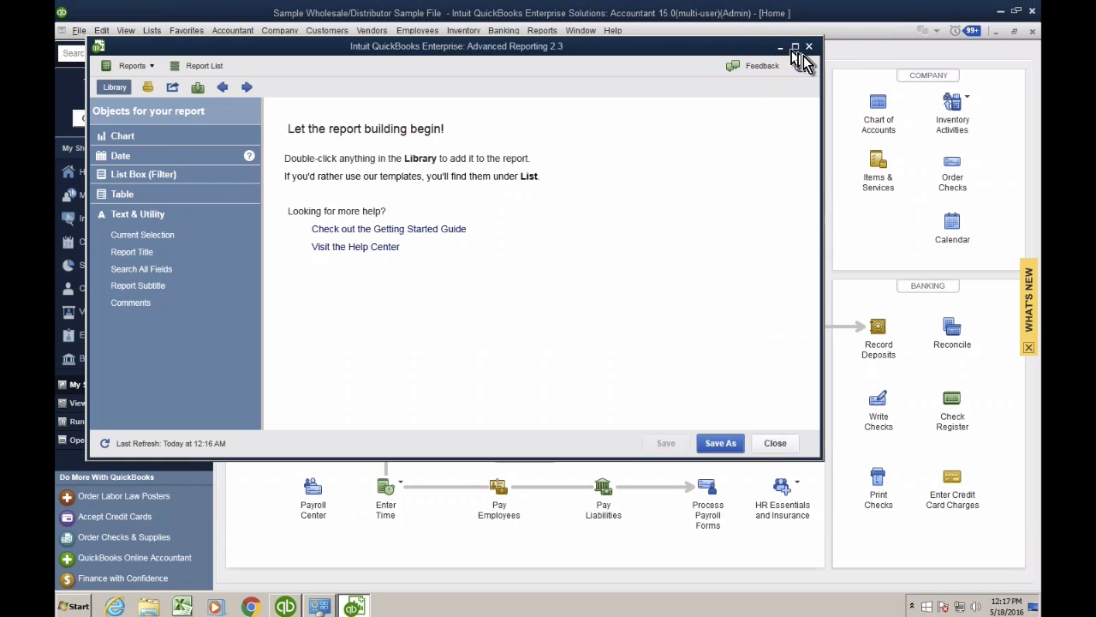
click(796, 47)
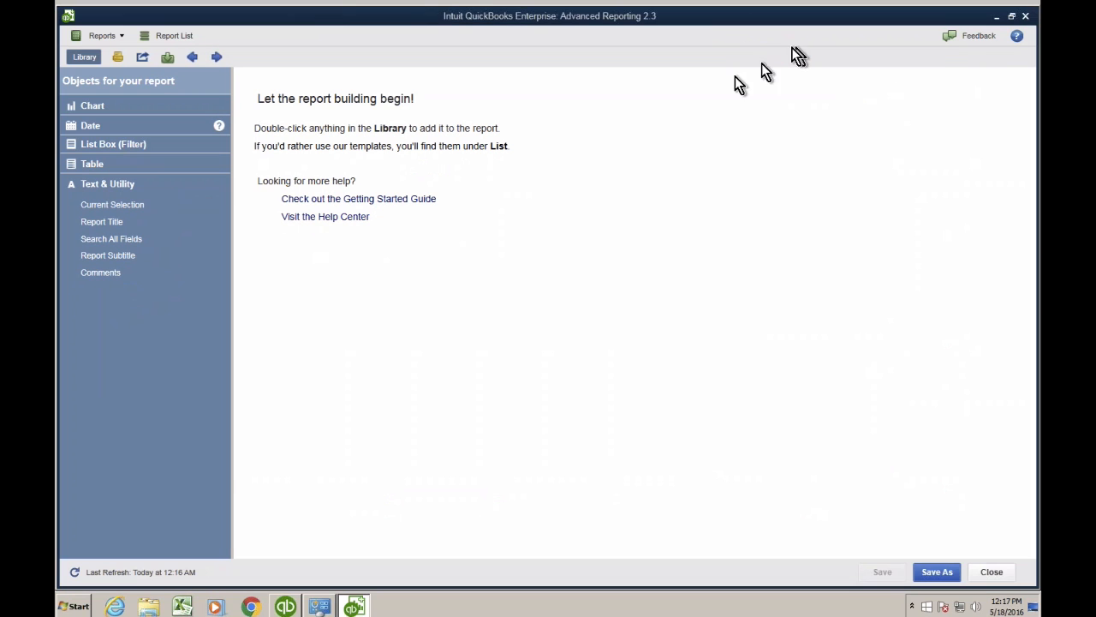
- Start a new blank report
click(94, 37)
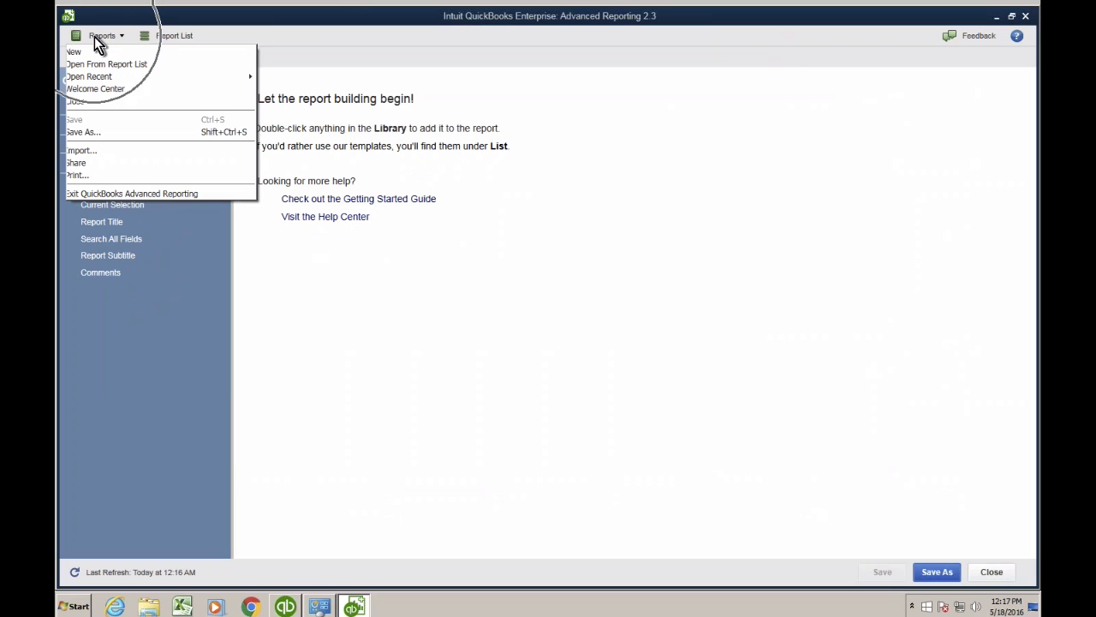
click(86, 52)
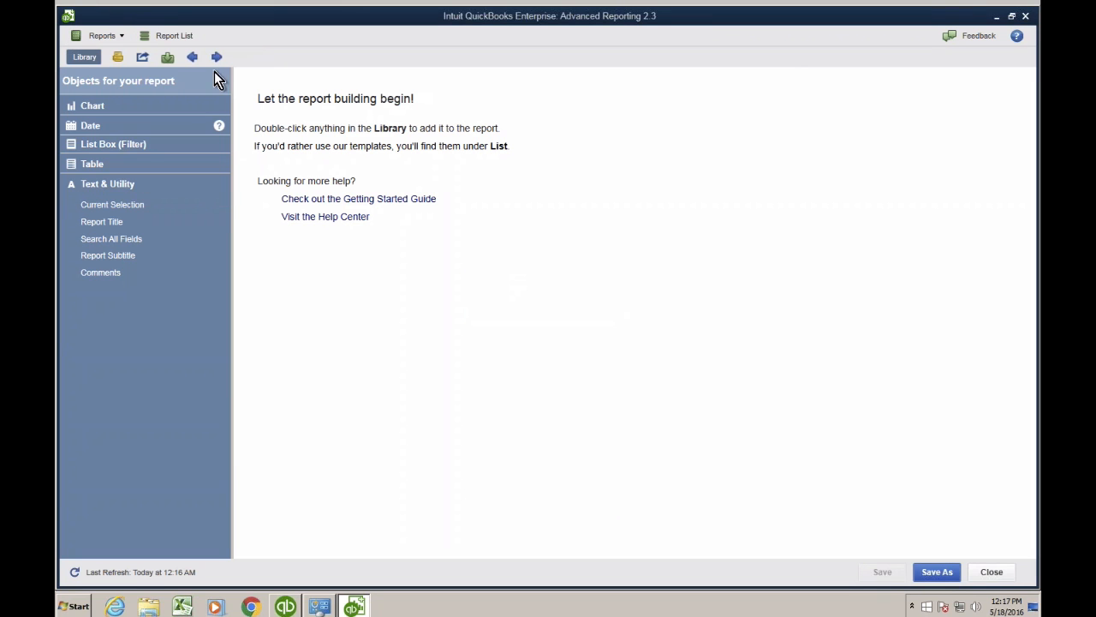
- Review the available starter reports in the Report List and close the list
click(181, 38)
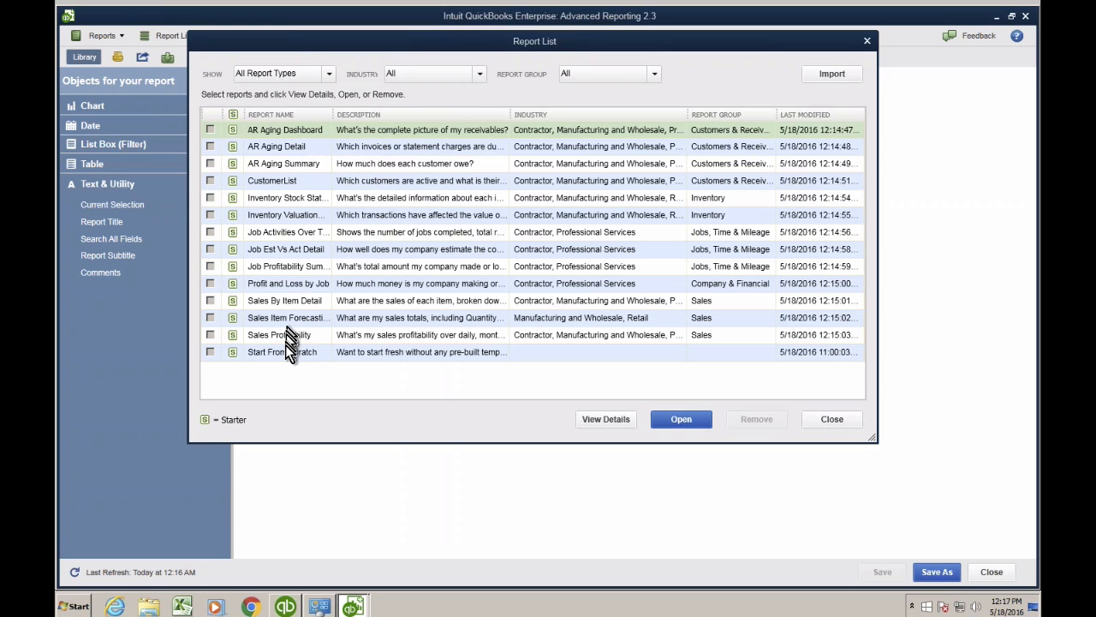
drag(293, 45, 370, 83)
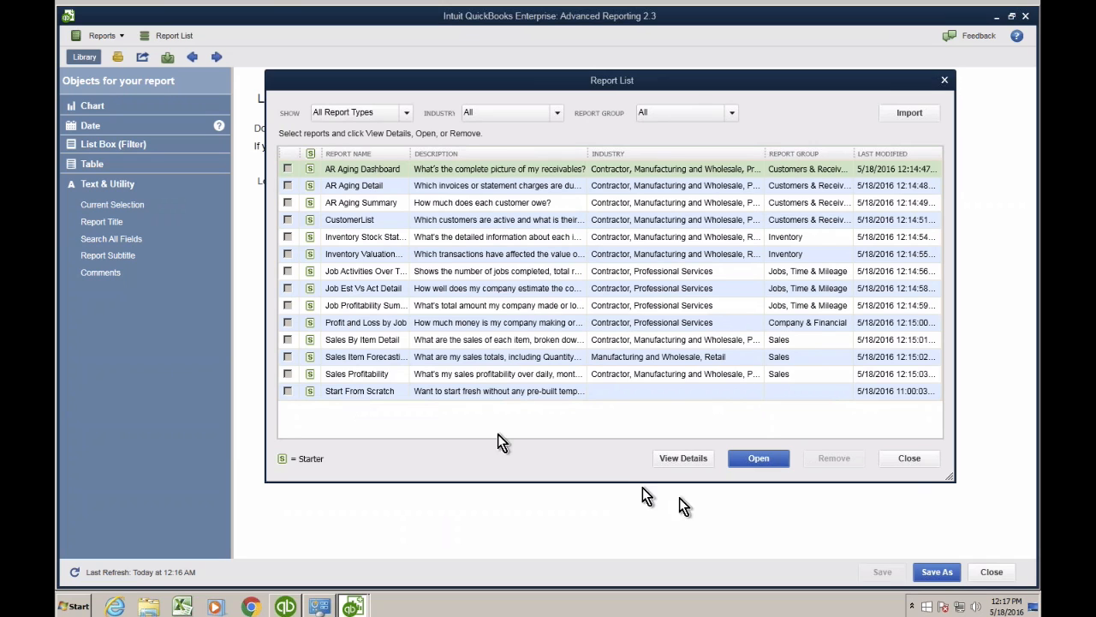
click(908, 461)
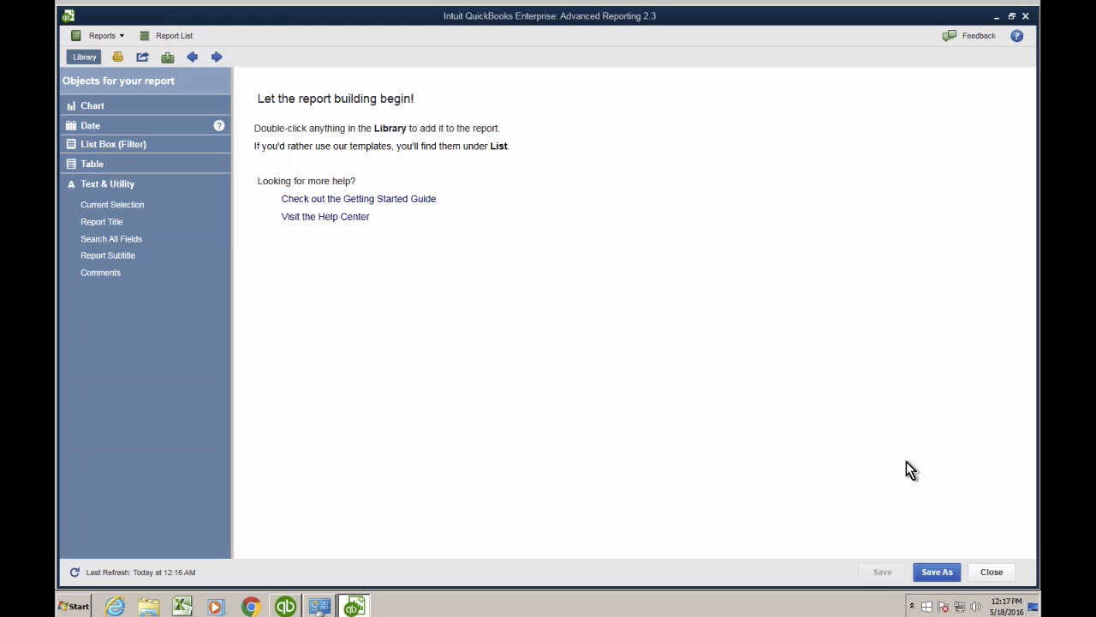
click(117, 207)
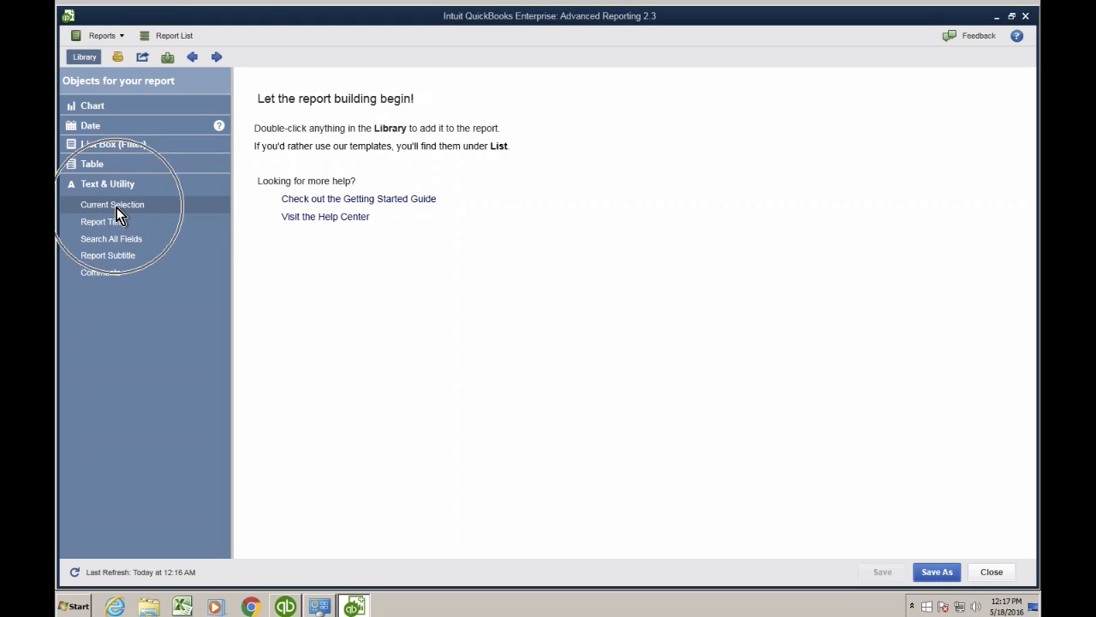
click(111, 187)
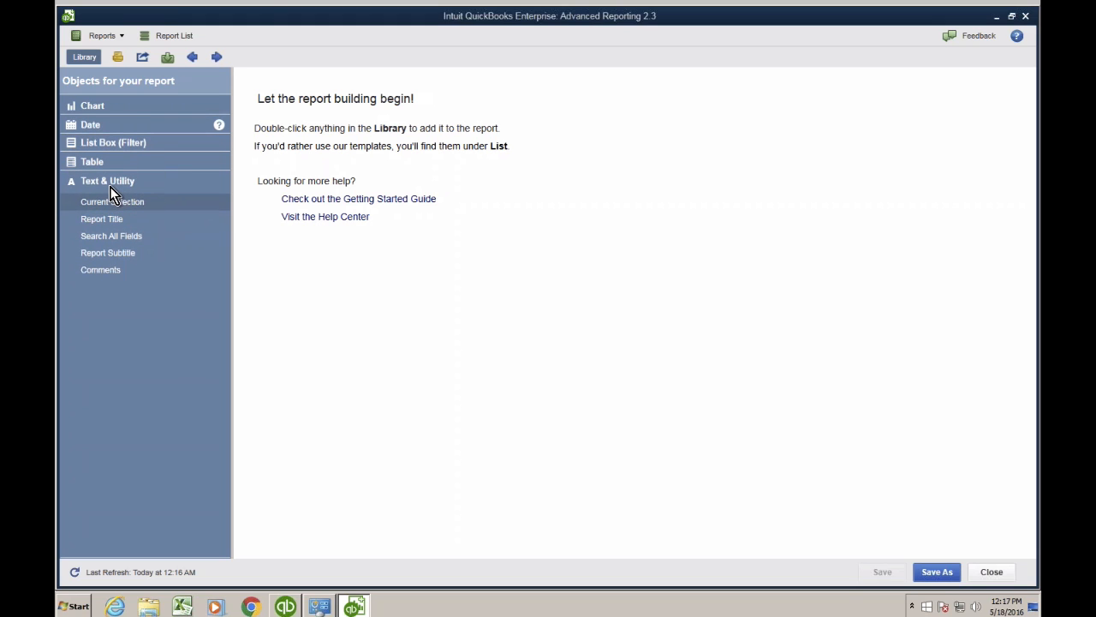
click(110, 187)
click(84, 60)
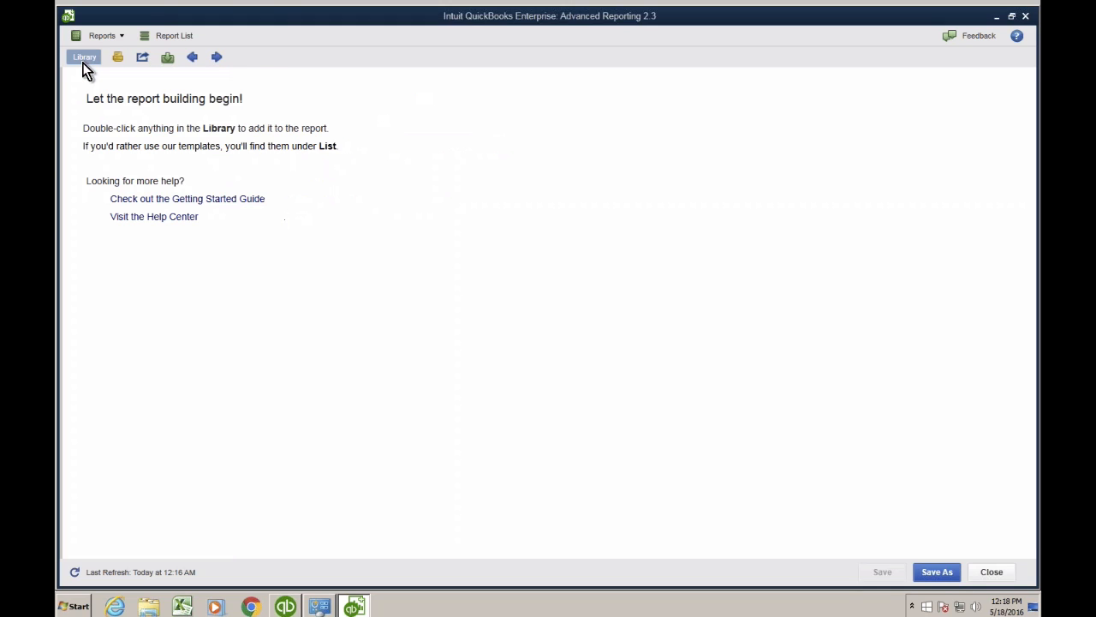
click(84, 60)
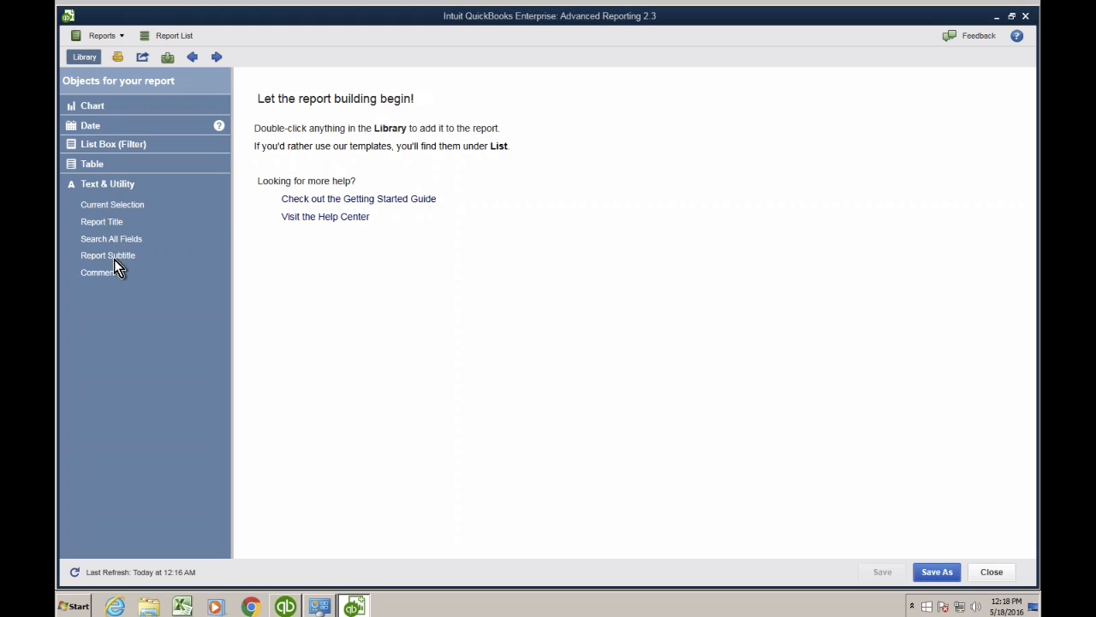
- Add a Current Selection box and a Report Title to the blank report, shifting the title slightly down and inward
double_click(115, 209)
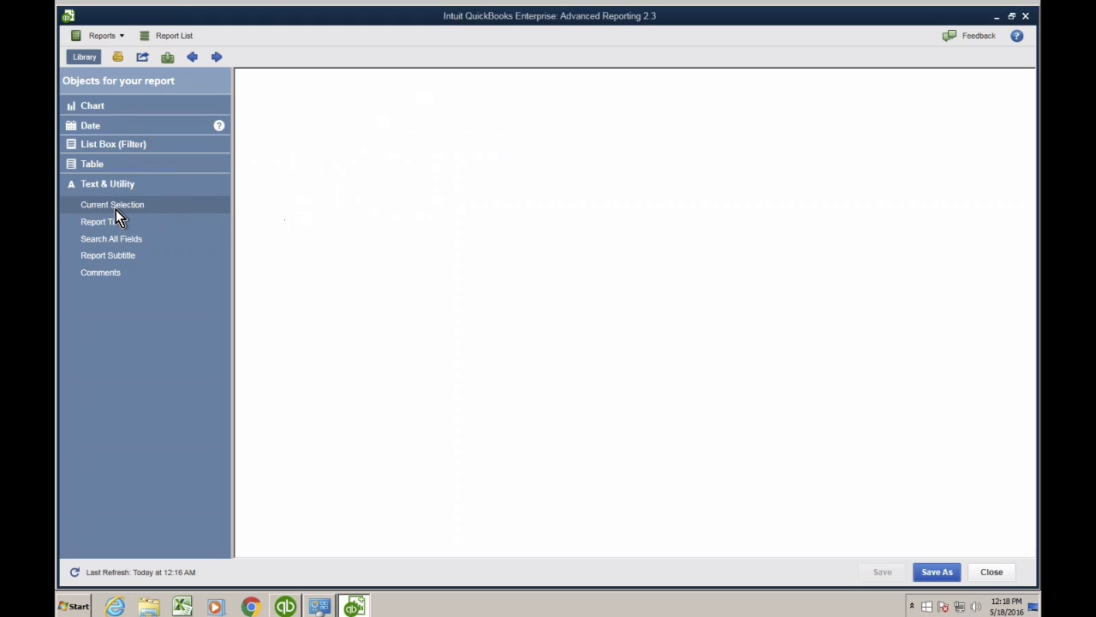
click(332, 156)
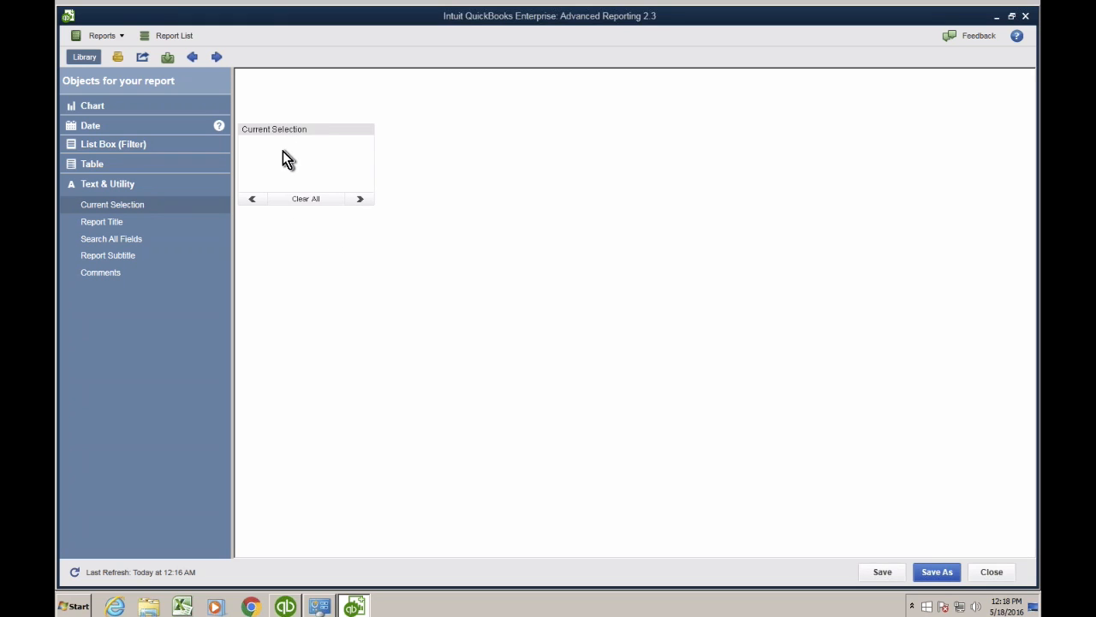
click(110, 144)
click(112, 224)
click(113, 224)
double_click(131, 222)
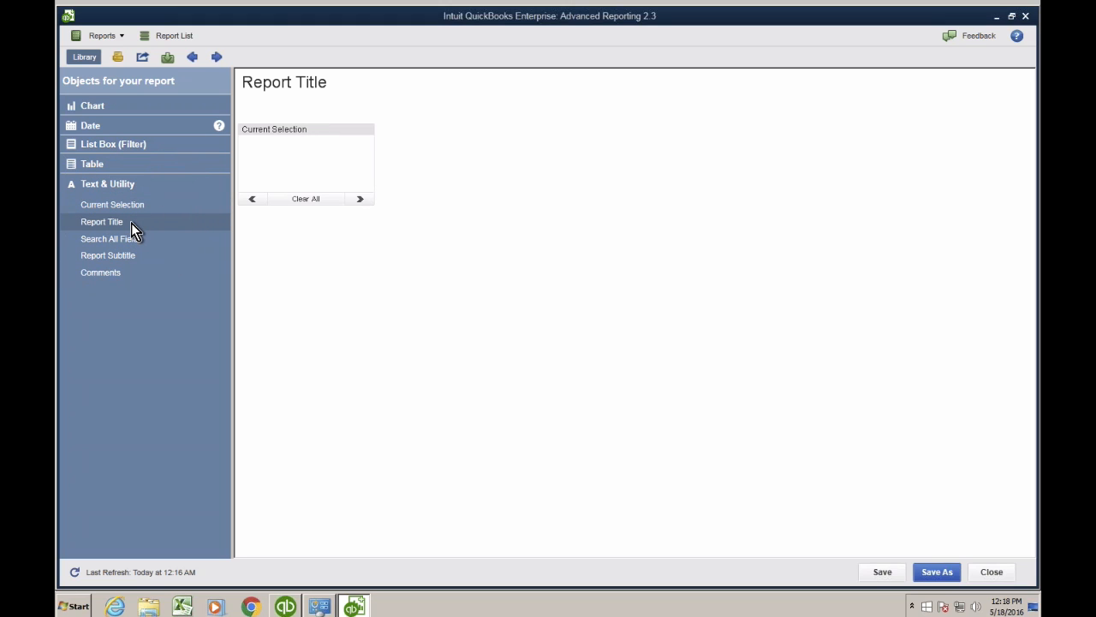
drag(279, 85, 309, 101)
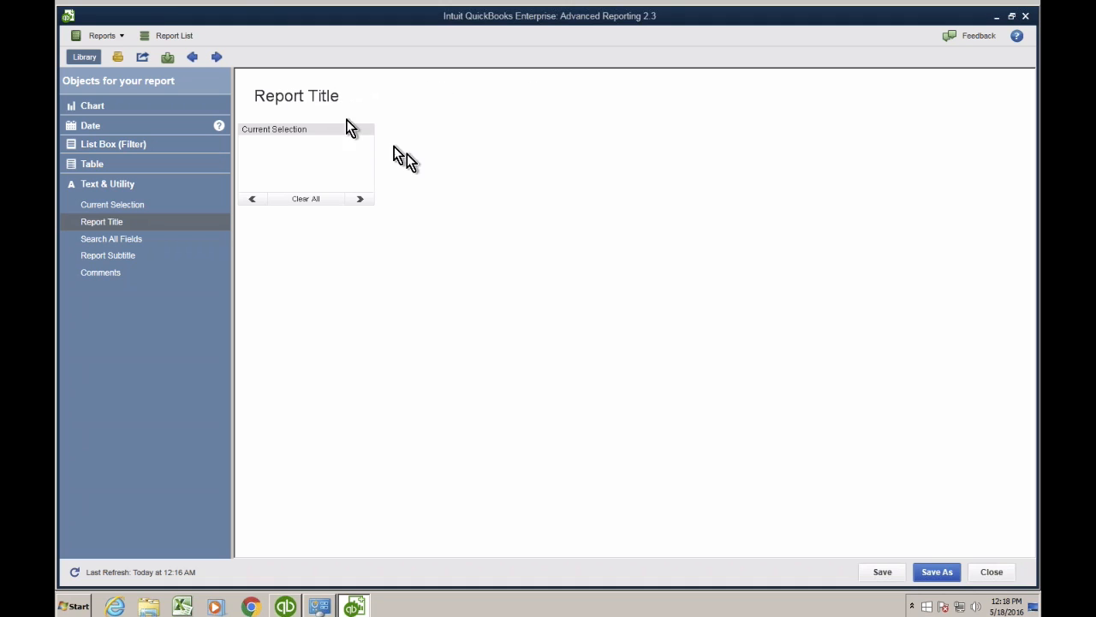
- Add a Search All Fields box to the report
click(111, 239)
double_click(111, 239)
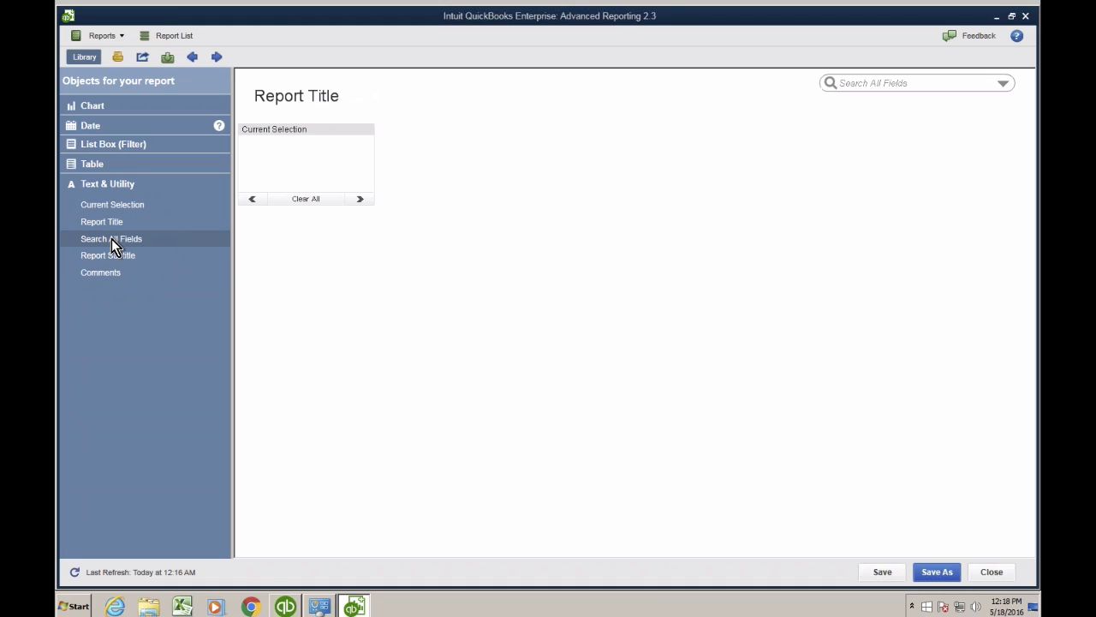
click(877, 84)
click(796, 232)
key(ctrl+Left)
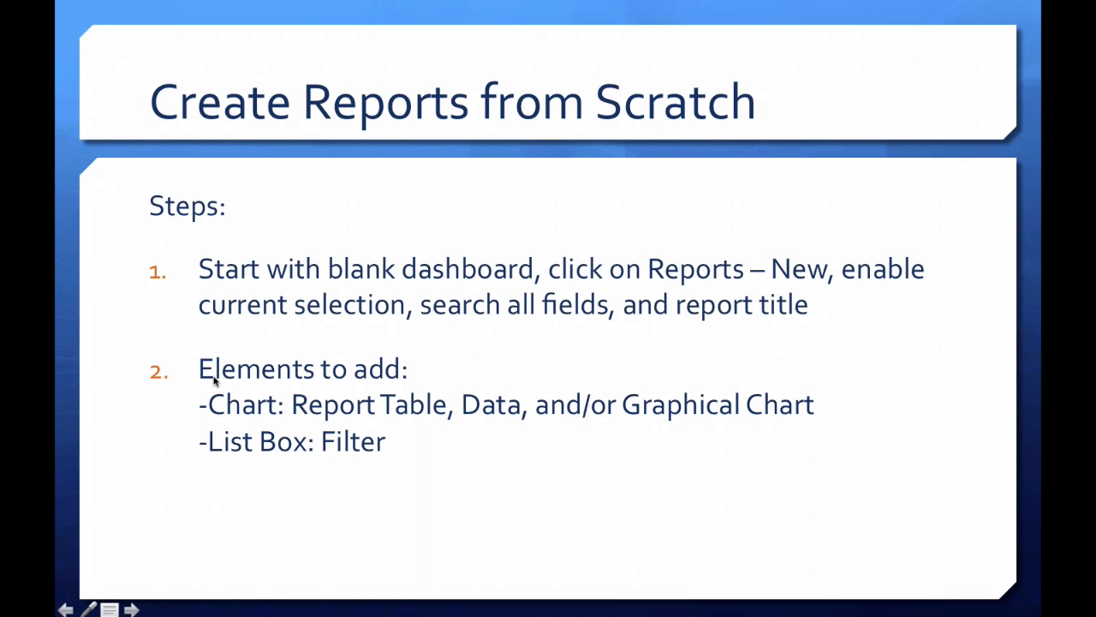
click(214, 381)
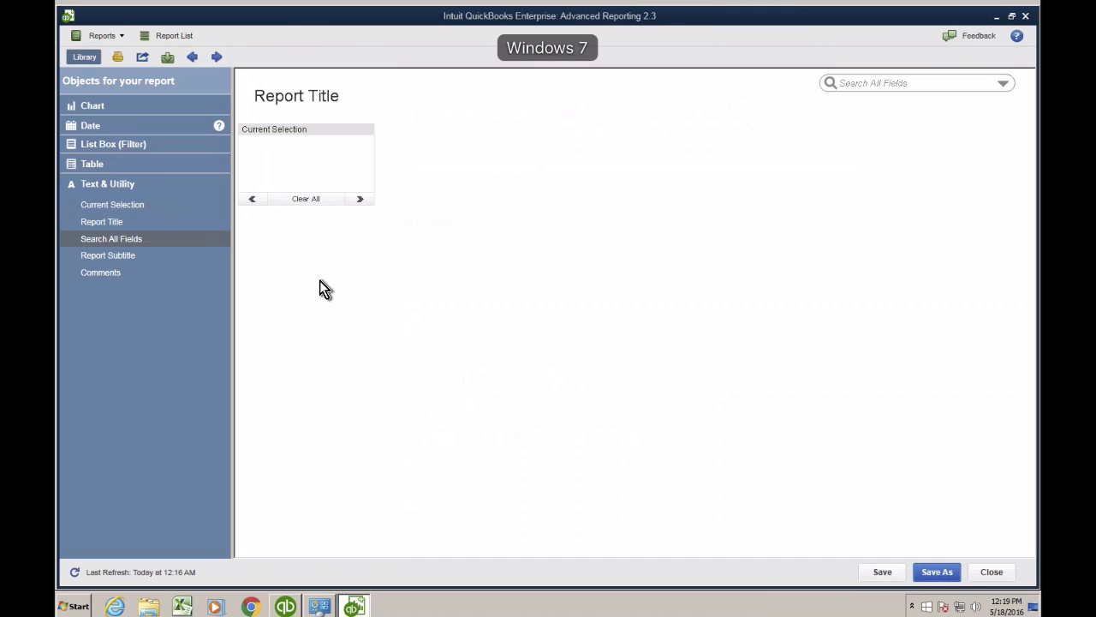
- Create a new list box sheet object for the Customer.Full Name field in the empty area below the Current Selection box
right_click(318, 288)
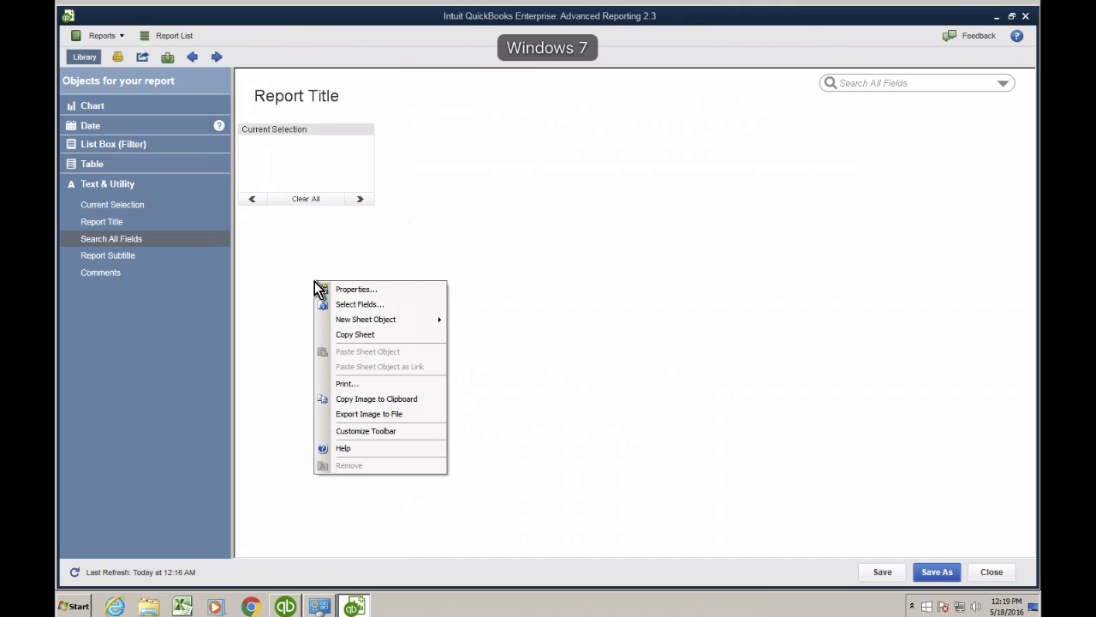
right_click(542, 151)
right_click(312, 270)
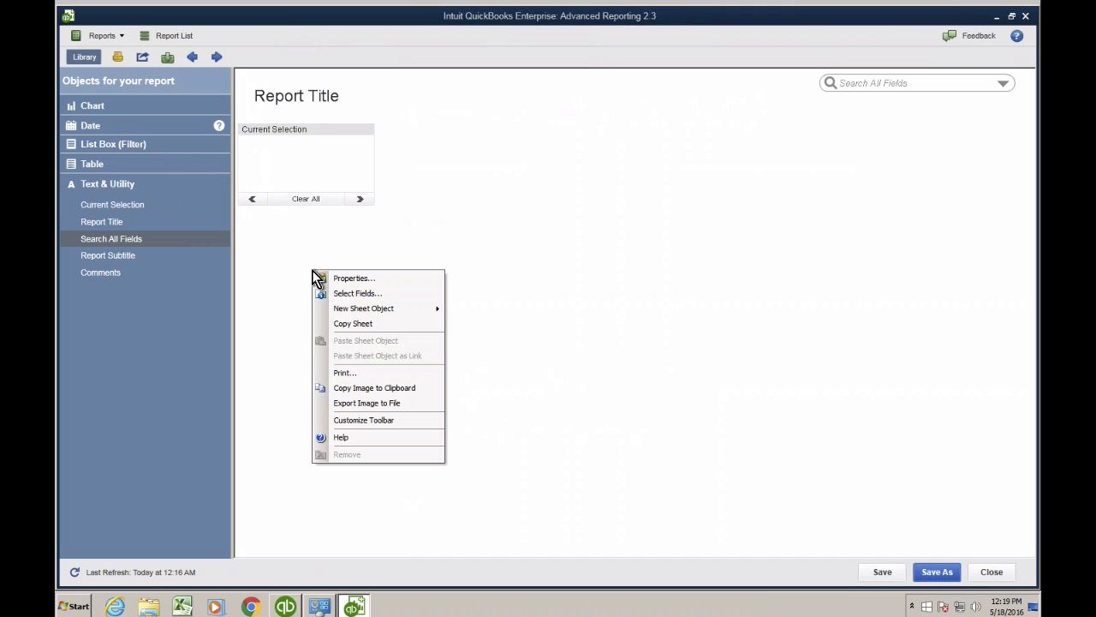
click(373, 309)
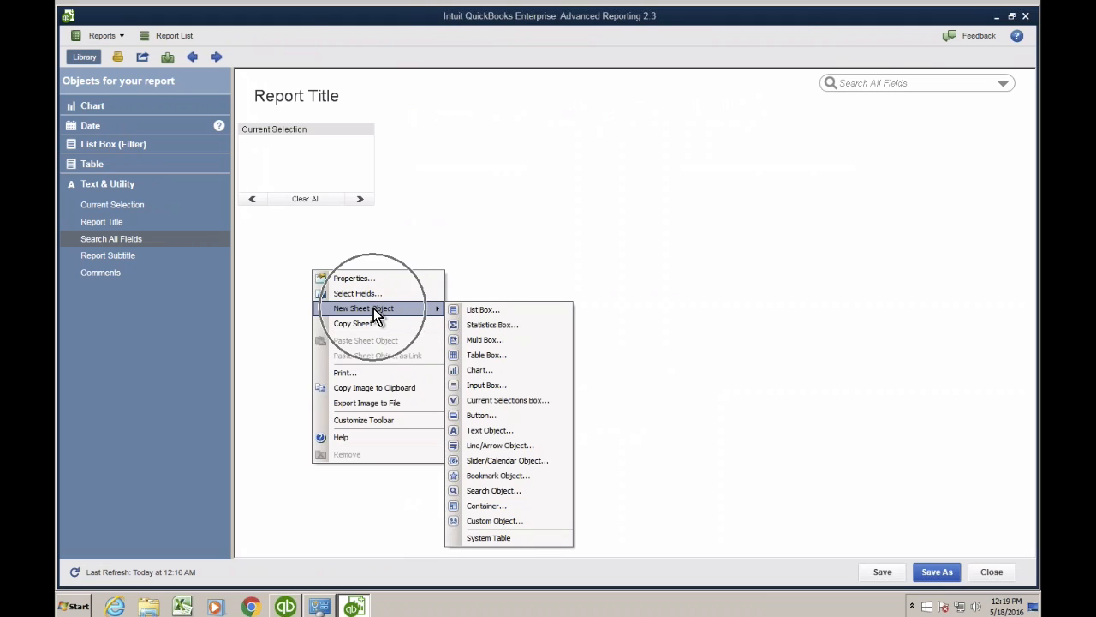
click(478, 310)
drag(455, 125, 421, 114)
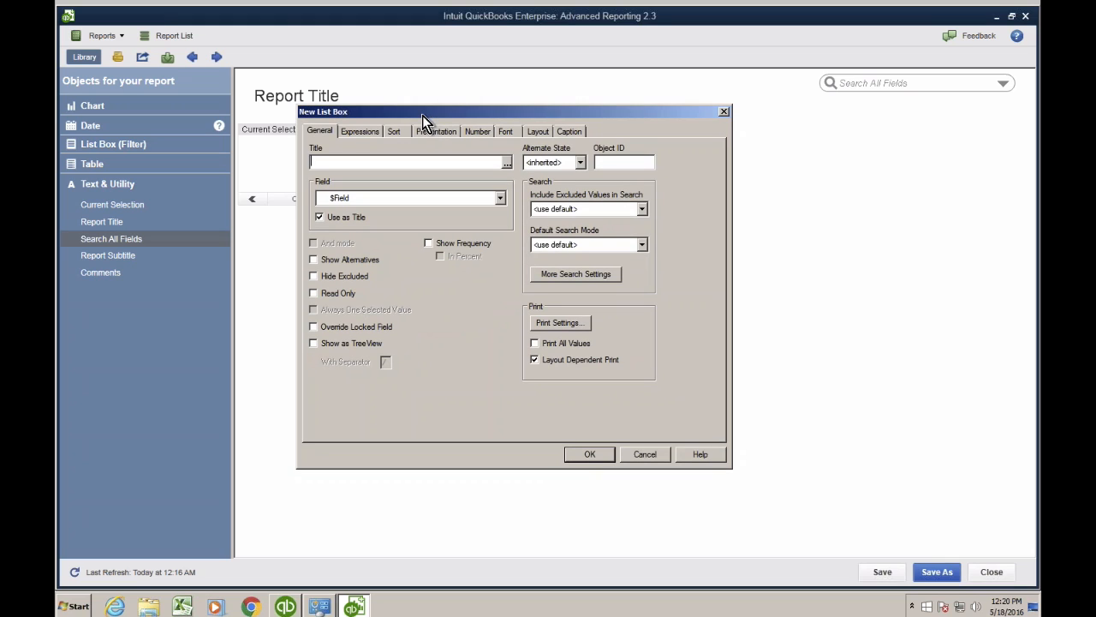
click(501, 198)
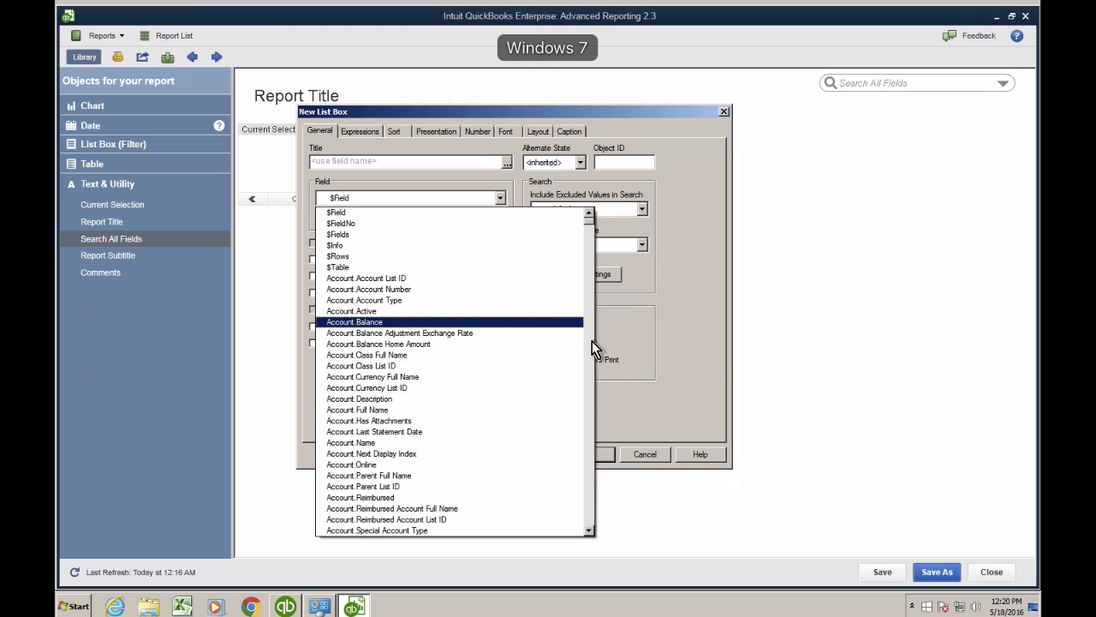
click(592, 341)
click(592, 340)
click(592, 340)
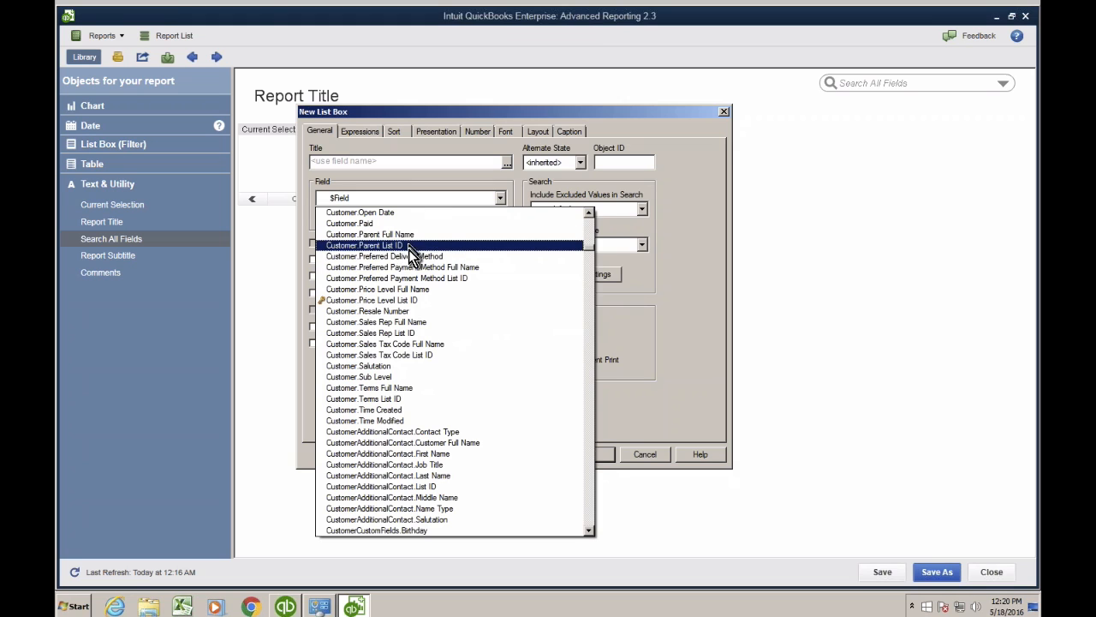
click(589, 214)
click(589, 215)
click(589, 214)
click(589, 215)
click(589, 214)
click(589, 215)
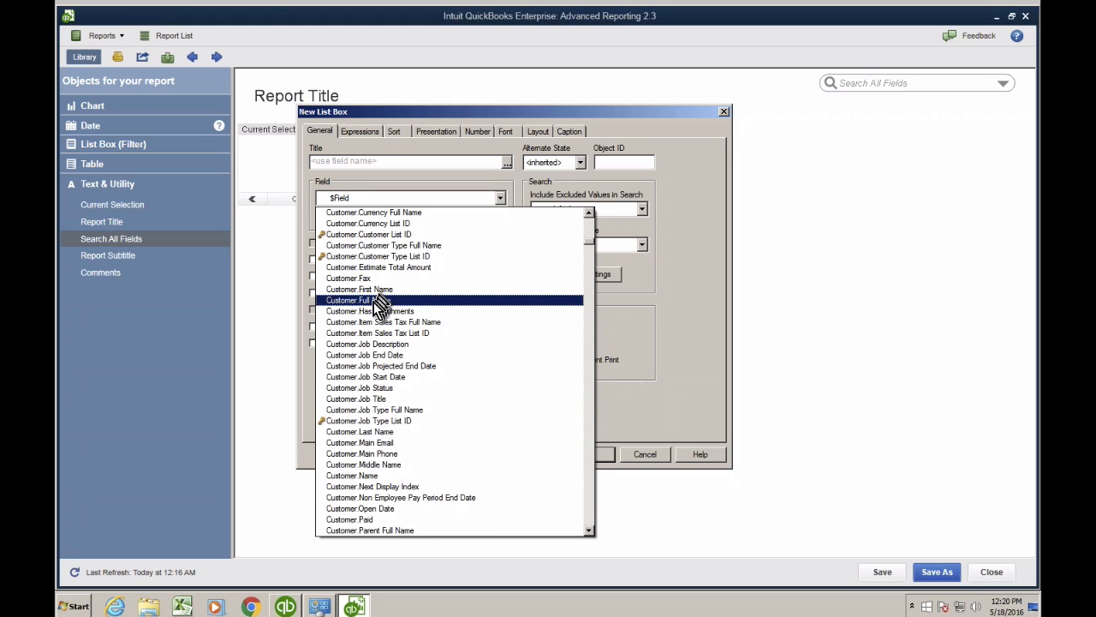
click(372, 301)
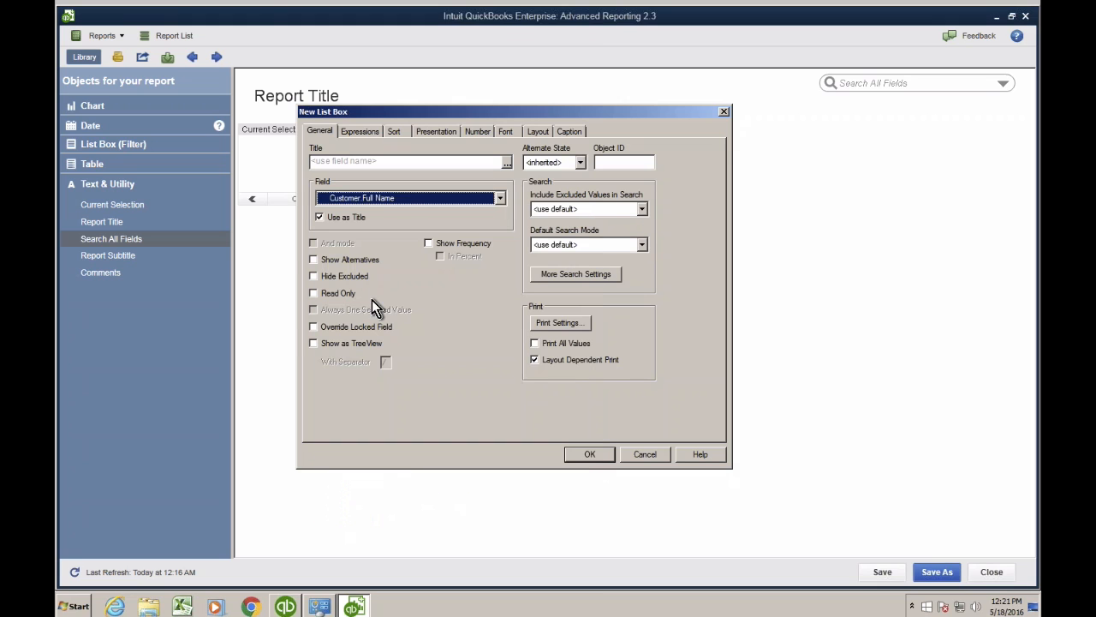
click(597, 454)
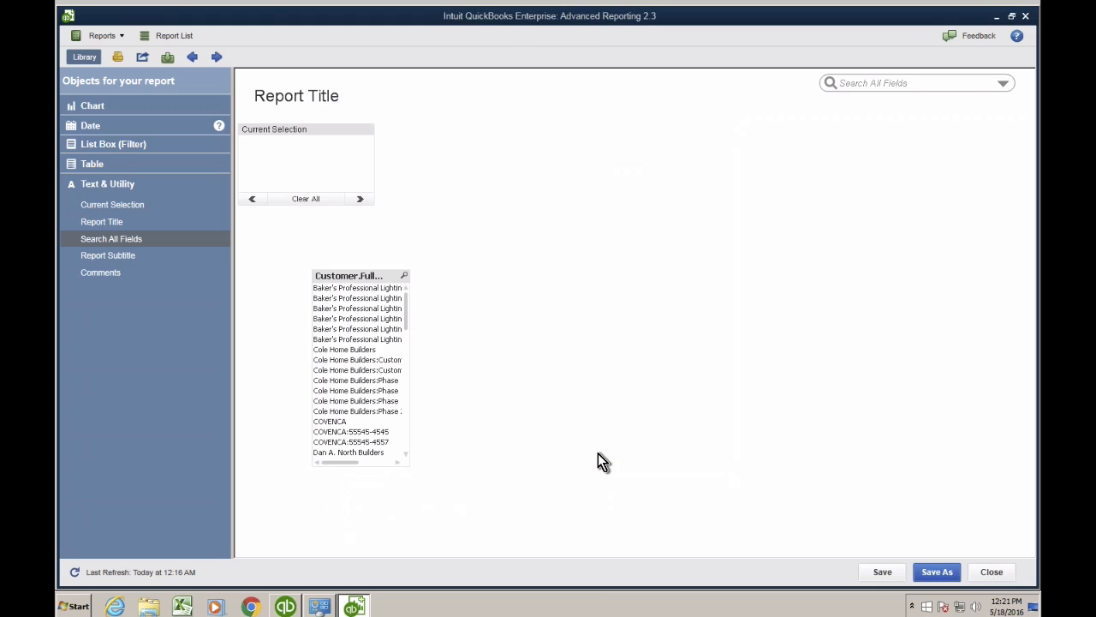
- Move the Customer.Full Name list box closer to the Current Selection box and enlarge it to fit the full entries
drag(349, 279, 292, 241)
drag(351, 426, 476, 518)
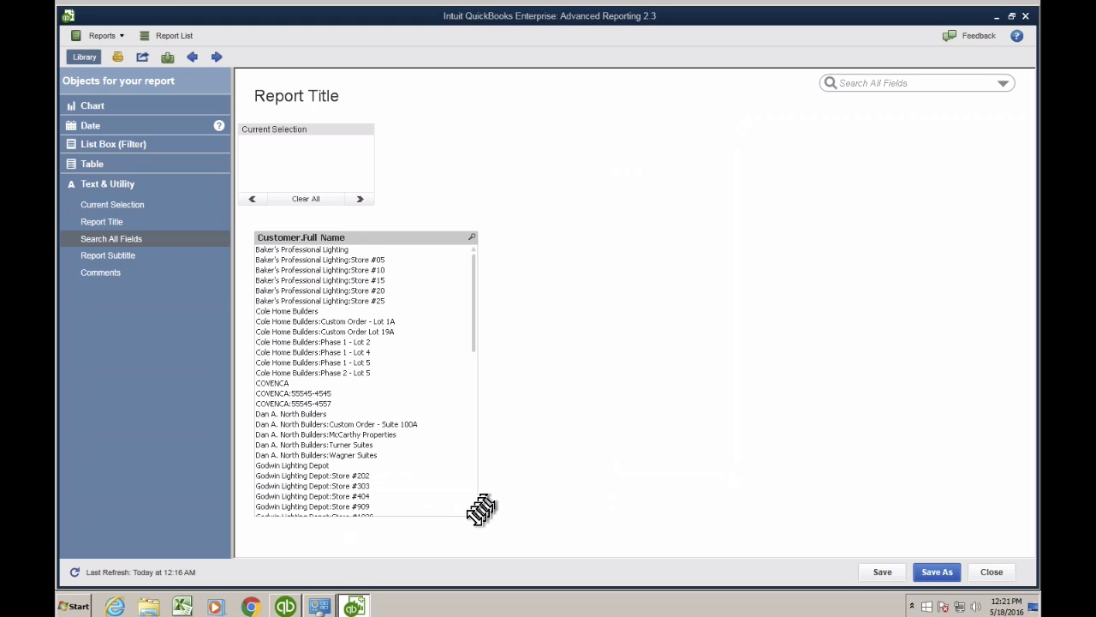
- Switch to the QuickBooks company file, open the Customer Center and widen the Name column to examine the customers and jobs
click(285, 606)
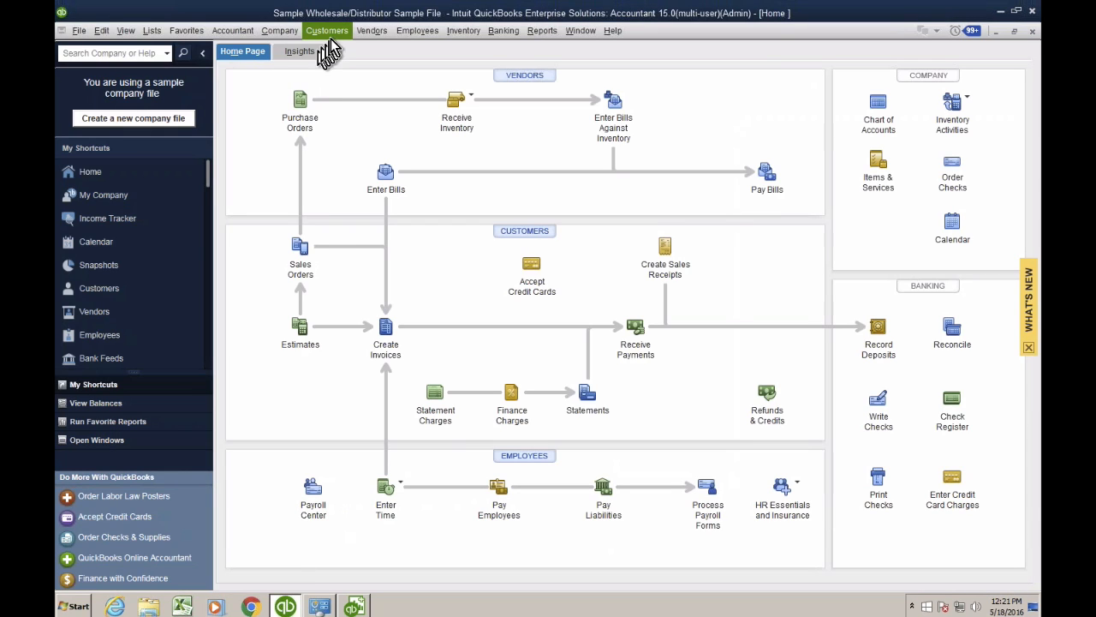
click(329, 32)
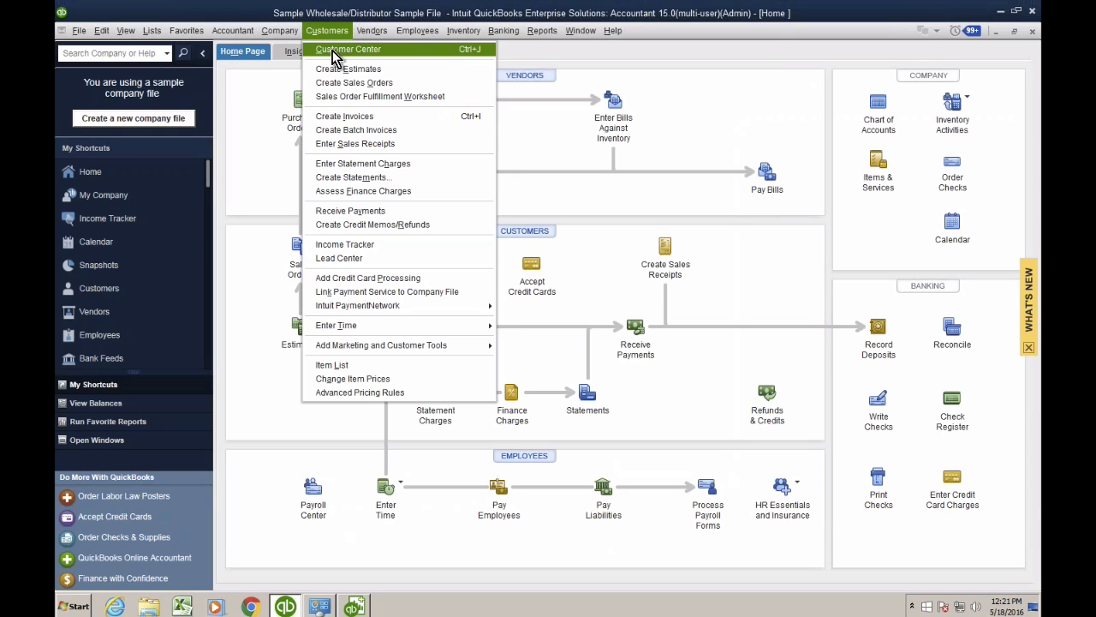
click(333, 51)
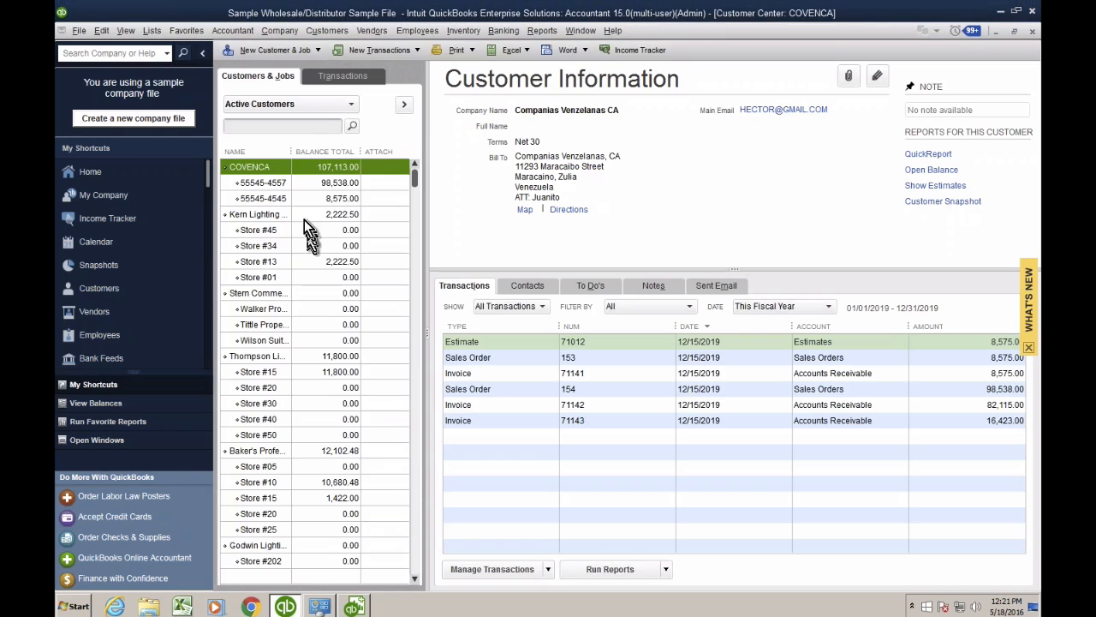
drag(292, 151, 358, 152)
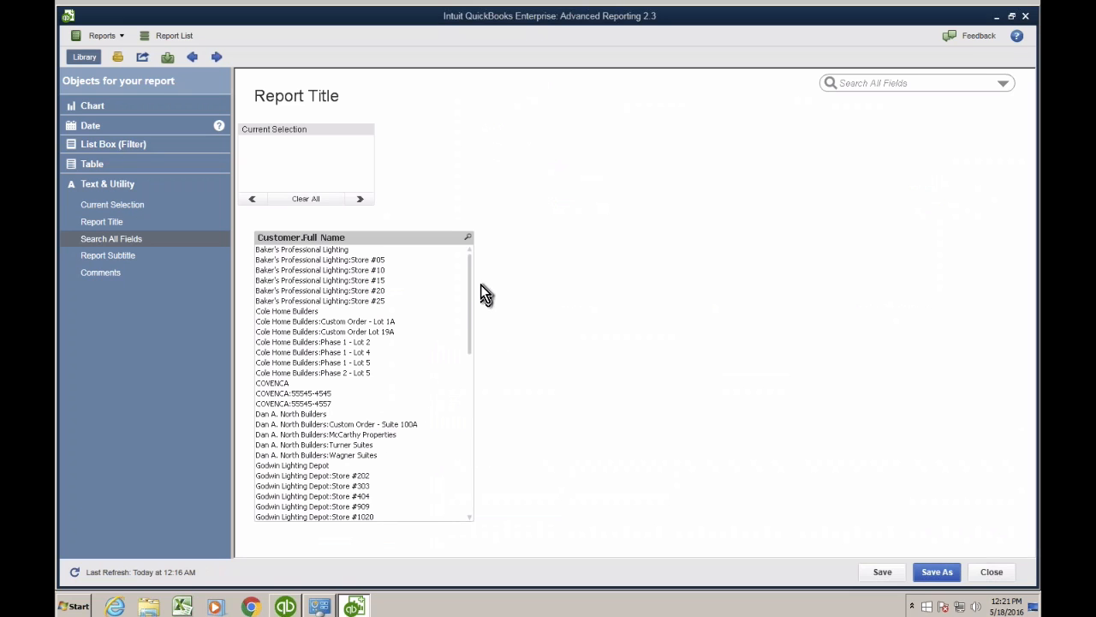
- Narrow the Customer.Full Name list box in the Advanced Reporting report
drag(473, 287, 419, 296)
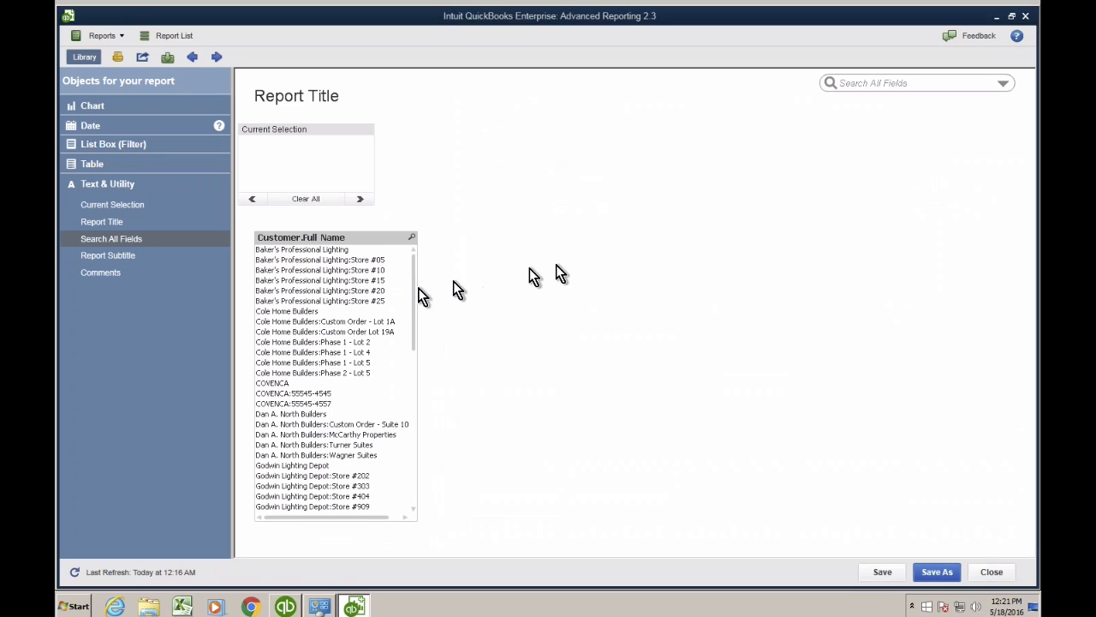
- Add the predefined Vendors list box filter to the report and place it beside the Customer.Full Name list box
click(109, 151)
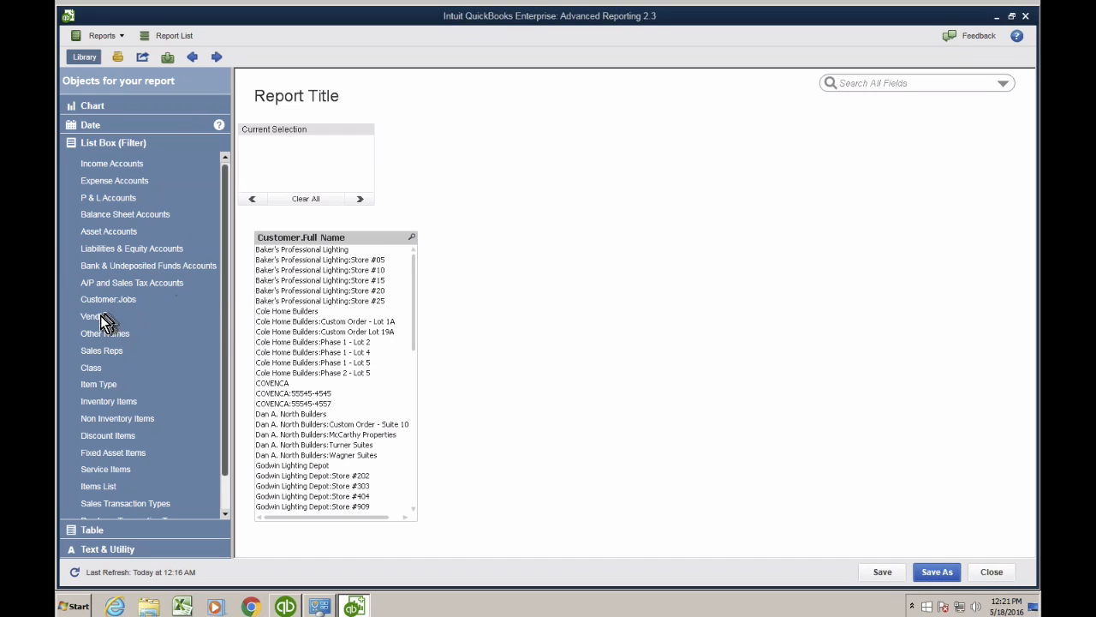
right_click(477, 215)
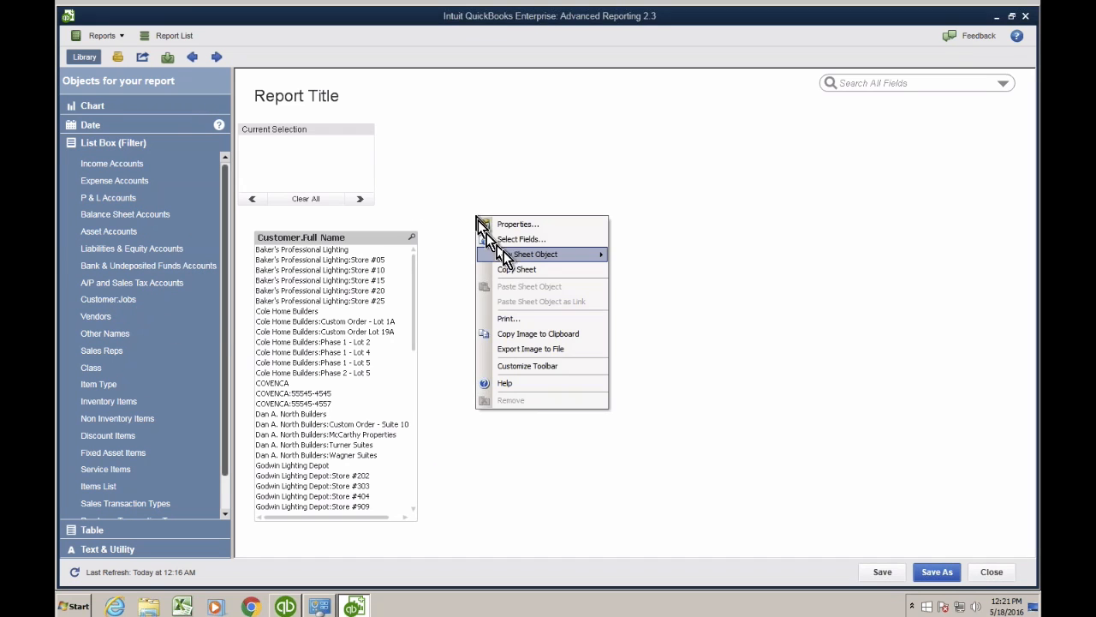
mouse_move(517, 255)
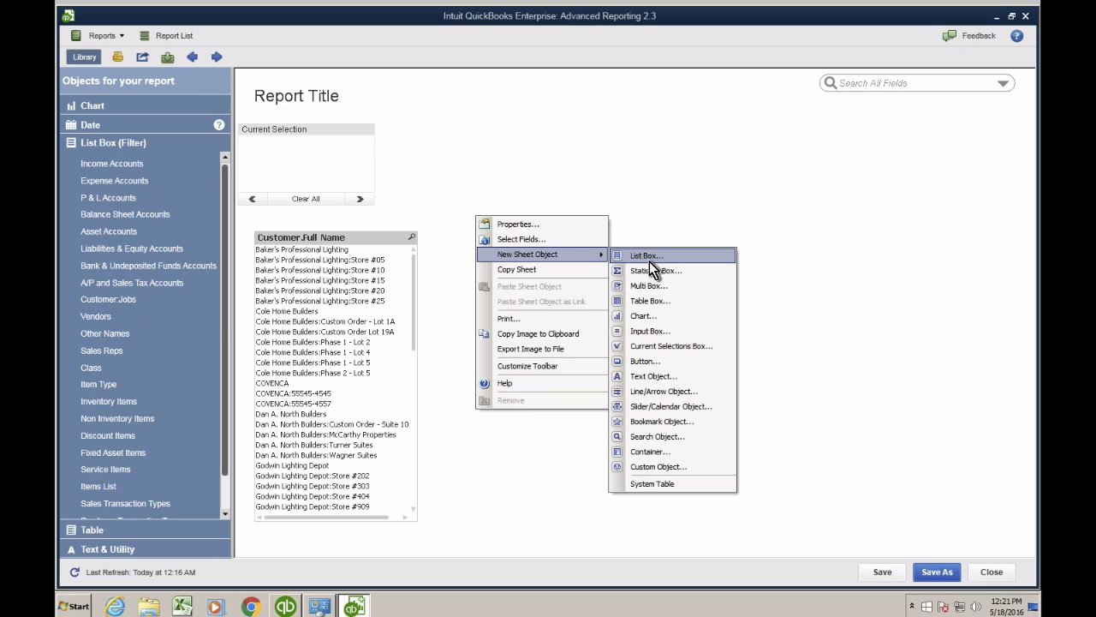
click(469, 184)
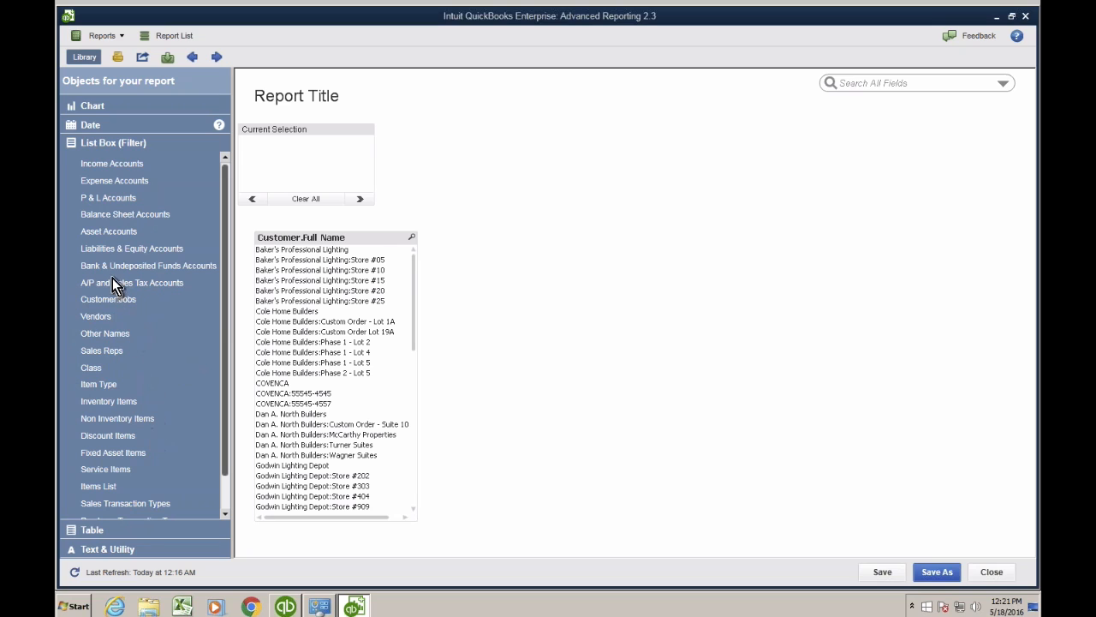
click(96, 321)
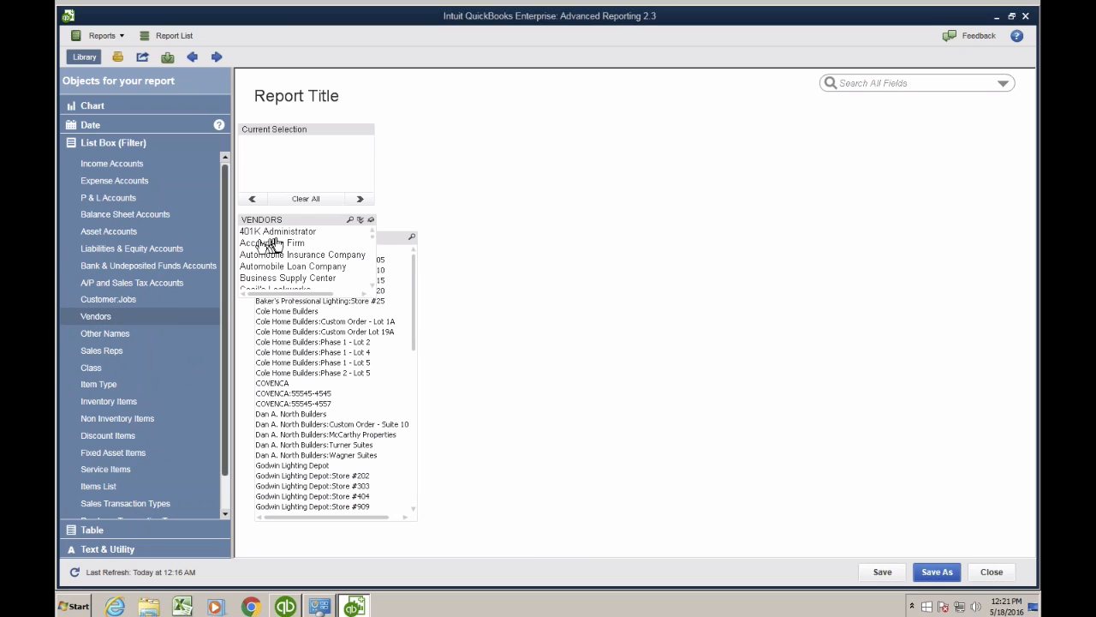
drag(278, 218, 464, 239)
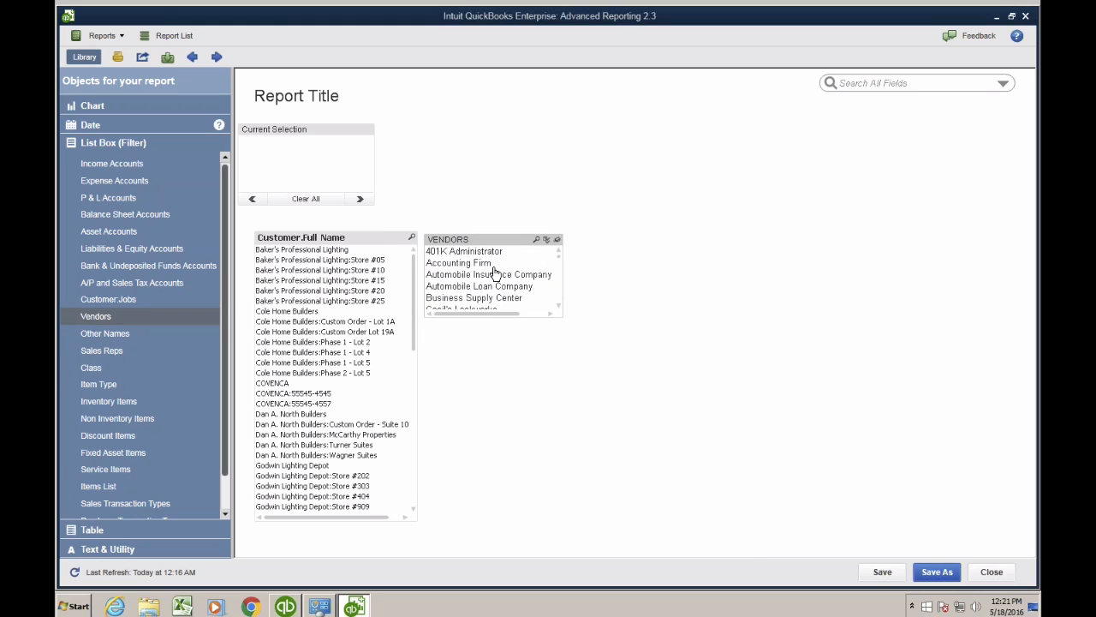
- Add the predefined Class and Item Type list box filters and place them side by side above the Vendors list
click(93, 368)
drag(268, 219, 451, 85)
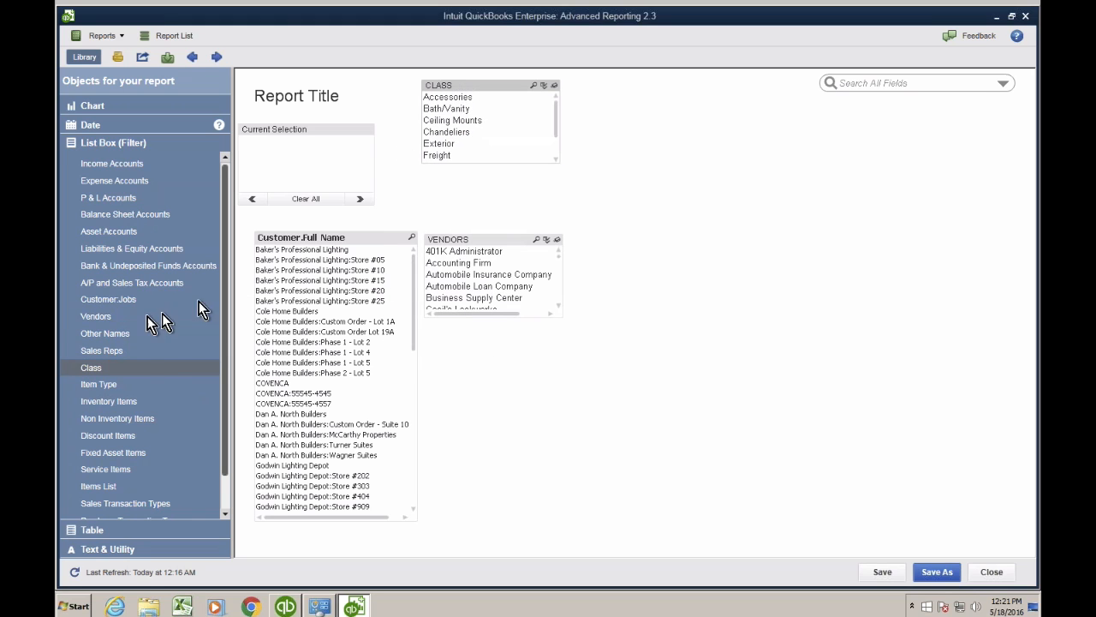
double_click(100, 387)
drag(293, 214, 619, 85)
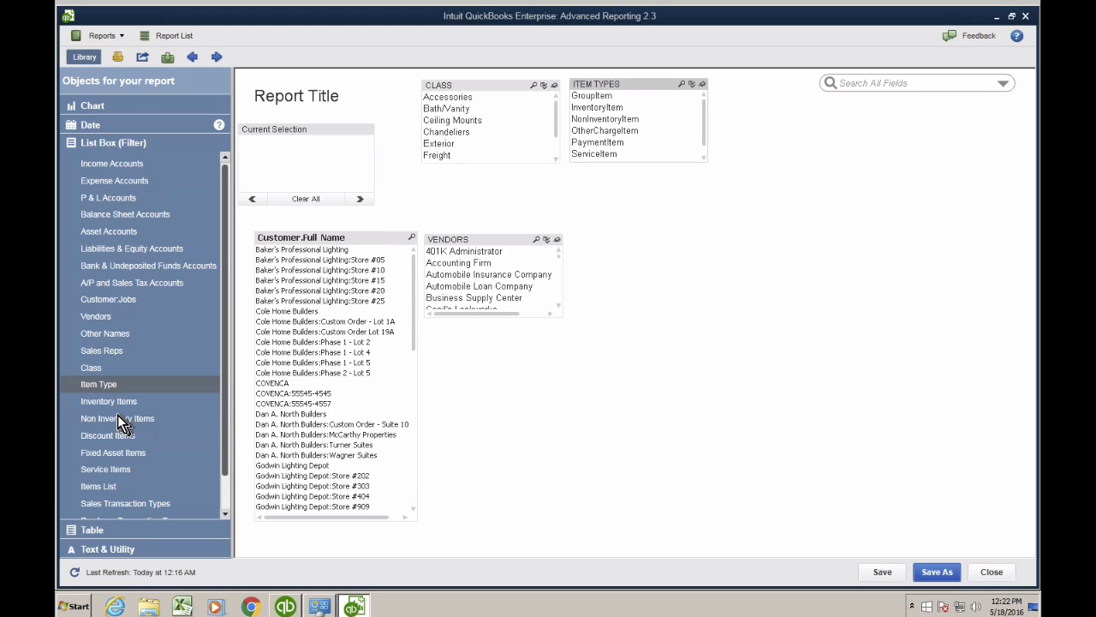
- Add the Transaction Type and Items List filters, placing transaction types beside the Vendors list and items below it
drag(223, 420, 224, 451)
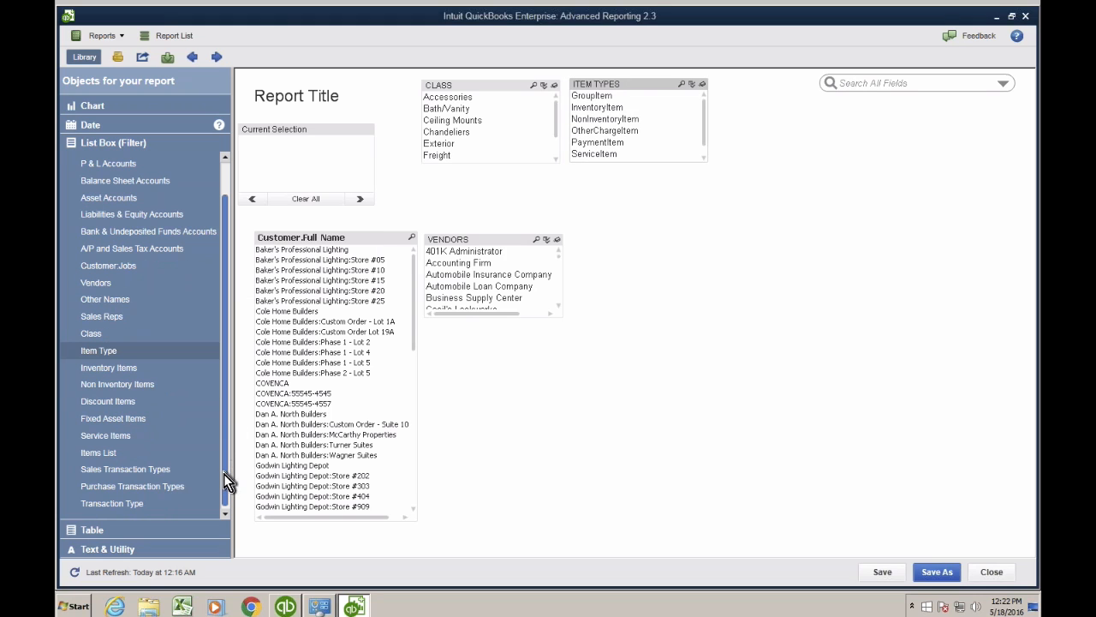
click(114, 504)
drag(302, 224, 626, 228)
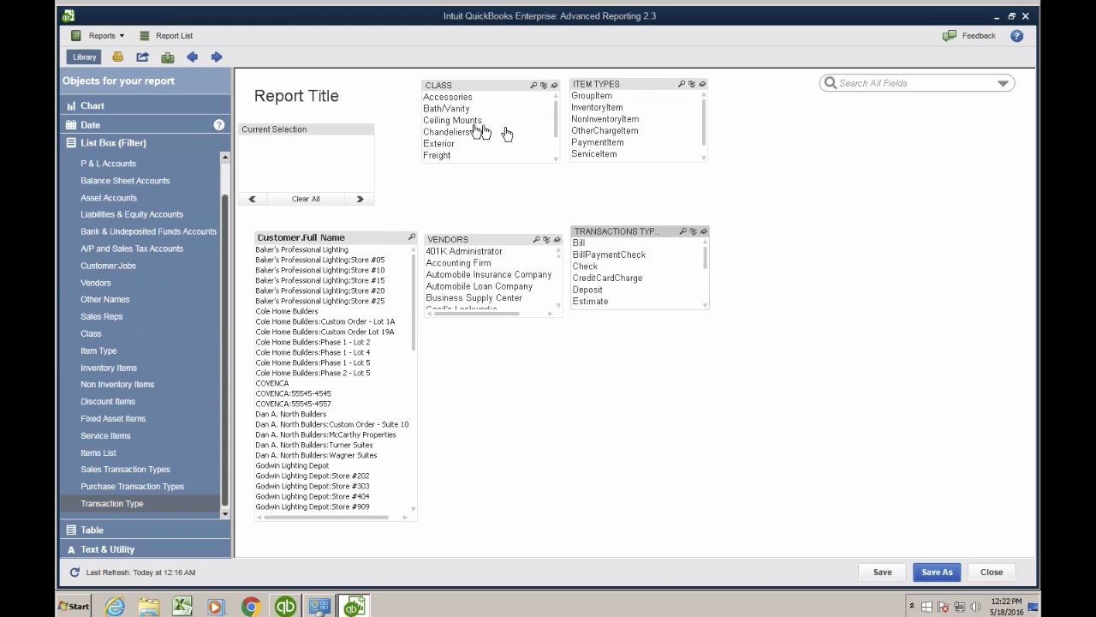
click(110, 455)
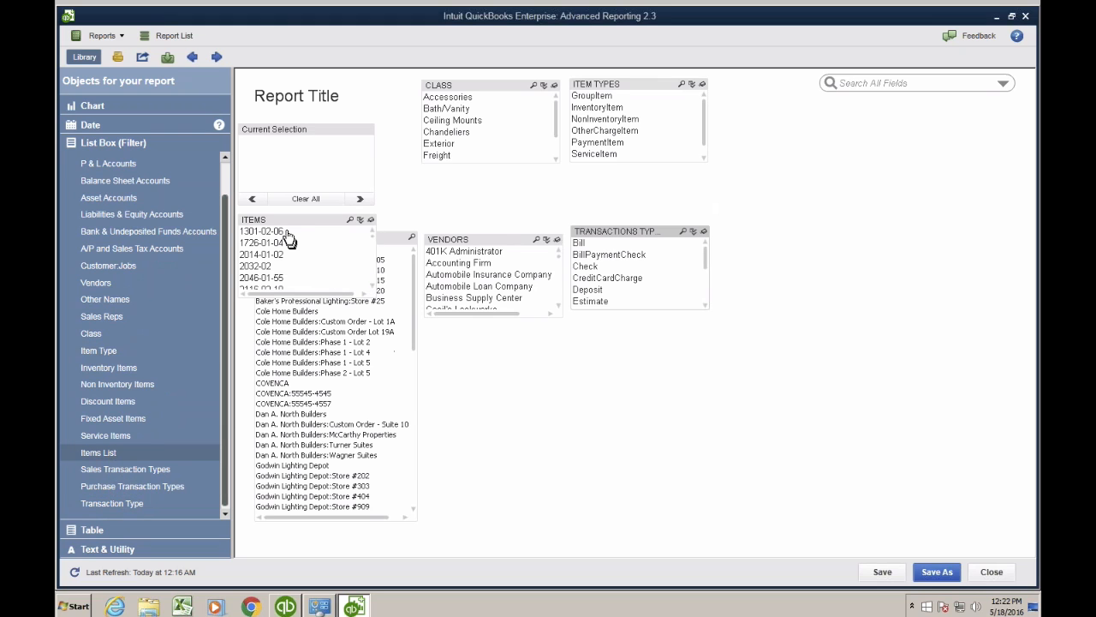
drag(284, 225, 501, 340)
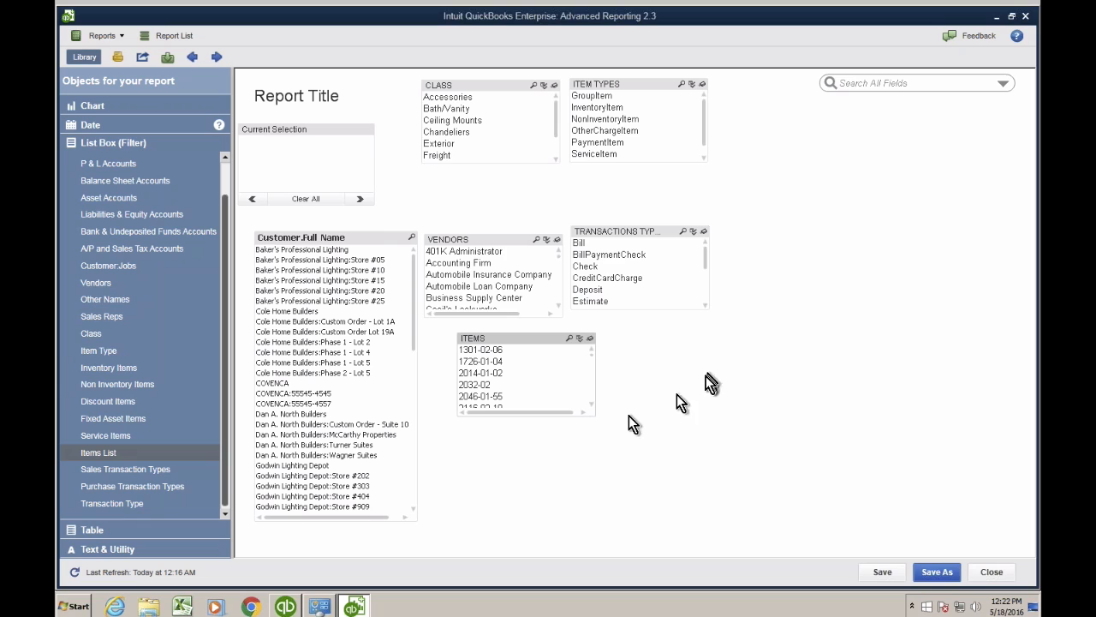
- Start a new list box sheet object in the empty area below the Items list, with Account.Balance Adjustment Exchange Rate as its field
right_click(611, 505)
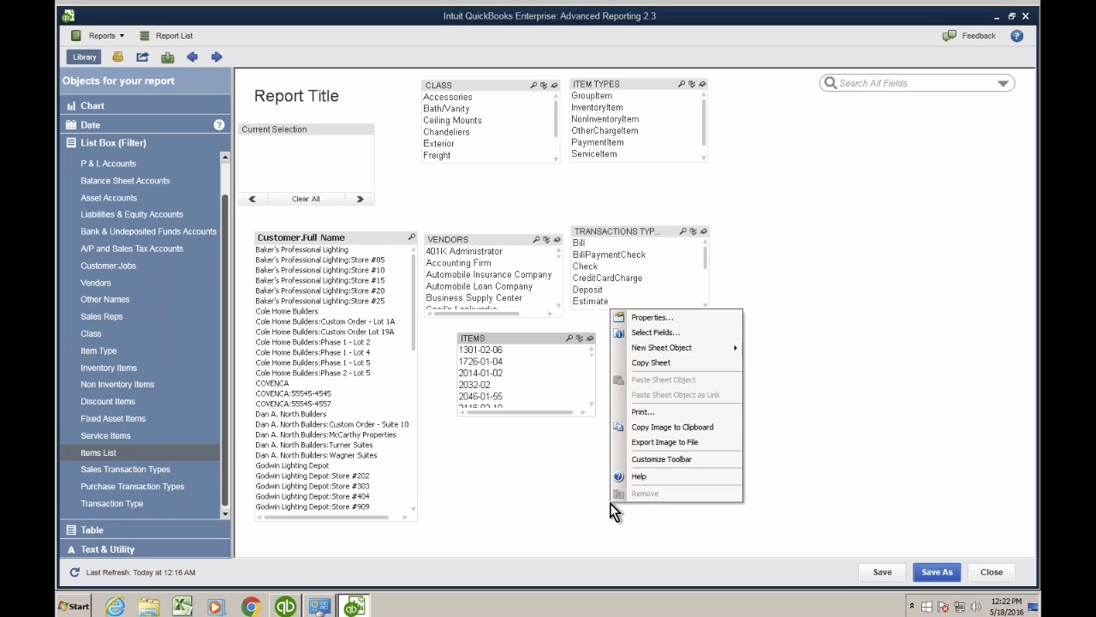
mouse_move(654, 350)
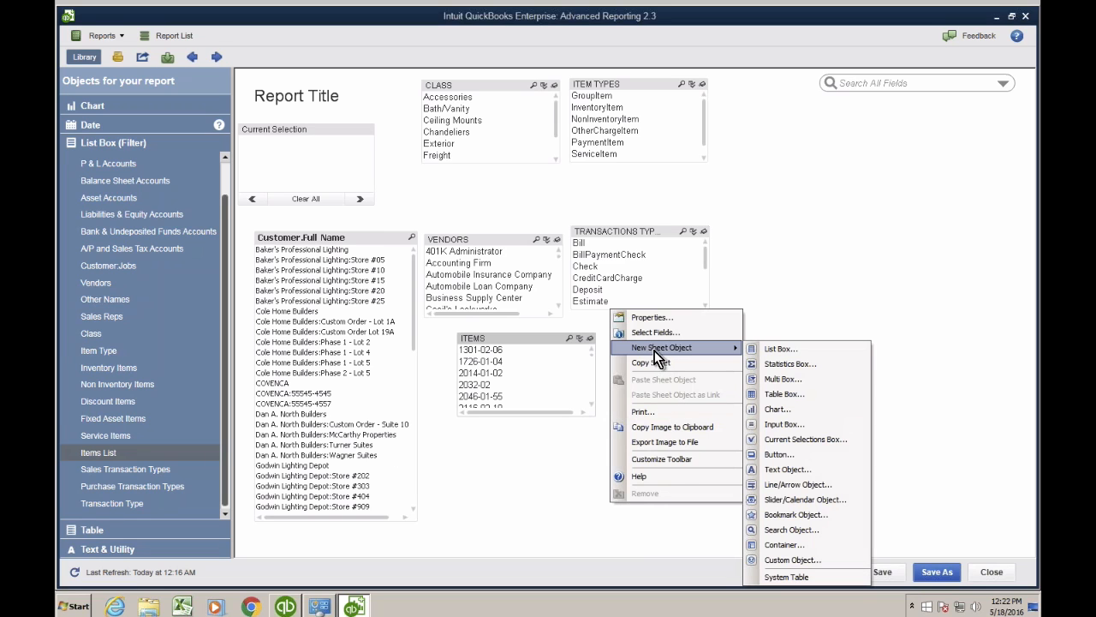
click(770, 348)
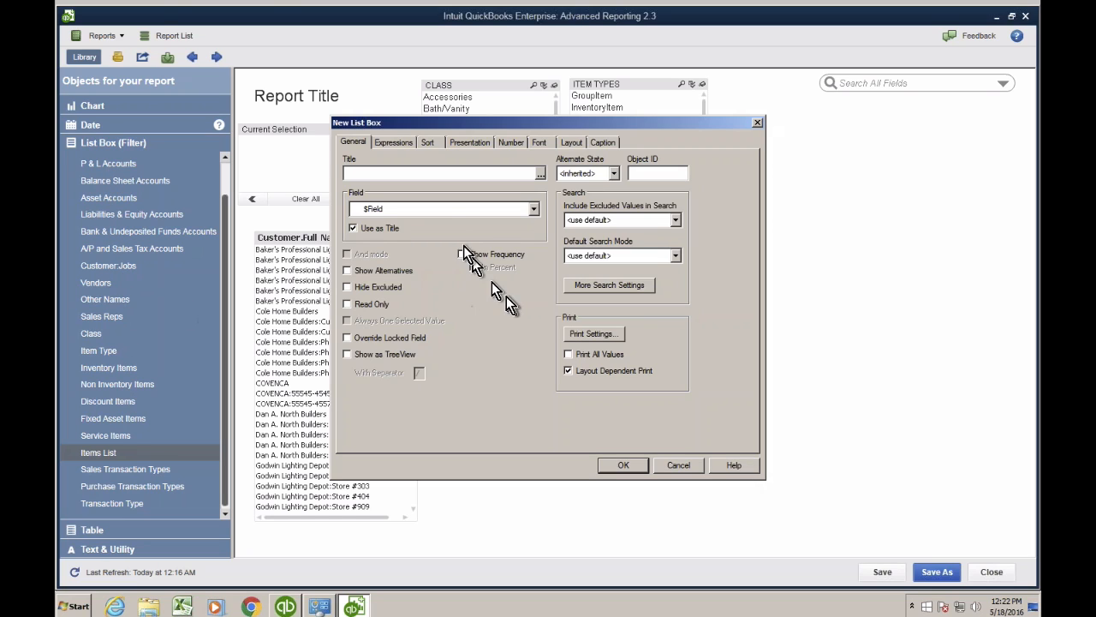
click(430, 211)
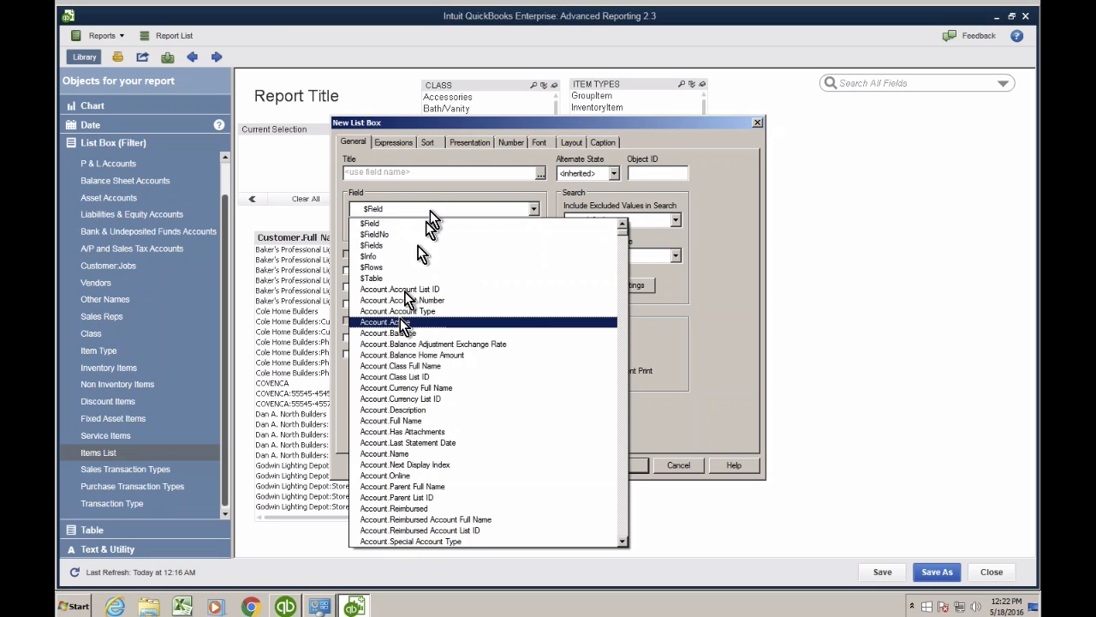
click(399, 343)
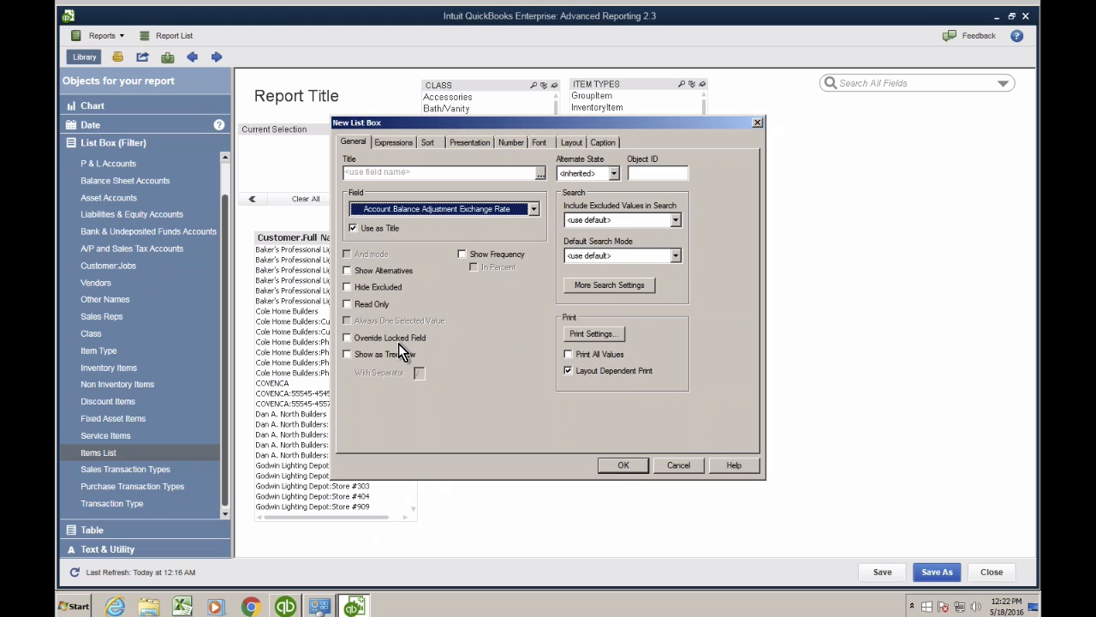
- Set the new list box's field to Transactions.Txn Date, create it and move it up beside the Items list
click(387, 212)
key(t)
key(t)
key(t)
key(t)
key(t)
key(t)
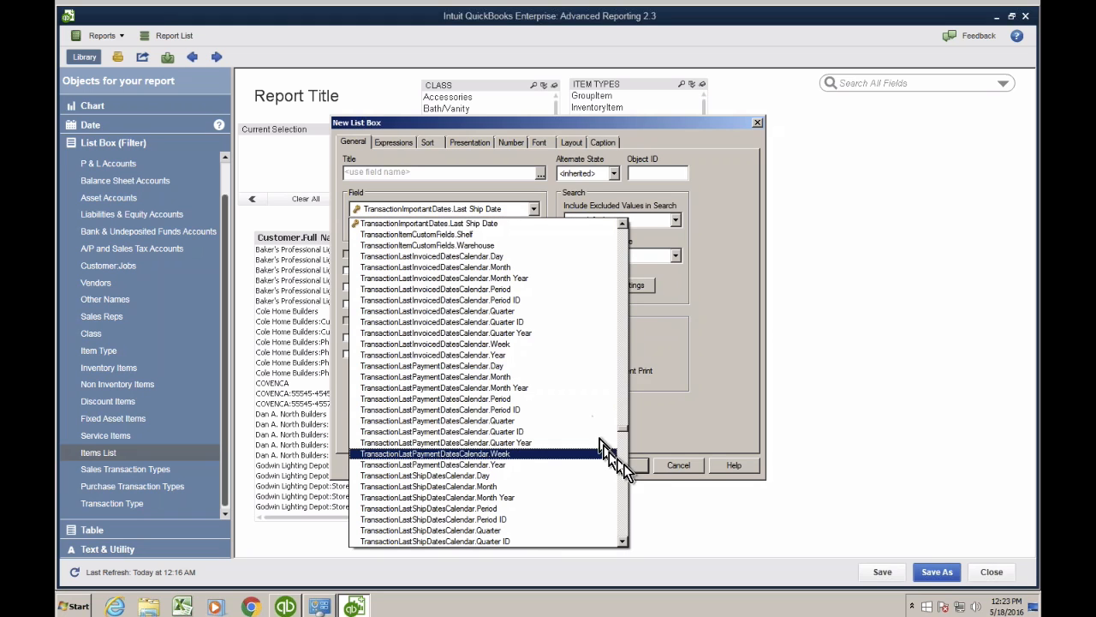
click(625, 485)
click(625, 485)
click(625, 484)
click(625, 485)
click(625, 484)
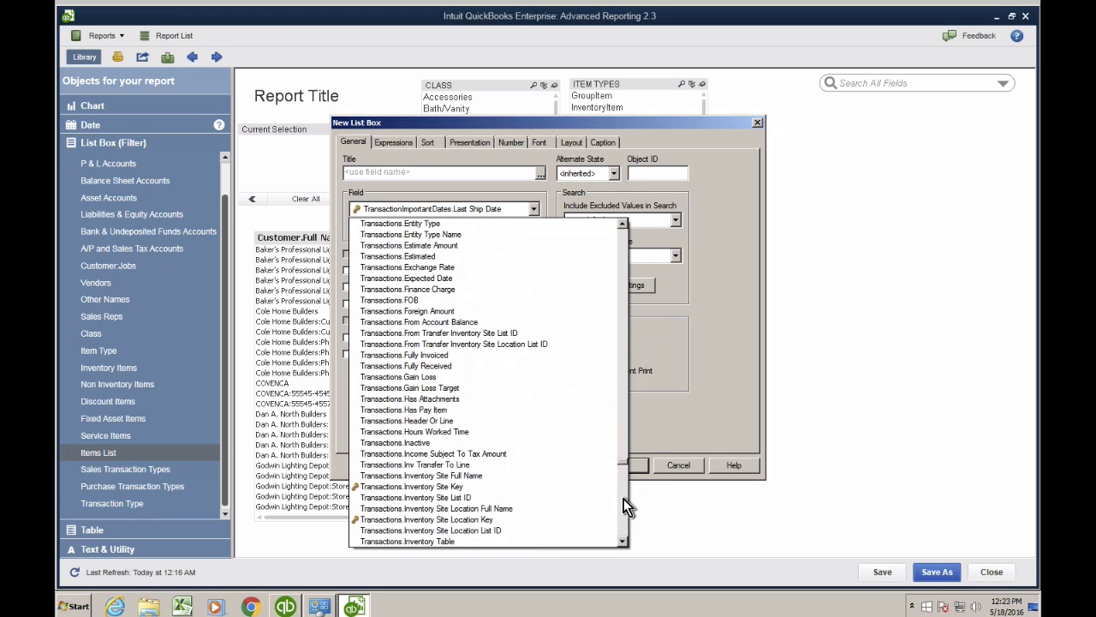
click(623, 499)
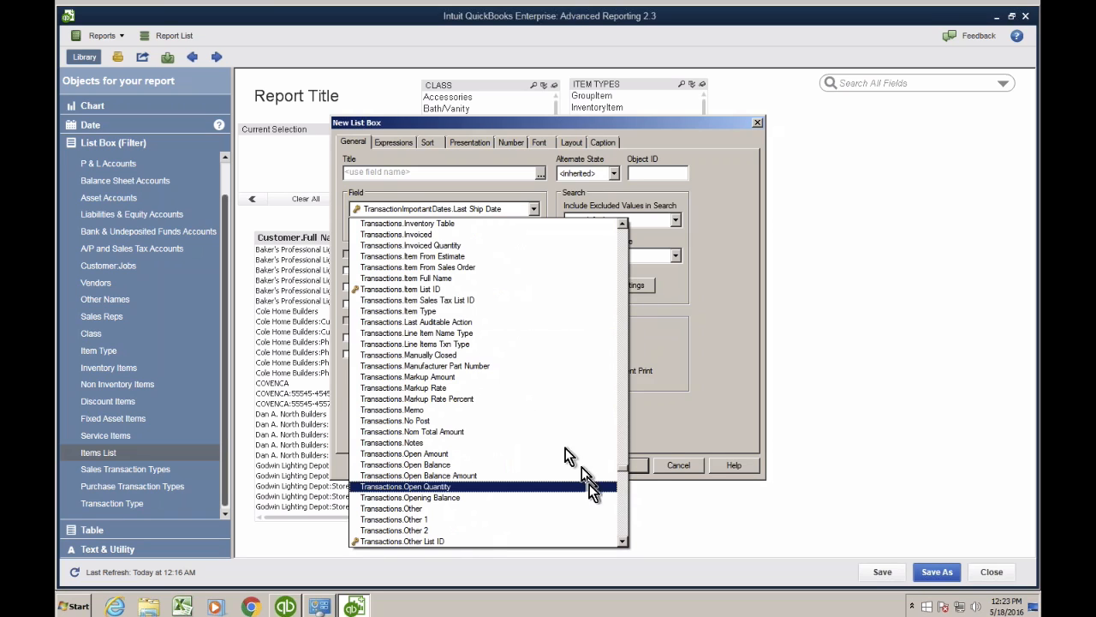
click(624, 513)
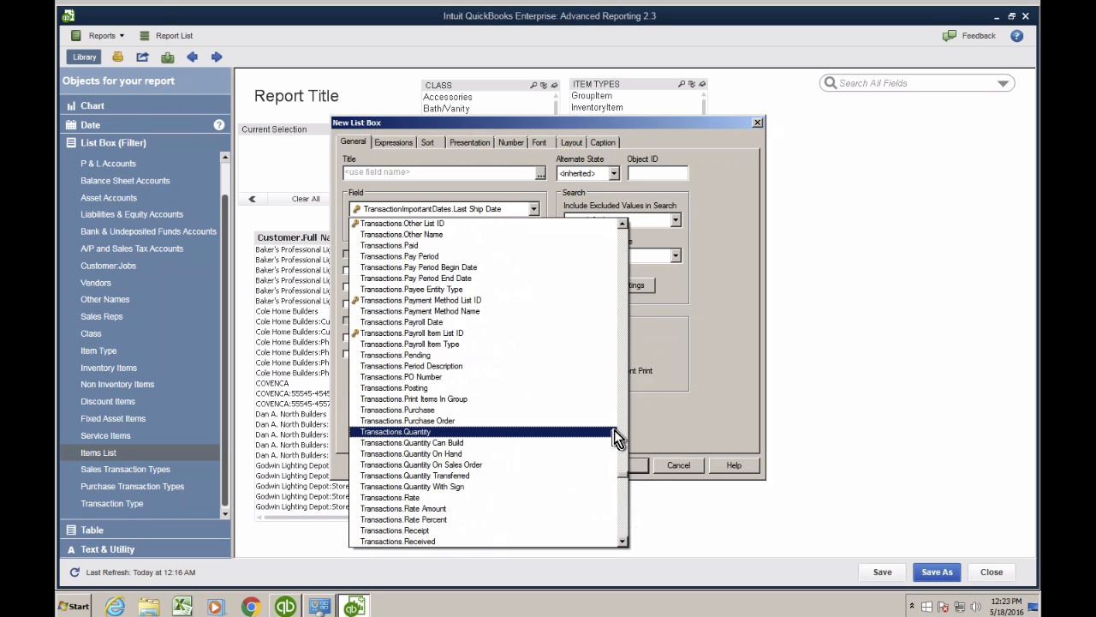
click(624, 516)
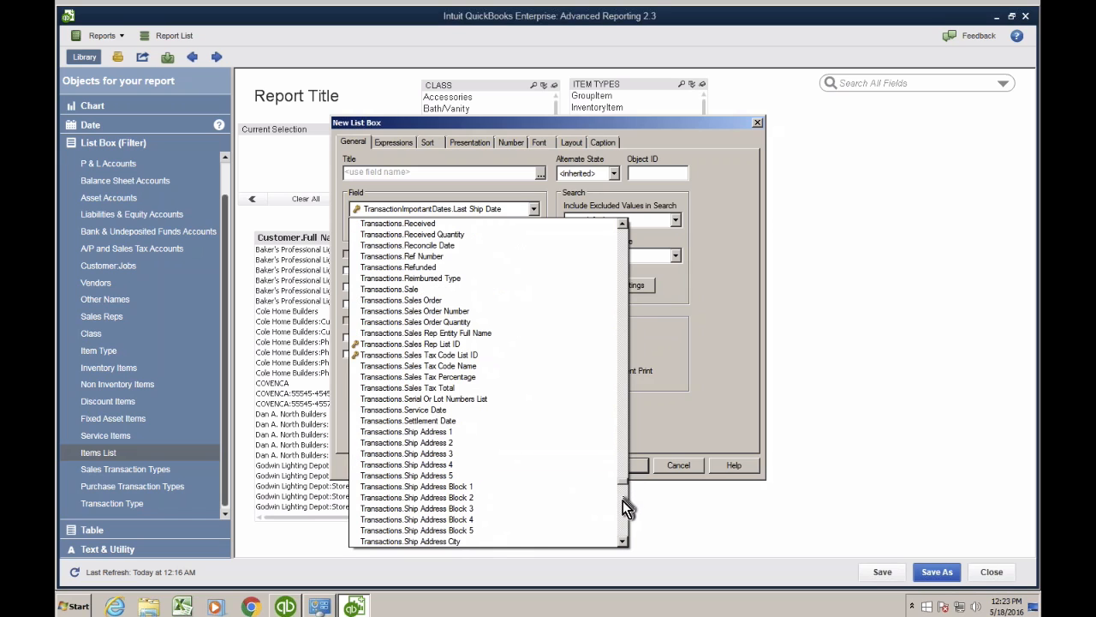
click(623, 509)
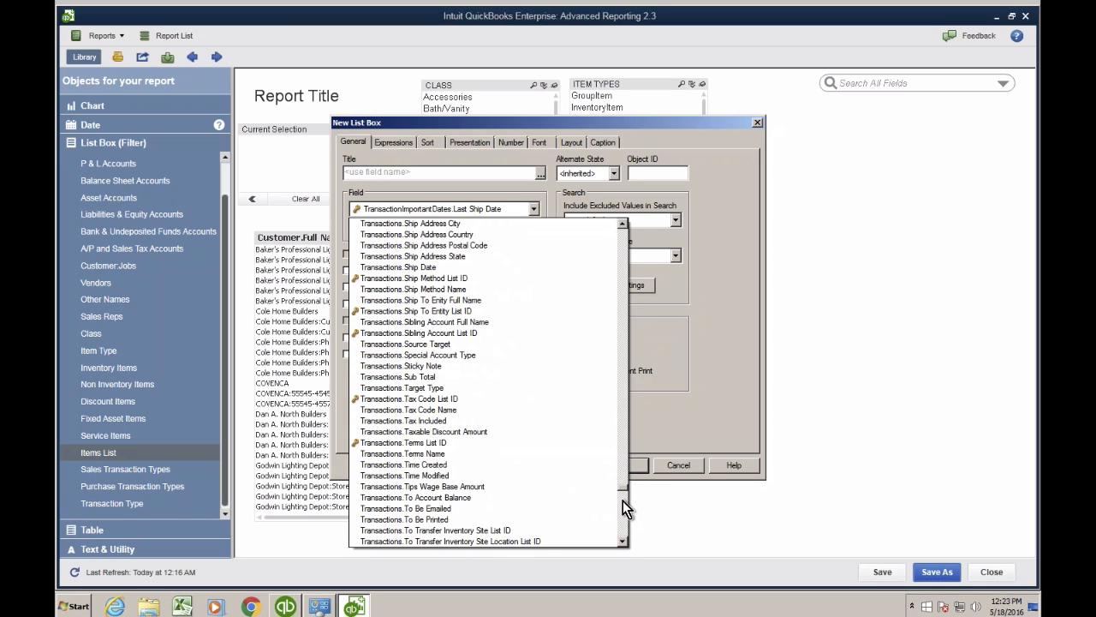
click(622, 510)
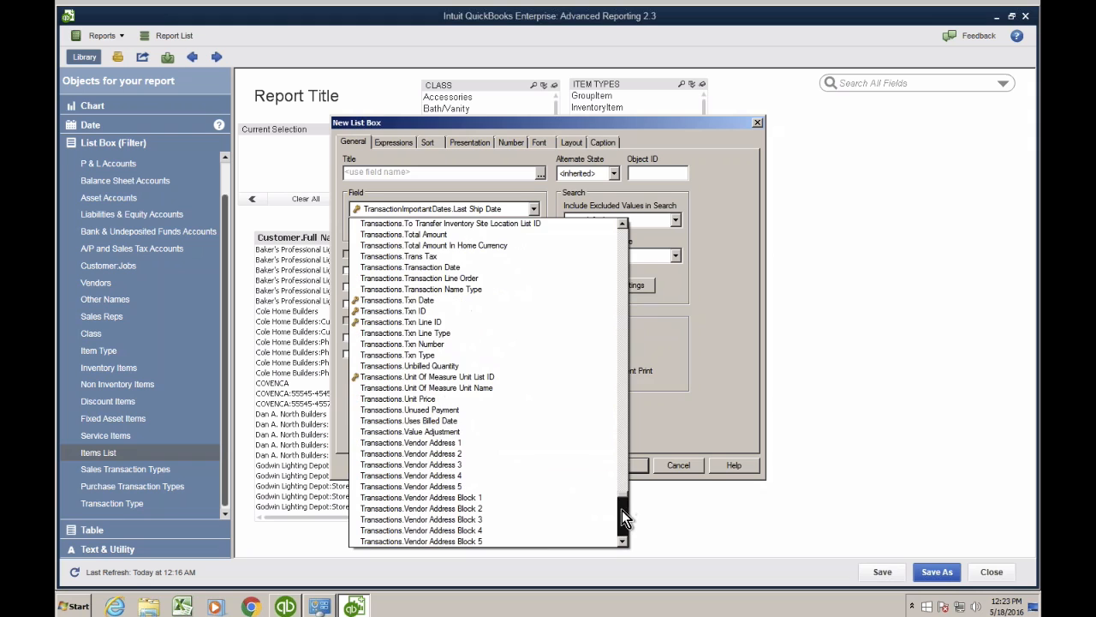
click(411, 304)
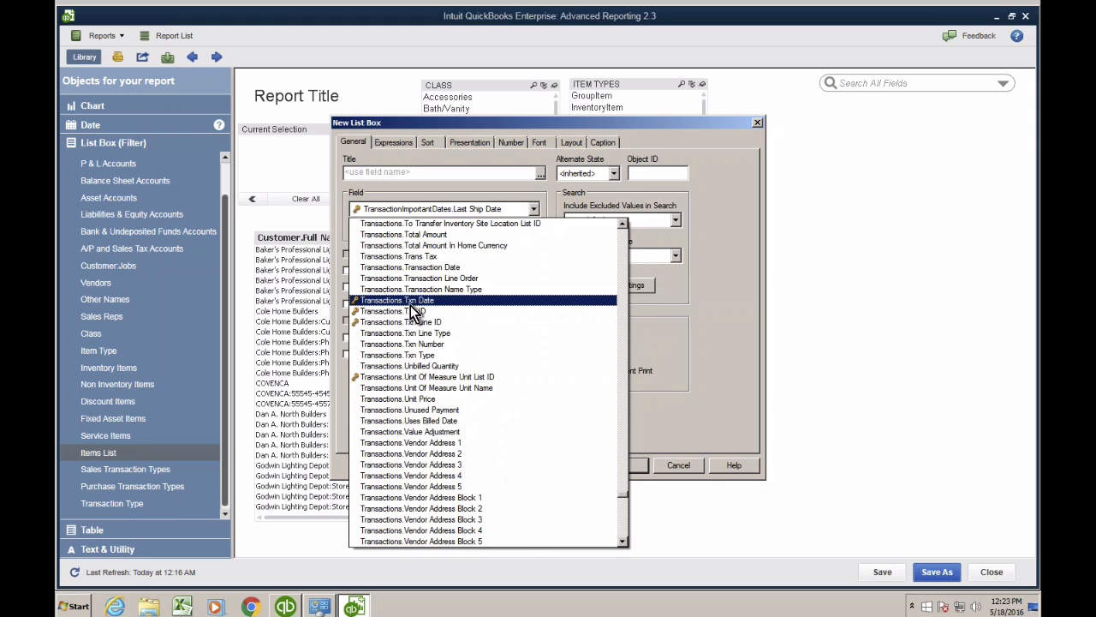
click(625, 465)
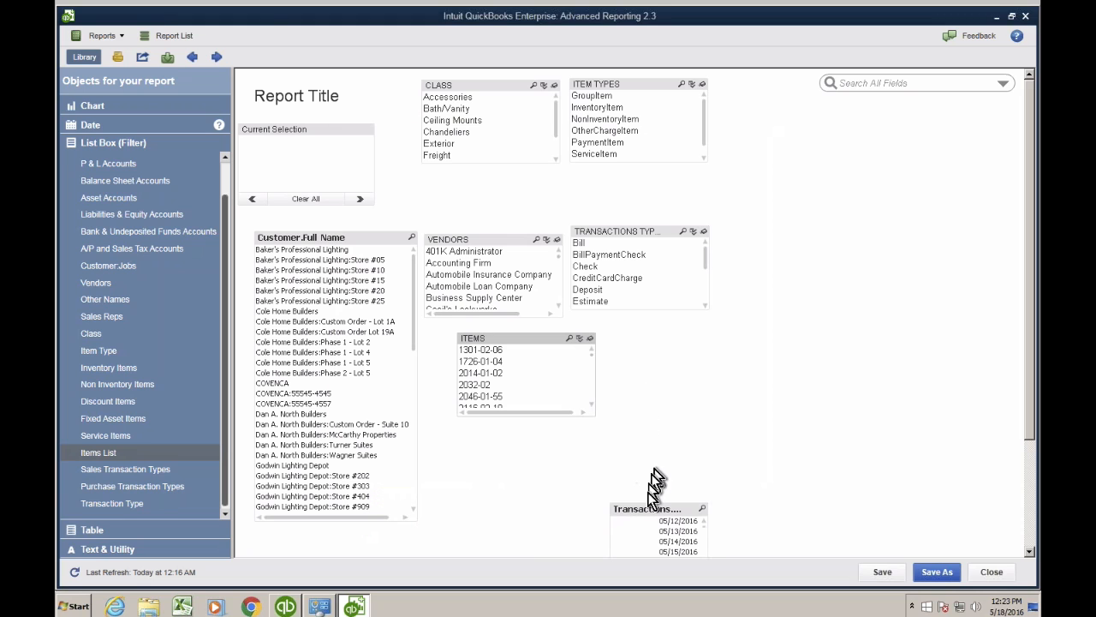
drag(646, 514, 647, 340)
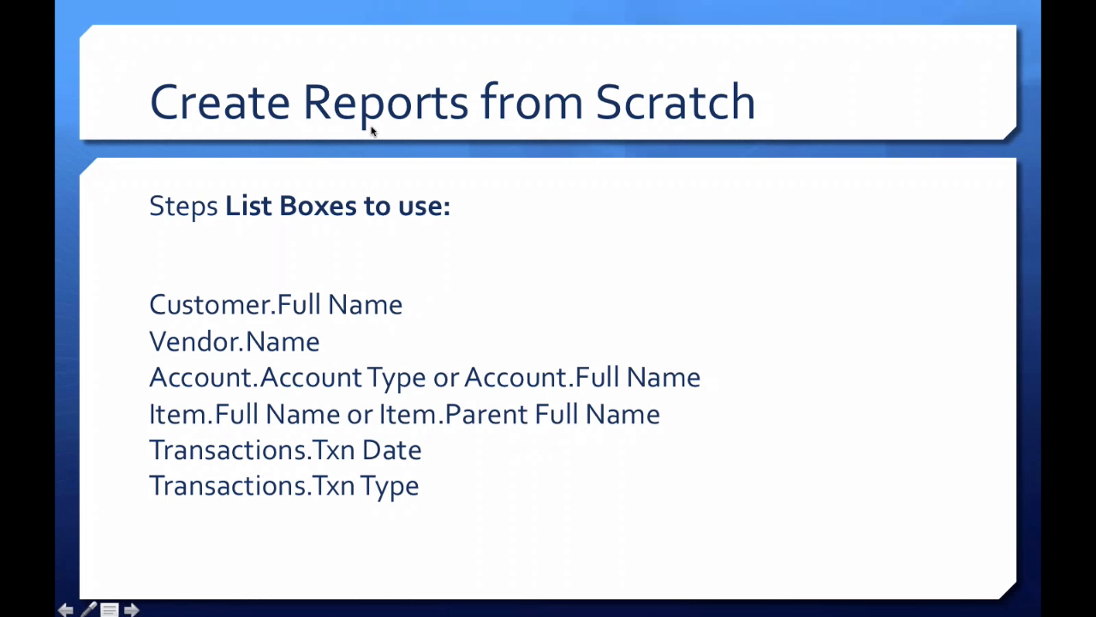
- Leave the Create Reports from Scratch slide in PowerPoint and bring up the Data Dictionary slide
key(Escape)
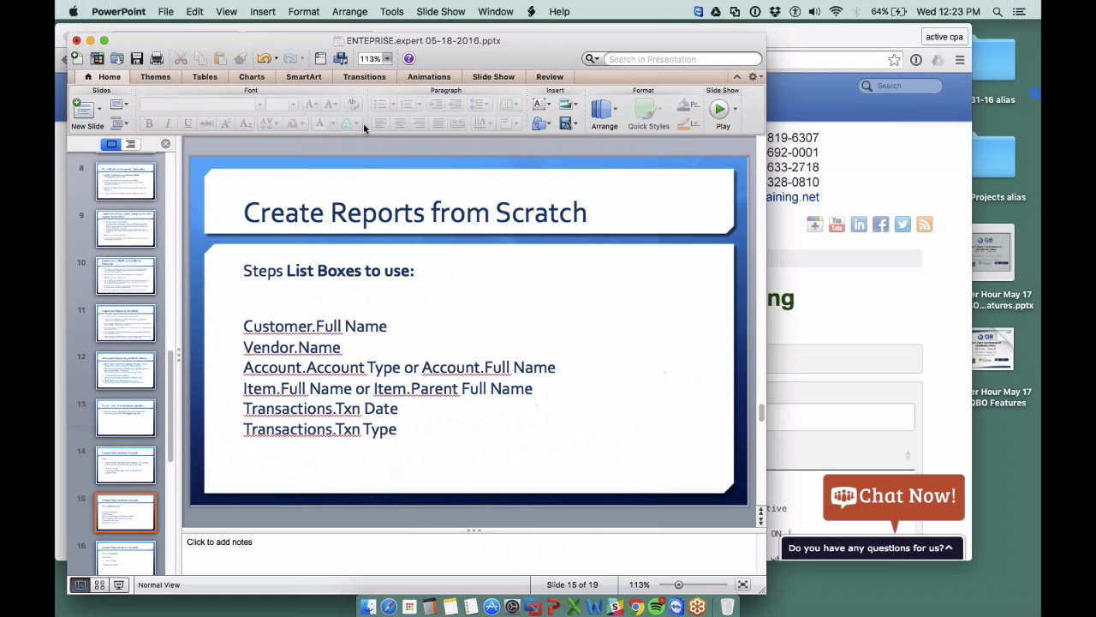
click(121, 461)
click(118, 584)
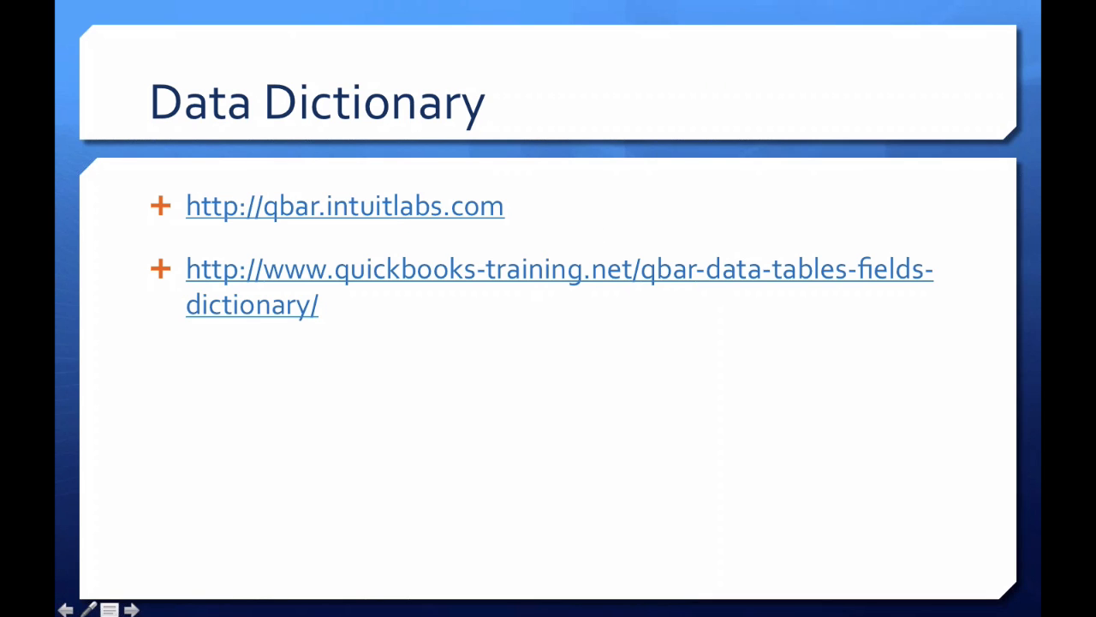
key(Escape)
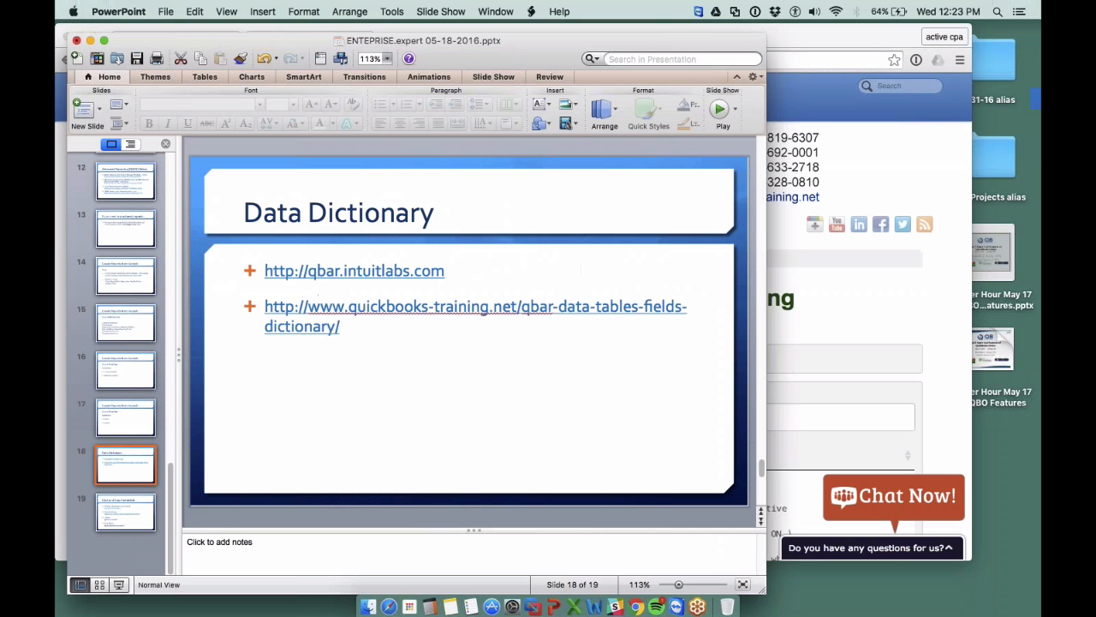
- Copy both web addresses listed on the Data Dictionary slide
click(446, 271)
drag(446, 271, 249, 267)
drag(364, 326, 230, 253)
key(super+c)
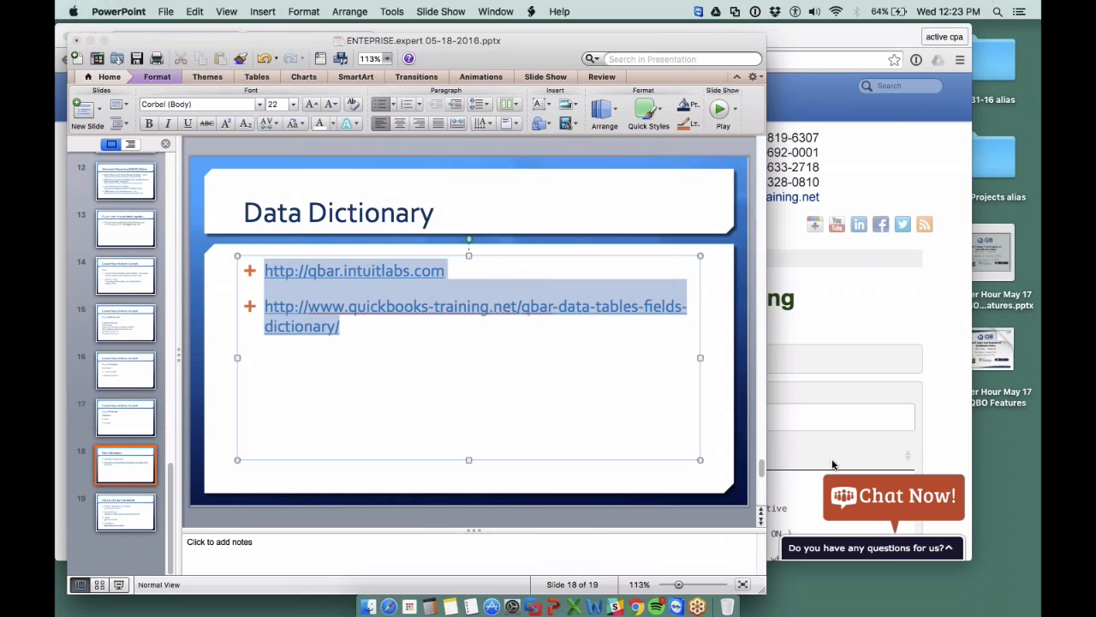
click(421, 306)
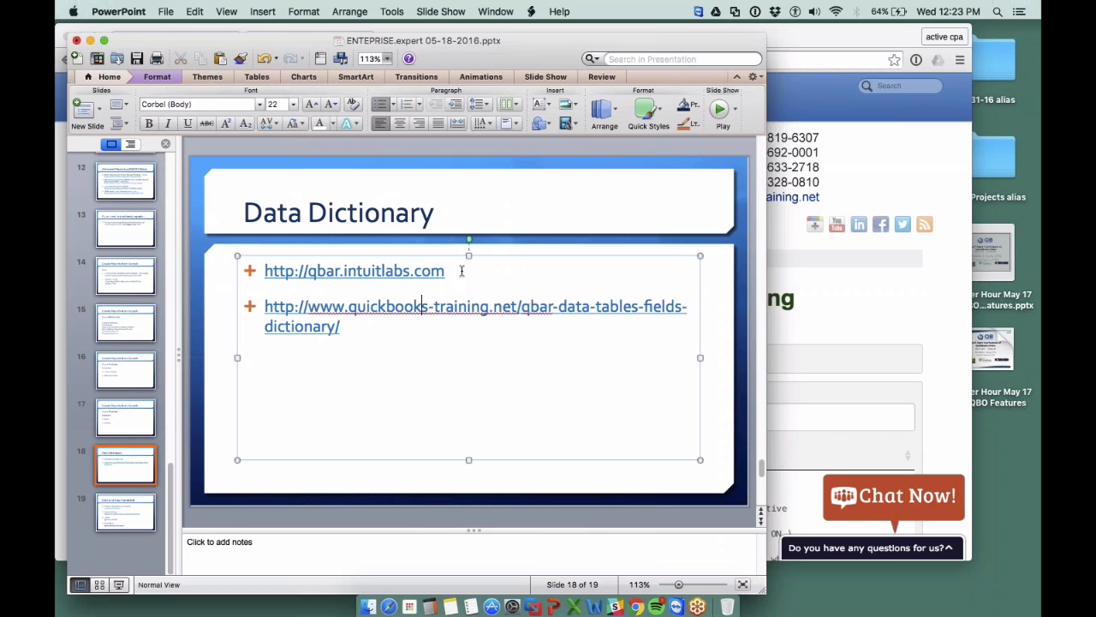
drag(447, 271, 228, 261)
key(super+c)
click(873, 471)
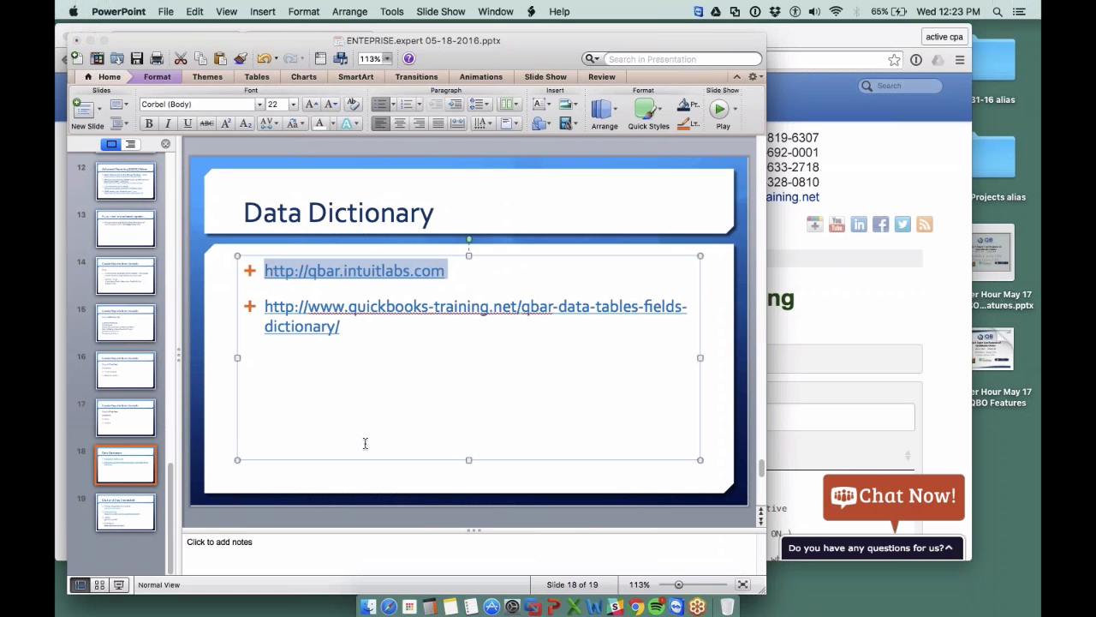
- Switch to Chrome and open the Resources page of the qbar.intuitlabs.com QuickBooks Advanced Reporting site
click(631, 606)
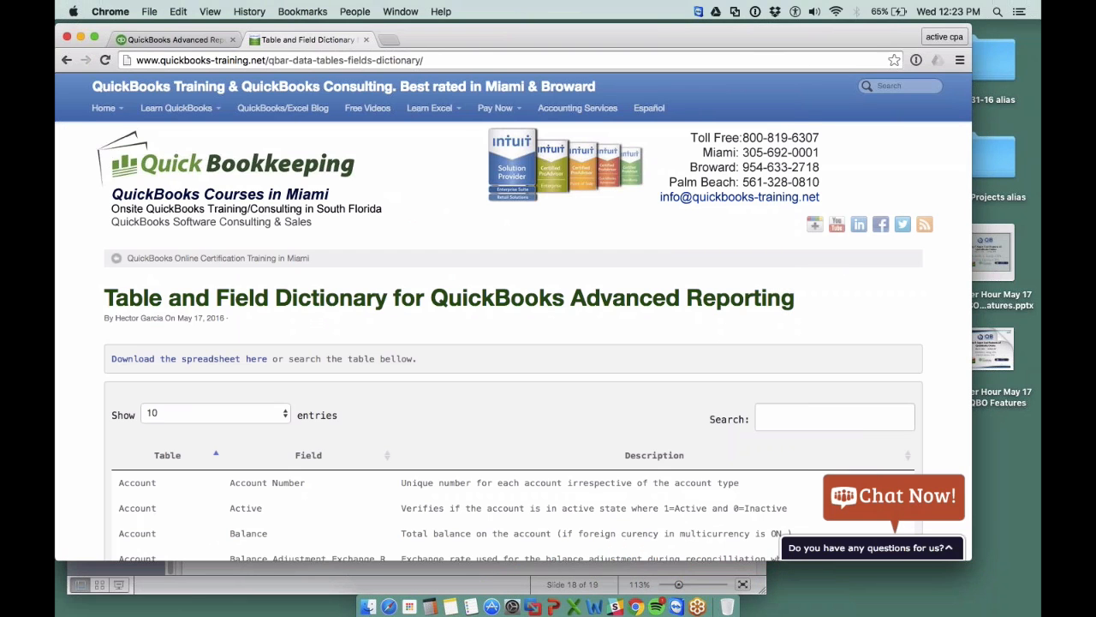
click(148, 40)
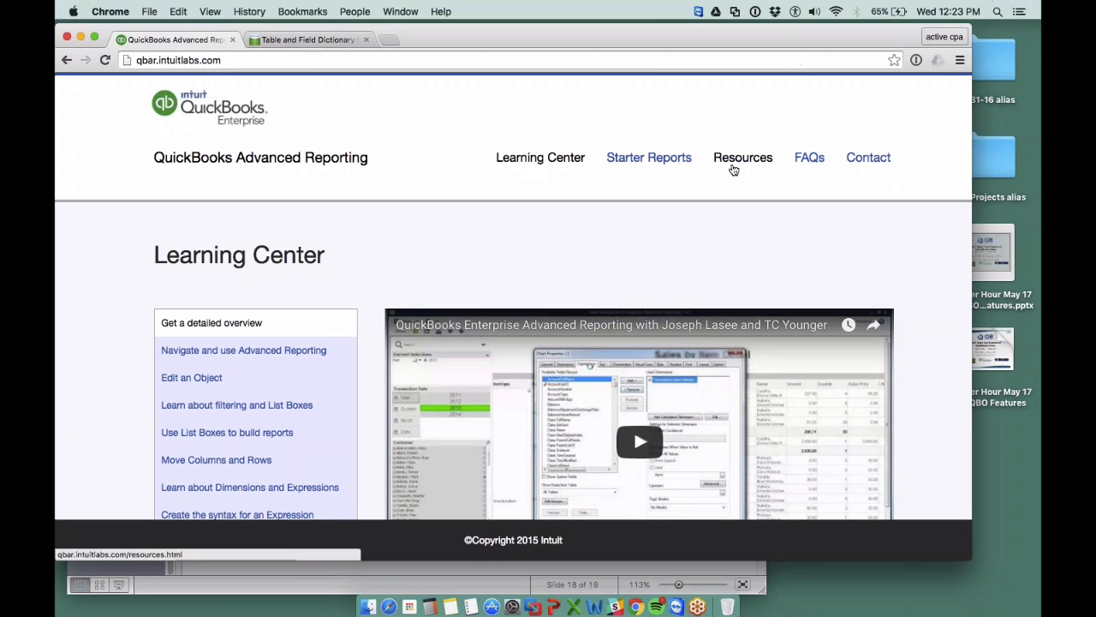
click(739, 162)
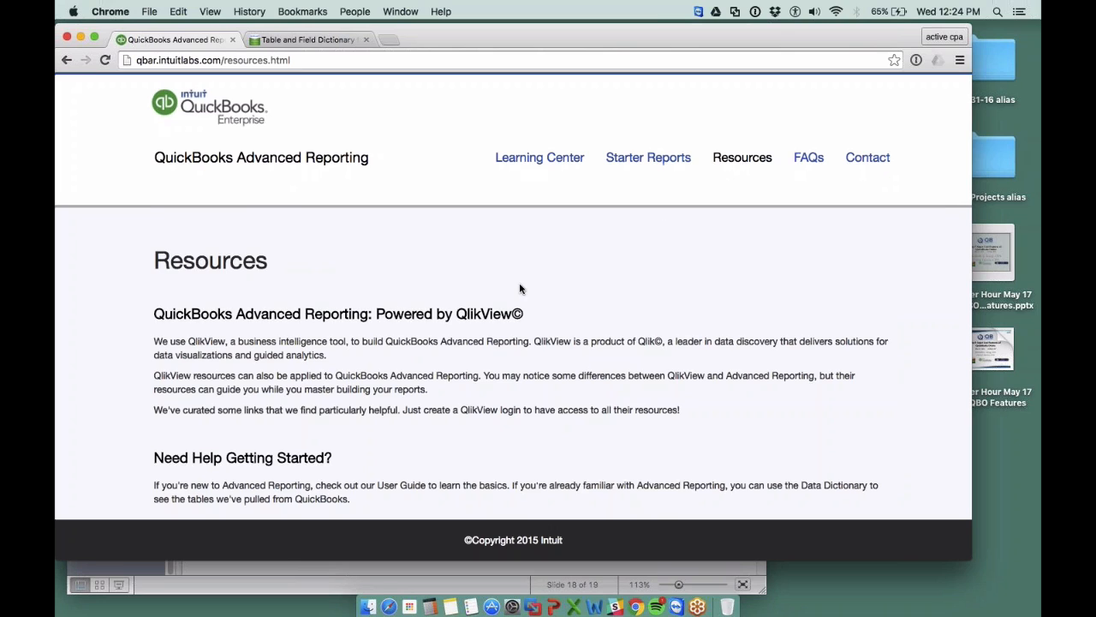
- Download the Data Dictionary(Excel) file from the Resources page and open it as read-only in Excel
scroll(520, 289, down, 5)
scroll(520, 288, down, 1)
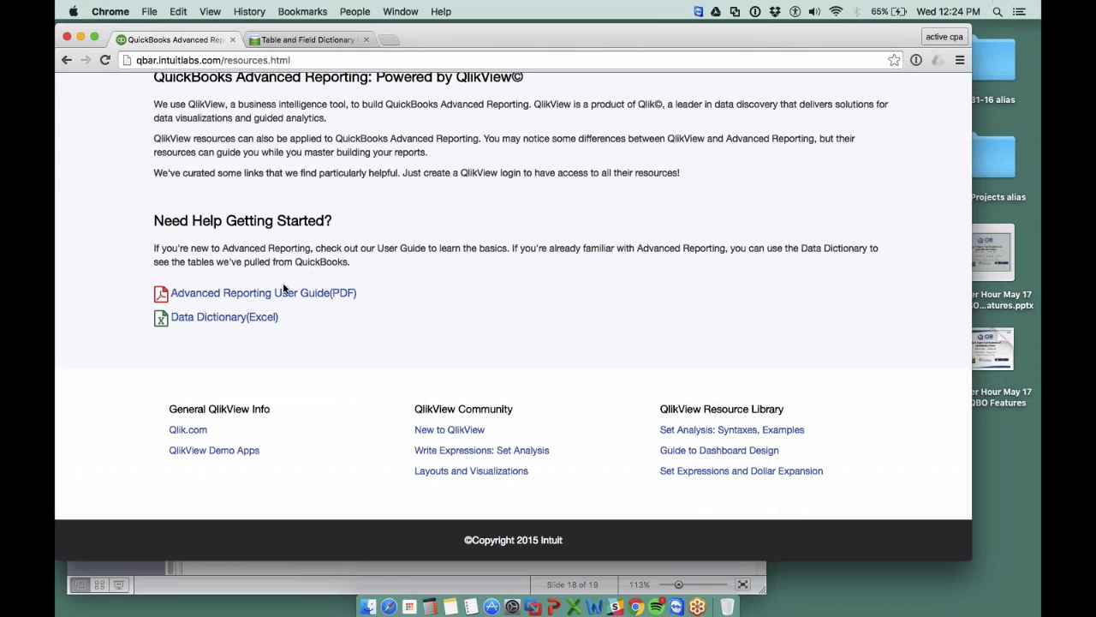
click(206, 317)
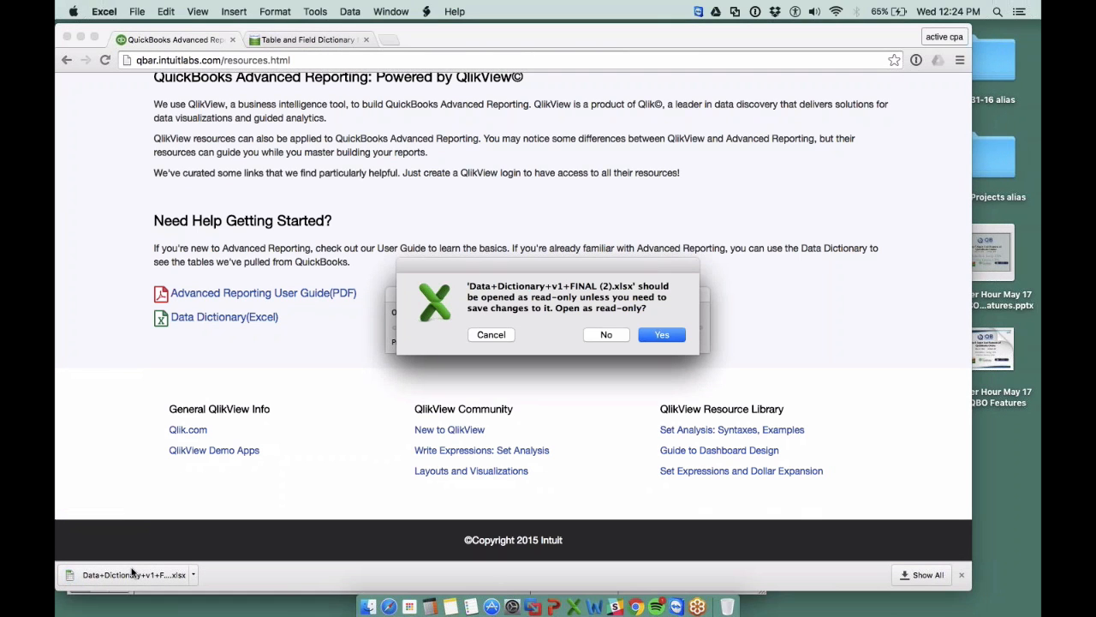
click(662, 334)
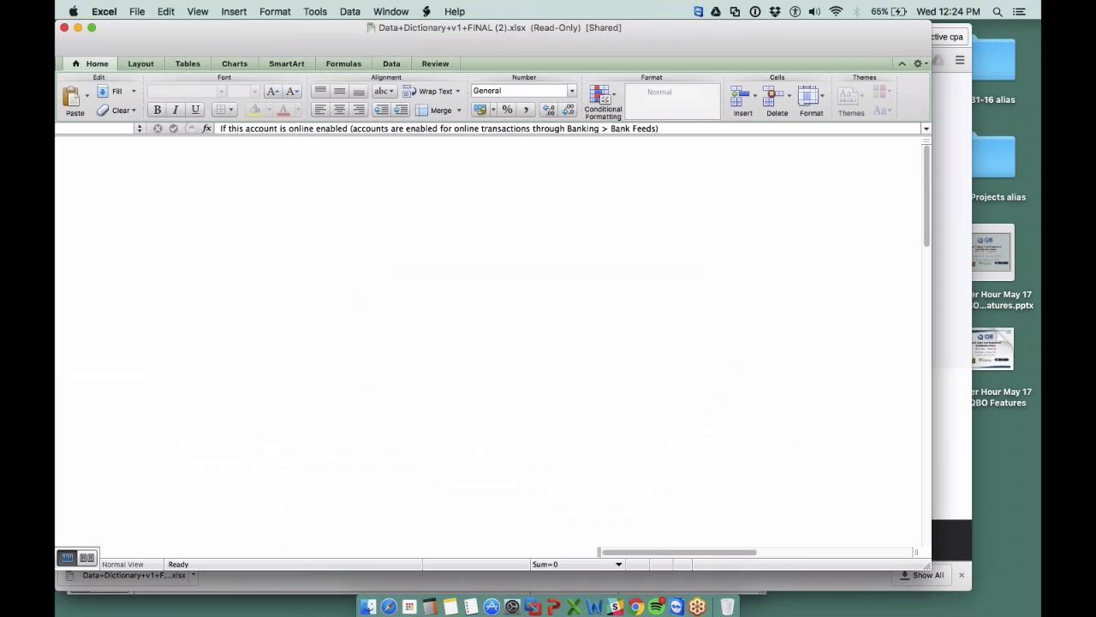
- Examine the Account and Transaction sheets of the data dictionary workbook for their tables, field names and descriptions
scroll(208, 313, down, 1)
scroll(208, 313, down, 5)
scroll(205, 308, up, 6)
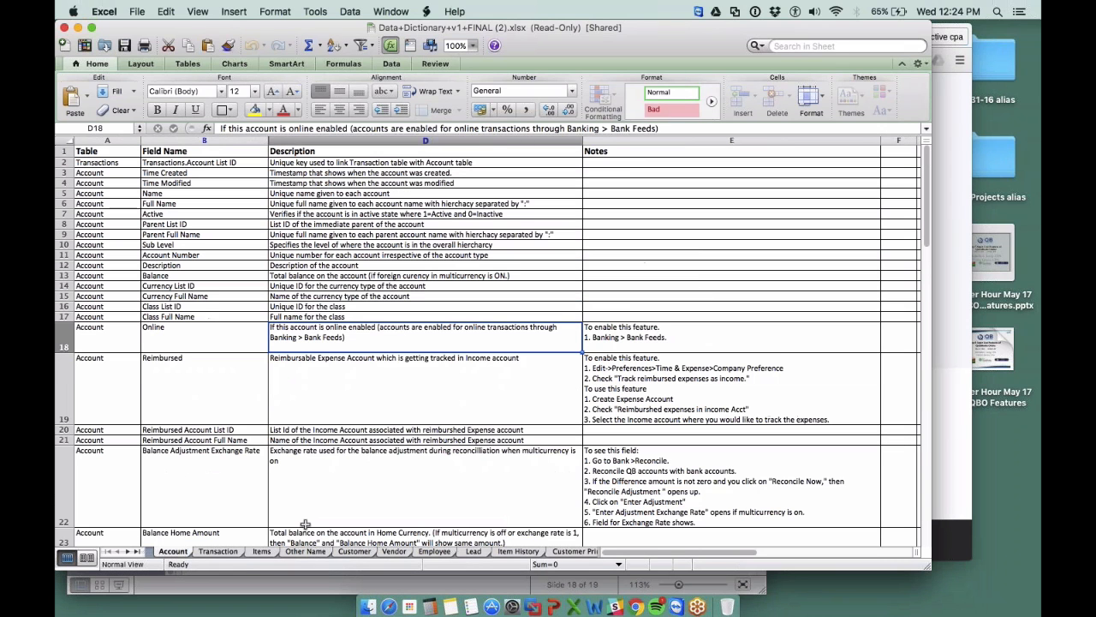
click(219, 551)
click(196, 372)
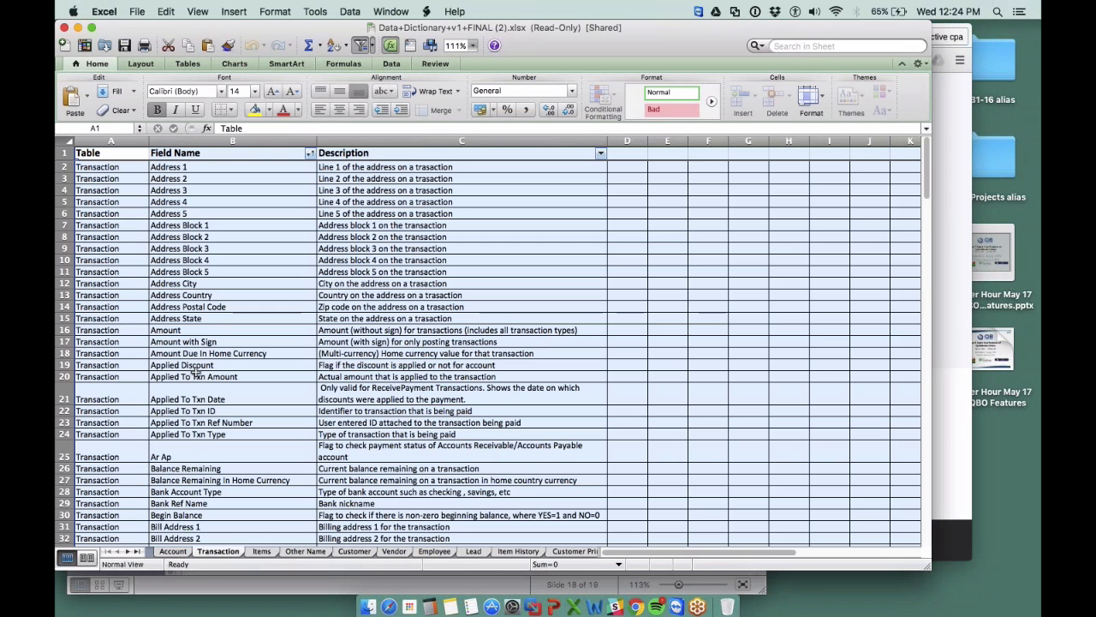
click(117, 282)
click(233, 258)
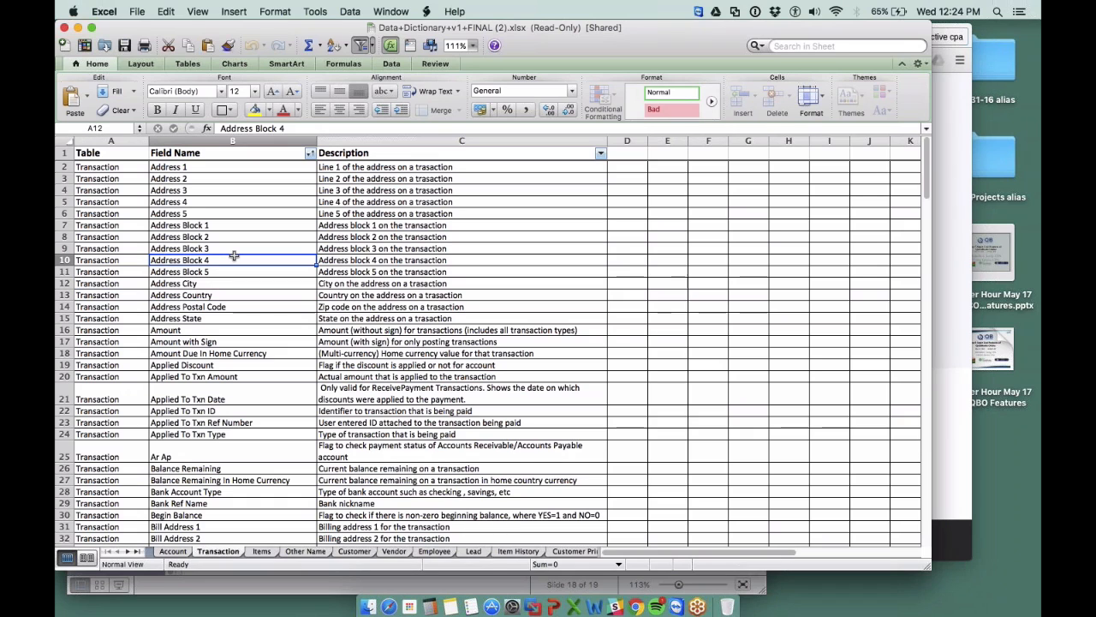
click(383, 246)
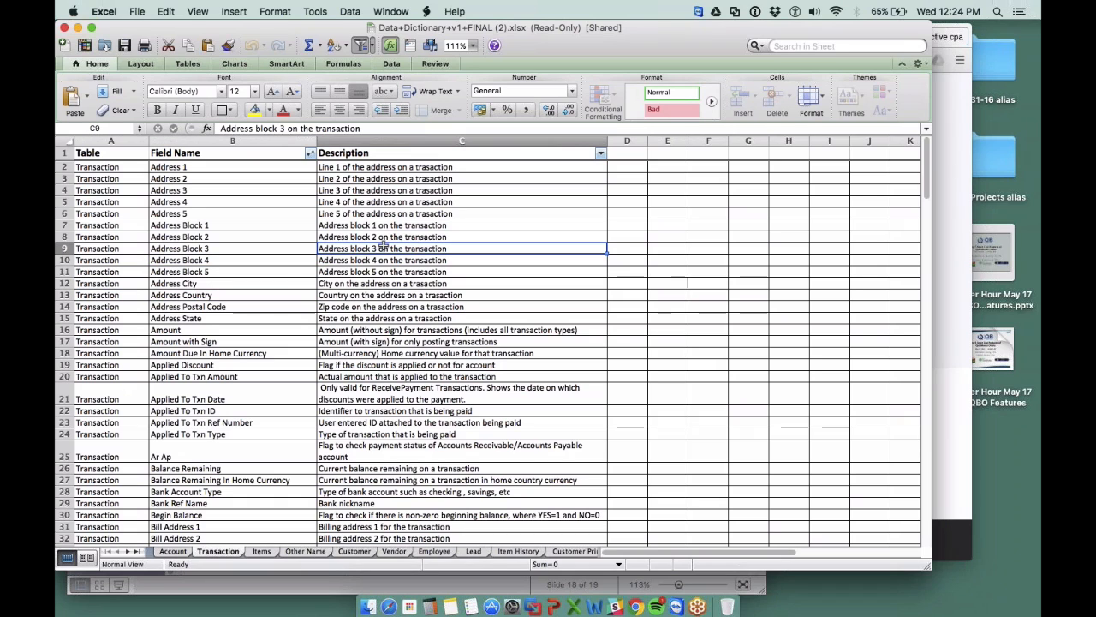
- Look through the Items, Other Name, Customer and Vendor sheets of the data dictionary, then close the workbook
click(263, 552)
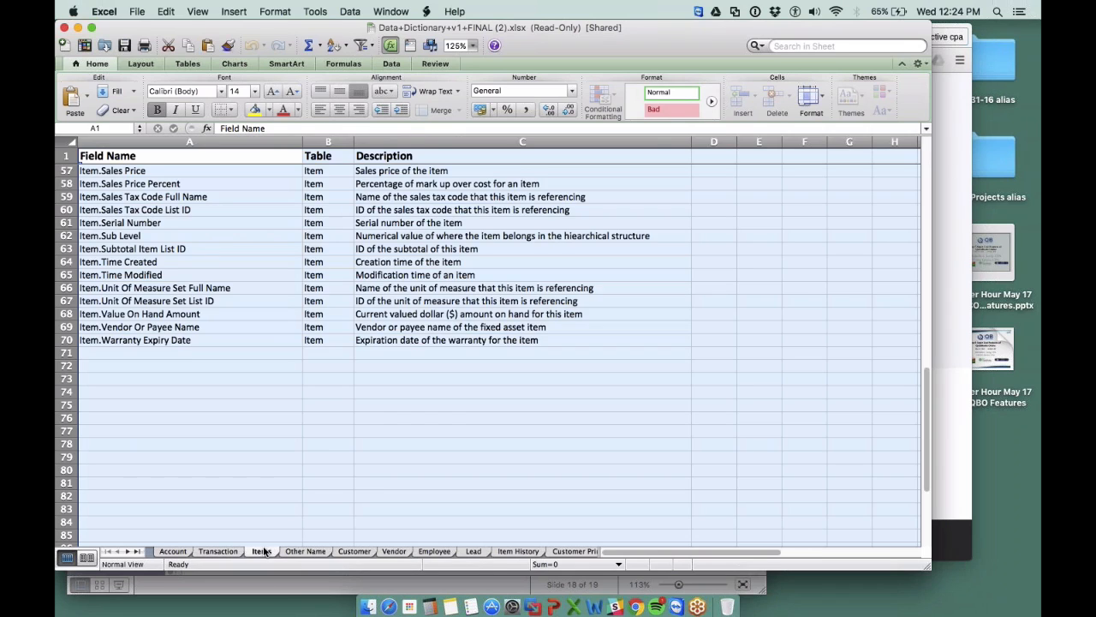
click(306, 552)
click(351, 553)
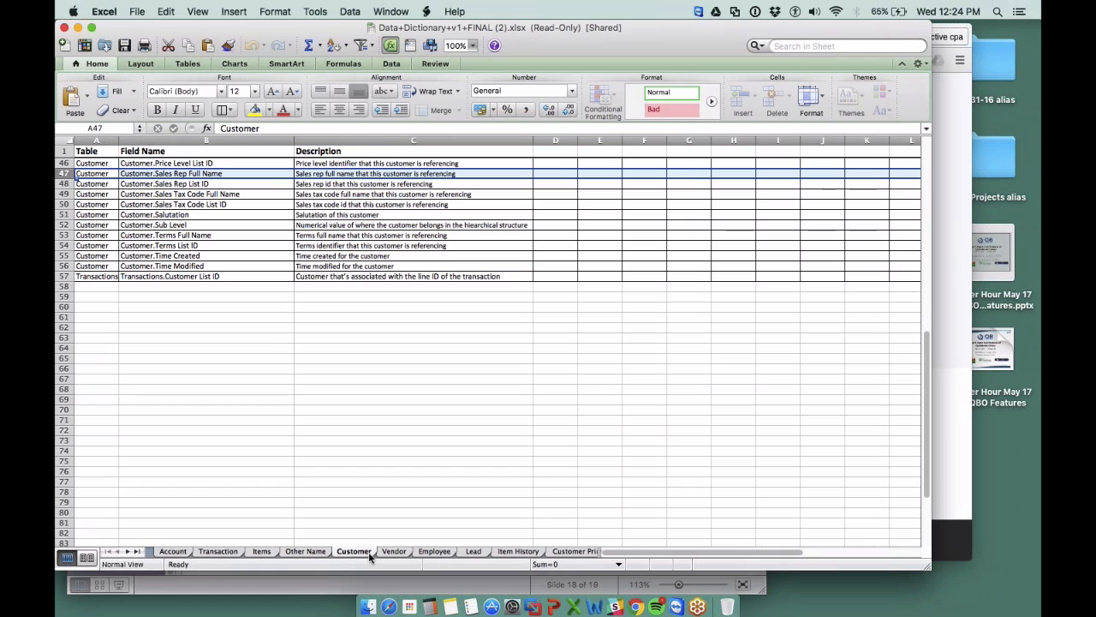
click(384, 554)
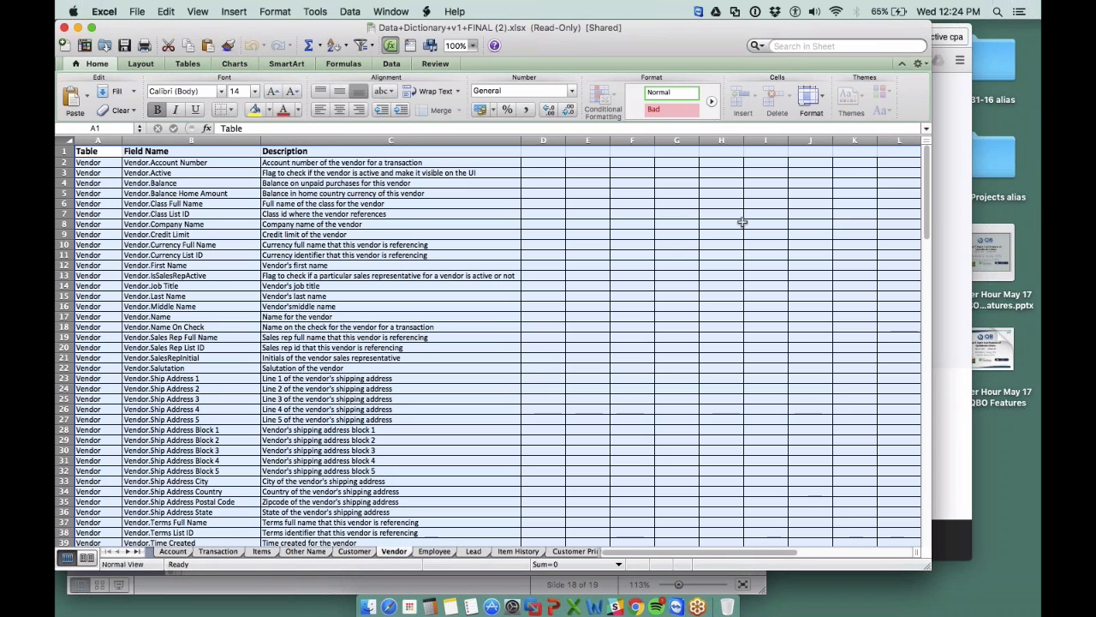
click(63, 27)
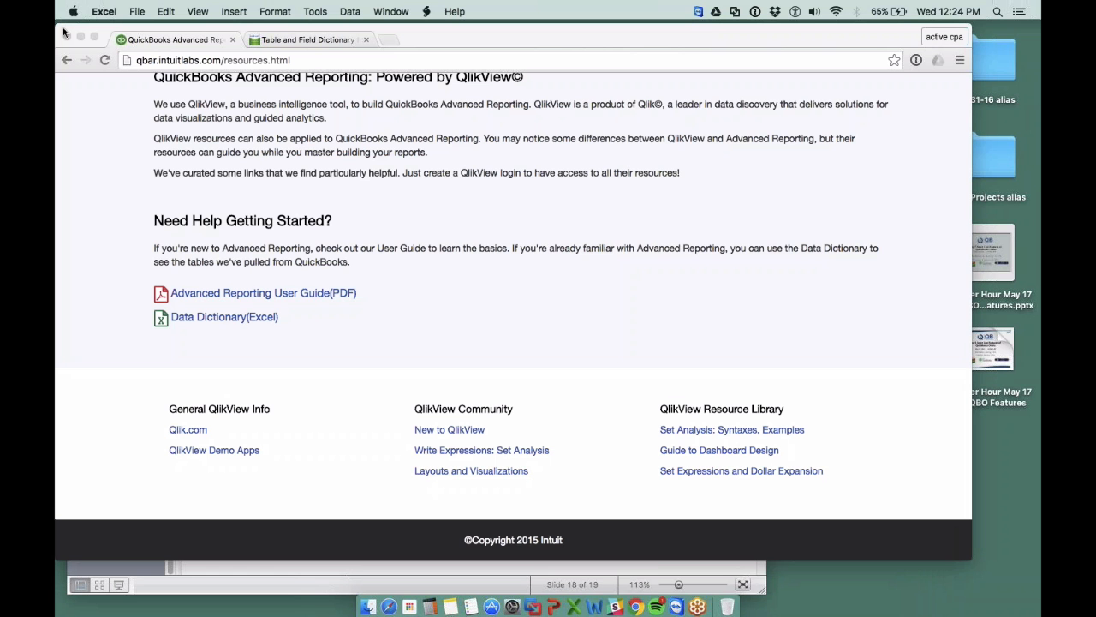
- Search the online Table and Field Dictionary for "pref" and highlight part of the Preferred Vendor Full Name entry
click(301, 39)
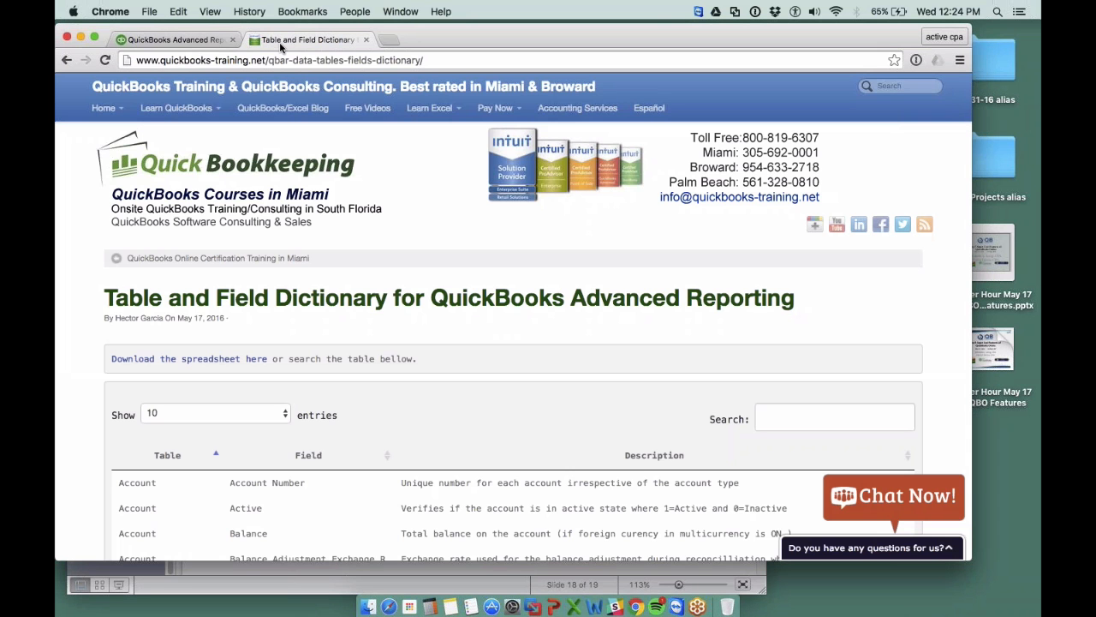
scroll(648, 233, down, 2)
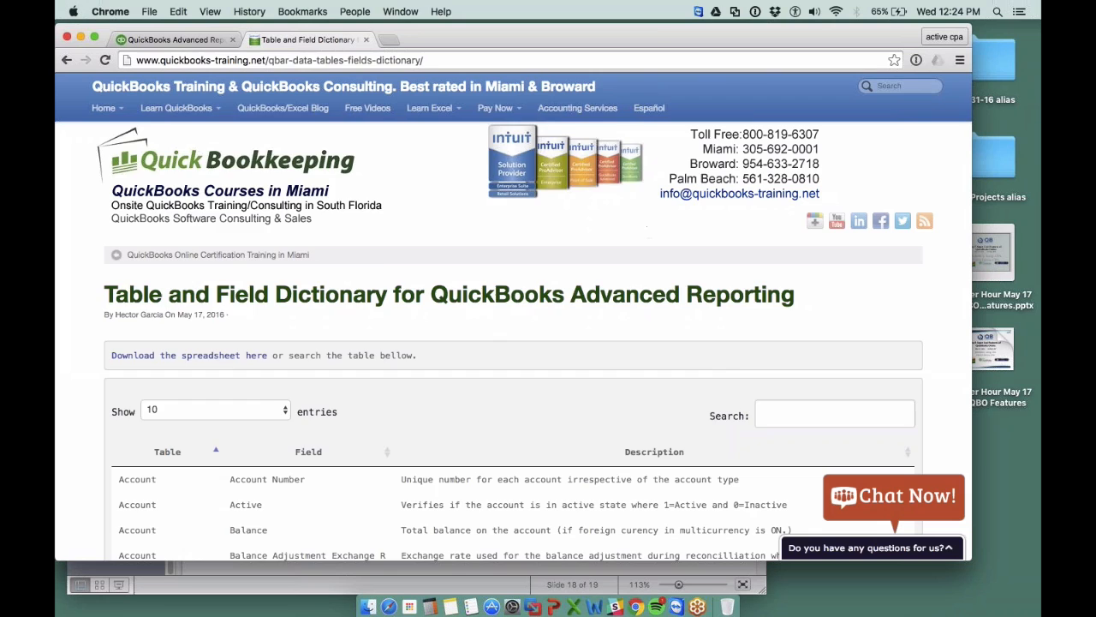
scroll(617, 309, down, 1)
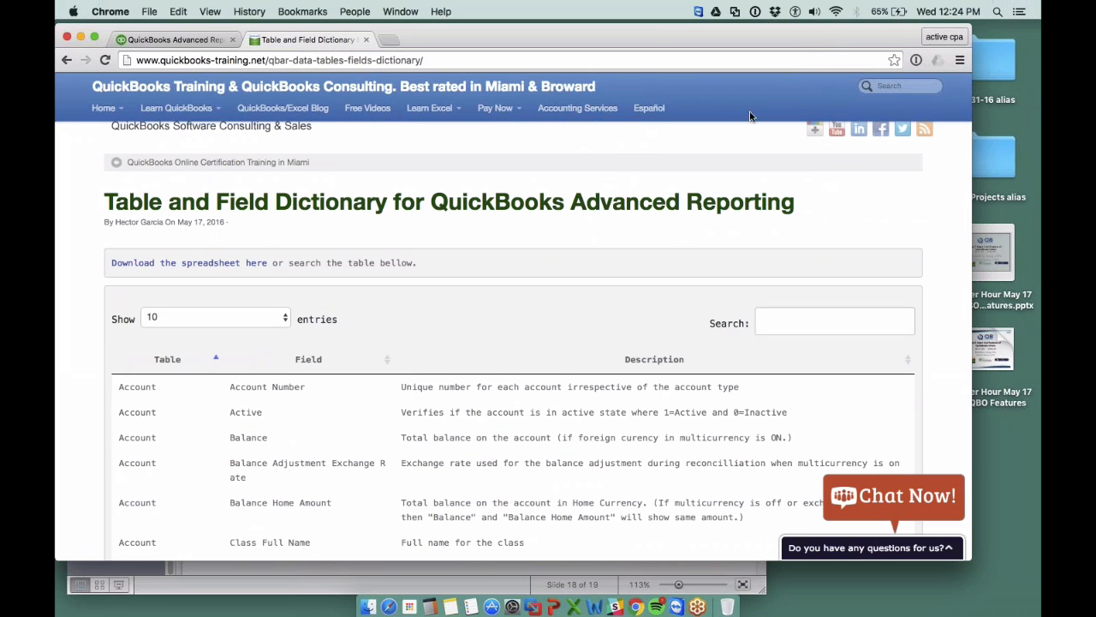
scroll(651, 257, down, 3)
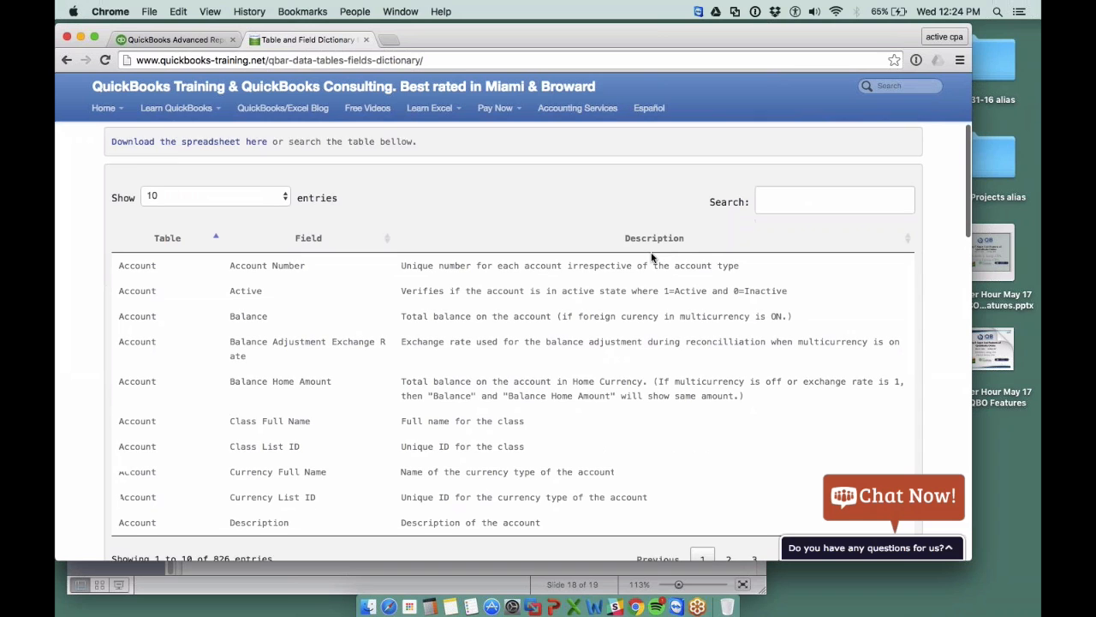
click(827, 183)
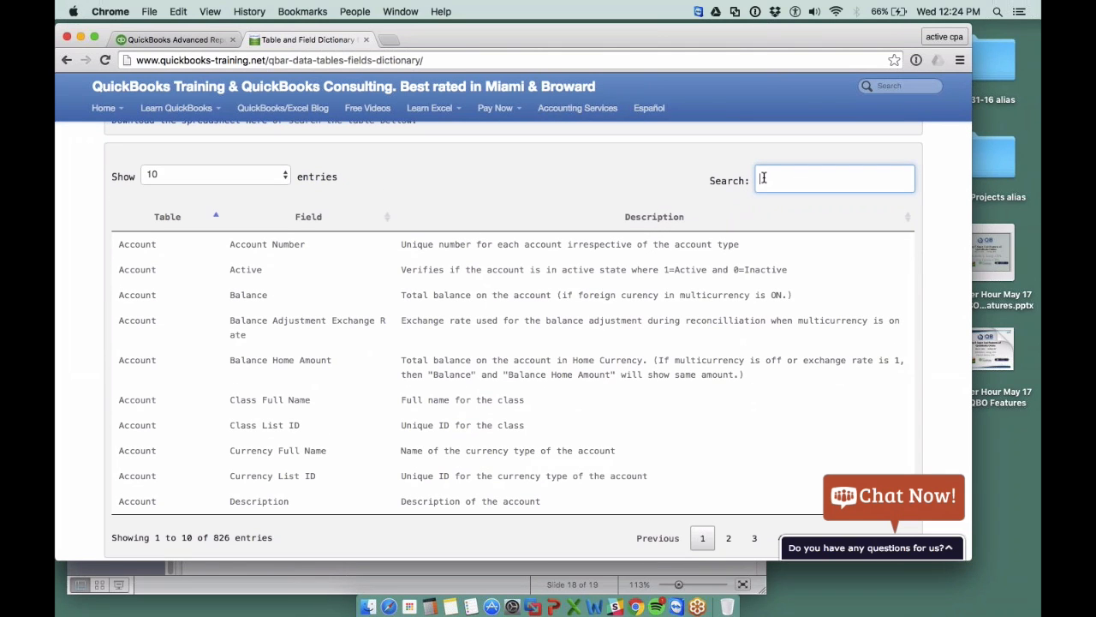
text(pref)
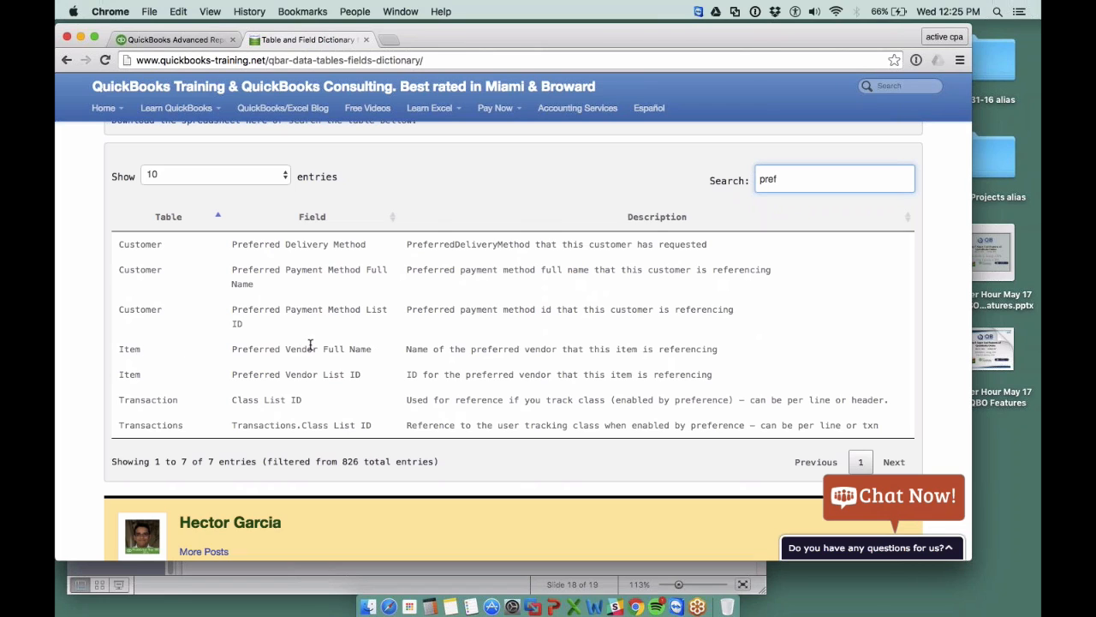
drag(302, 348, 360, 348)
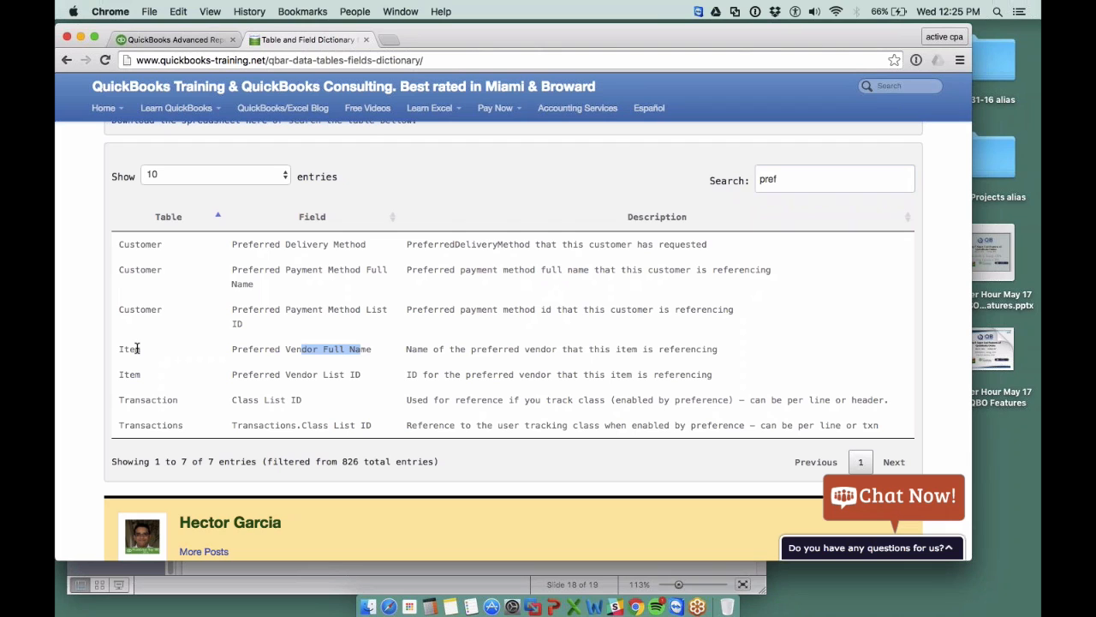
click(176, 39)
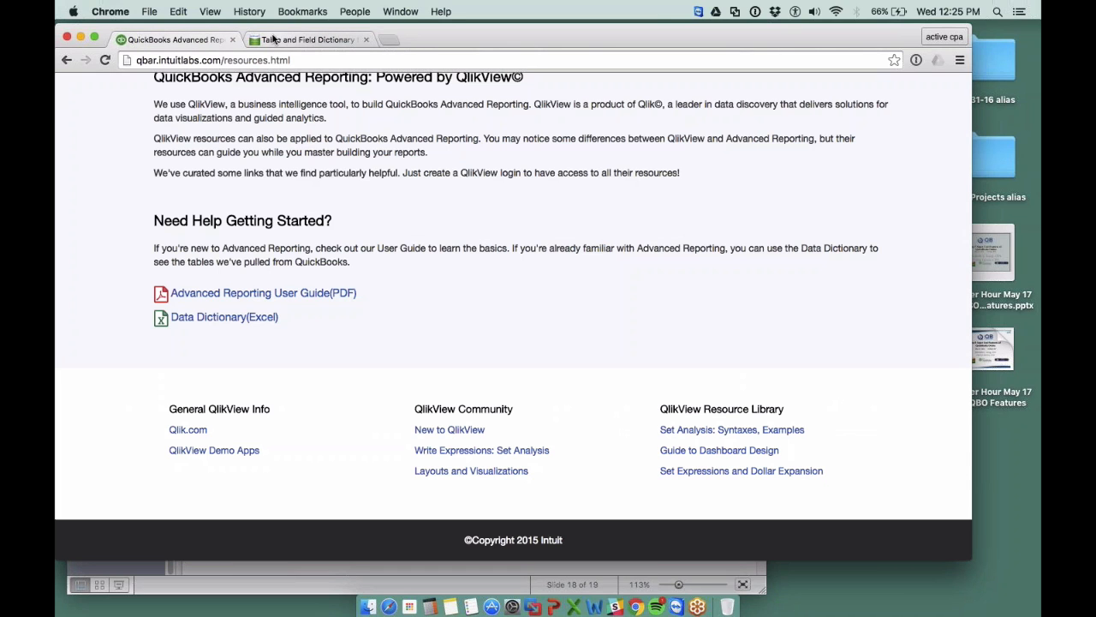
click(273, 39)
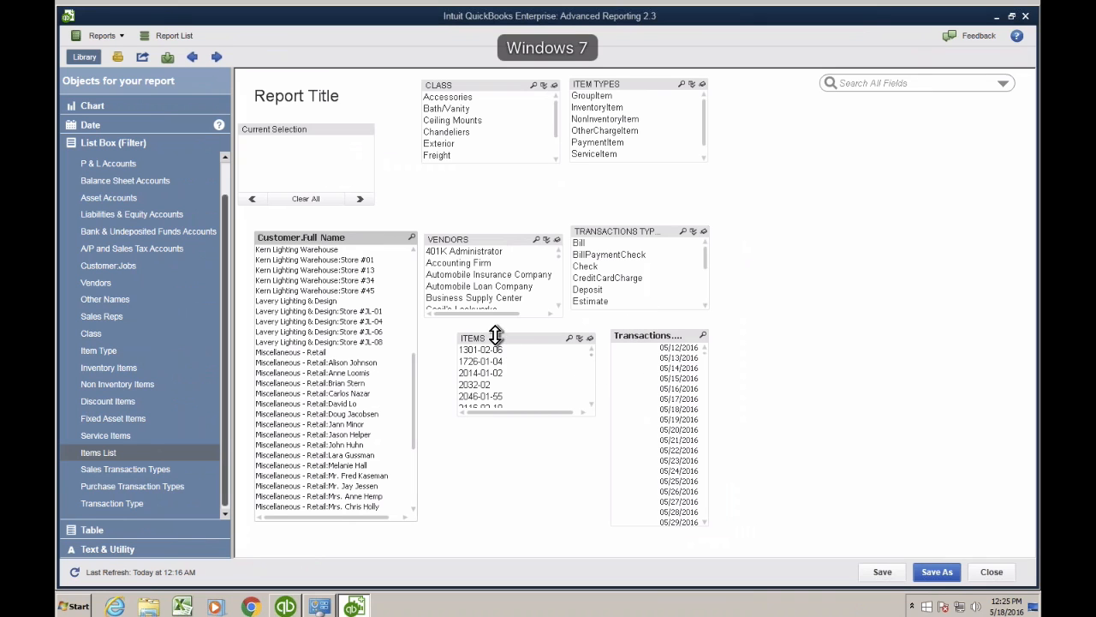
- In the Advanced Reporting report, move Items under Vendors and the transaction date list beside it, and shorten the Customer.Full Name list to Vendors' height
drag(498, 341, 461, 328)
drag(631, 335, 585, 326)
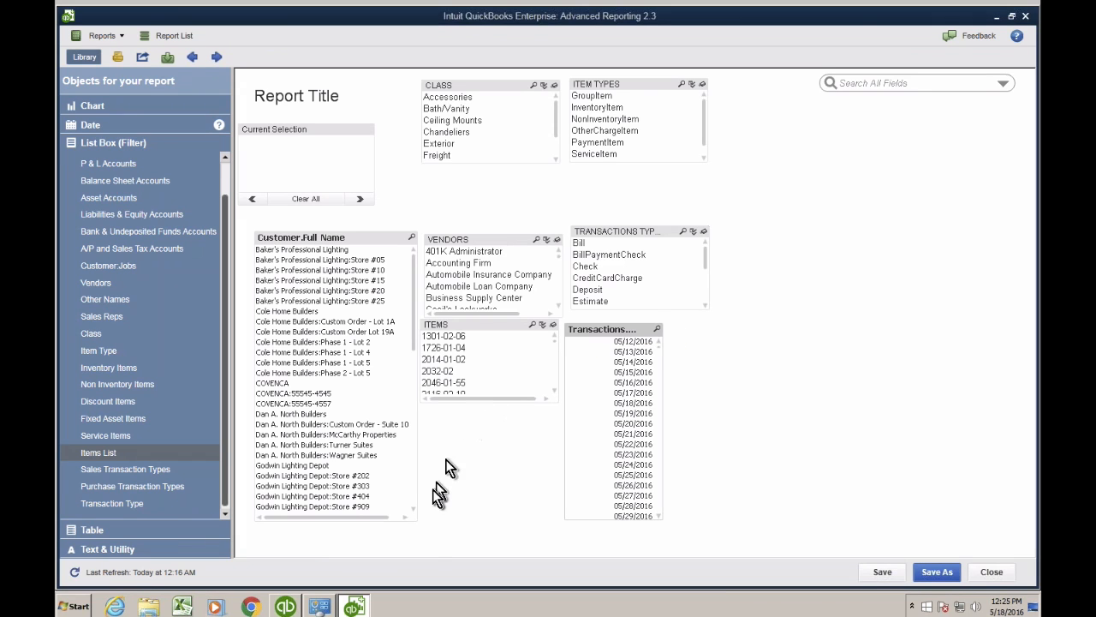
drag(413, 520, 412, 306)
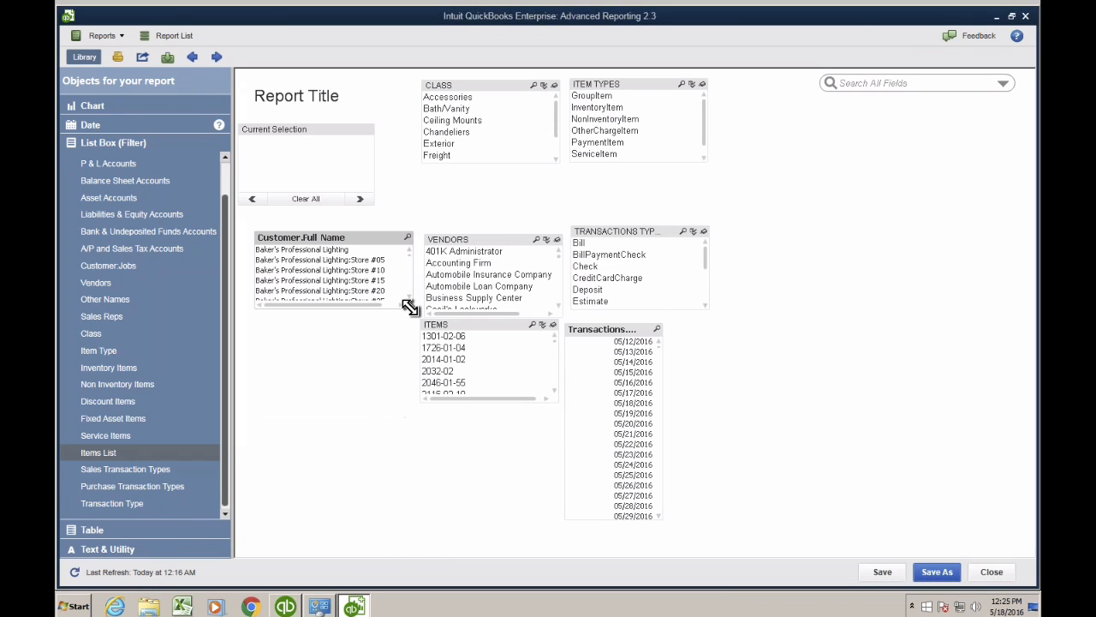
- Hide the object library and group the Customer, Vendors, Class and Items lists in two columns below the Current Selection box
click(75, 57)
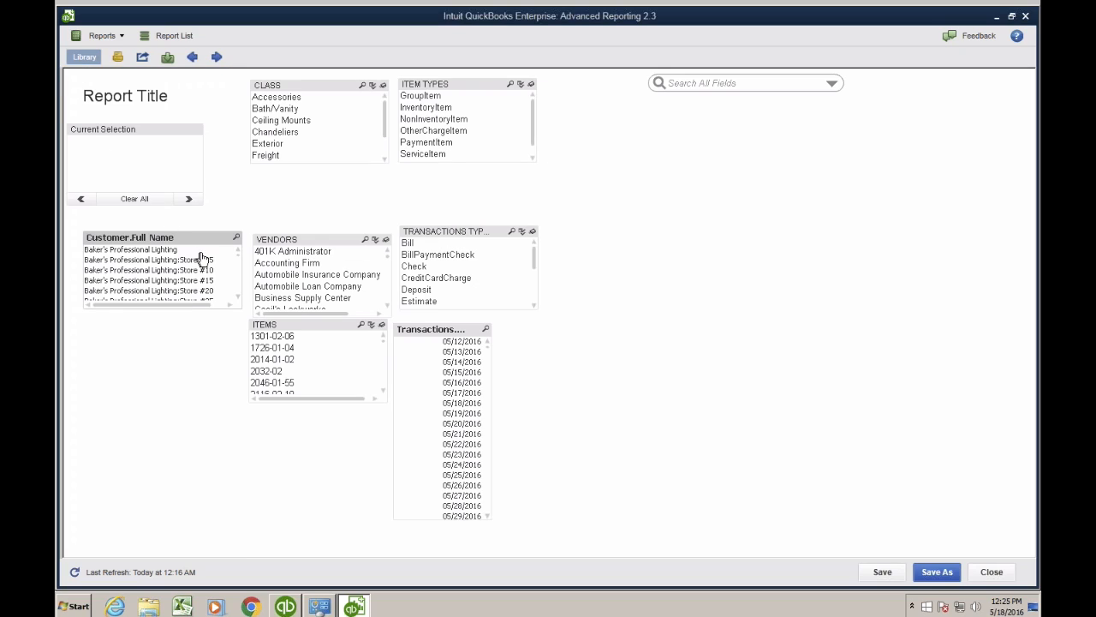
mouse_move(206, 242)
mouse_down()
mouse_move(188, 222)
mouse_move(196, 228)
mouse_up()
drag(287, 242, 264, 223)
drag(312, 89, 132, 309)
drag(274, 334, 251, 321)
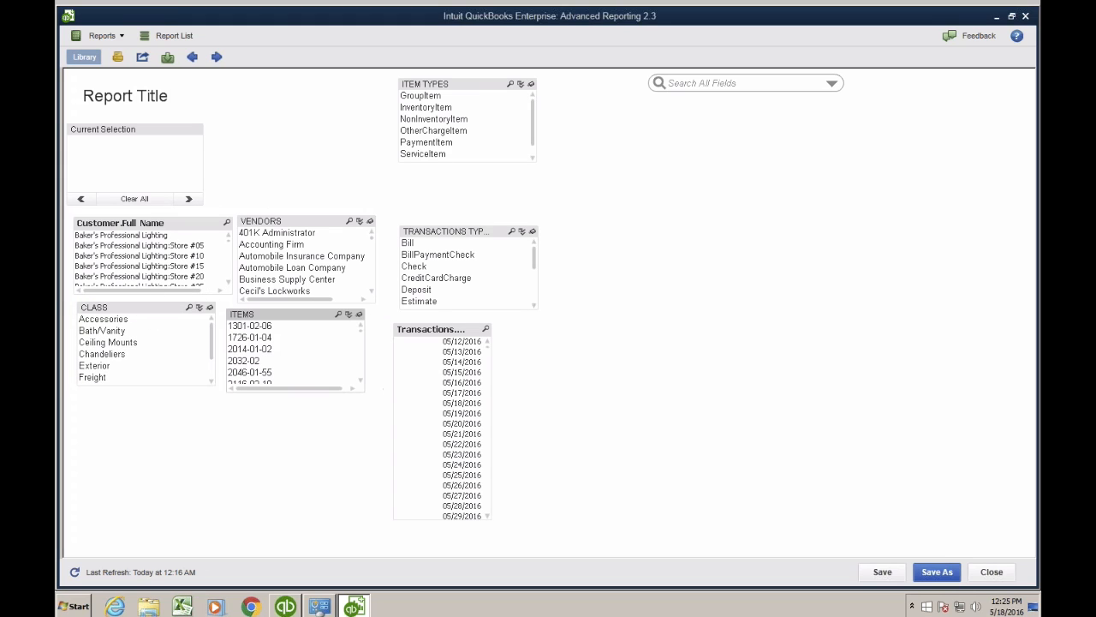
- Move Transaction Types beside the report title, Item Types below Class and the transaction date list below Items
drag(466, 233, 315, 85)
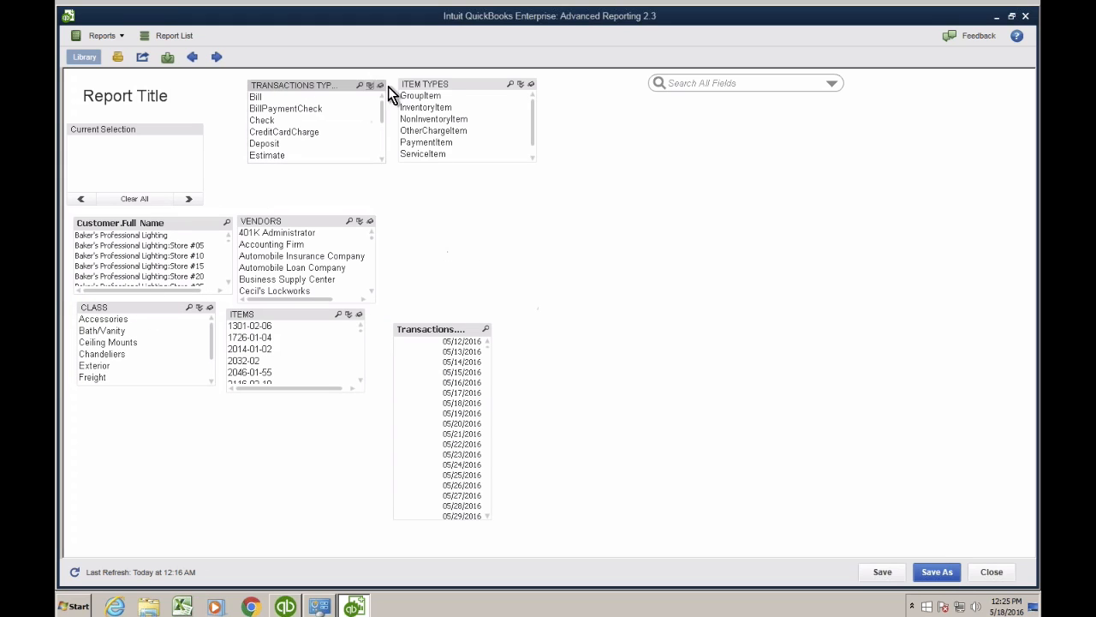
drag(445, 86, 114, 402)
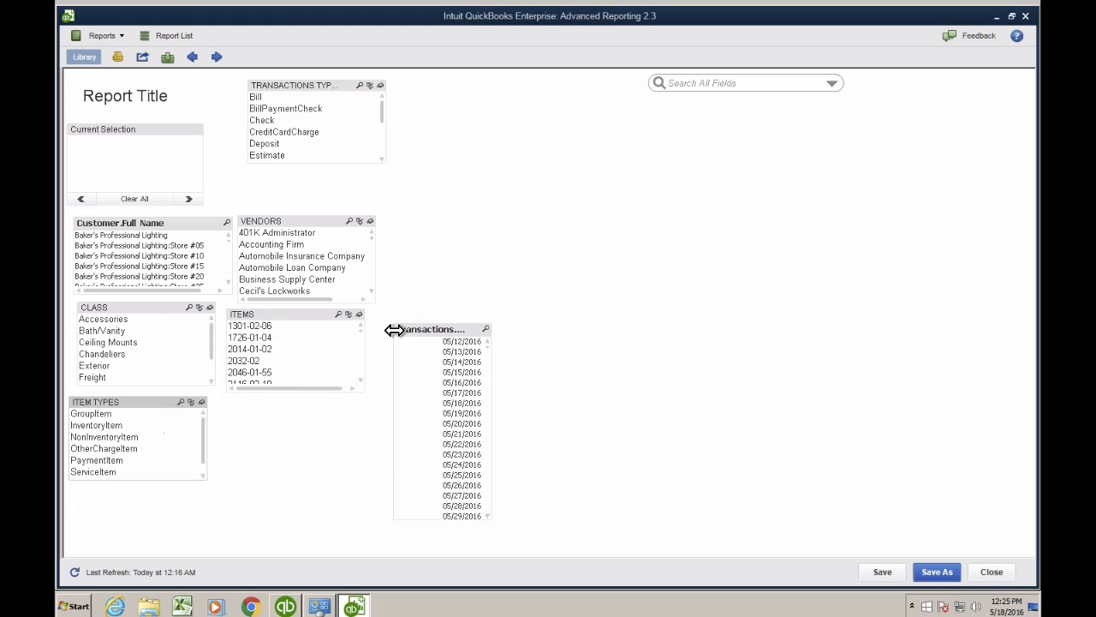
drag(428, 335, 257, 407)
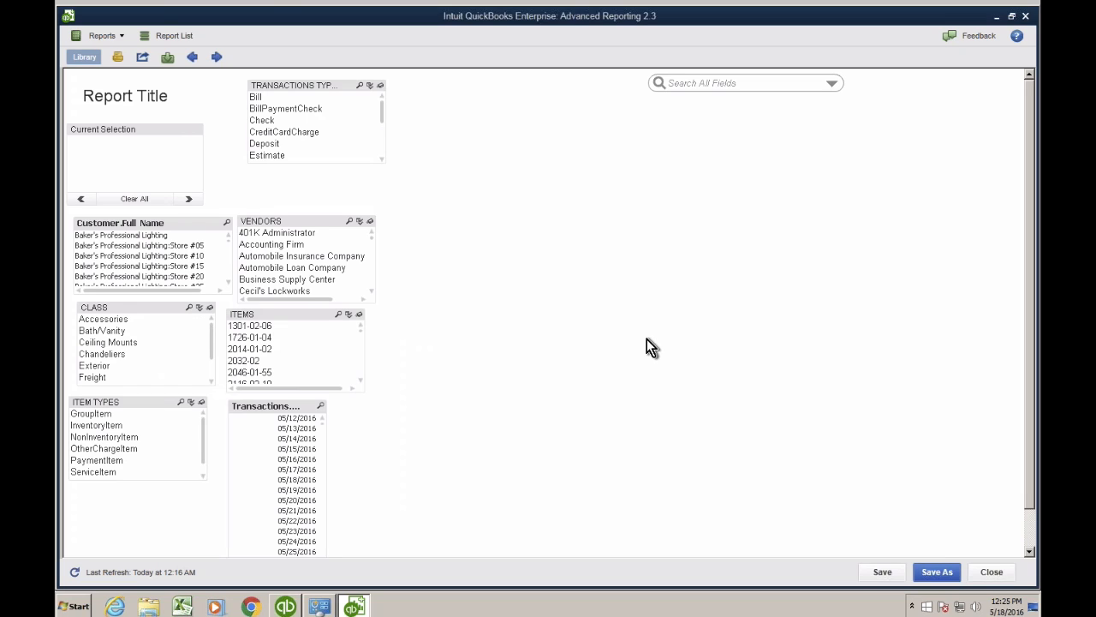
- Start a new chart object in the report's blank area
right_click(551, 241)
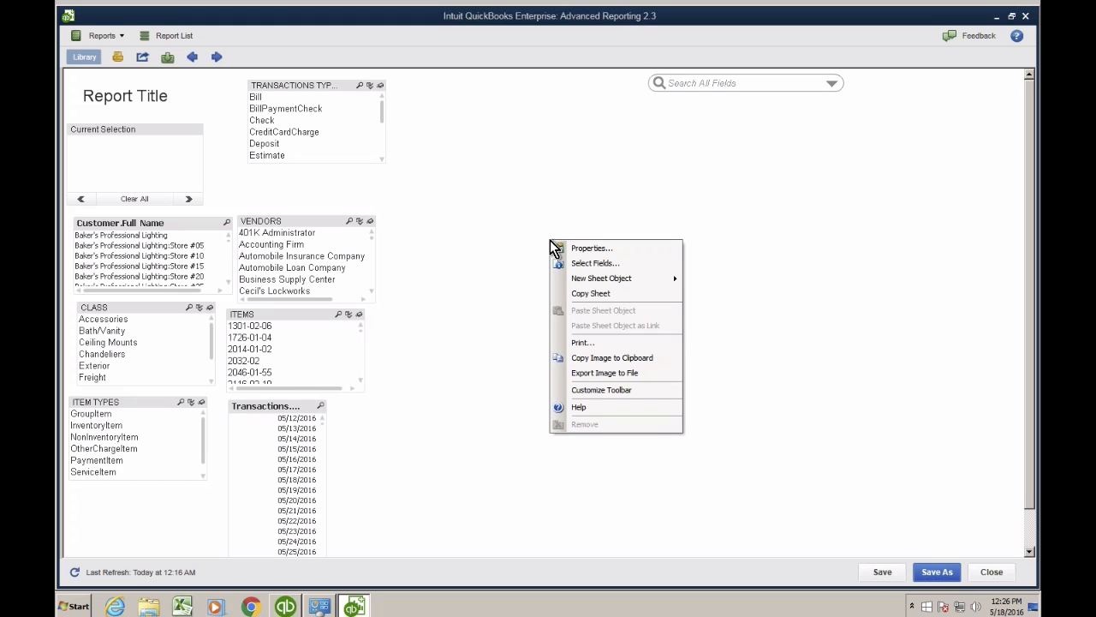
right_click(610, 172)
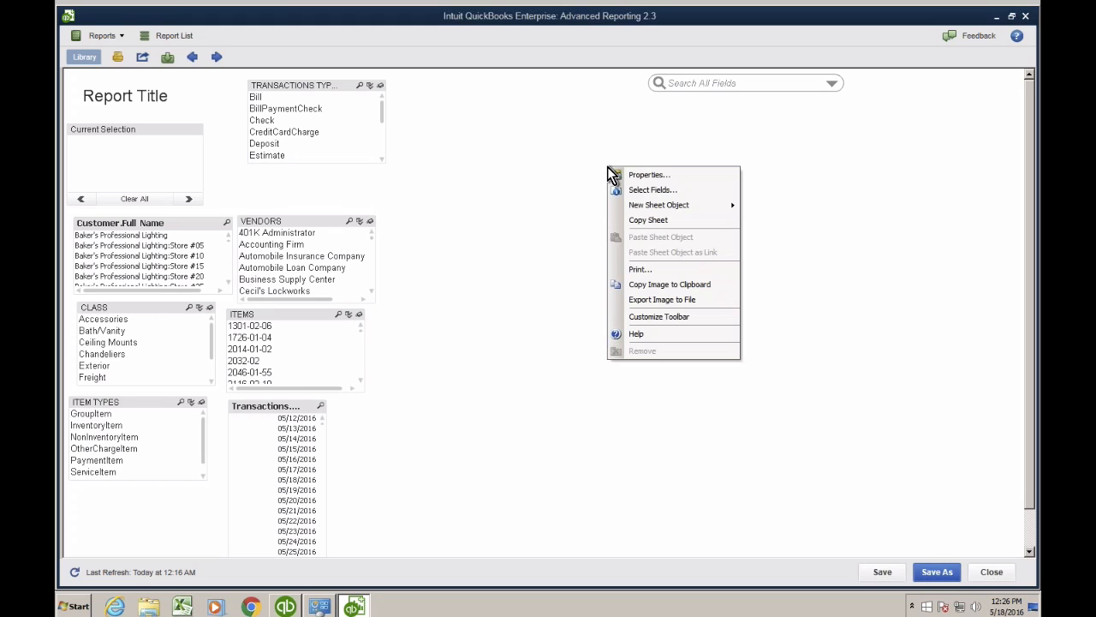
click(608, 167)
right_click(608, 168)
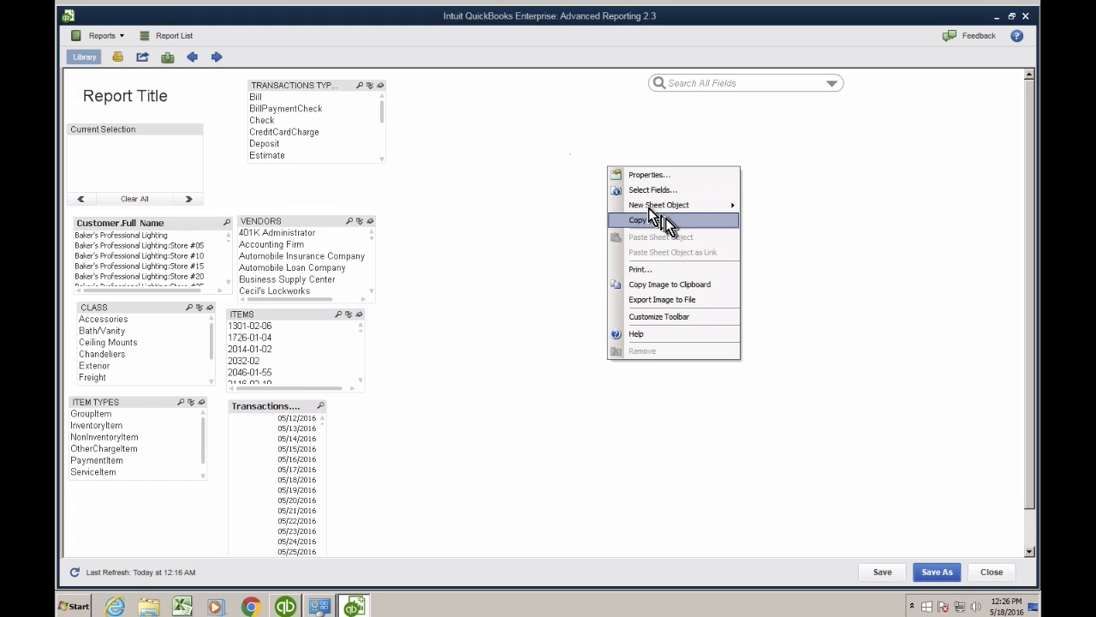
mouse_move(662, 210)
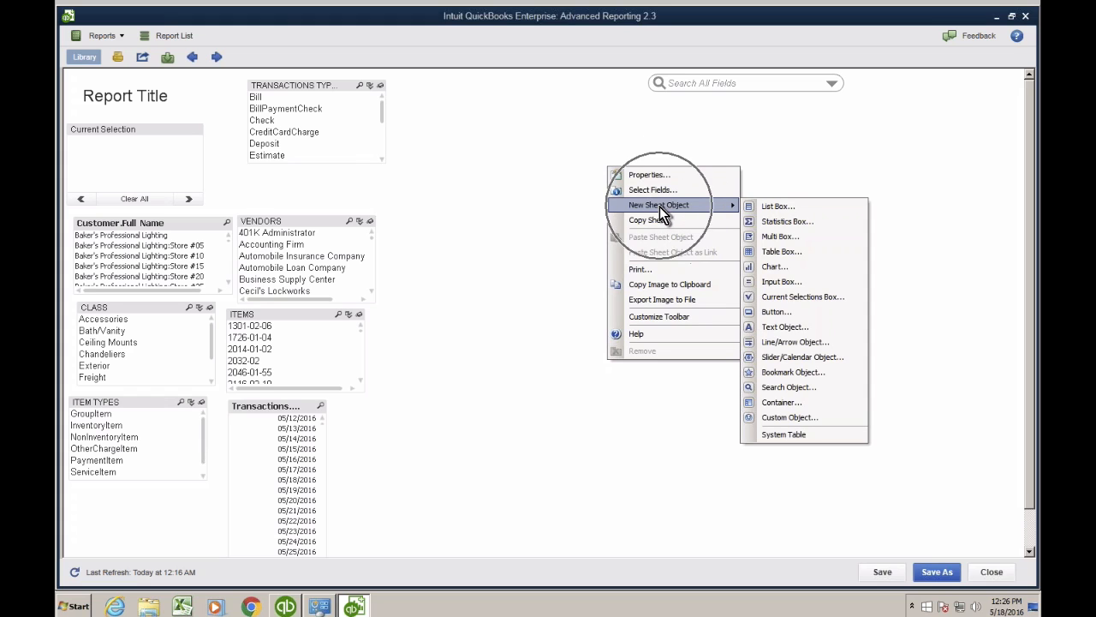
click(785, 270)
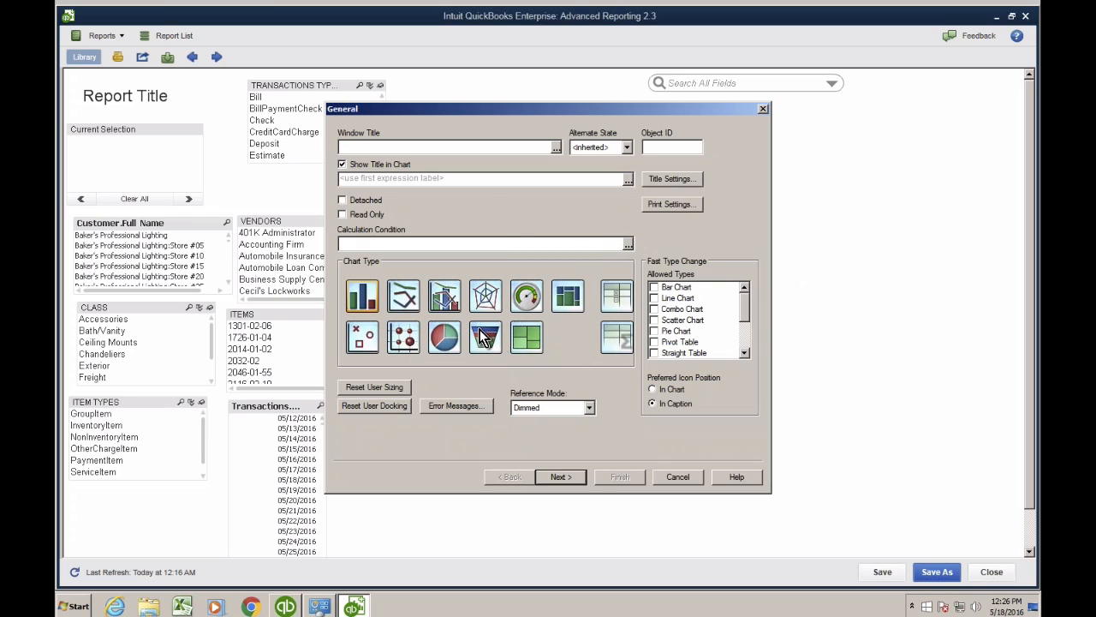
- Make the new chart a pivot table, title its window Transactions, and proceed to the dimension settings
click(622, 298)
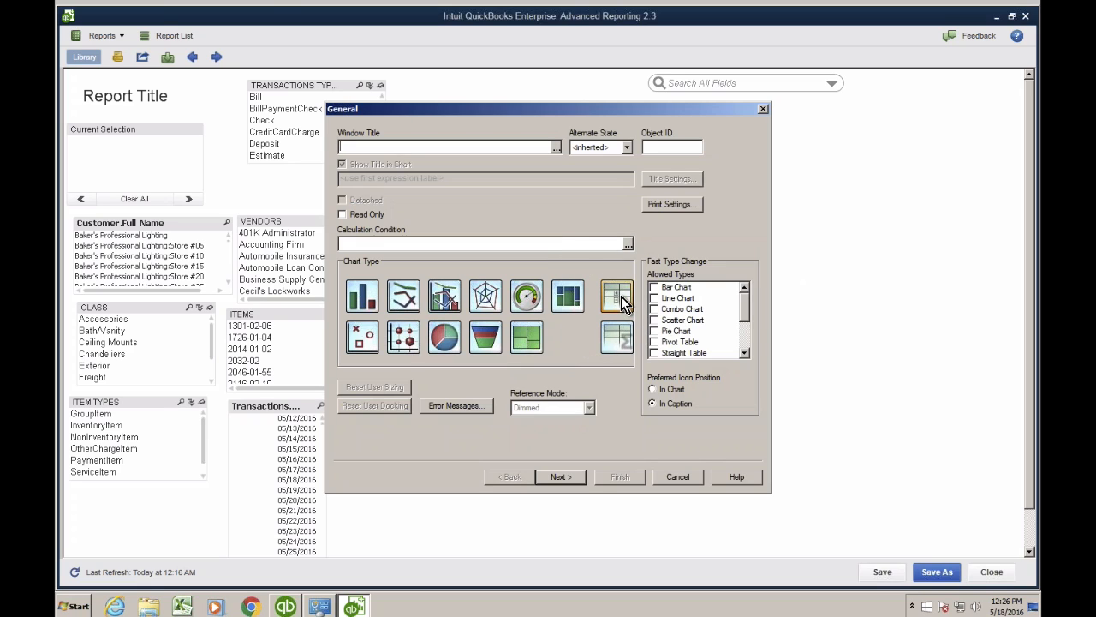
click(359, 146)
double_click(379, 146)
click(621, 297)
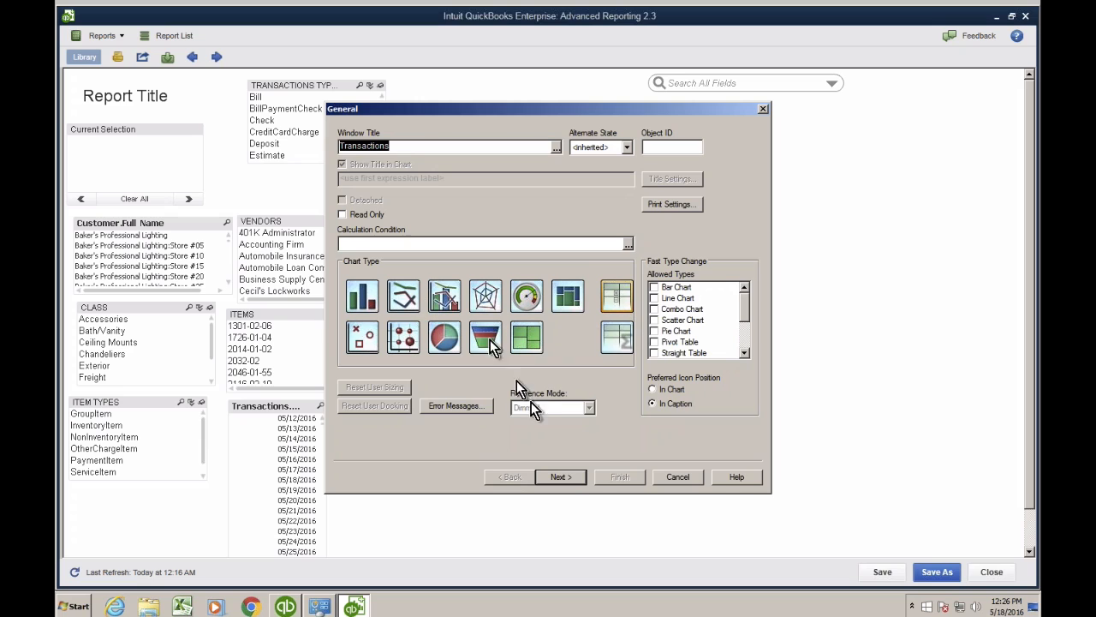
click(559, 477)
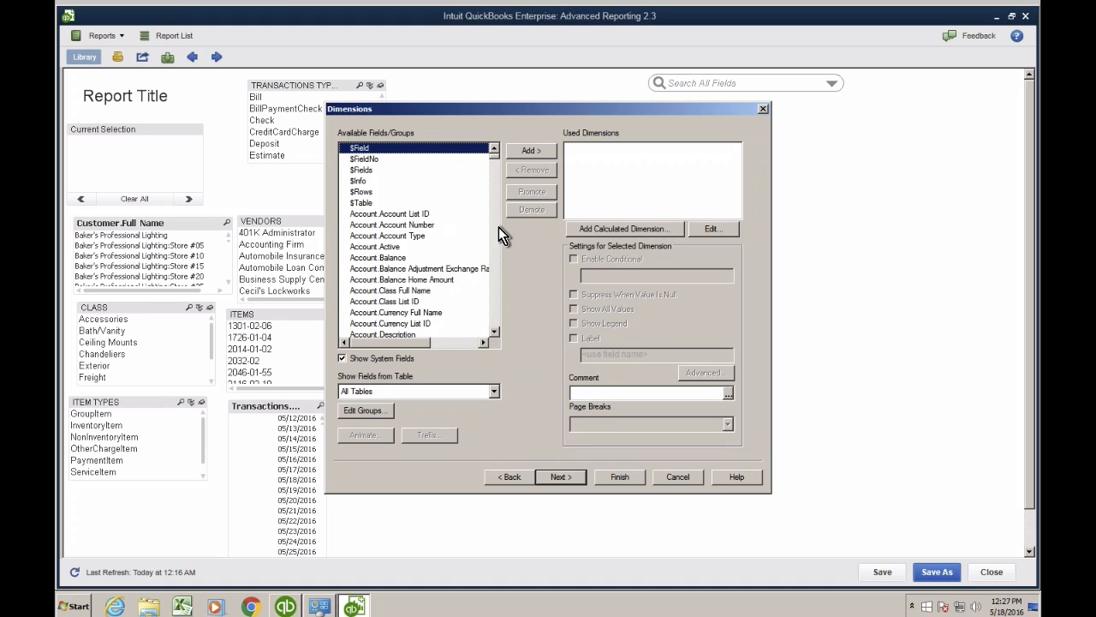
- Limit the available fields to the Transactions table and add Transactions.Txn Type as the chart's dimension
click(496, 310)
drag(496, 309, 496, 310)
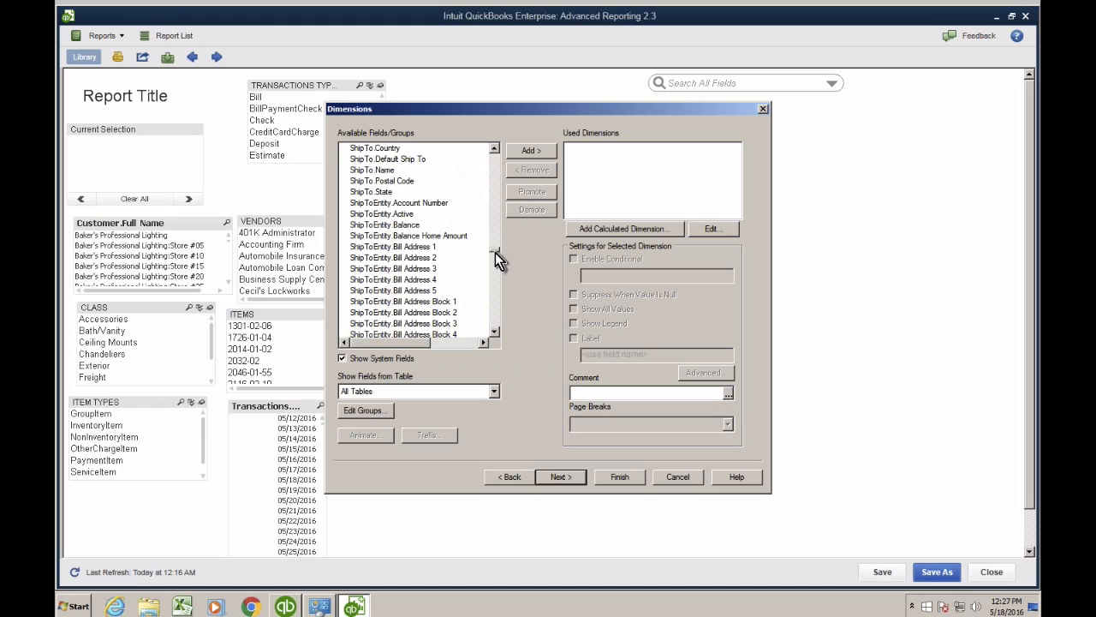
drag(496, 259, 496, 299)
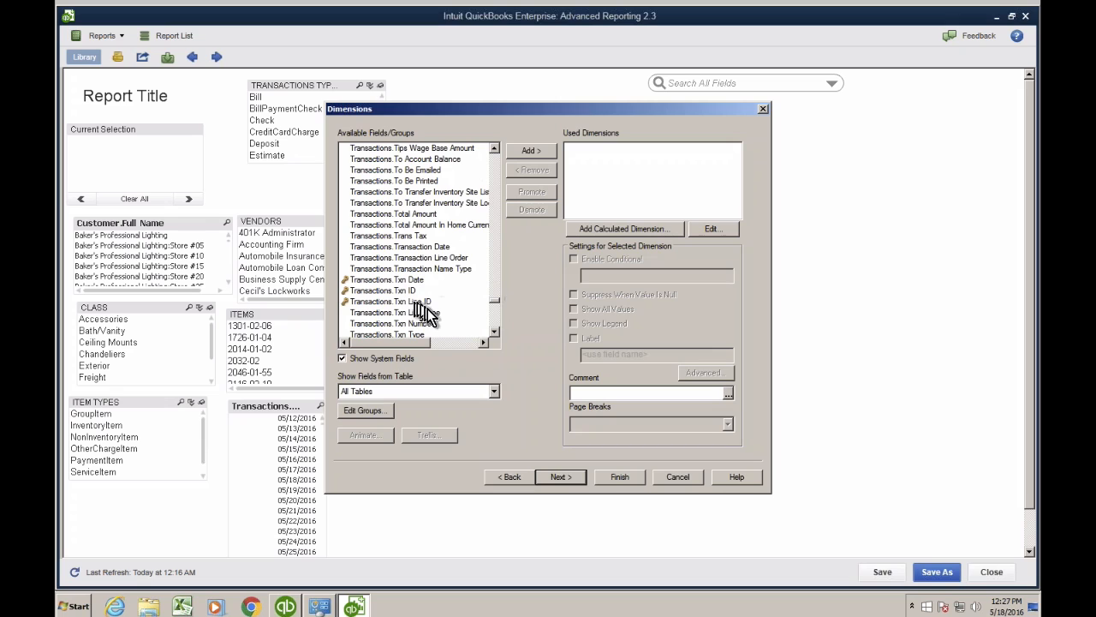
click(494, 331)
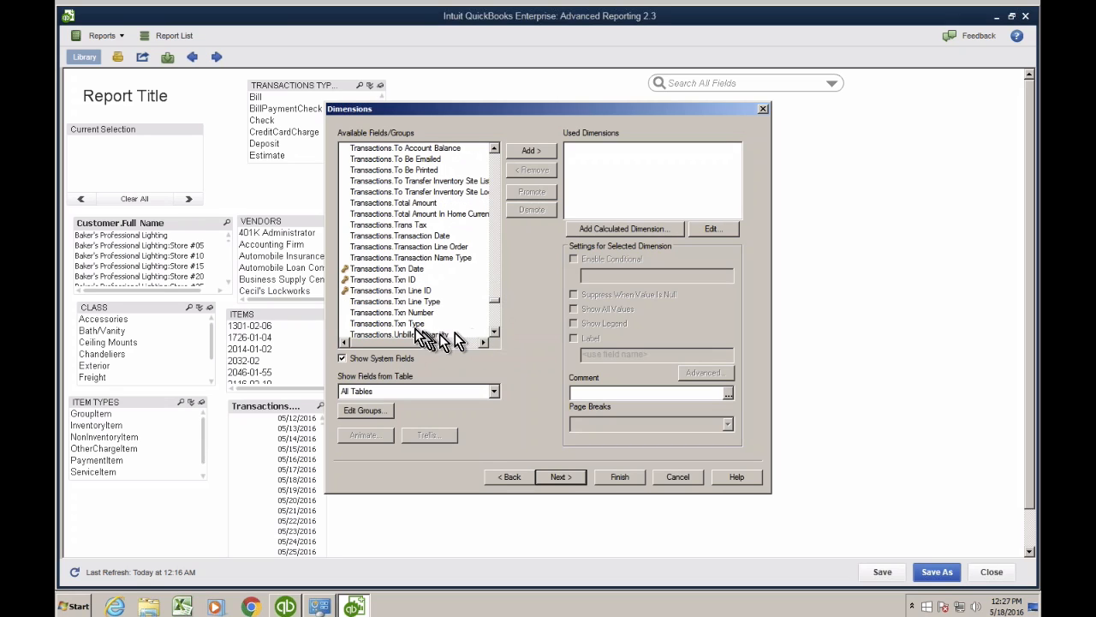
click(409, 325)
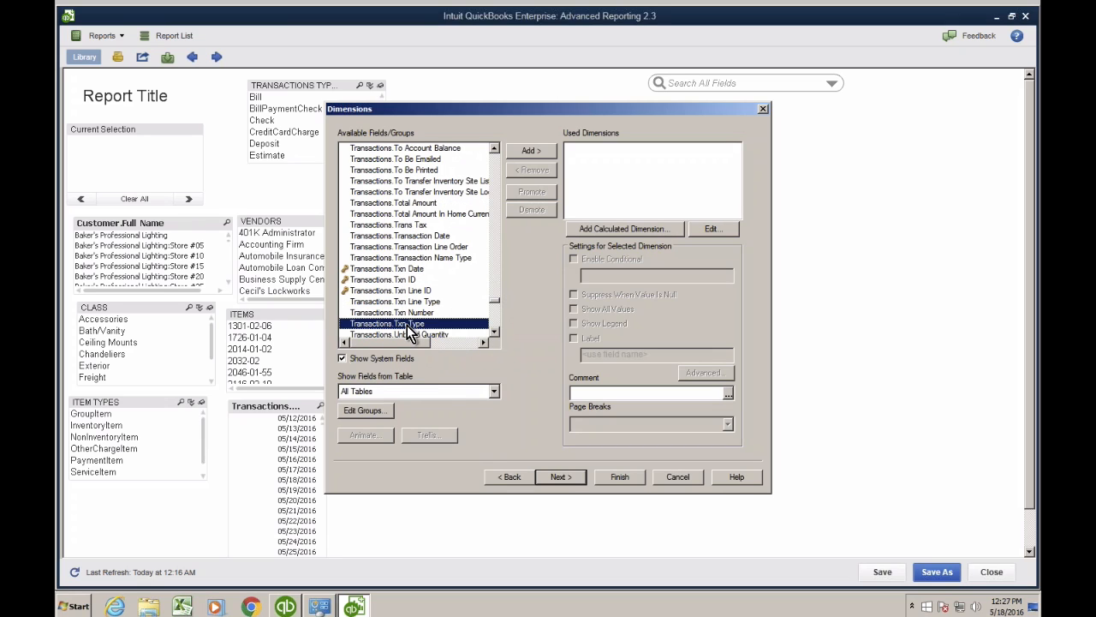
click(432, 394)
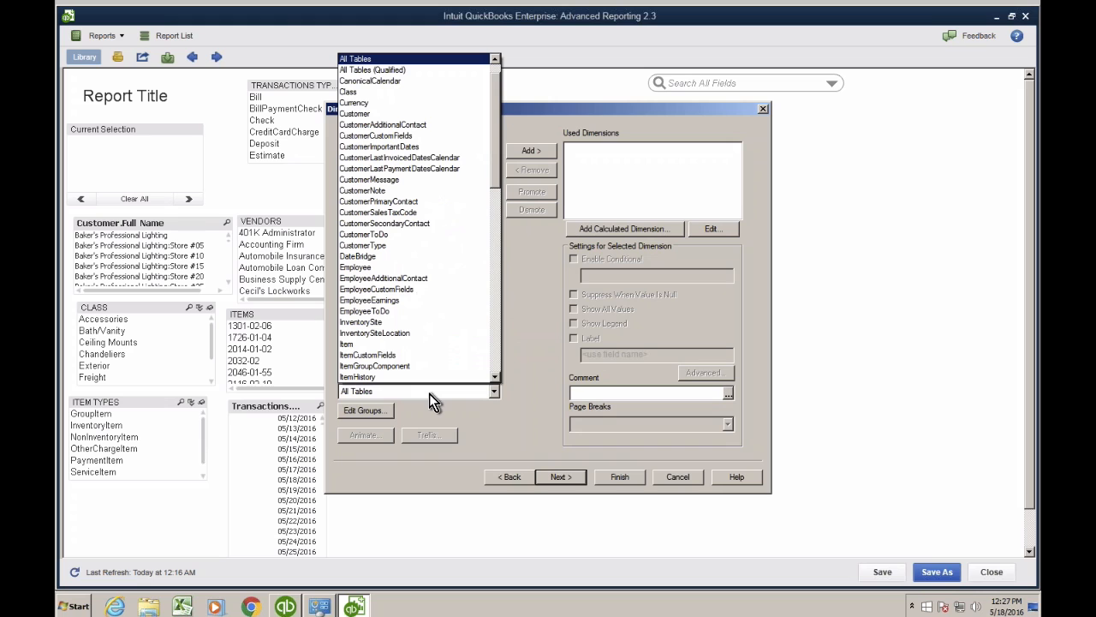
drag(497, 166, 512, 346)
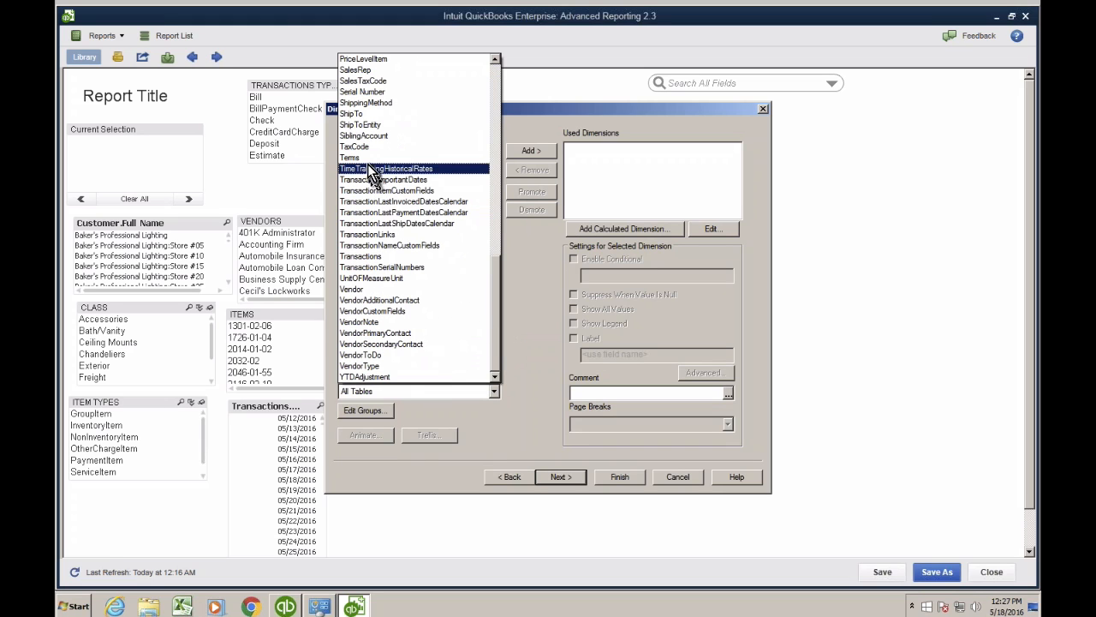
click(379, 256)
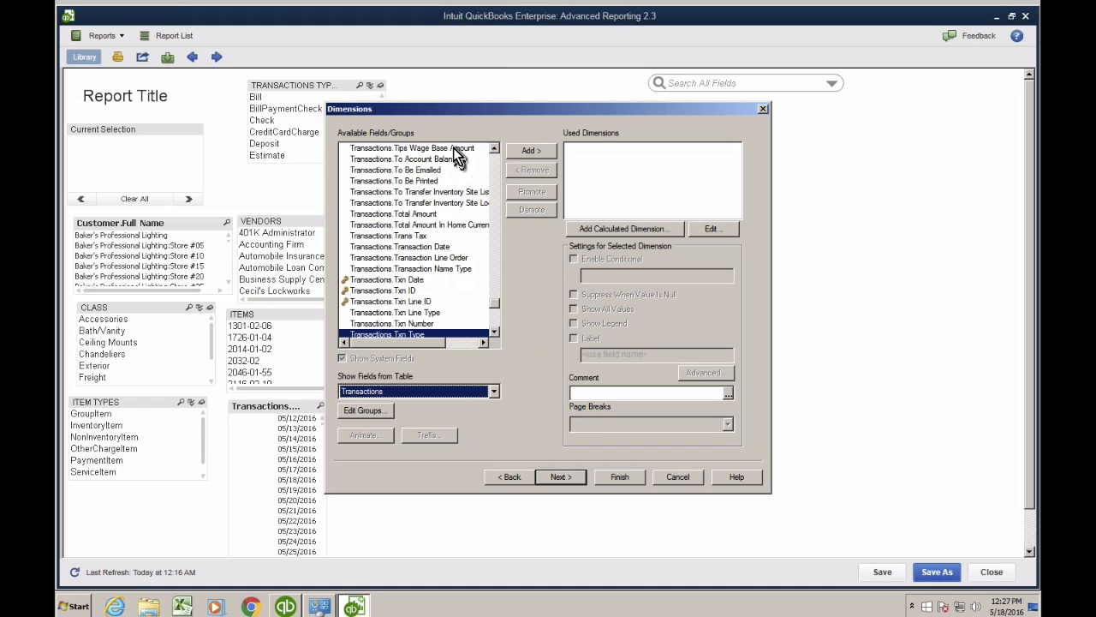
mouse_move(494, 310)
mouse_down()
mouse_move(495, 334)
mouse_move(495, 153)
mouse_move(498, 343)
mouse_move(497, 311)
mouse_up()
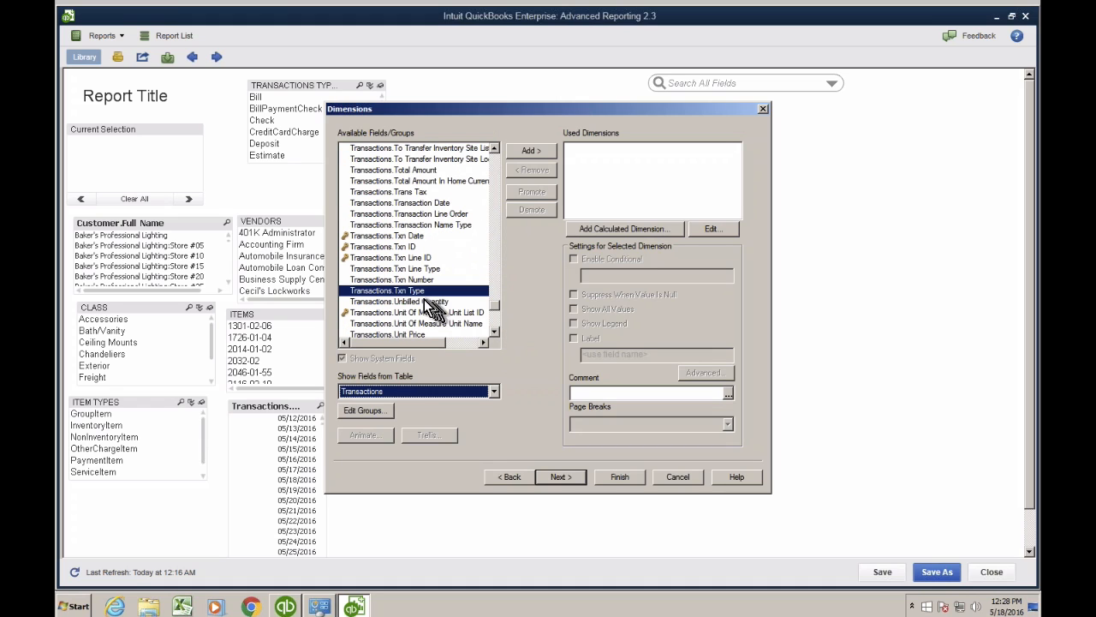
click(537, 153)
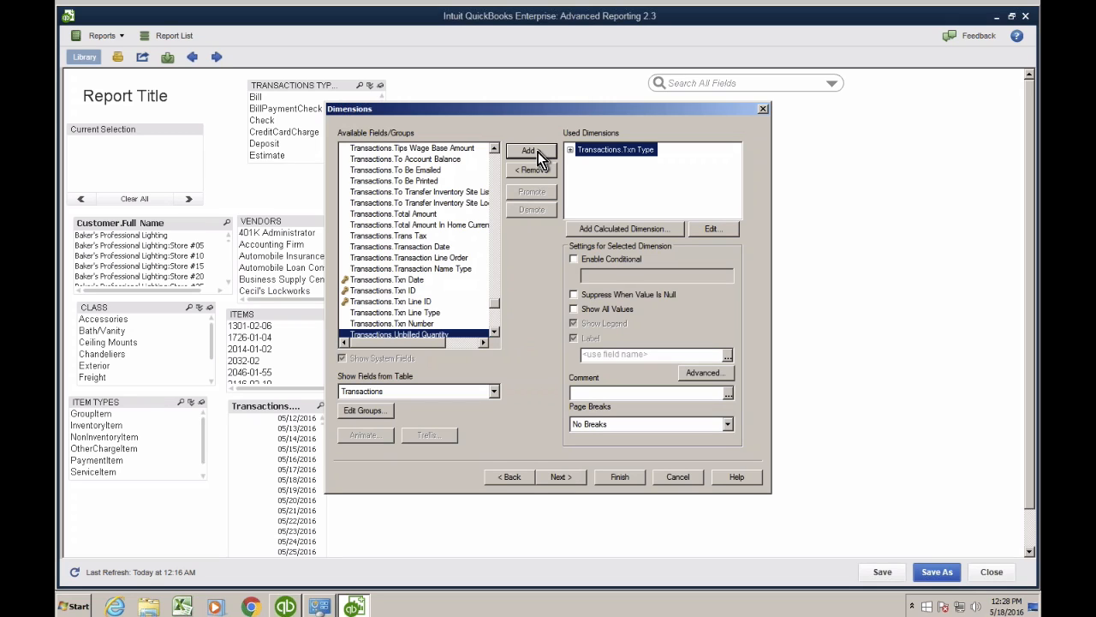
- Proceed to the chart's expressions and begin the new expression with SUM(
click(563, 477)
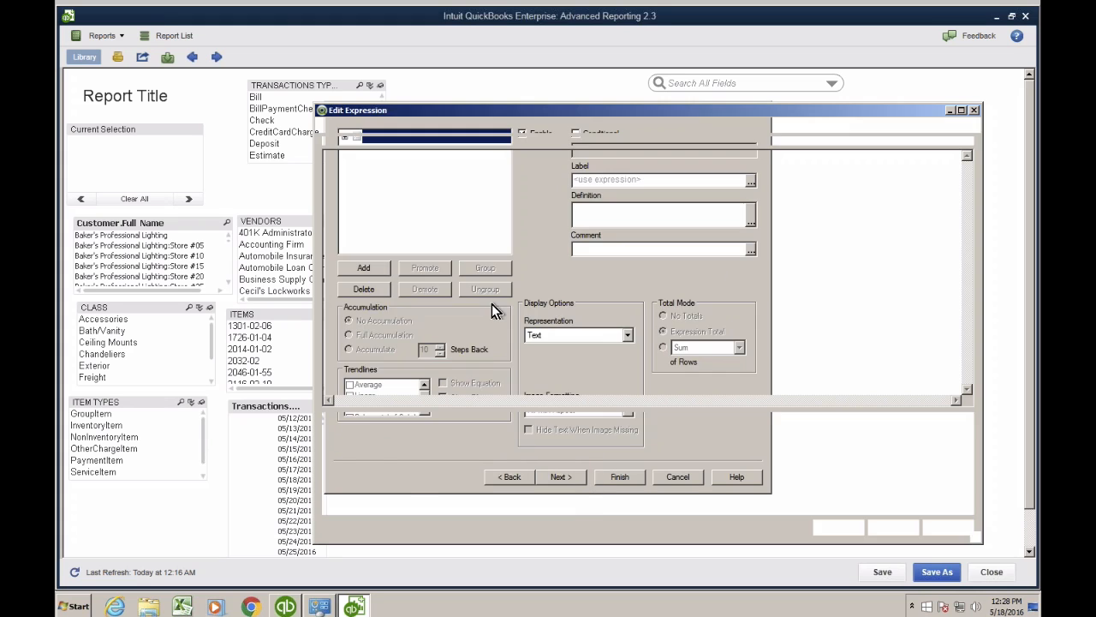
drag(452, 112, 361, 88)
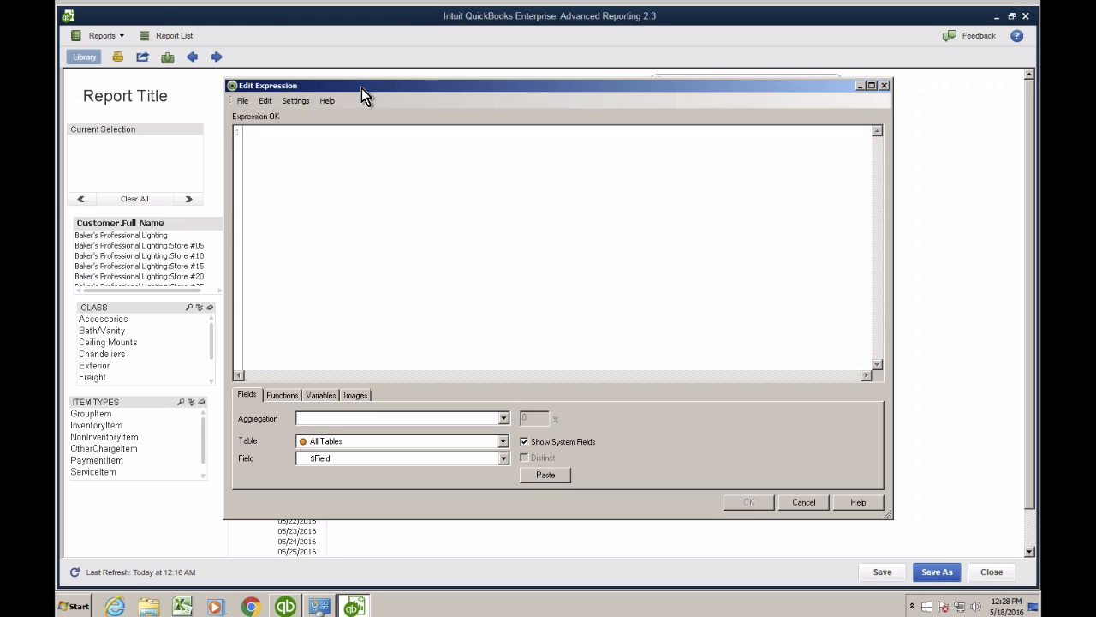
text(SUM()
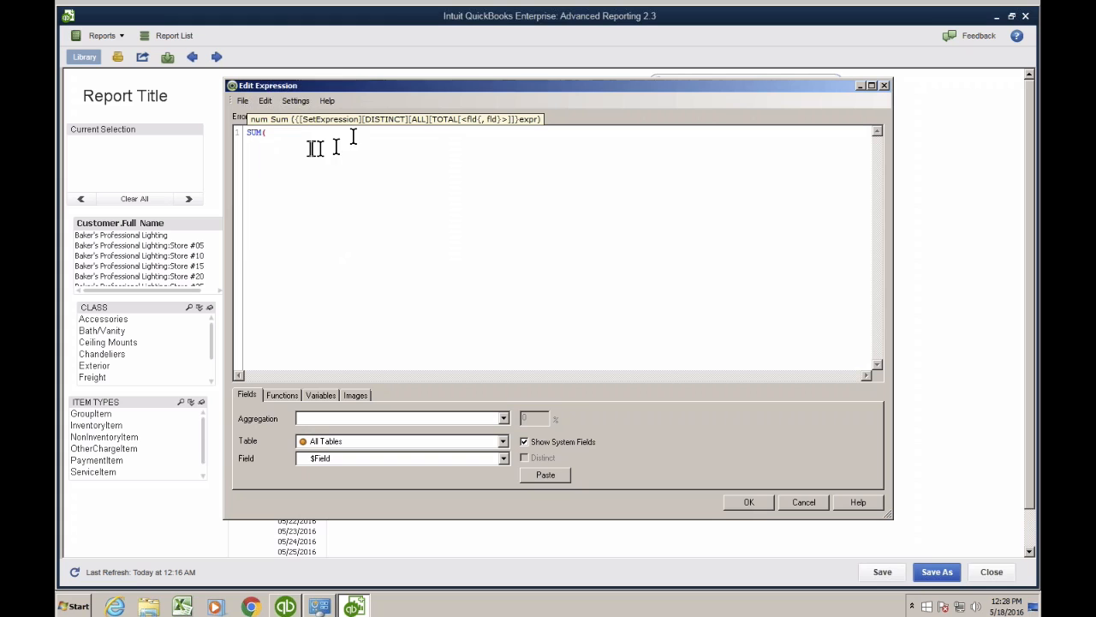
click(275, 135)
click(274, 137)
- Insert the suggested field Transactions.Amount With Sign after the opening parenthesis of SUM
text(transac)
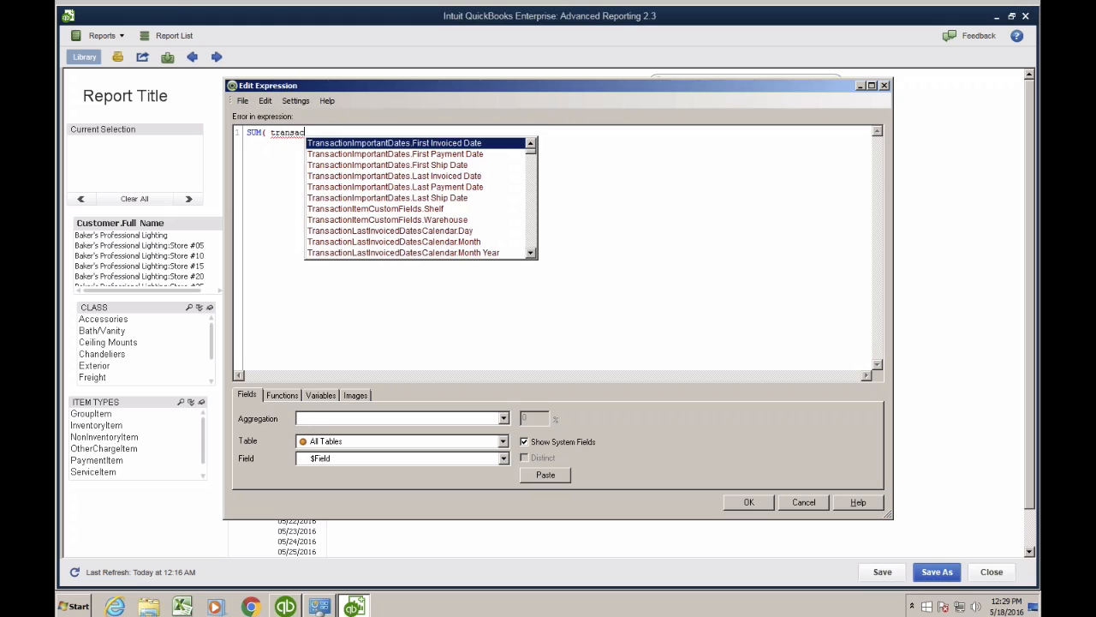
text(tions.)
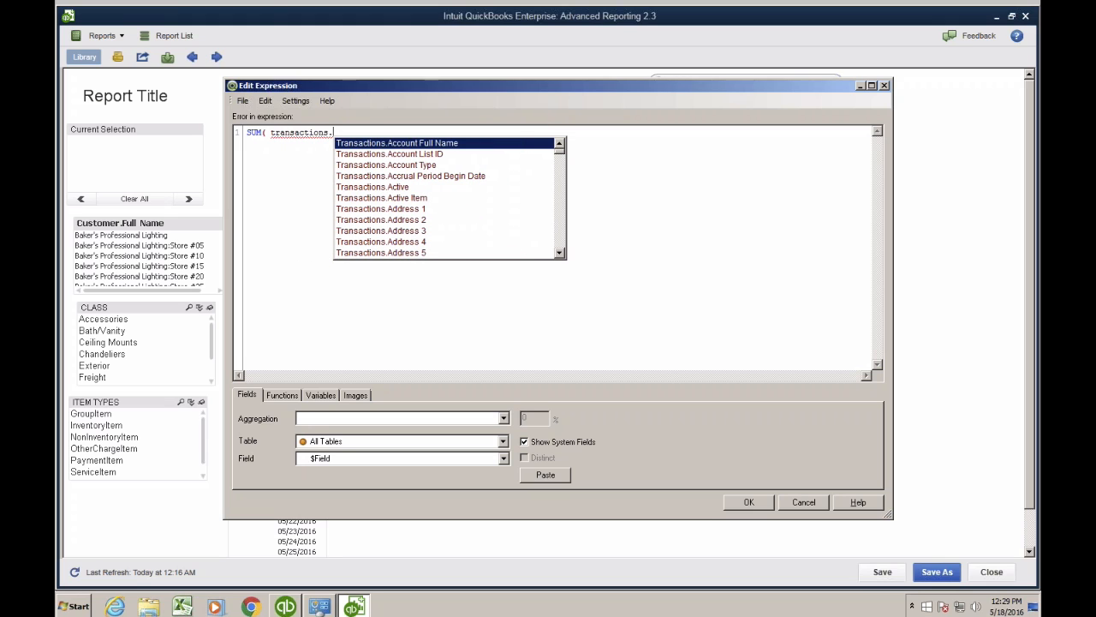
text(amount)
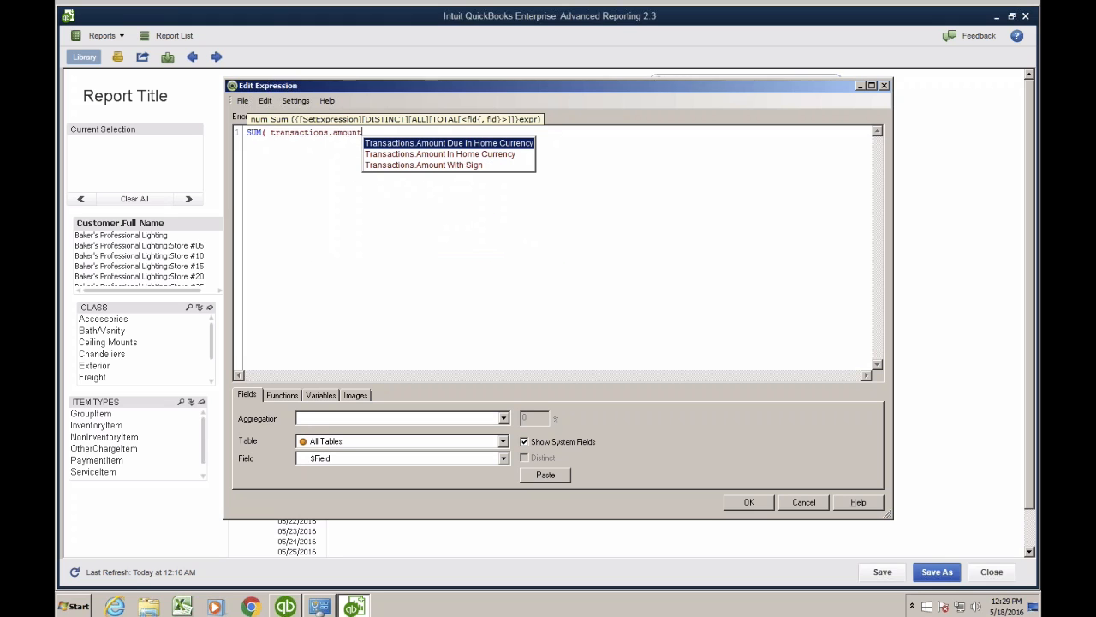
click(430, 165)
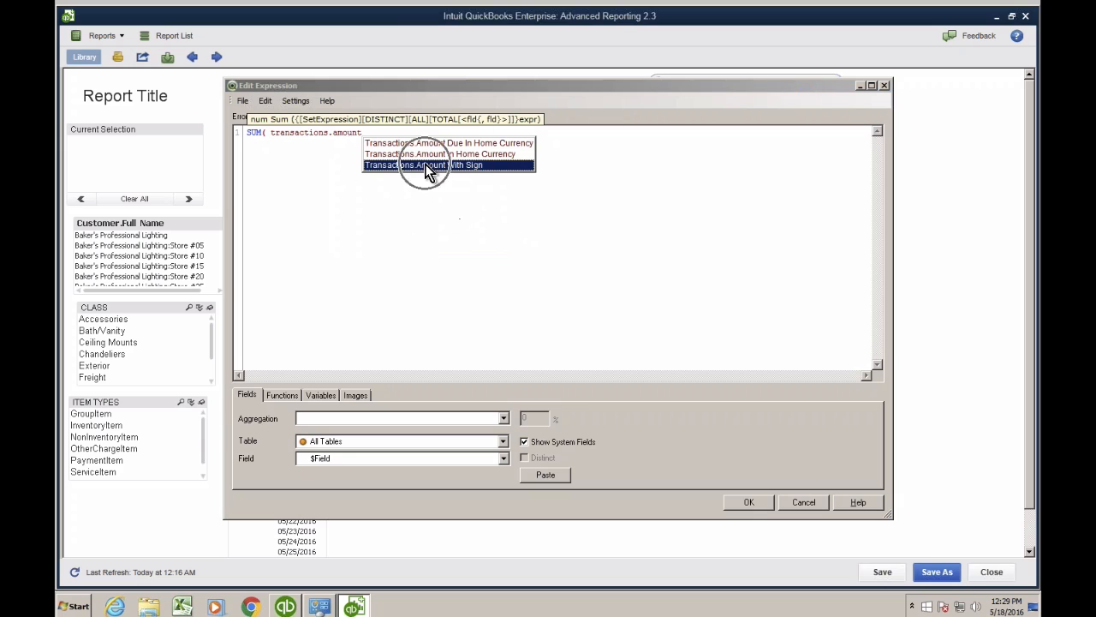
click(430, 166)
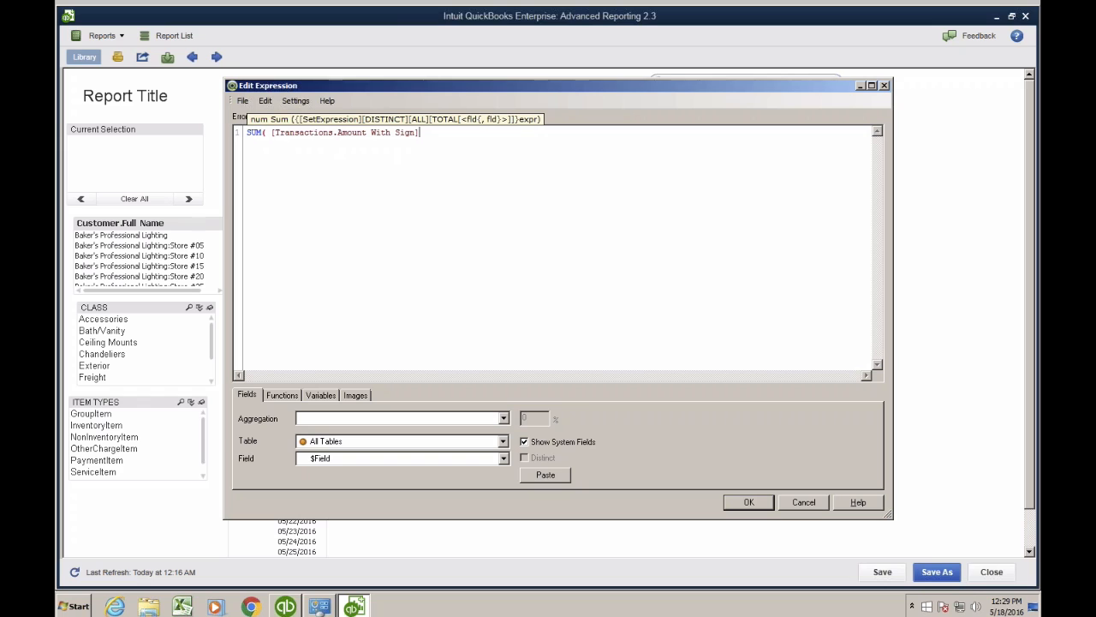
- Remove the Transactions.Amount With Sign field from the expression, keeping only SUM(
drag(280, 131, 418, 132)
key(BackSpace)
key(BackSpace)
key(BackSpace)
- Restrict the expression editor's field choices to the Transactions table
click(346, 443)
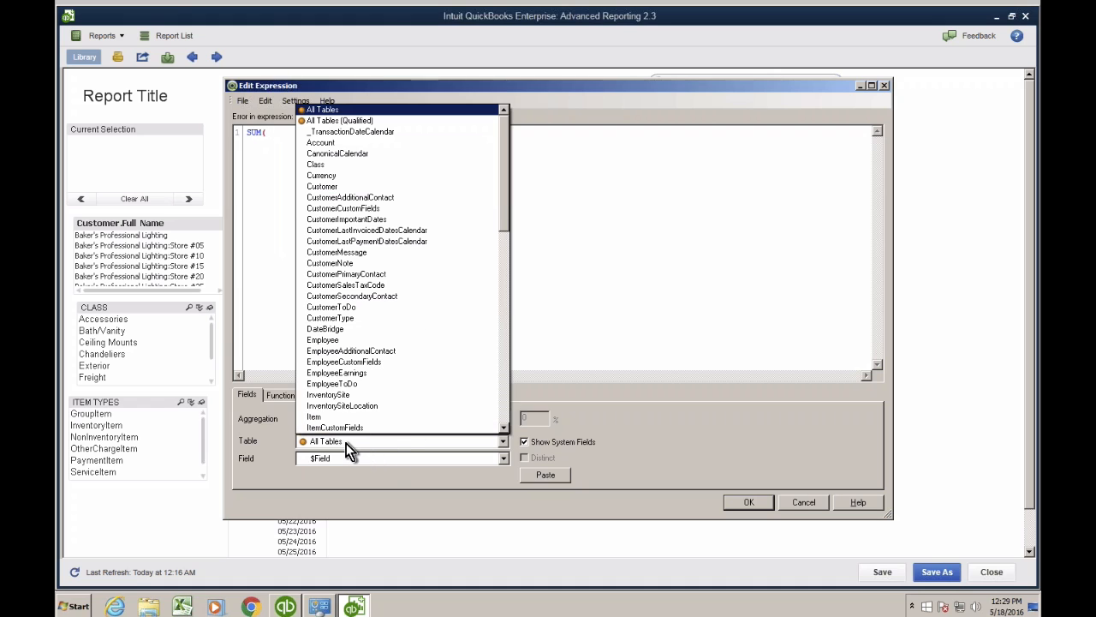
click(504, 385)
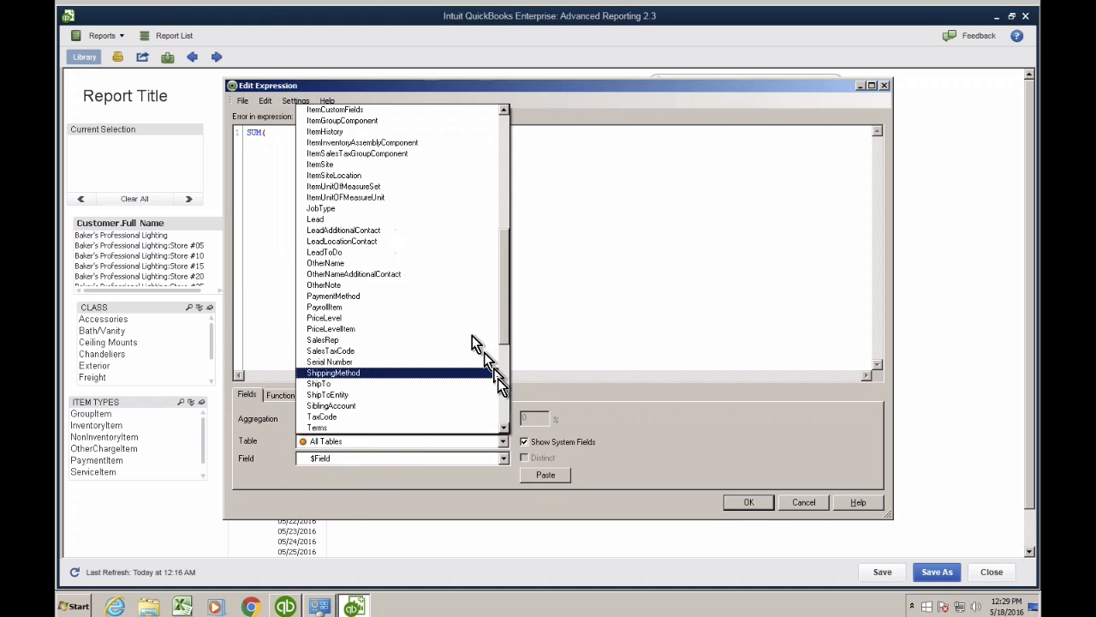
click(503, 383)
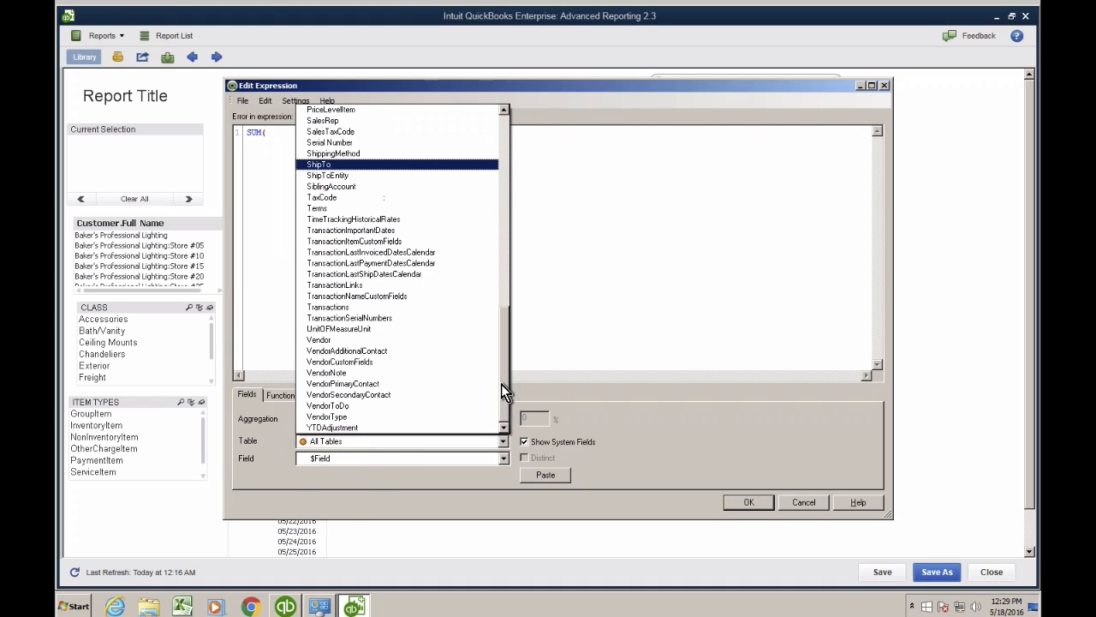
click(356, 307)
click(356, 307)
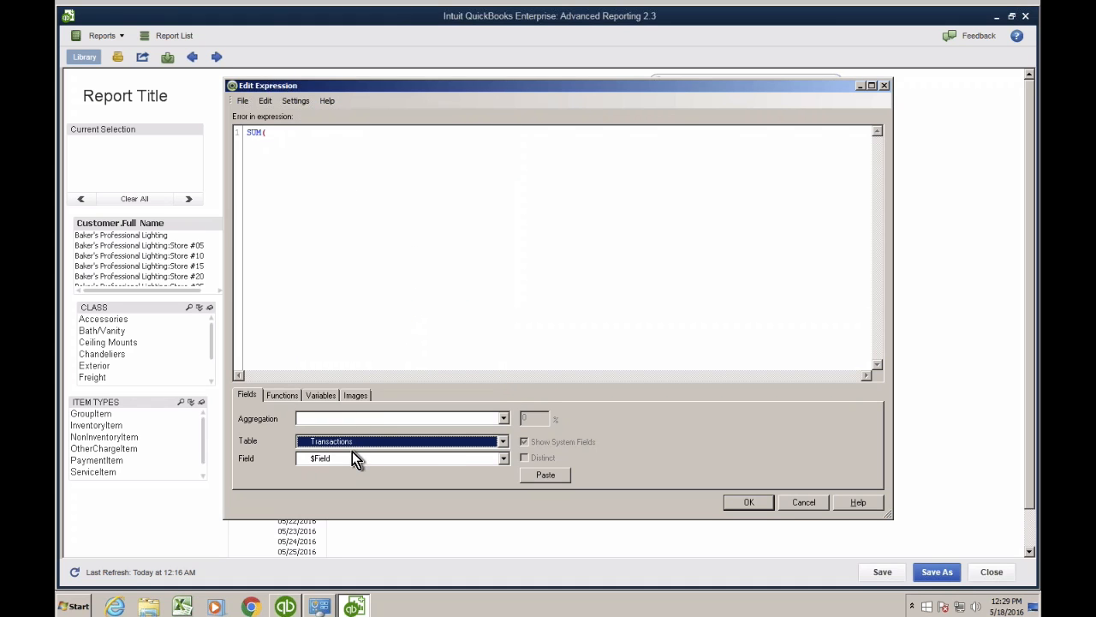
- Choose the field Transactions.Amount With Sign and paste it into the SUM expression
click(353, 457)
click(505, 411)
click(506, 413)
click(506, 413)
click(506, 413)
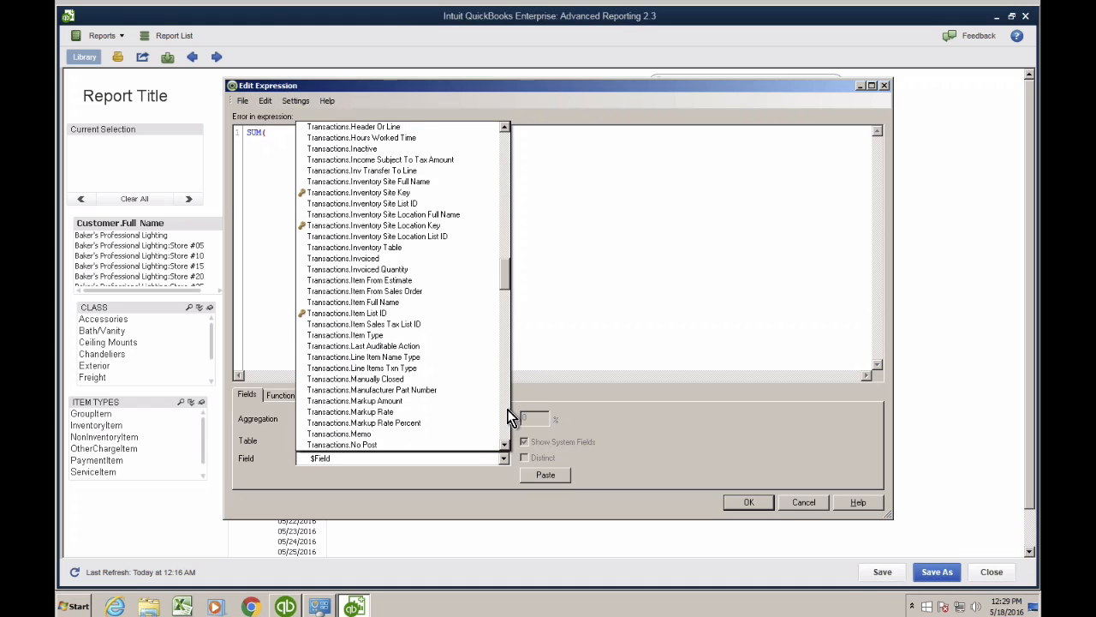
click(506, 413)
click(507, 413)
click(506, 413)
click(506, 413)
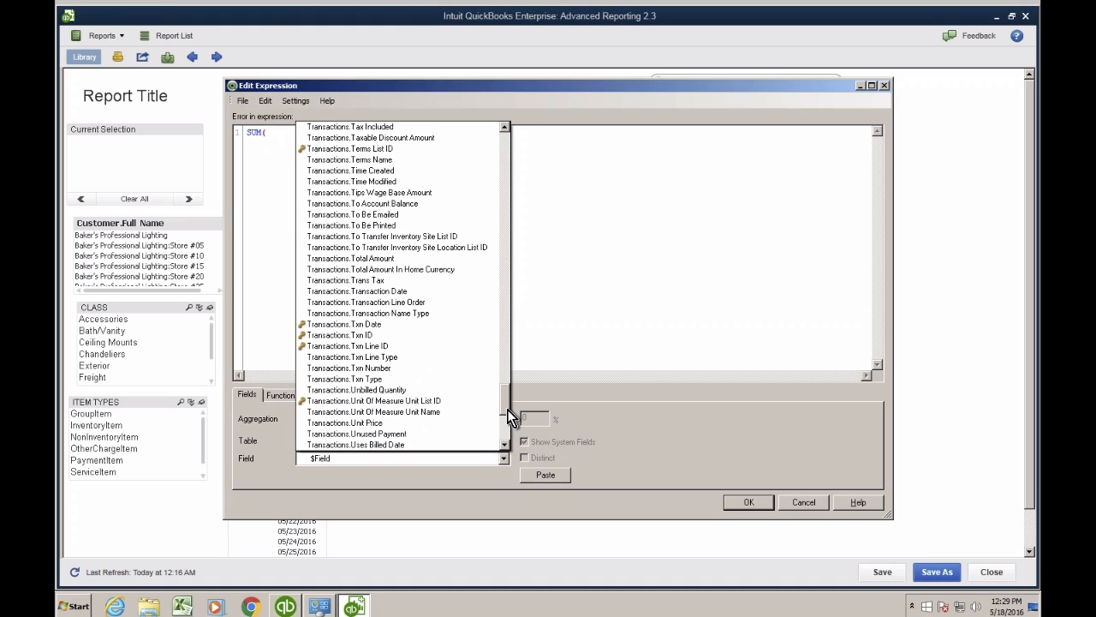
drag(507, 410, 499, 177)
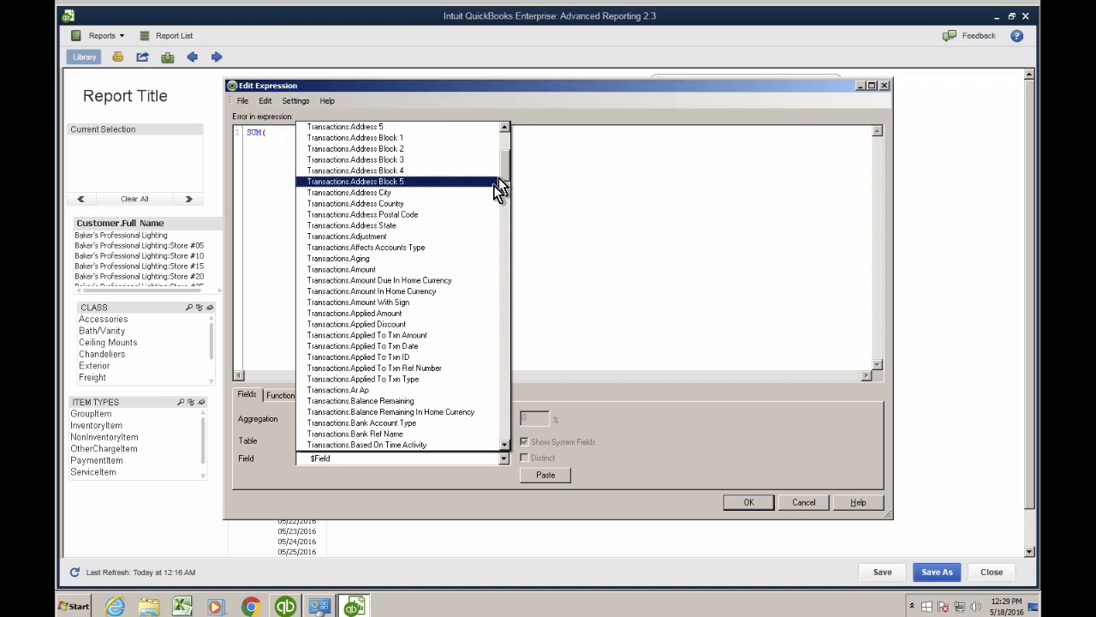
click(403, 302)
click(548, 477)
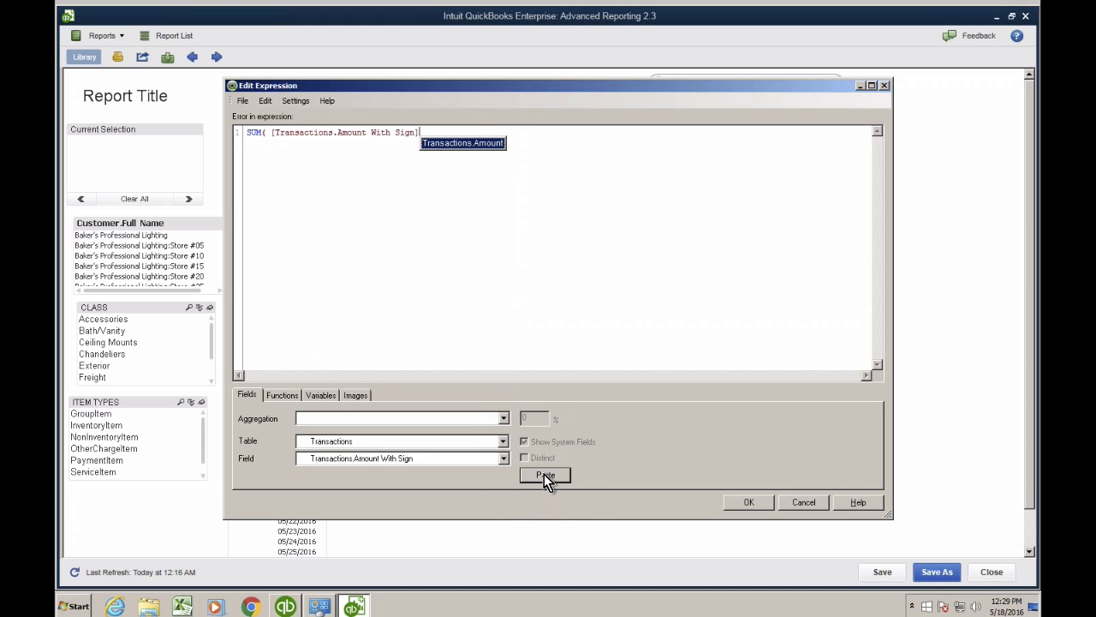
- Complete the expression as SUM( [Transactions.Amount With Sign] ) and select its whole text
click(370, 442)
click(355, 237)
click(440, 136)
text())
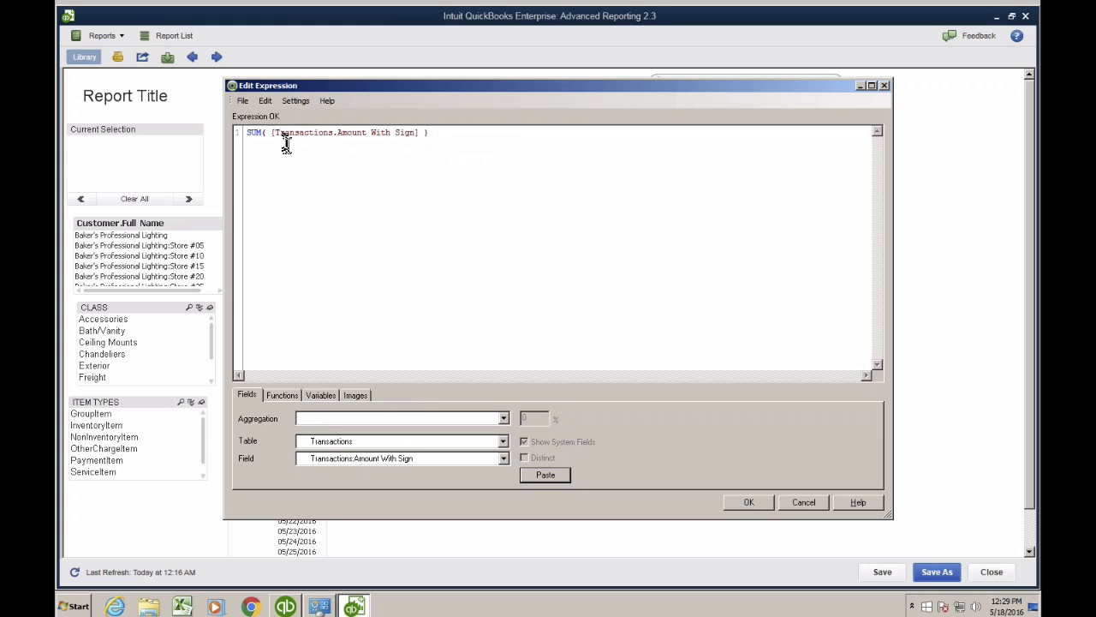
key(ctrl)
drag(460, 130, 245, 132)
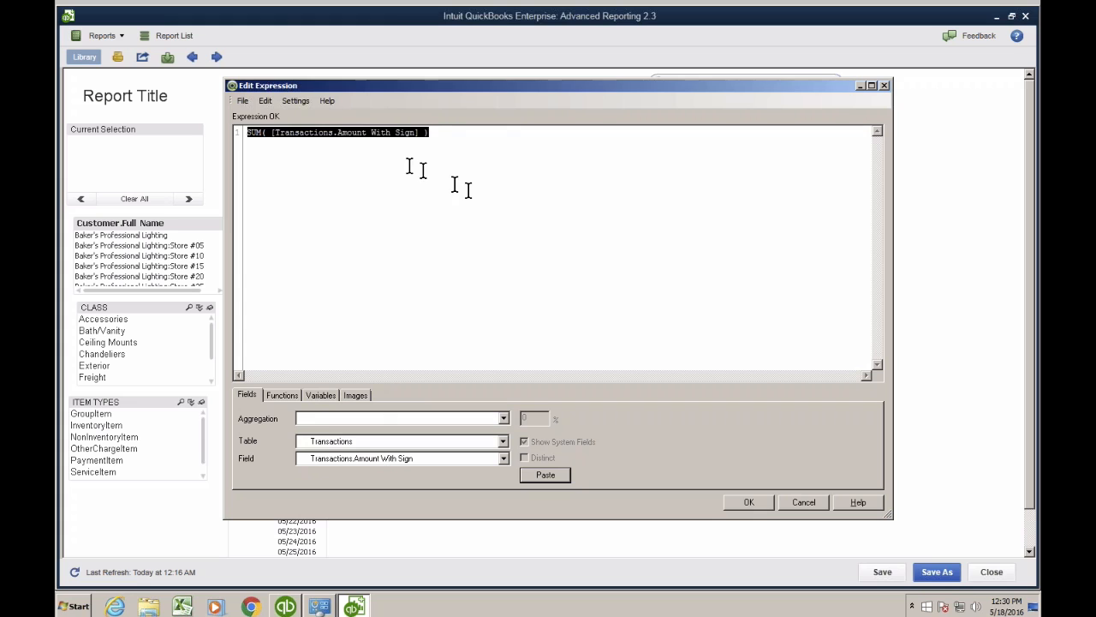
- Accept the SUM expression to finish the Transactions pivot table chart, and move the chart nearer to the Transactions Type list box
click(498, 204)
drag(439, 133, 206, 124)
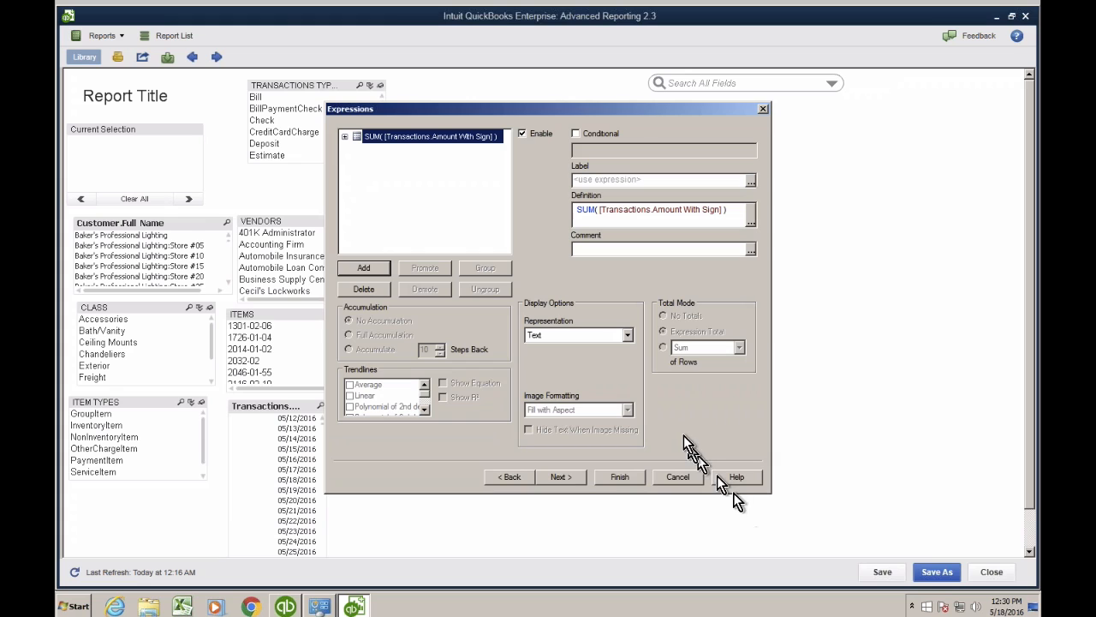
click(625, 482)
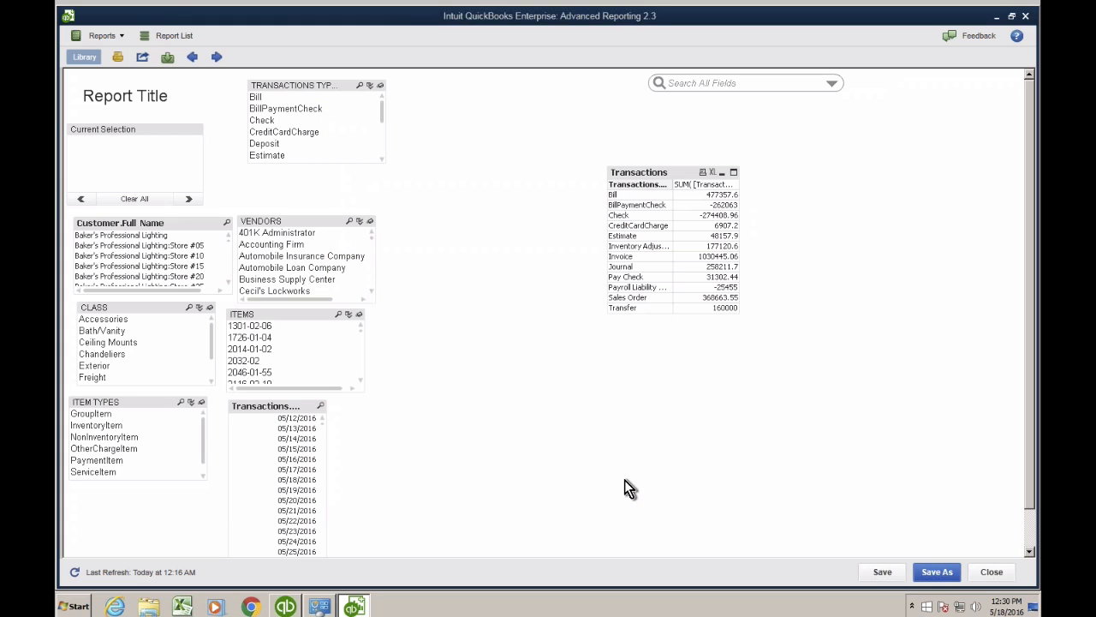
drag(661, 174, 517, 123)
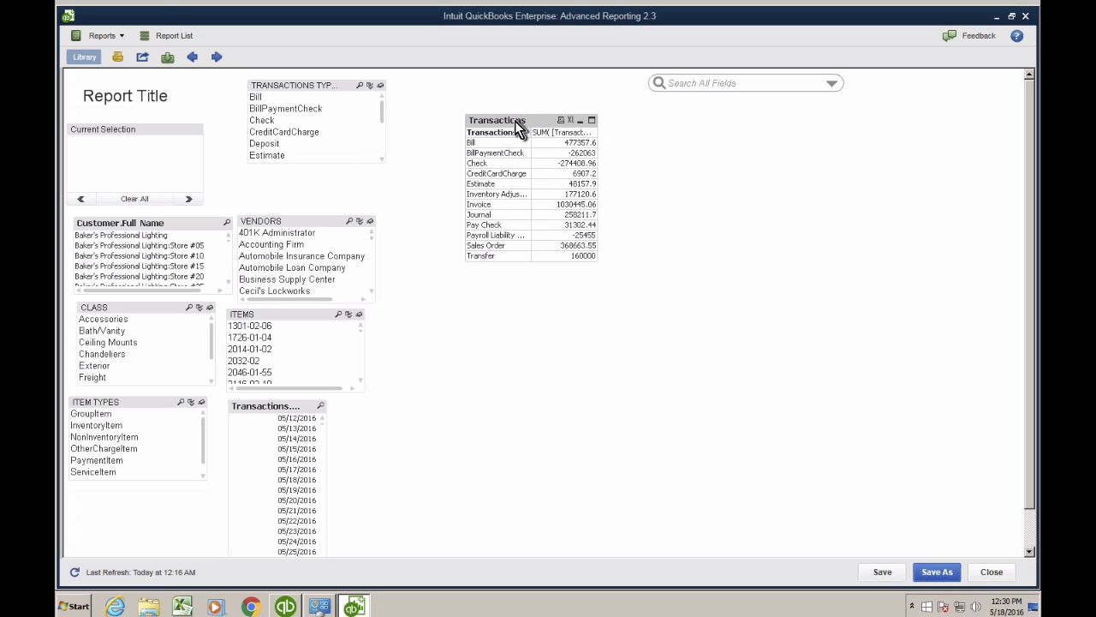
drag(519, 120, 526, 106)
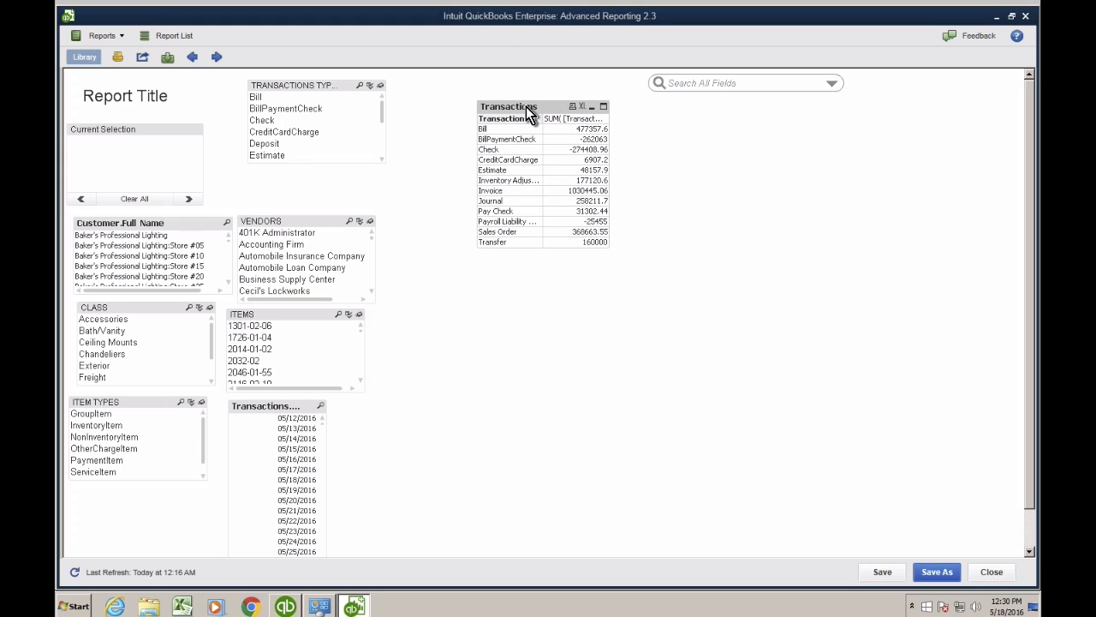
- Set the Transactions chart's font size to 12 and enlarge the chart frame to fit all its rows
right_click(528, 115)
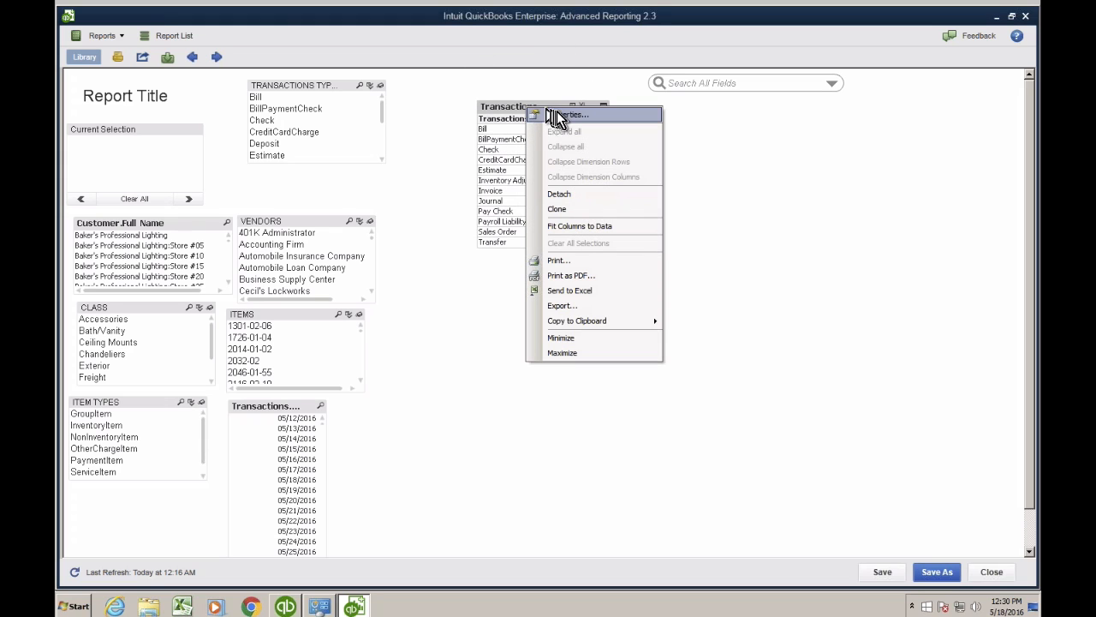
click(557, 115)
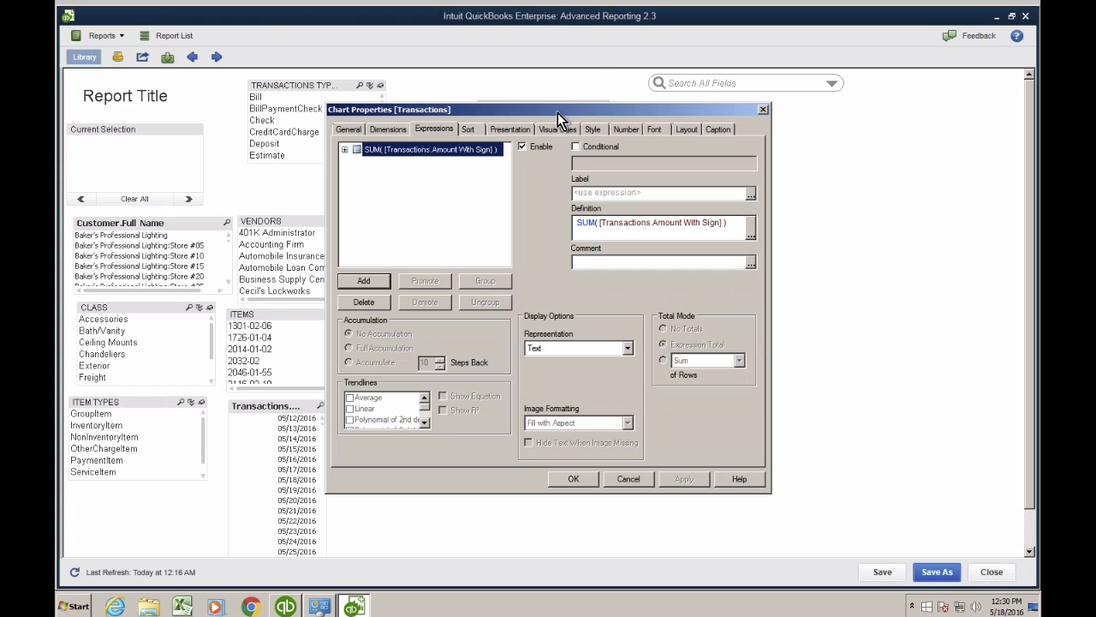
click(656, 130)
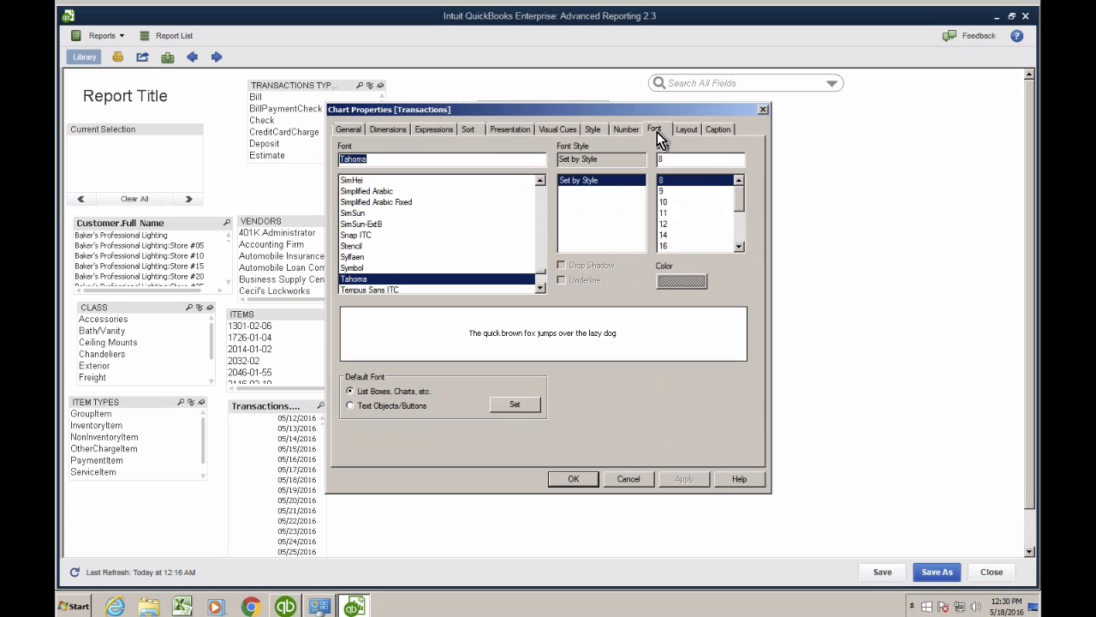
click(675, 227)
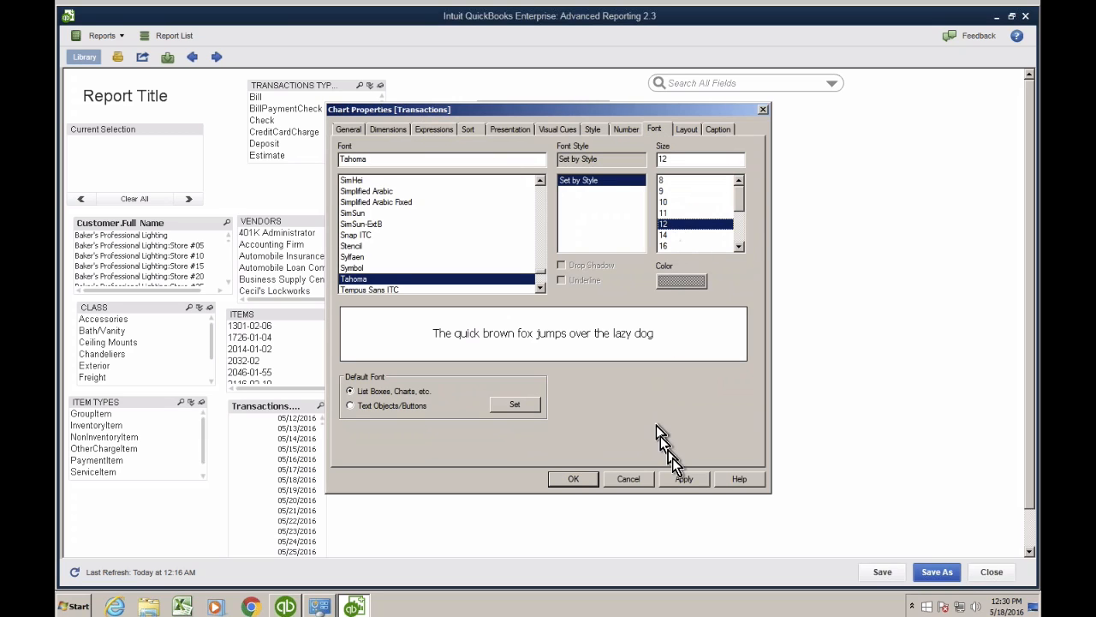
click(685, 478)
click(590, 478)
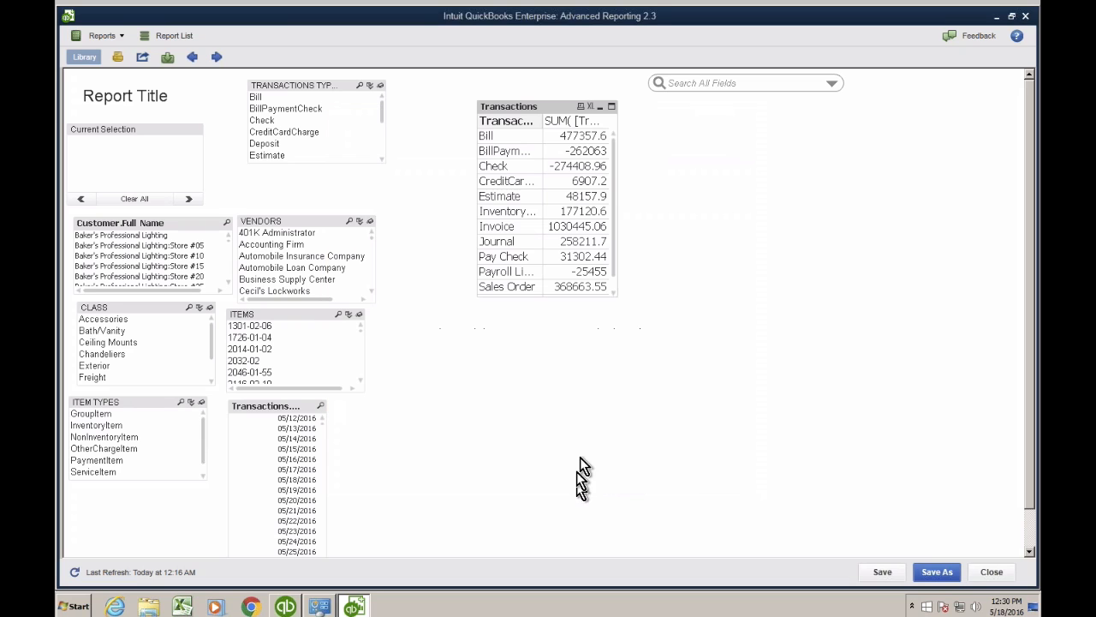
drag(616, 293, 673, 360)
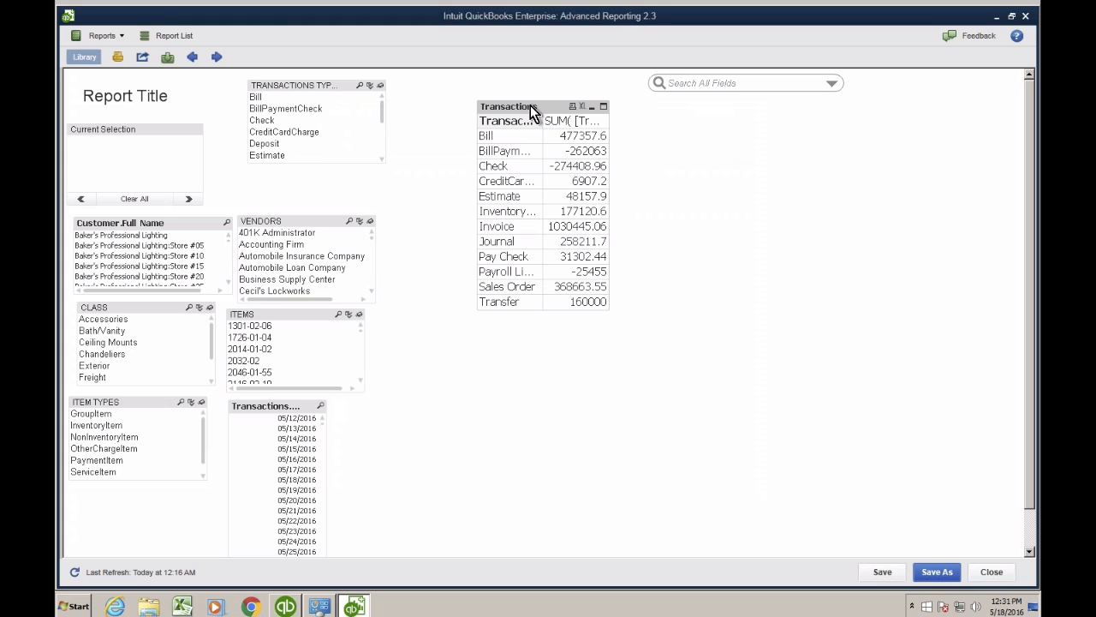
- Apply the Money number format to the SUM expression and widen the chart's transaction type column
right_click(531, 110)
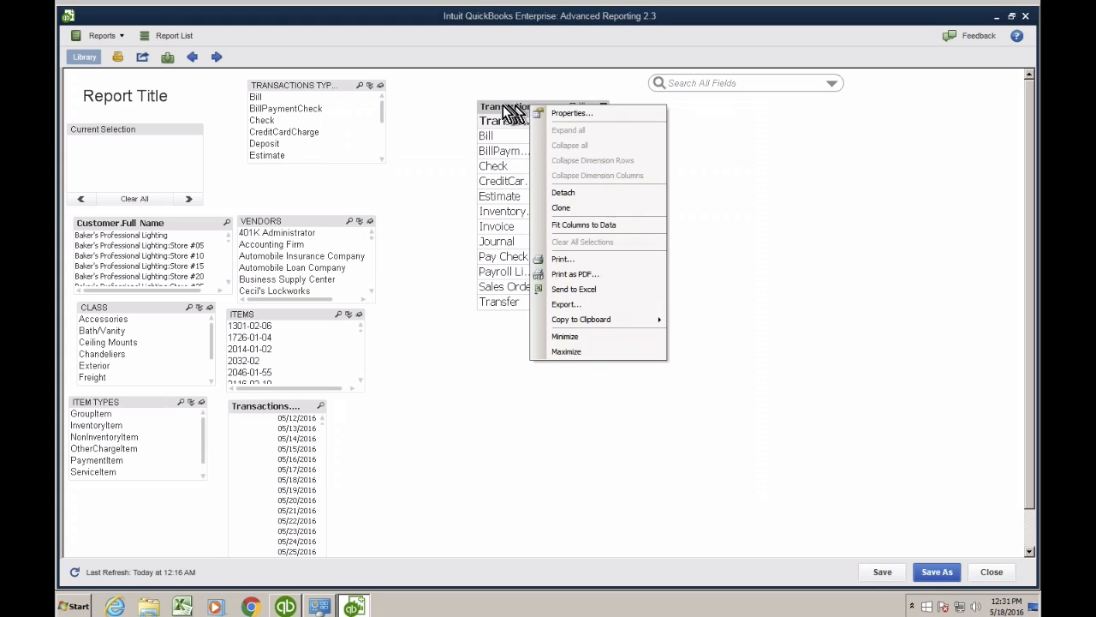
click(571, 114)
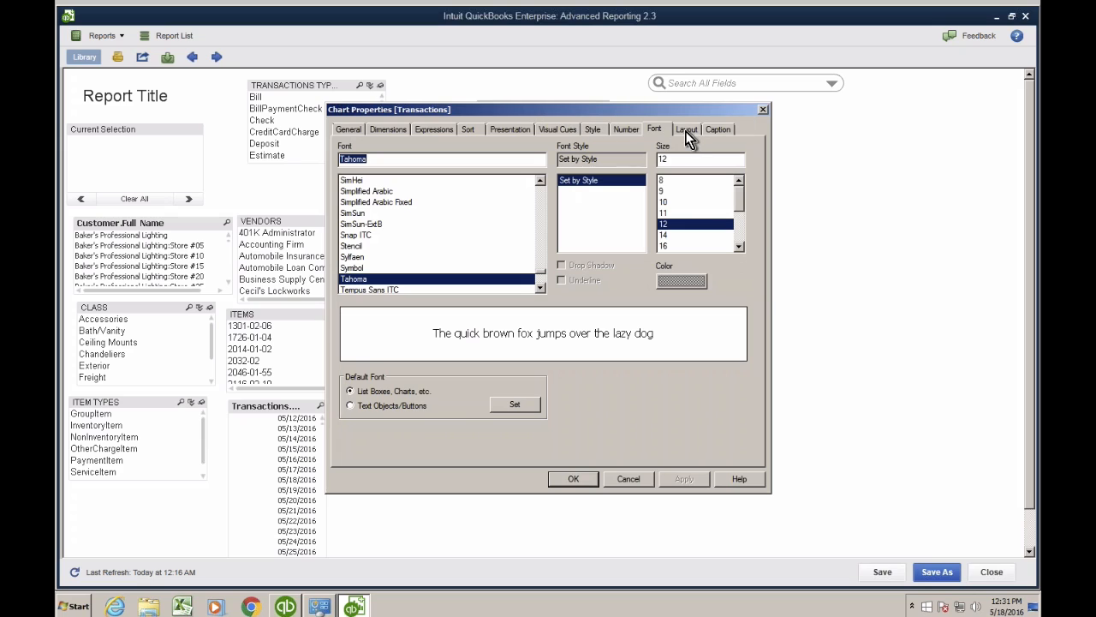
click(629, 134)
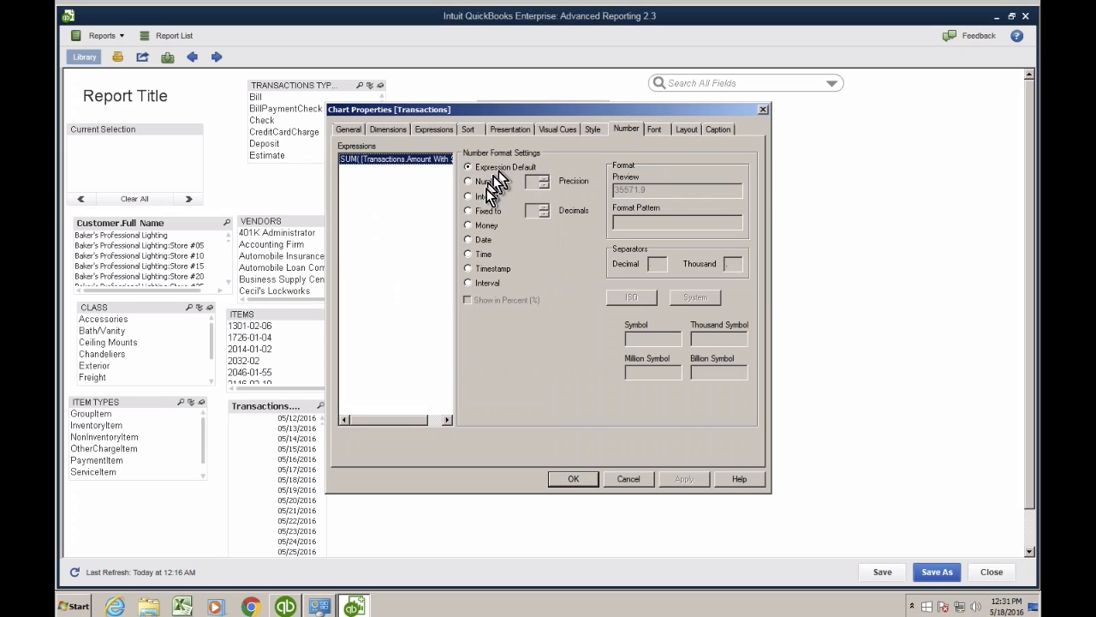
click(480, 230)
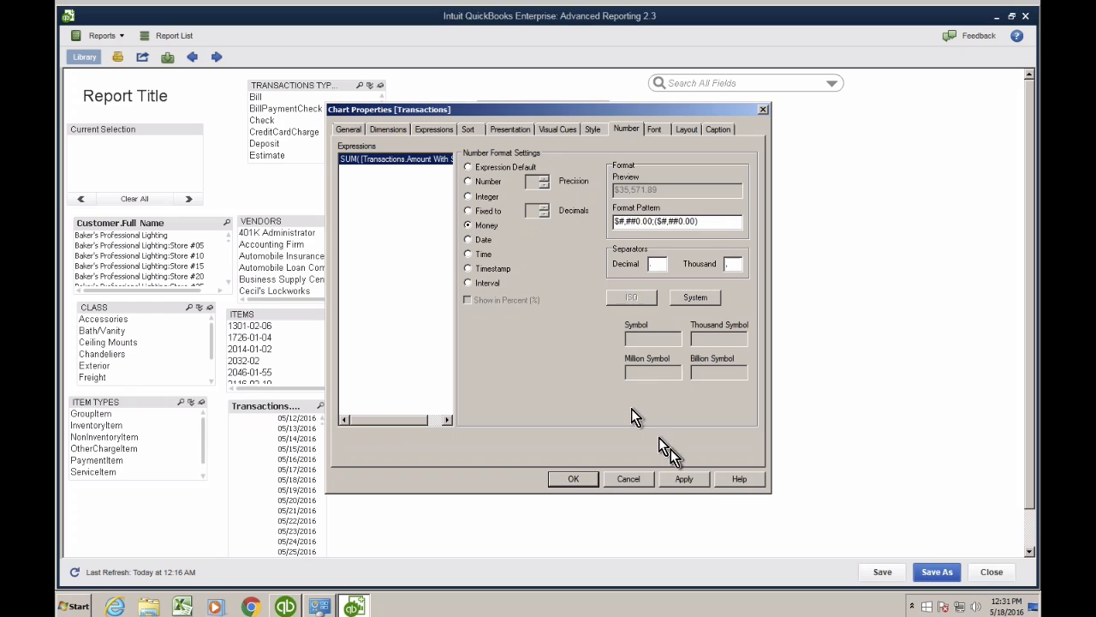
click(696, 483)
click(570, 479)
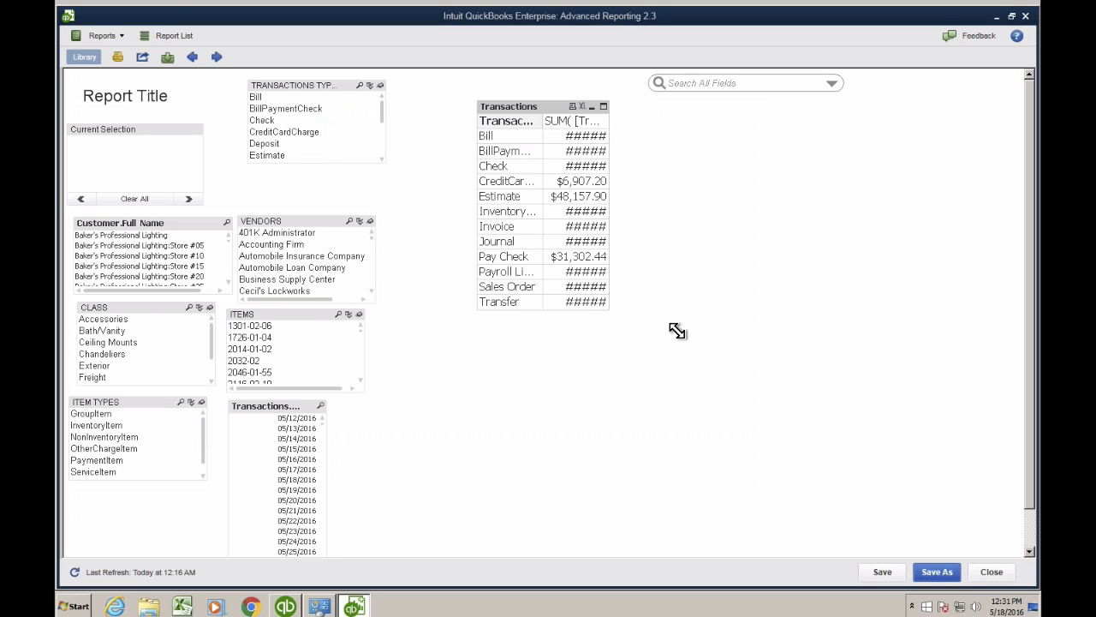
drag(542, 121, 575, 120)
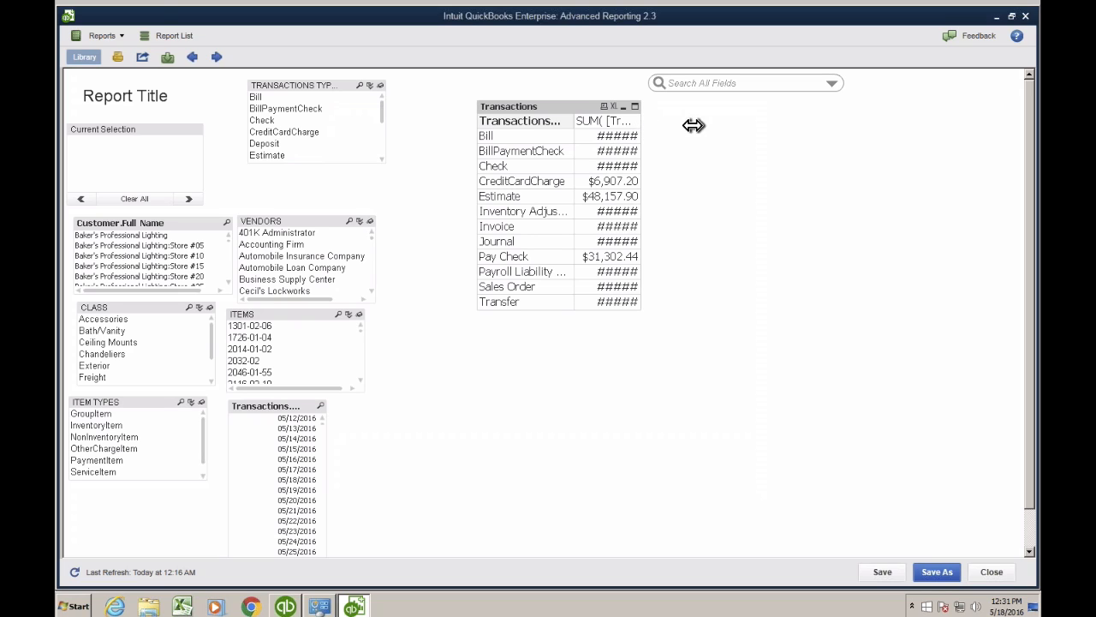
mouse_move(572, 121)
mouse_down()
mouse_move(514, 121)
mouse_move(561, 121)
mouse_up()
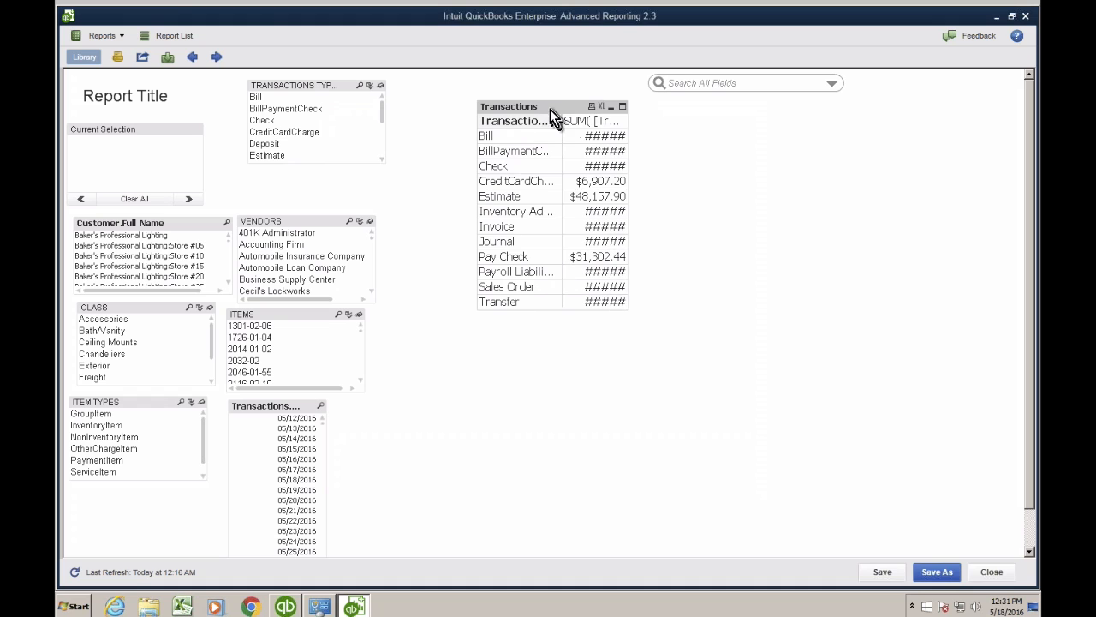
- Set the Transactions chart's font size to 10 and move the chart farther from the list boxes
right_click(547, 103)
click(556, 110)
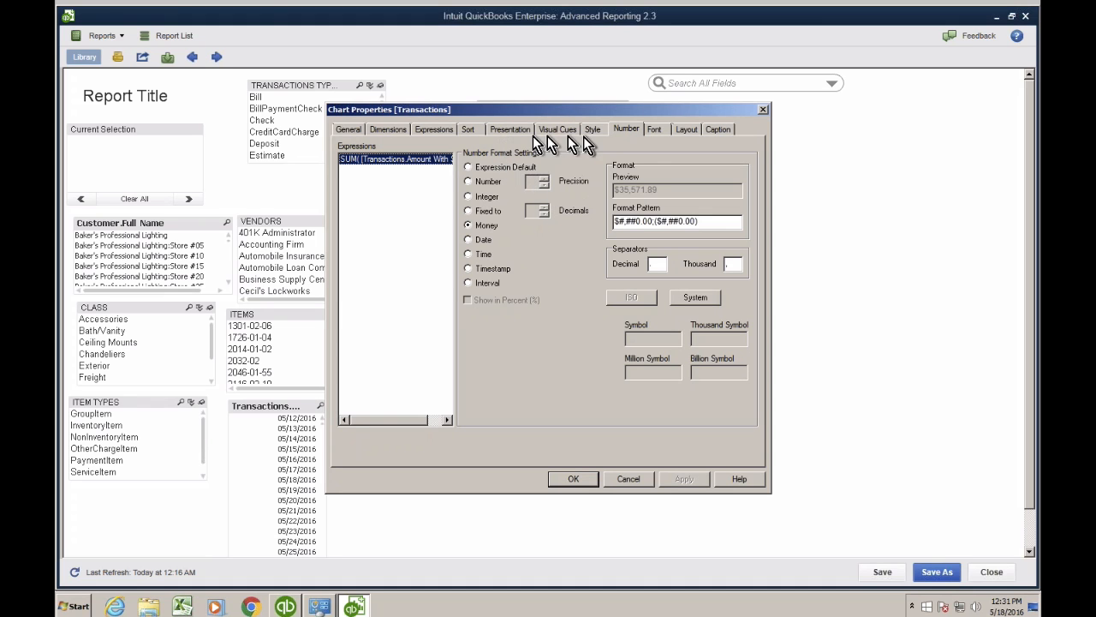
click(655, 130)
click(664, 203)
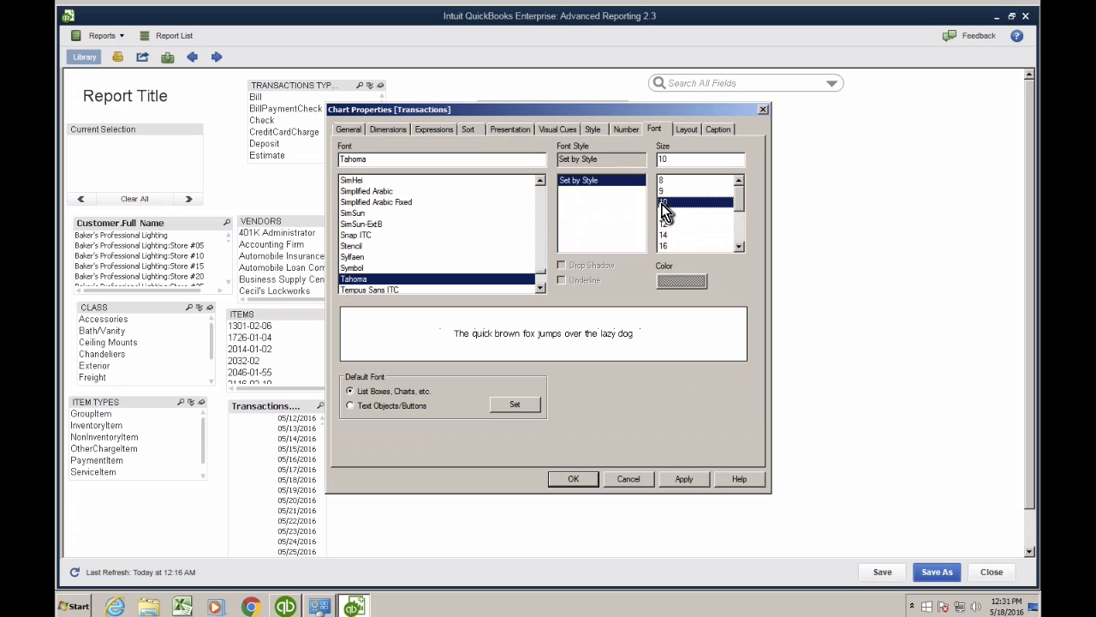
click(573, 479)
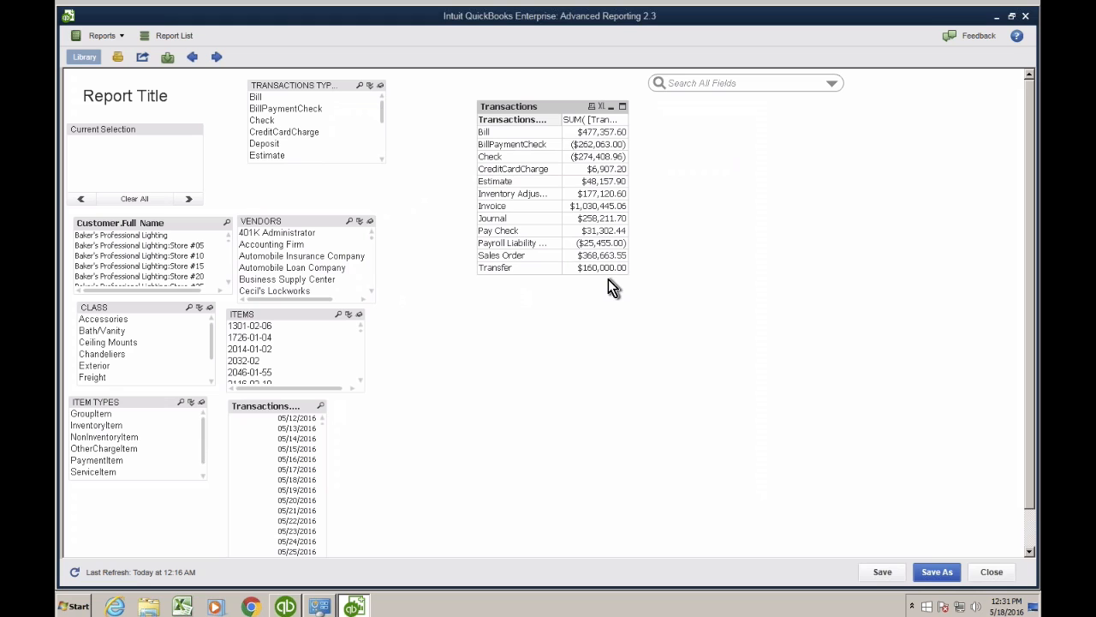
drag(543, 106, 691, 178)
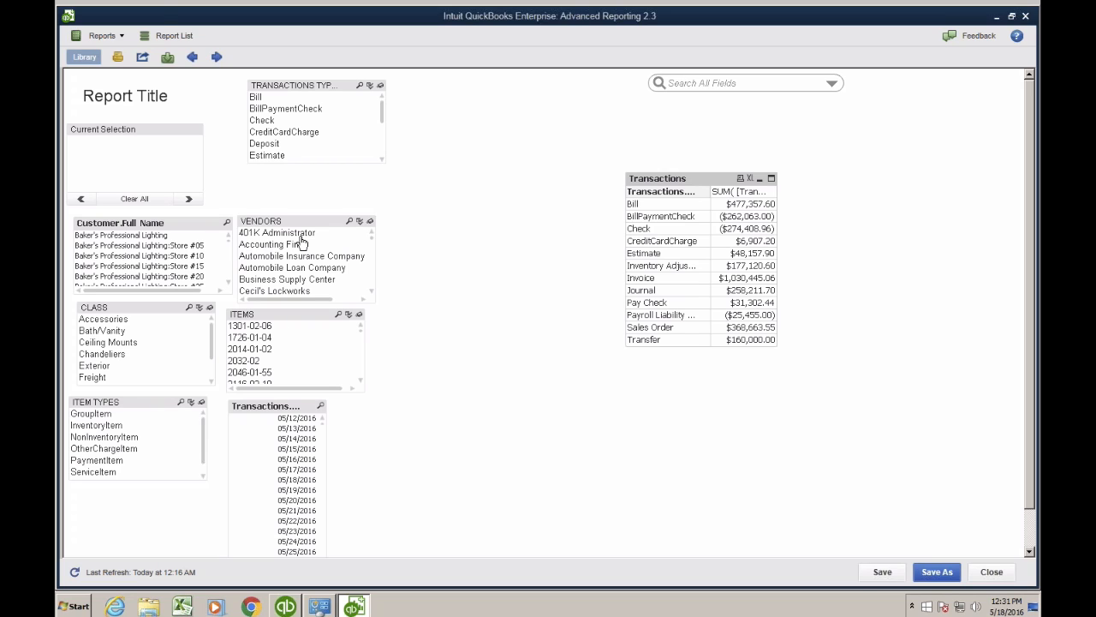
- Check the chart filtered by Accessories, Bath/Vanity, Ceiling Mounts, Chandeliers and Exterior classes in turn, then clear the class selection
click(108, 320)
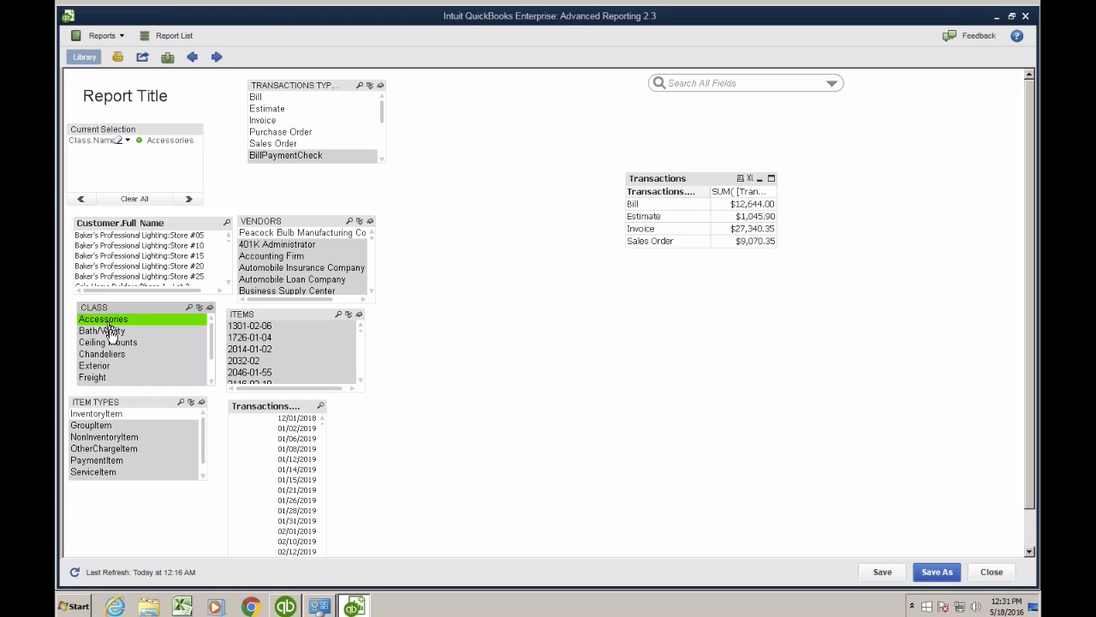
click(109, 331)
click(111, 342)
click(105, 355)
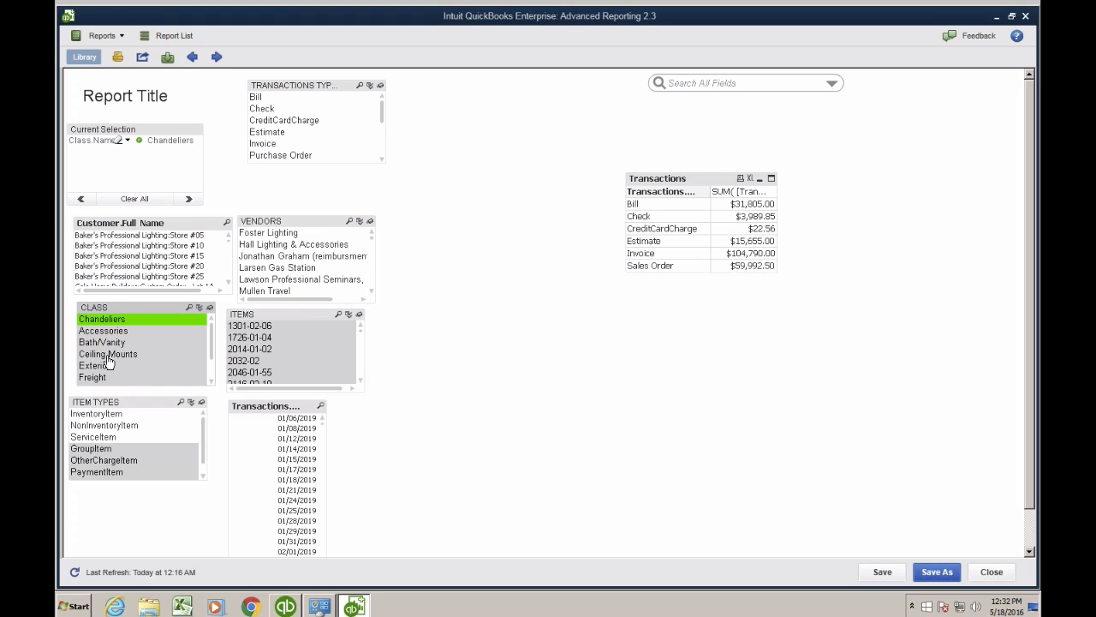
click(109, 368)
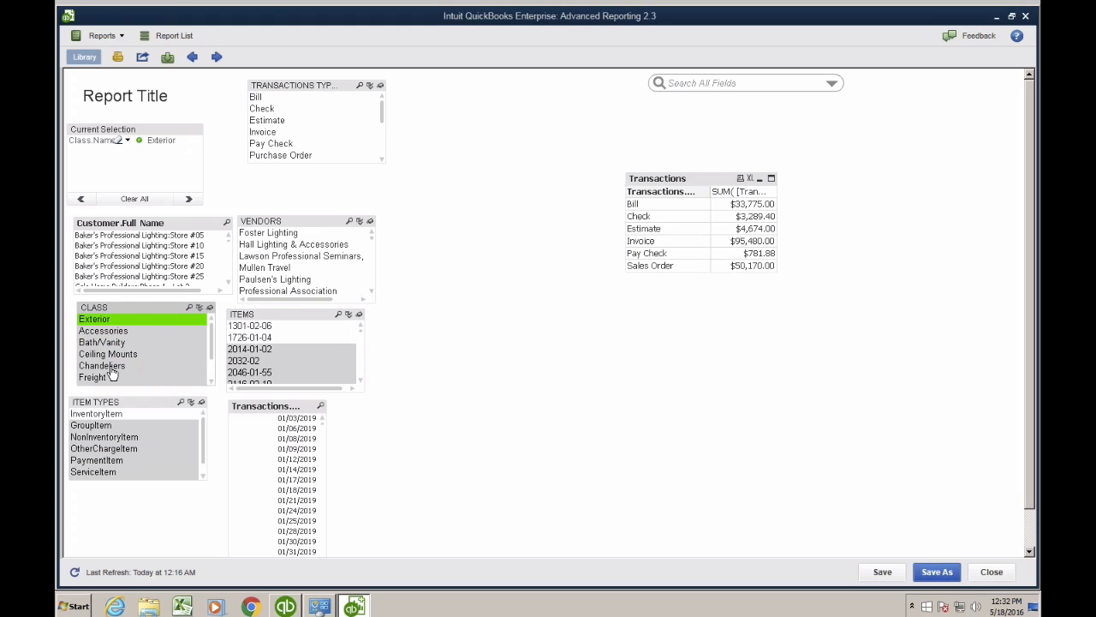
click(111, 354)
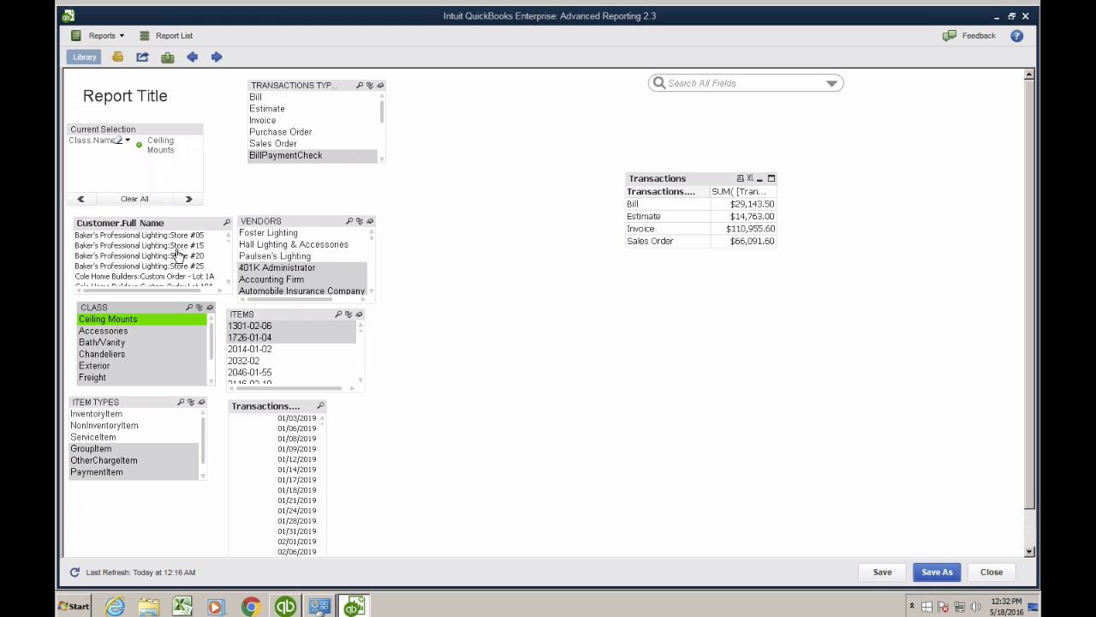
click(118, 142)
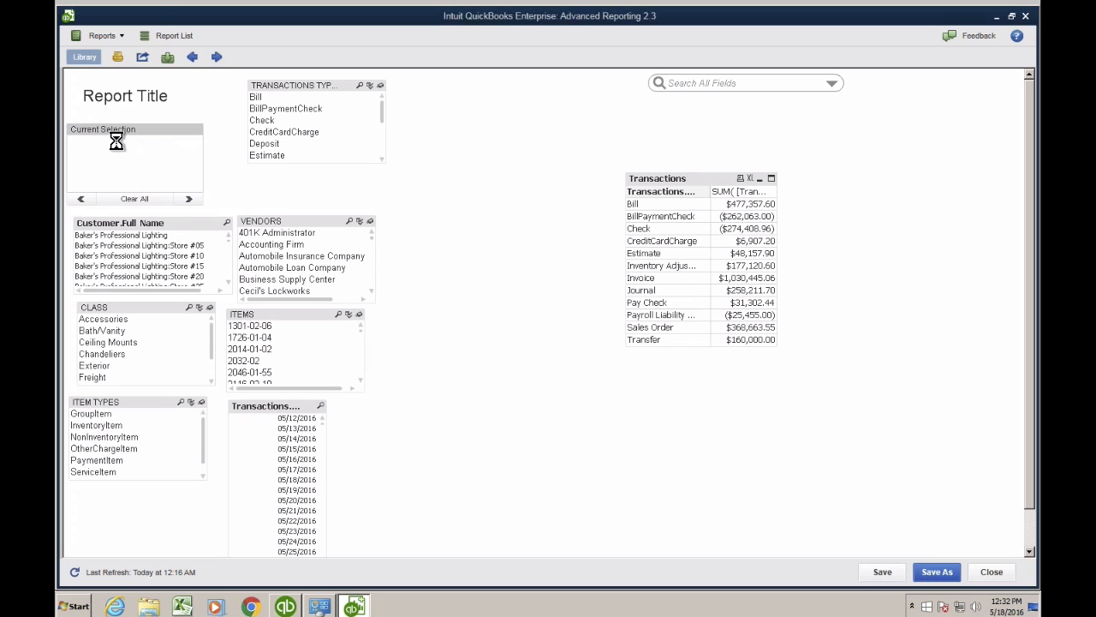
- Reposition the Transactions chart slightly and label its Transactions.Txn Type dimension as Type
drag(683, 179, 655, 167)
right_click(656, 168)
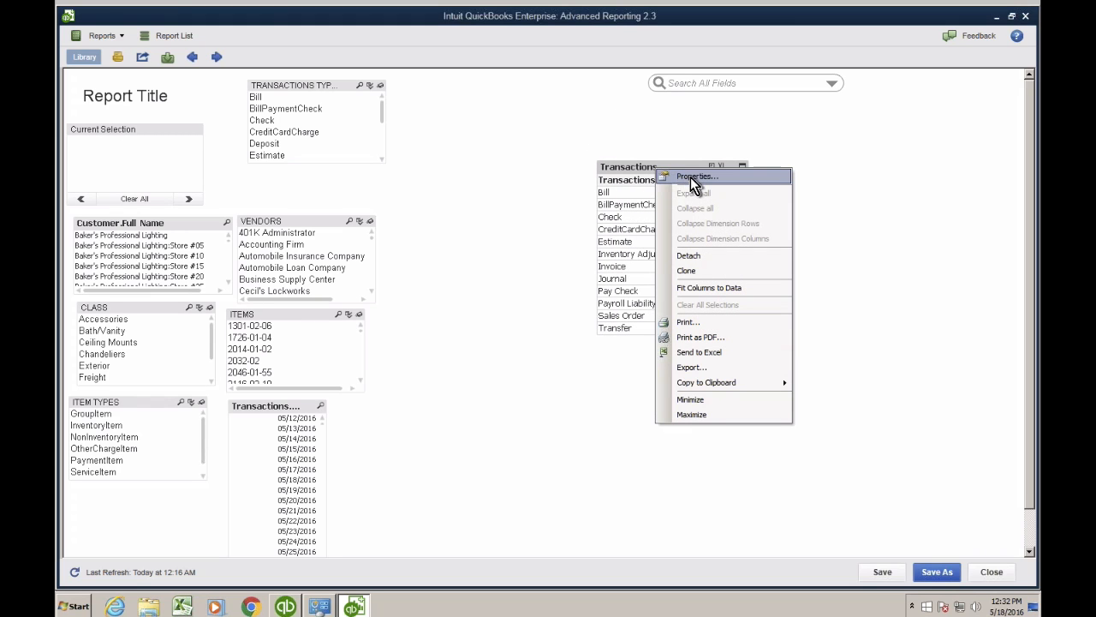
click(690, 179)
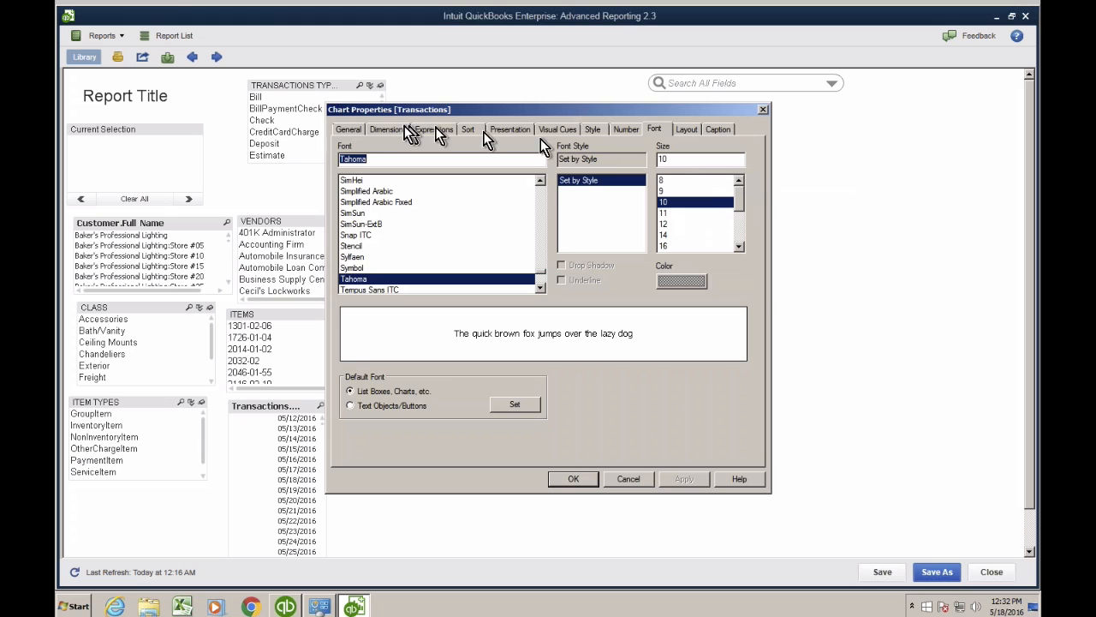
click(387, 130)
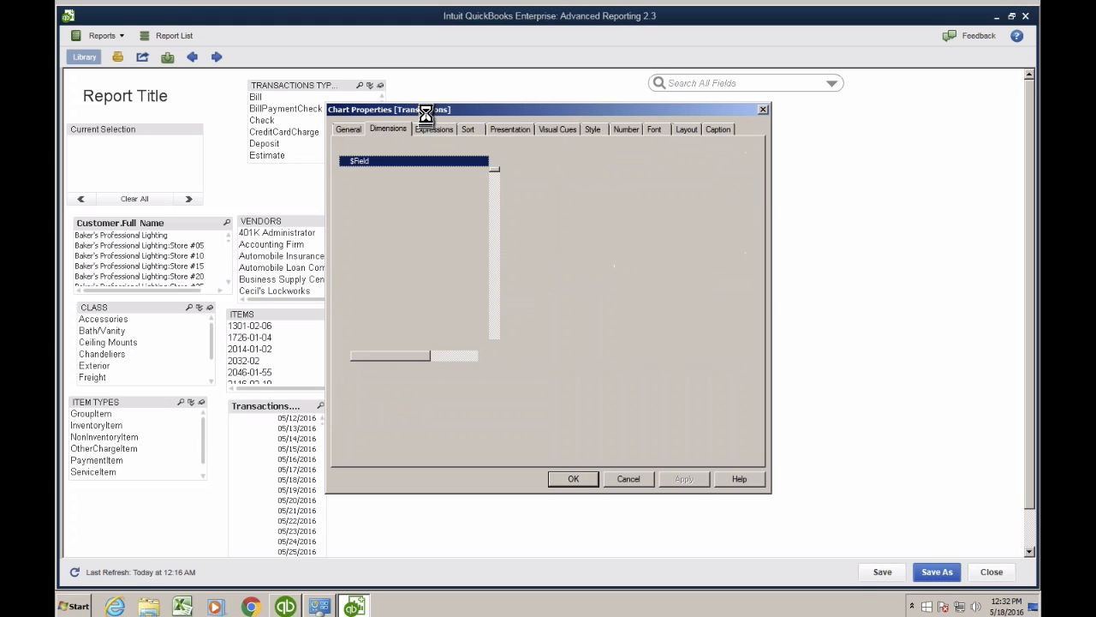
drag(426, 113, 209, 103)
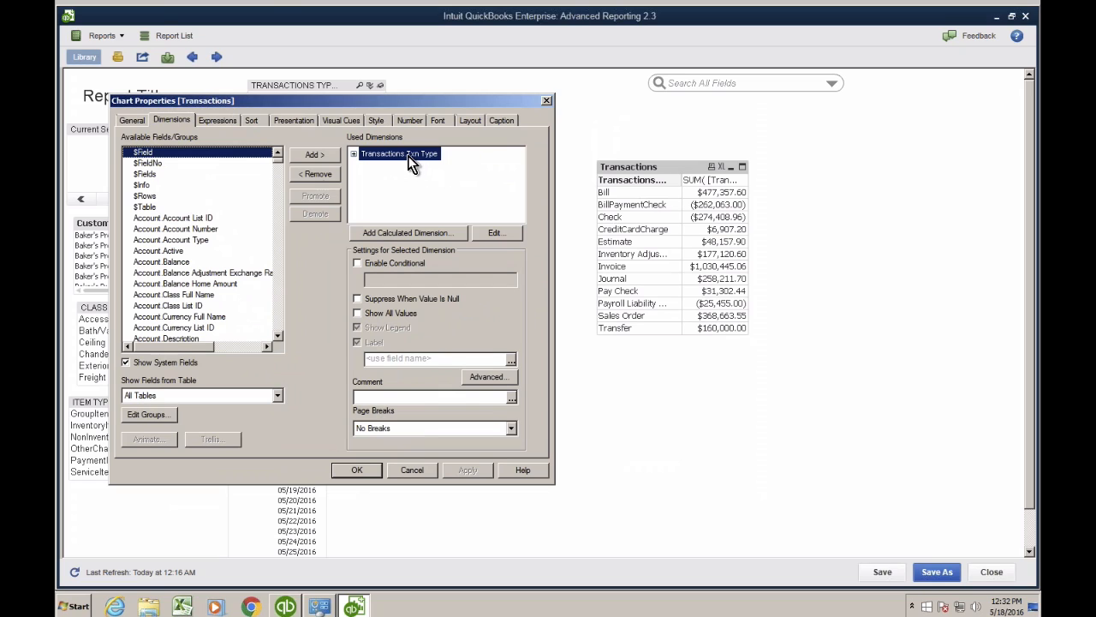
click(388, 358)
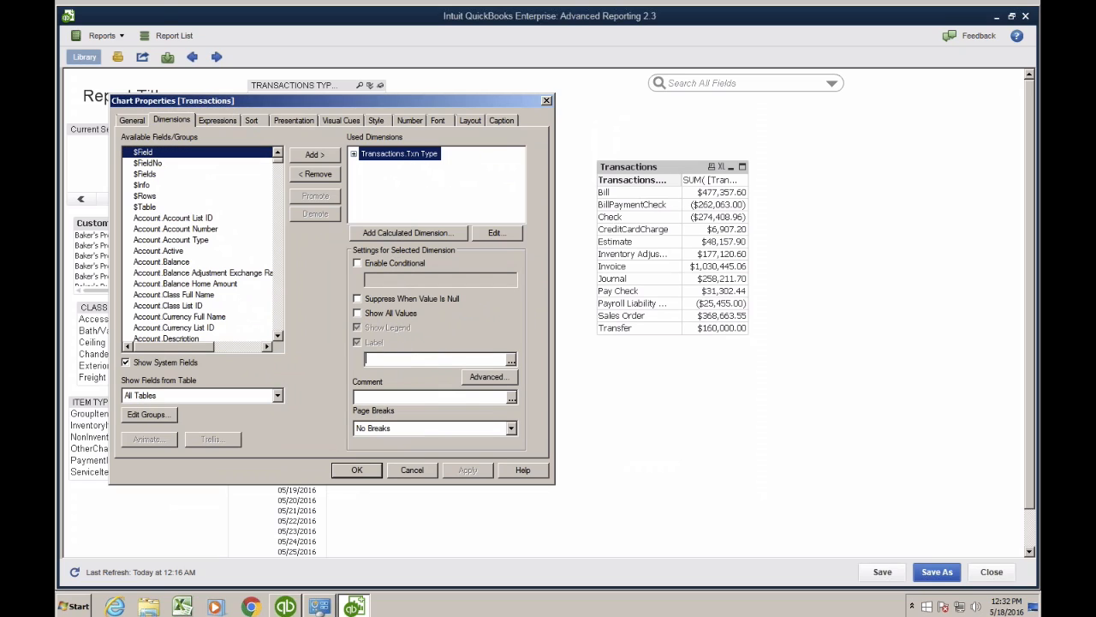
text(Type)
click(477, 472)
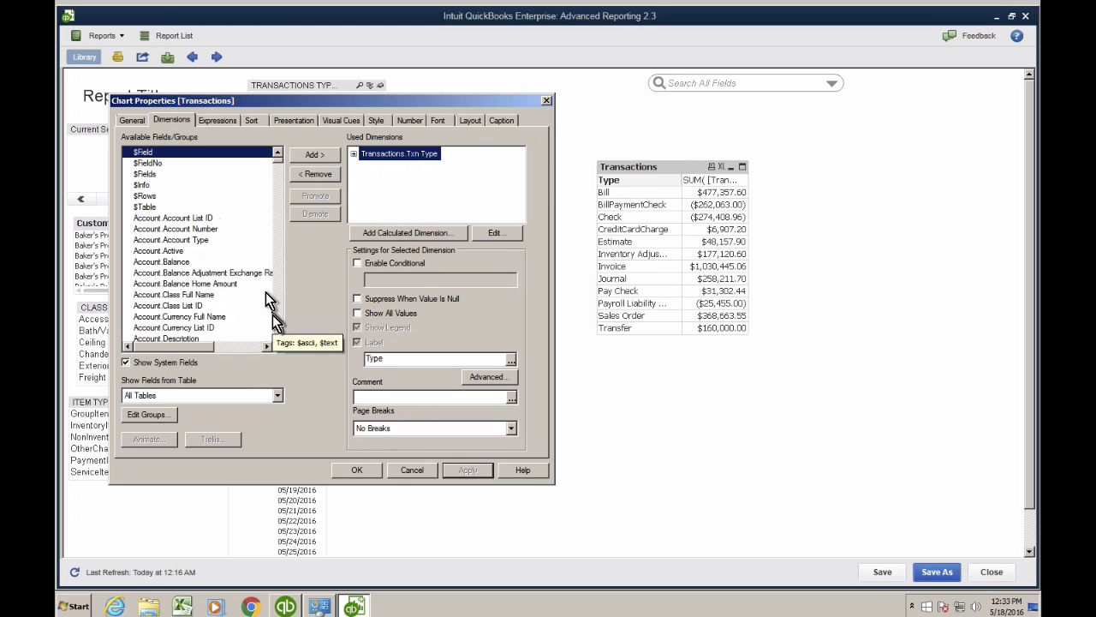
- Limit the available dimension fields for the chart to the Transactions table
click(202, 397)
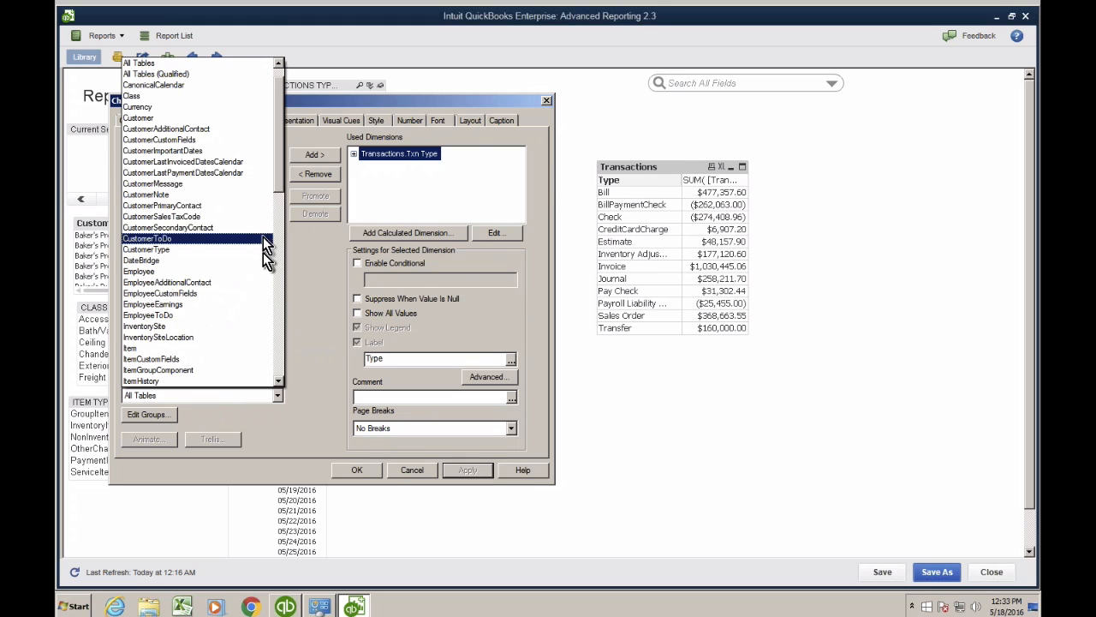
drag(276, 170, 277, 213)
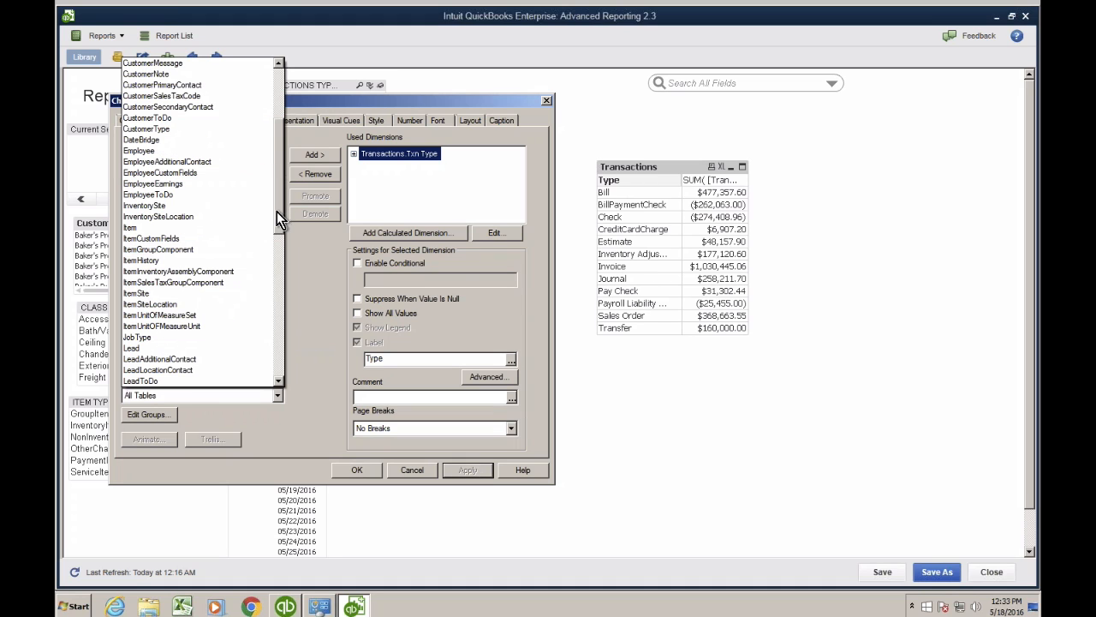
drag(277, 214, 285, 339)
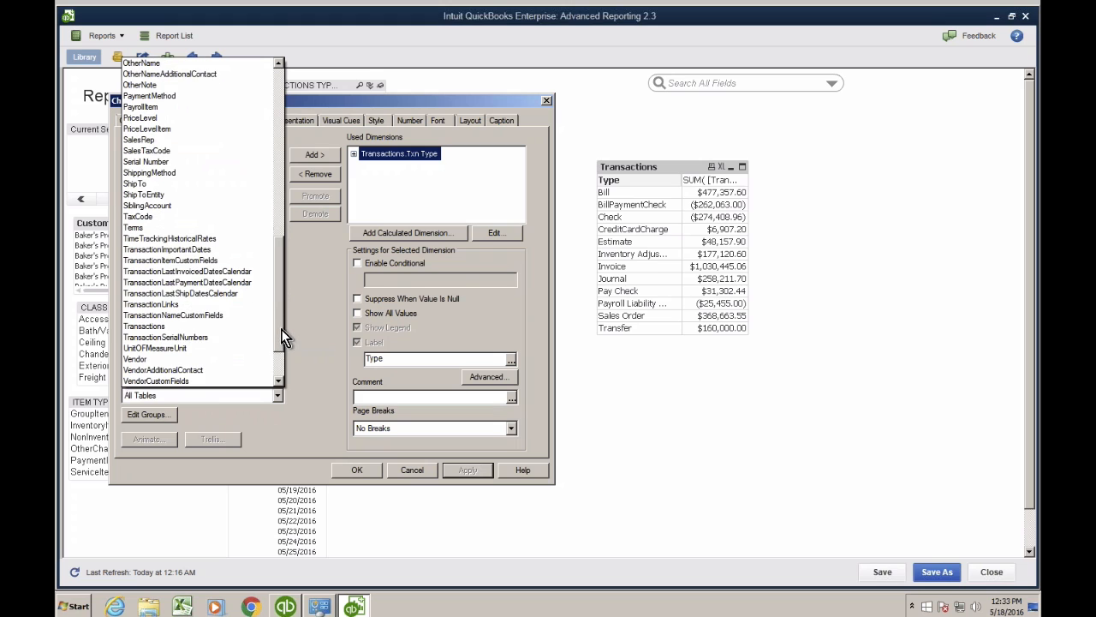
click(180, 325)
- Switch to the table and field dictionary in Chrome and search it for "reference"
key(ctrl+Left)
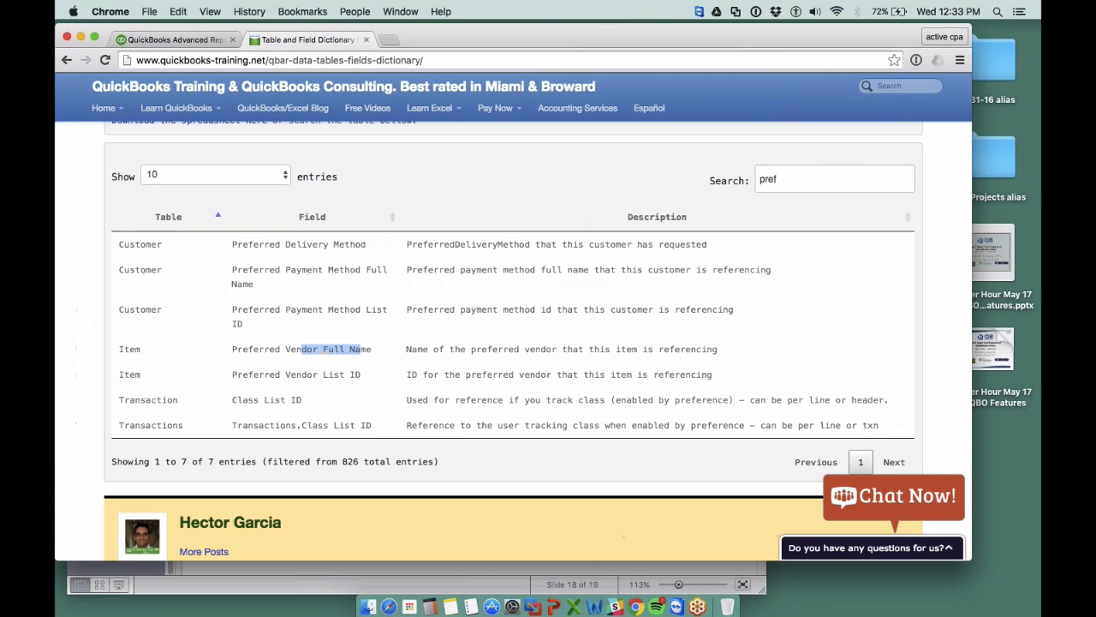
double_click(783, 178)
text(ref)
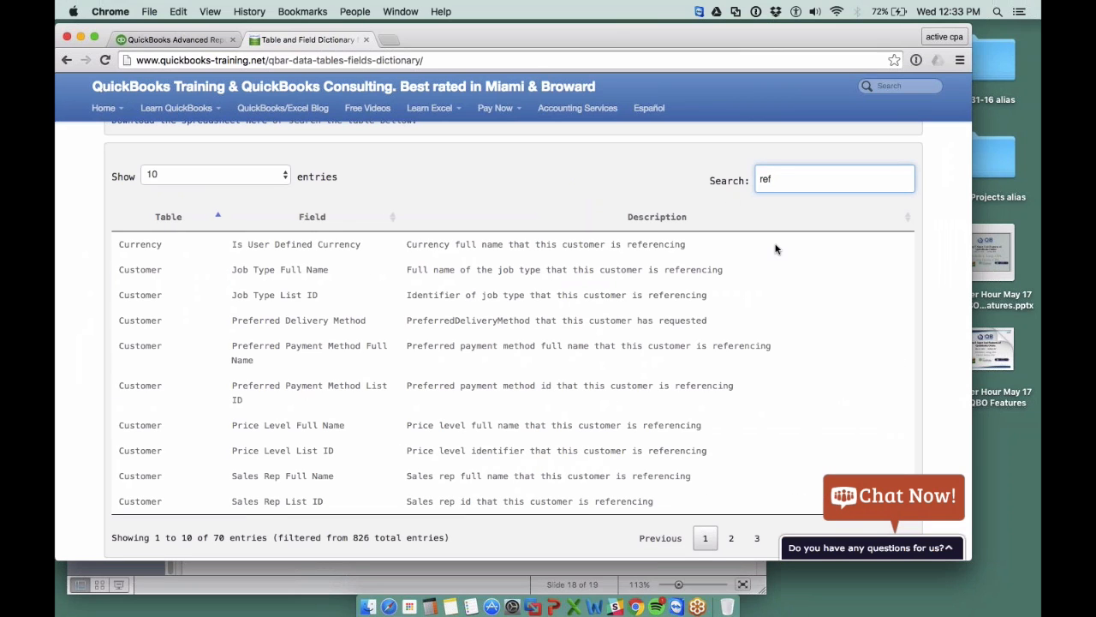
text(erence)
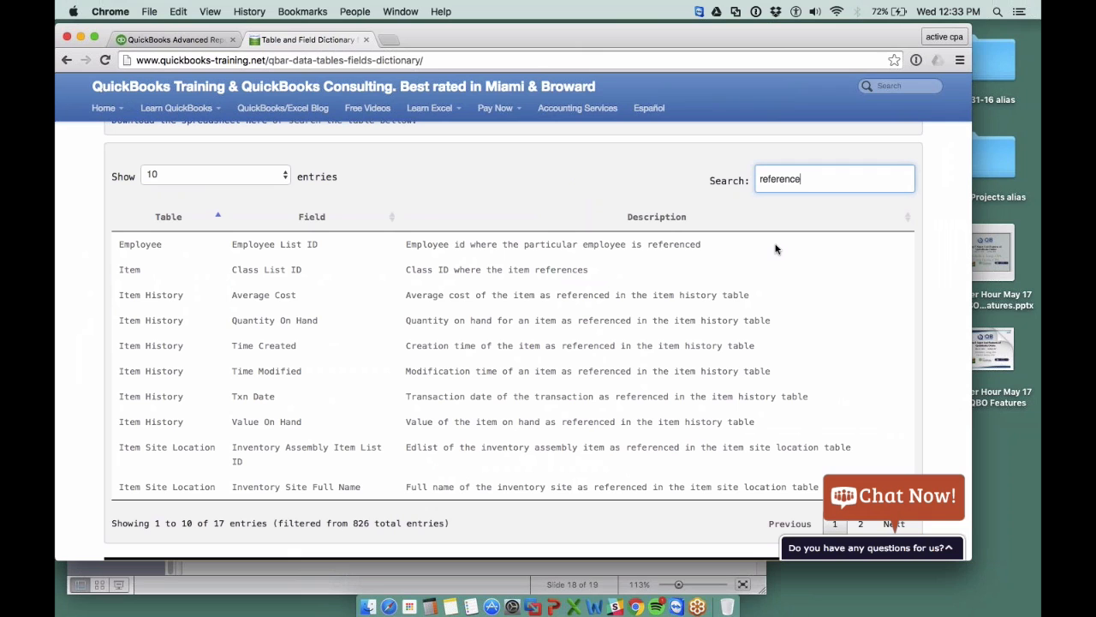
text(um)
key(BackSpace)
key(BackSpace)
key(BackSpace)
key(BackSpace)
key(BackSpace)
key(BackSpace)
key(BackSpace)
key(BackSpace)
key(BackSpace)
key(BackSpace)
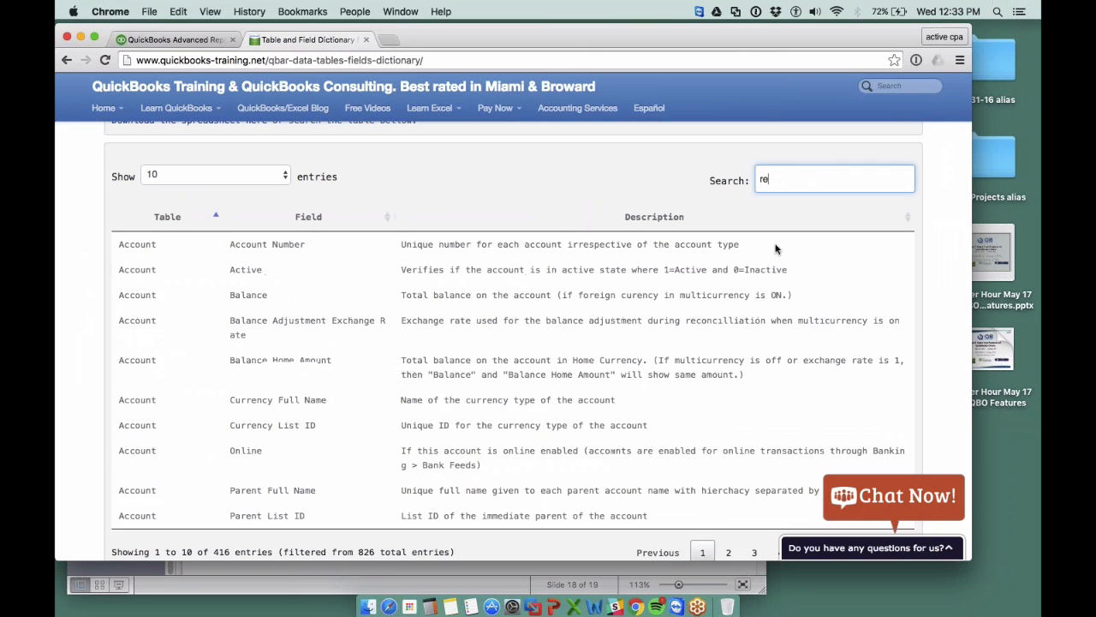
- Search the field dictionary for "num", look through the first three result pages and dismiss the chat pop-up
text(num)
key(BackSpace)
key(BackSpace)
key(BackSpace)
key(BackSpace)
text(n)
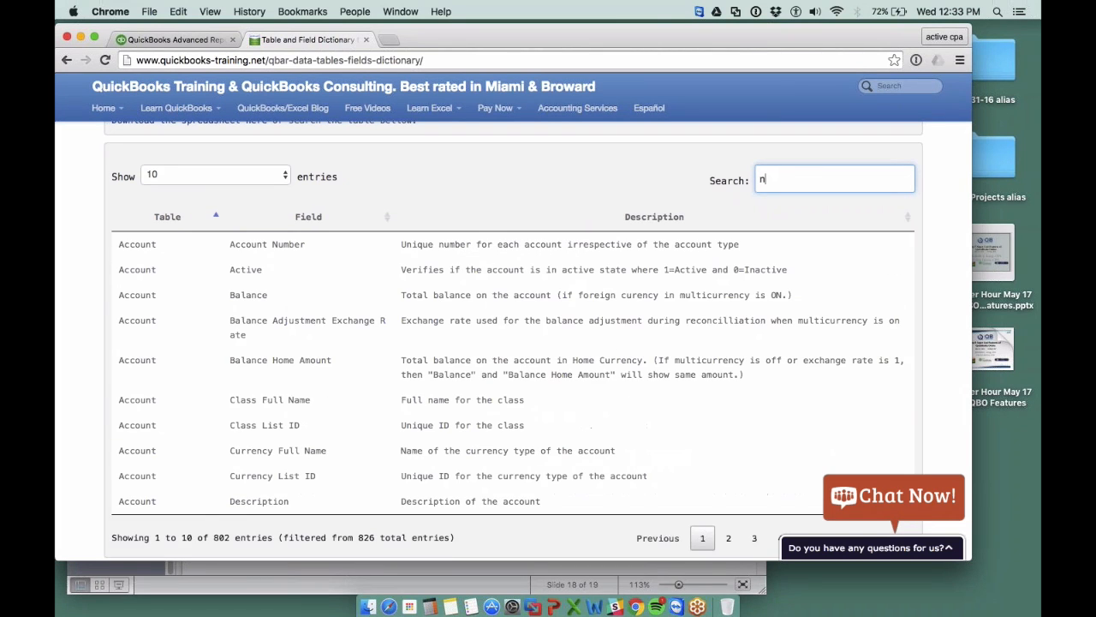
text(um)
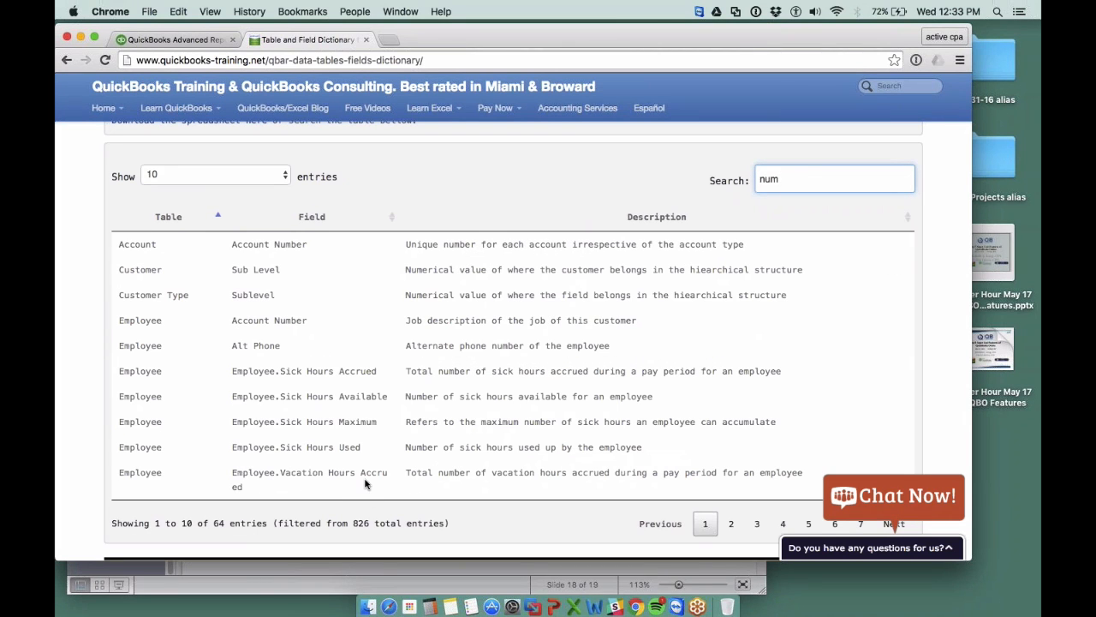
click(731, 523)
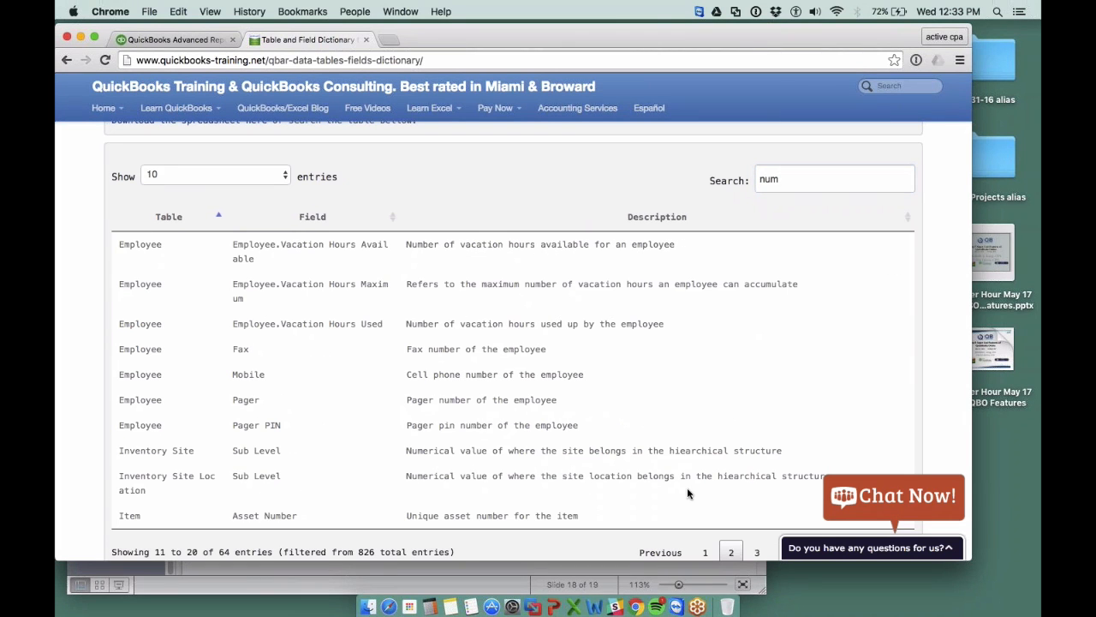
scroll(687, 493, down, 1)
click(758, 526)
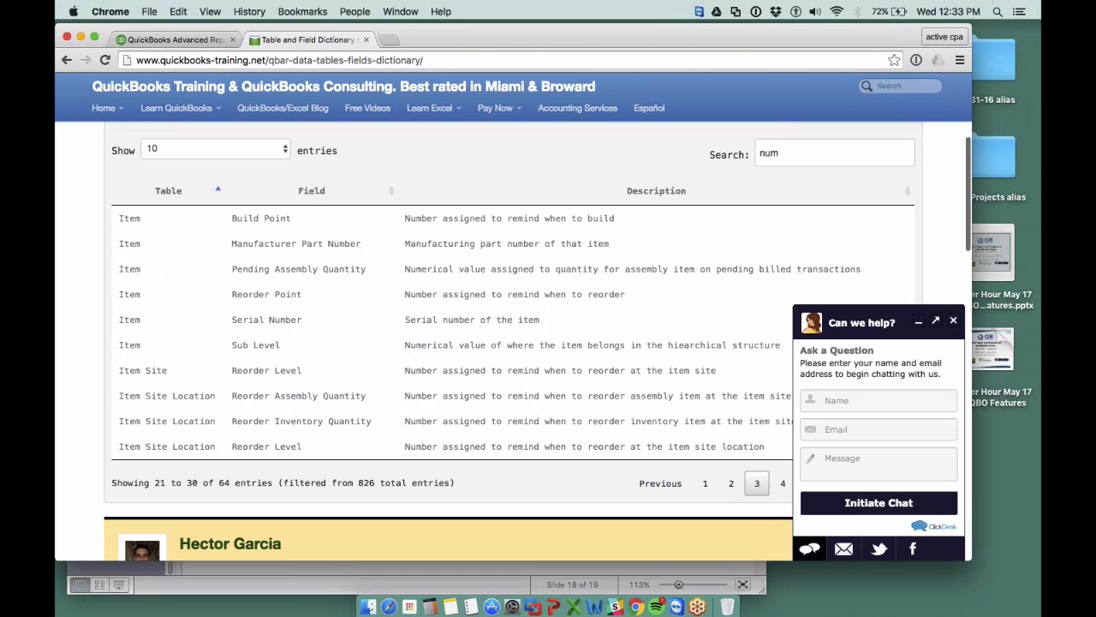
click(954, 323)
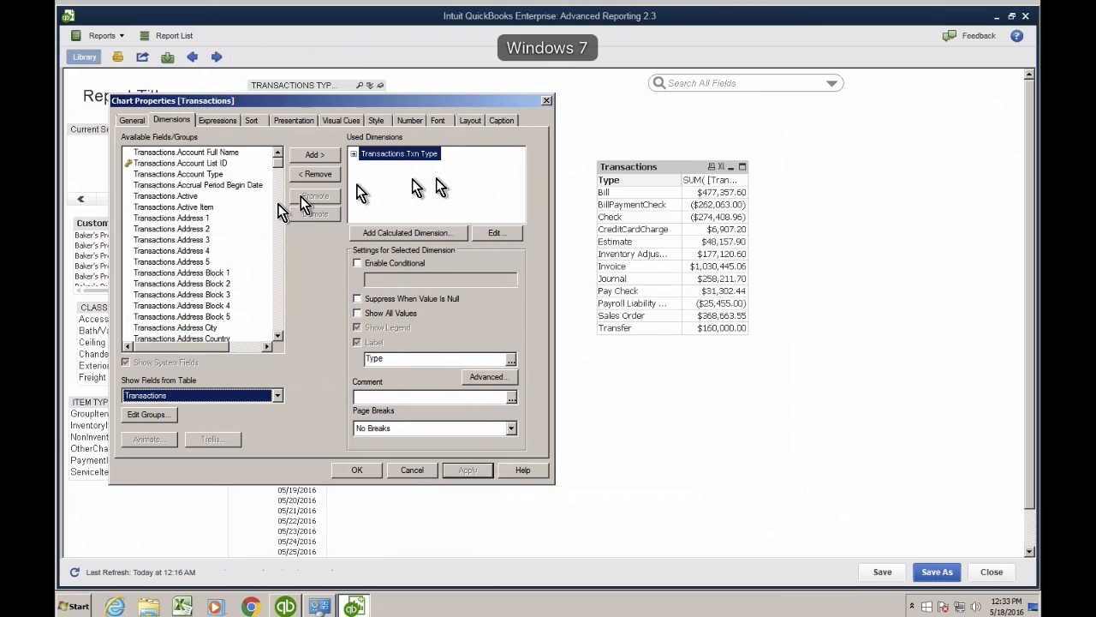
- Add Transactions.Ref Number from the Transactions table as the chart's second dimension below Transactions.Txn Type and apply it
click(162, 398)
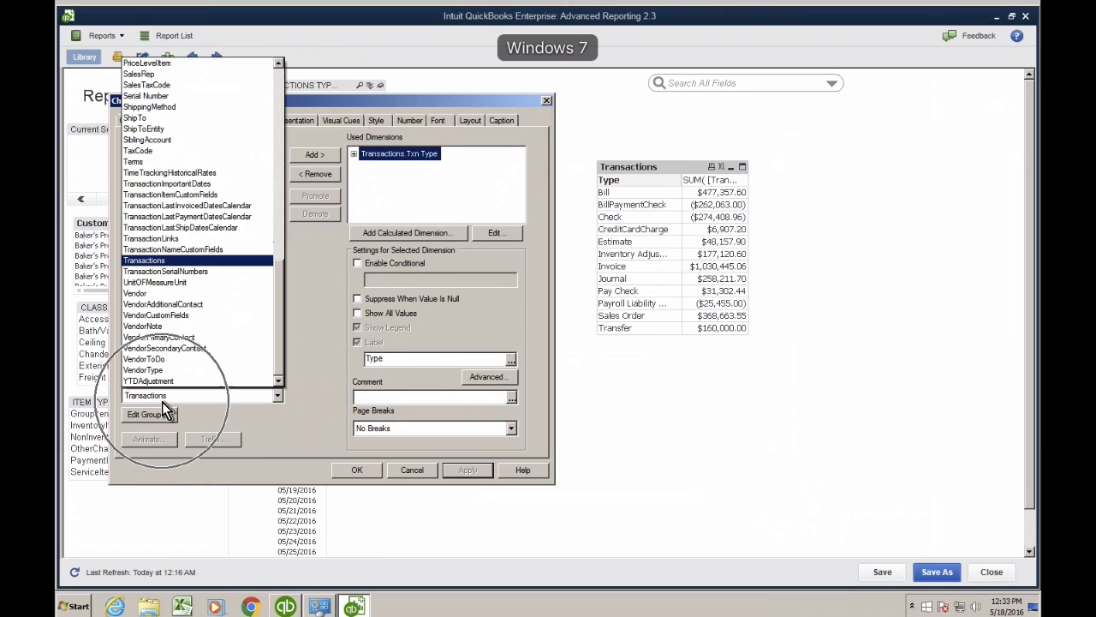
click(158, 260)
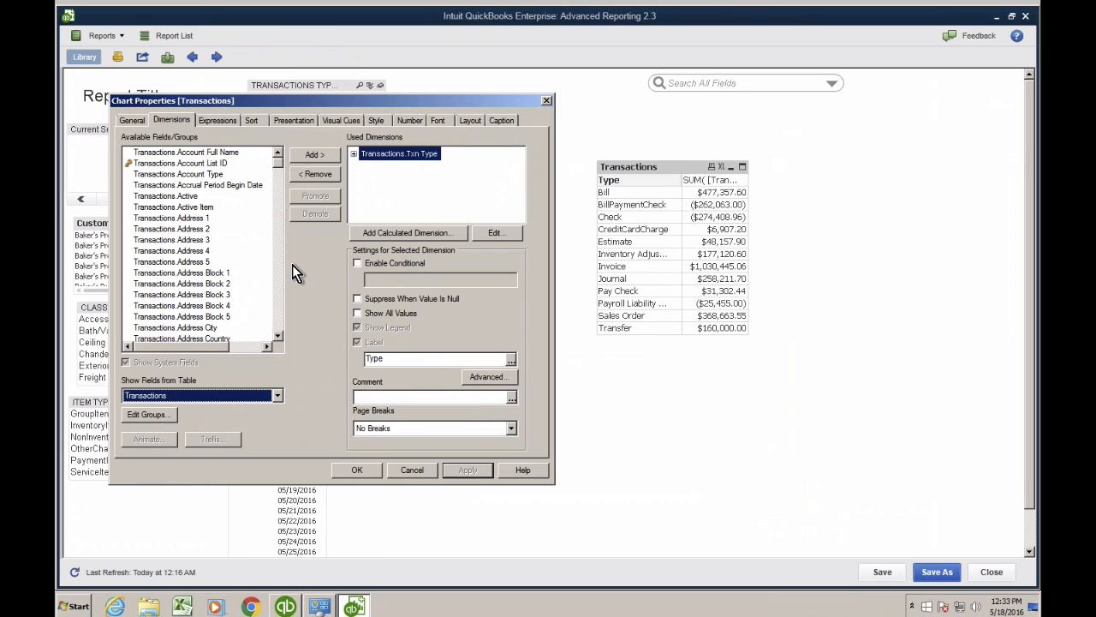
scroll(275, 285, down, 3)
scroll(275, 285, down, 20)
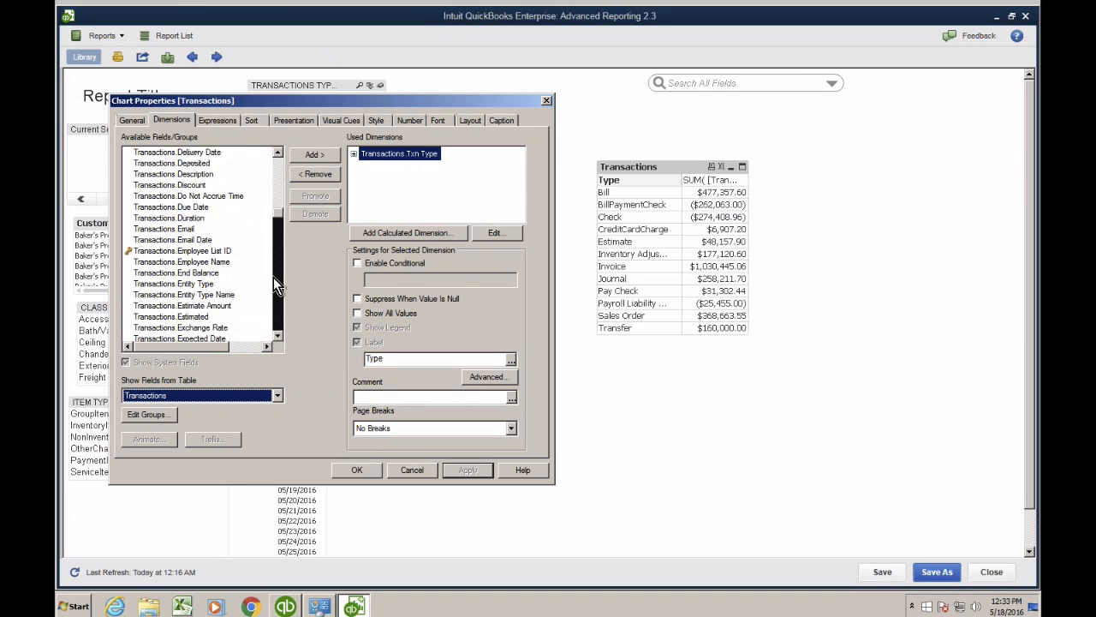
scroll(273, 277, down, 18)
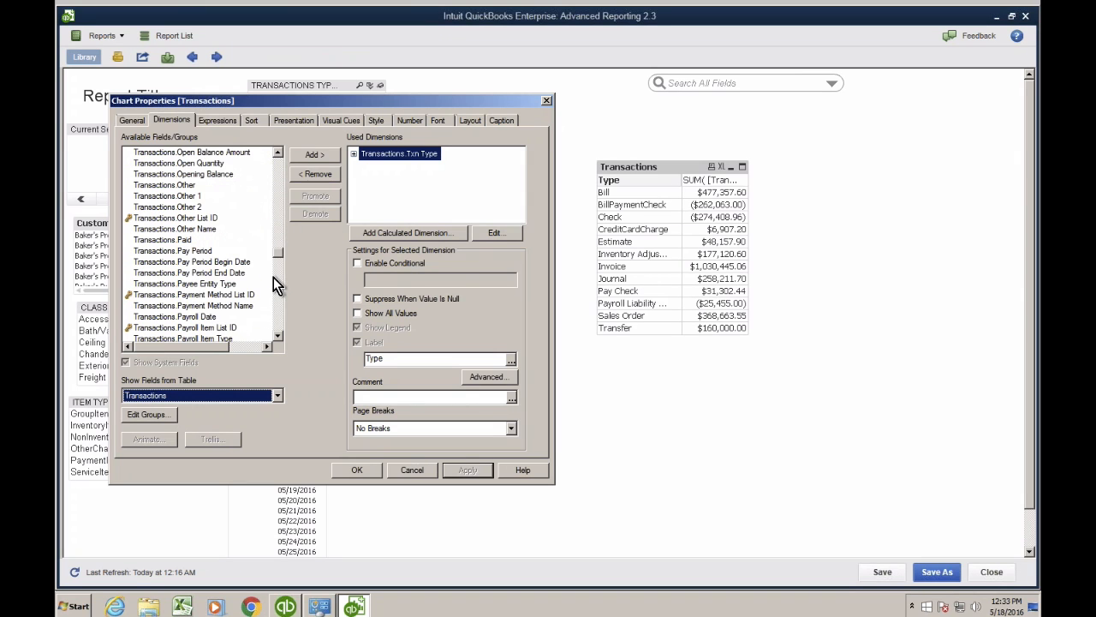
scroll(273, 278, down, 5)
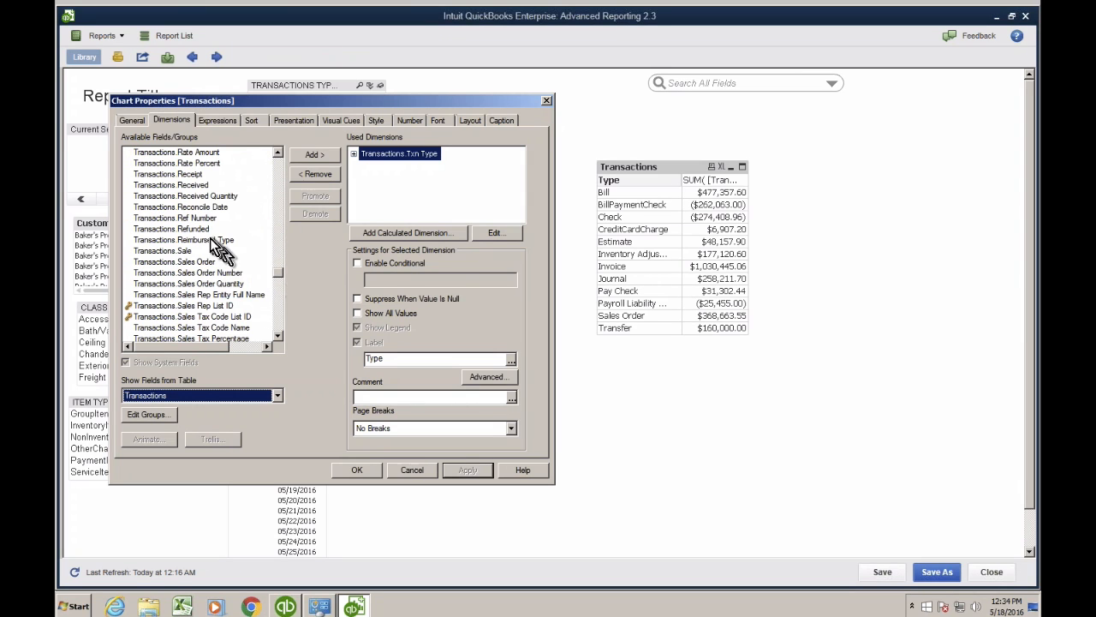
click(199, 218)
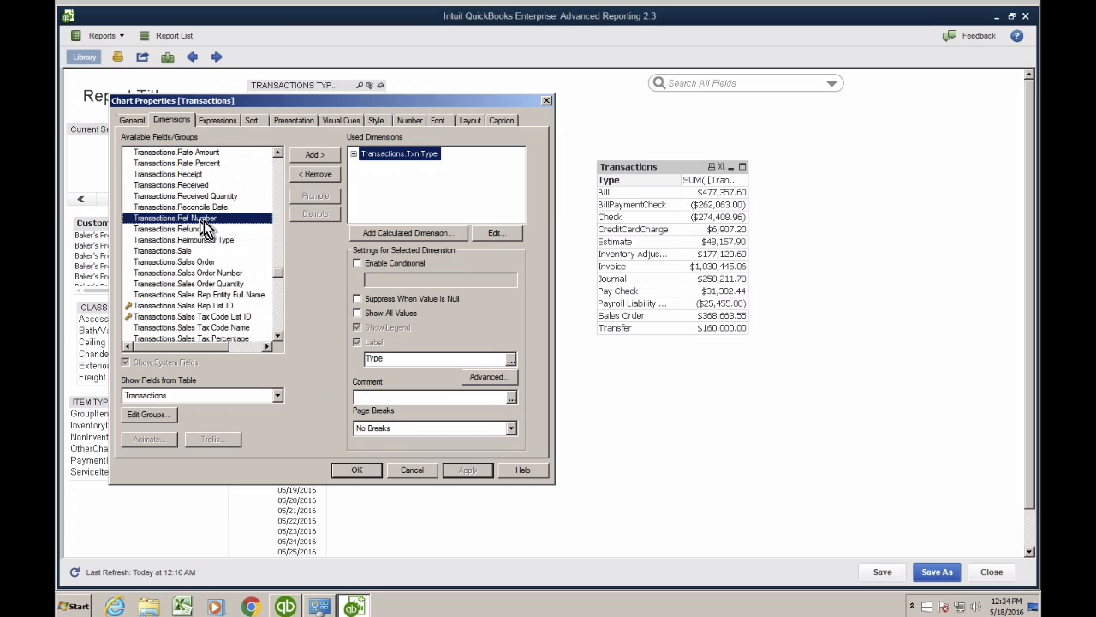
click(329, 163)
click(427, 154)
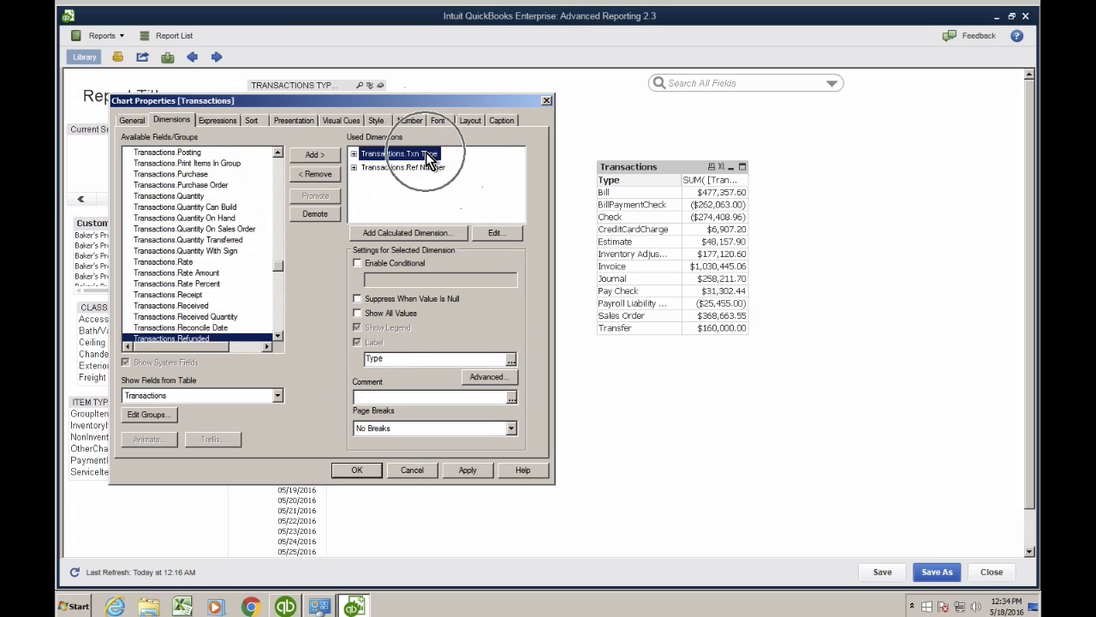
click(422, 168)
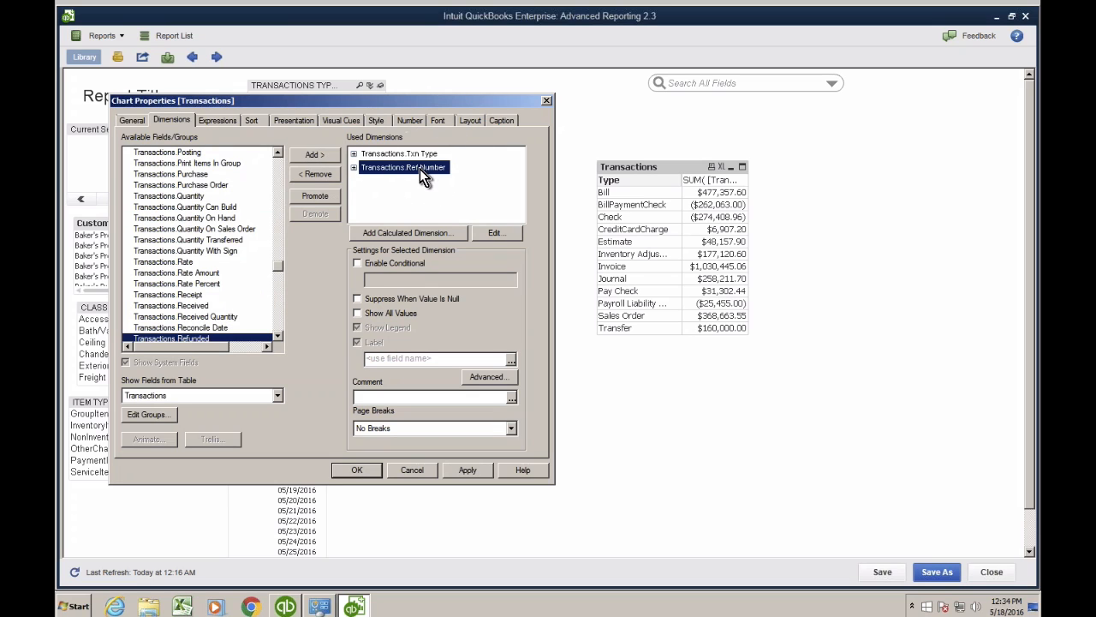
click(469, 475)
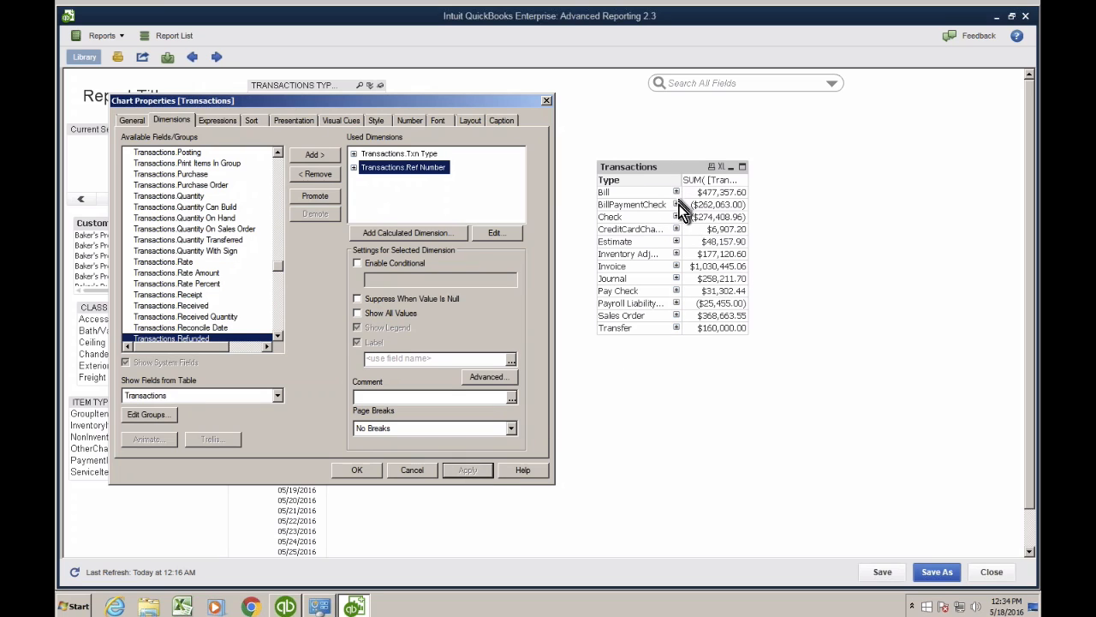
click(359, 470)
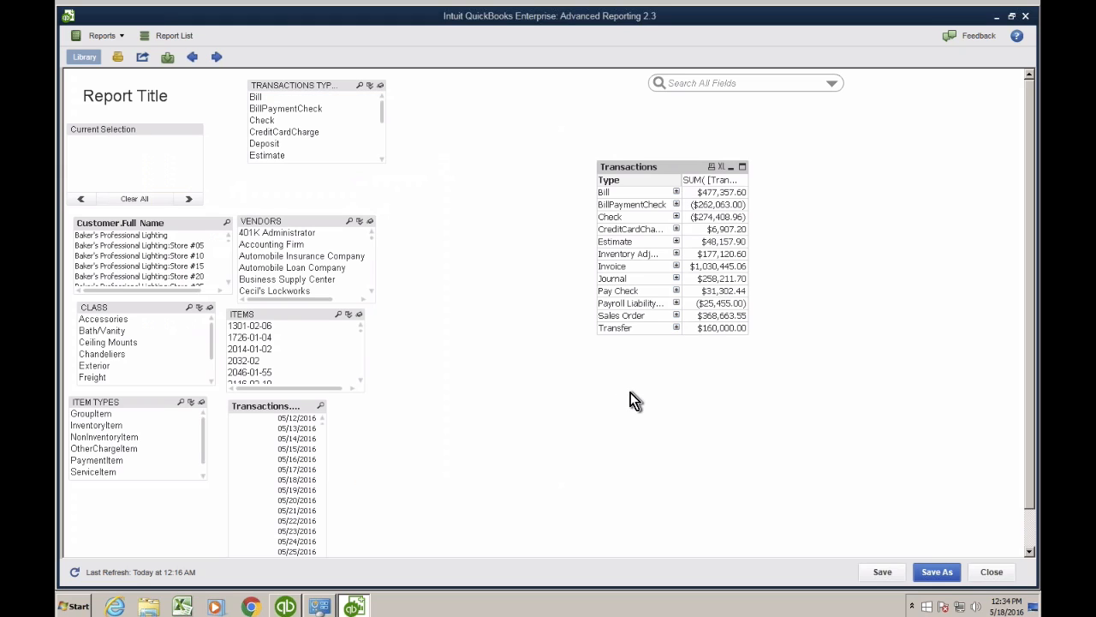
- Expand the Estimate and Invoice rows in the Transactions chart and lengthen the chart to show more rows
click(675, 241)
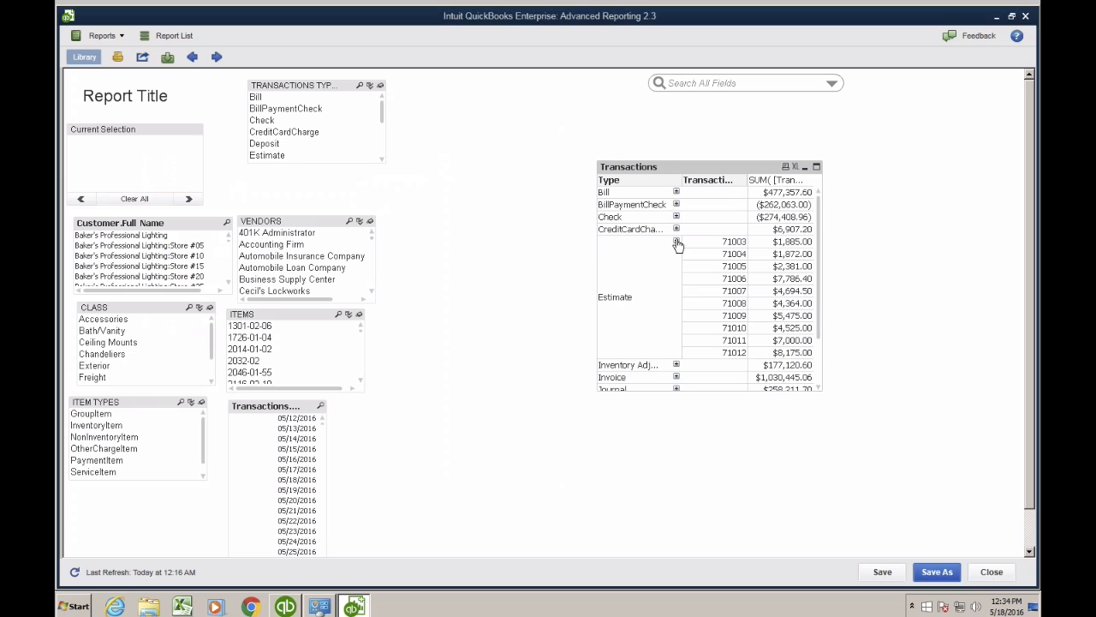
click(677, 376)
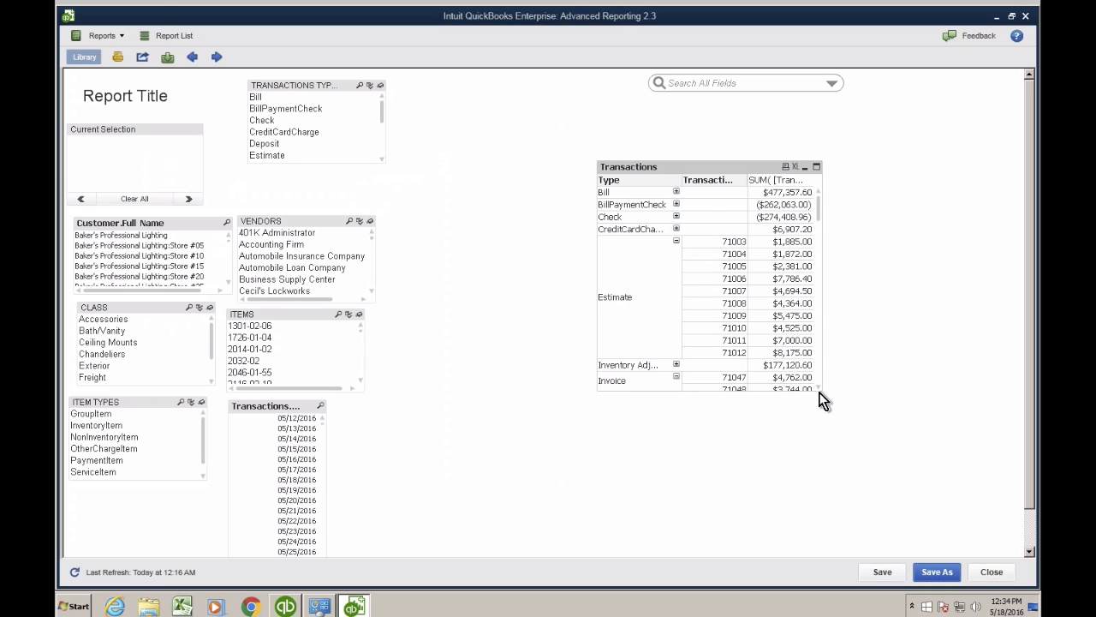
drag(820, 387, 859, 558)
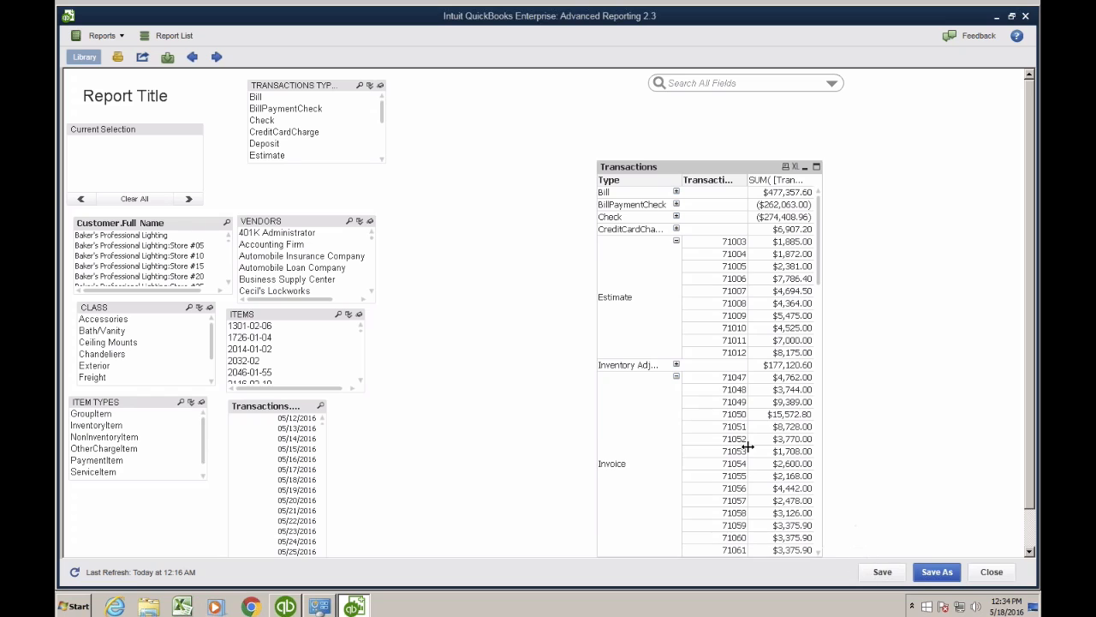
click(731, 383)
- Set the Transactions chart to Always Fully Expanded and move it closer to the list boxes
right_click(650, 169)
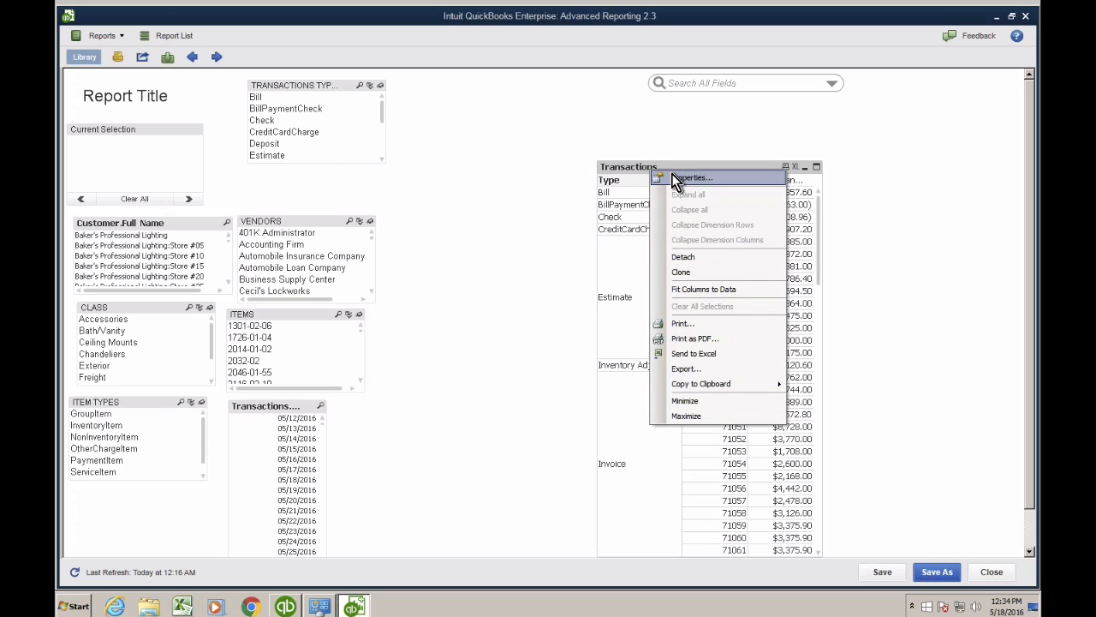
click(676, 178)
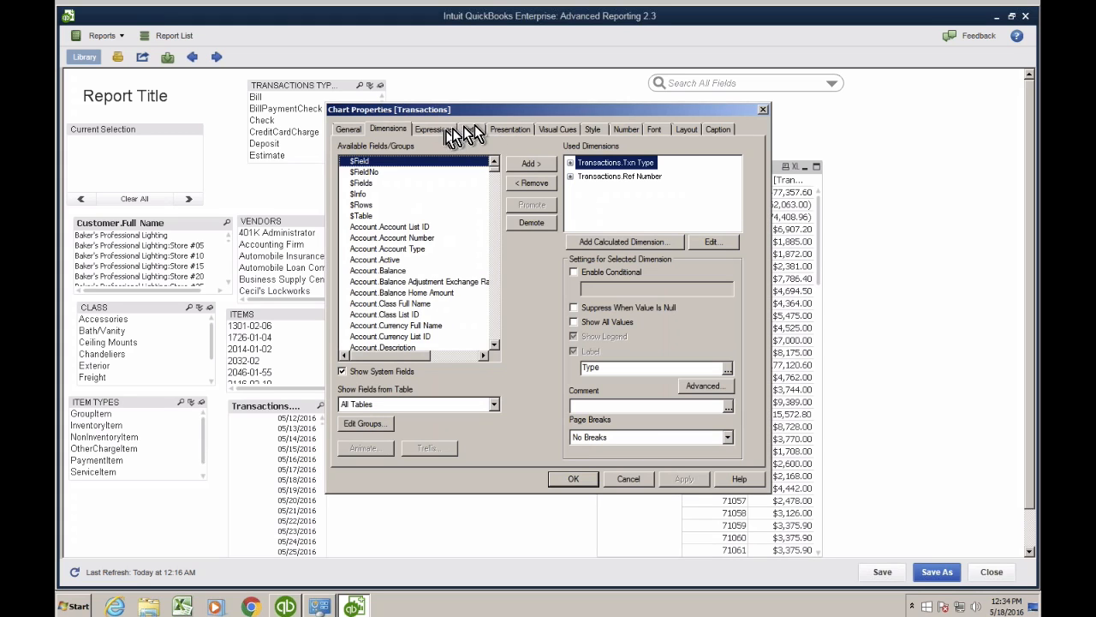
click(525, 129)
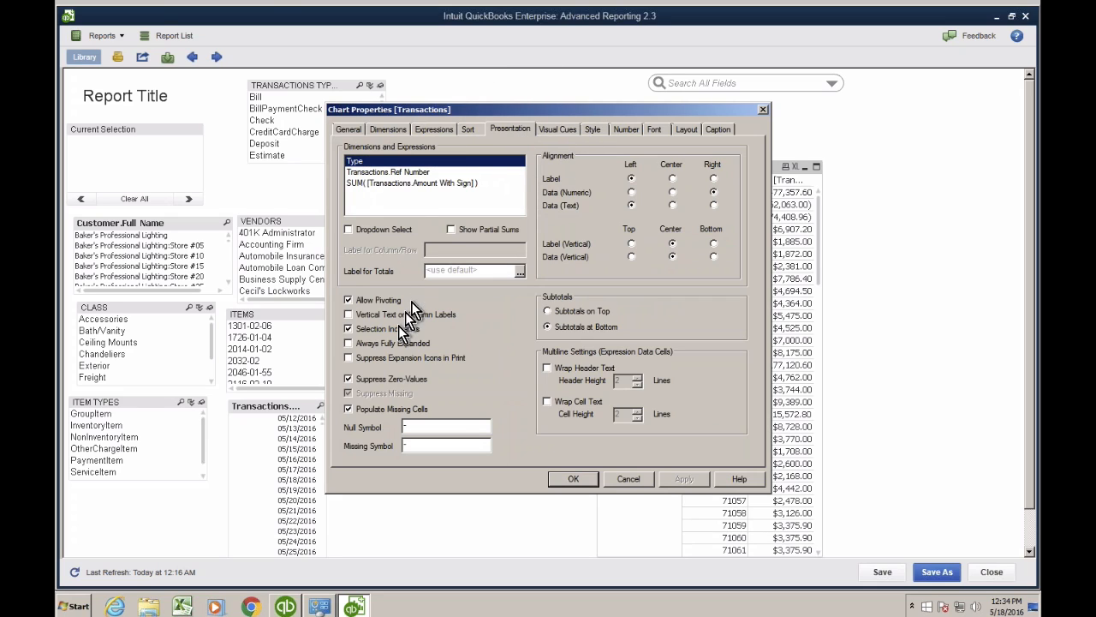
click(361, 345)
drag(528, 112, 356, 103)
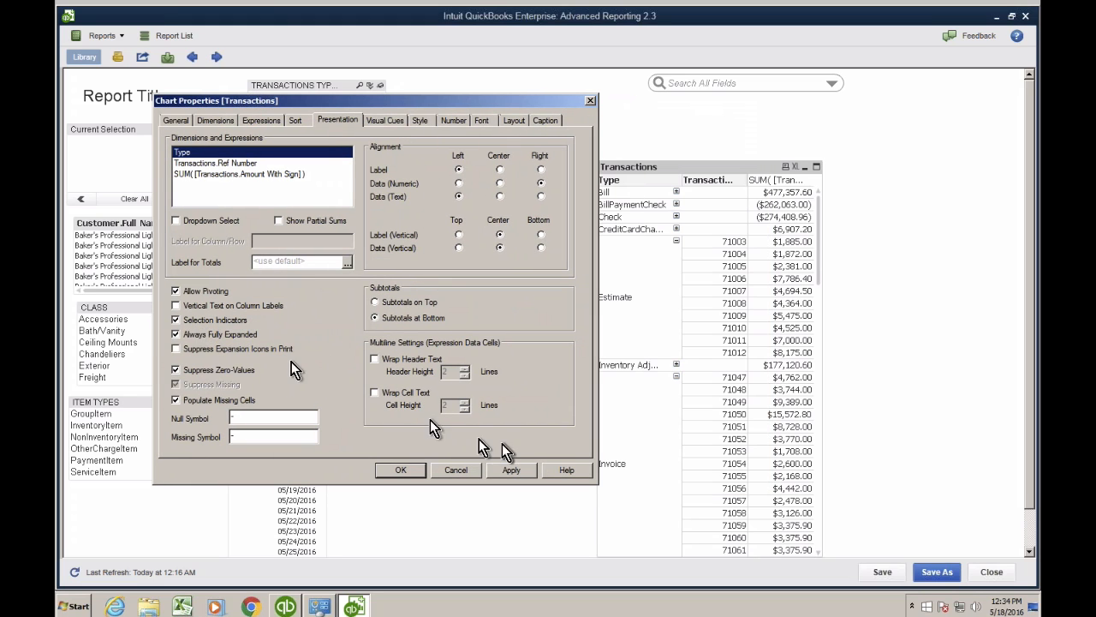
click(516, 476)
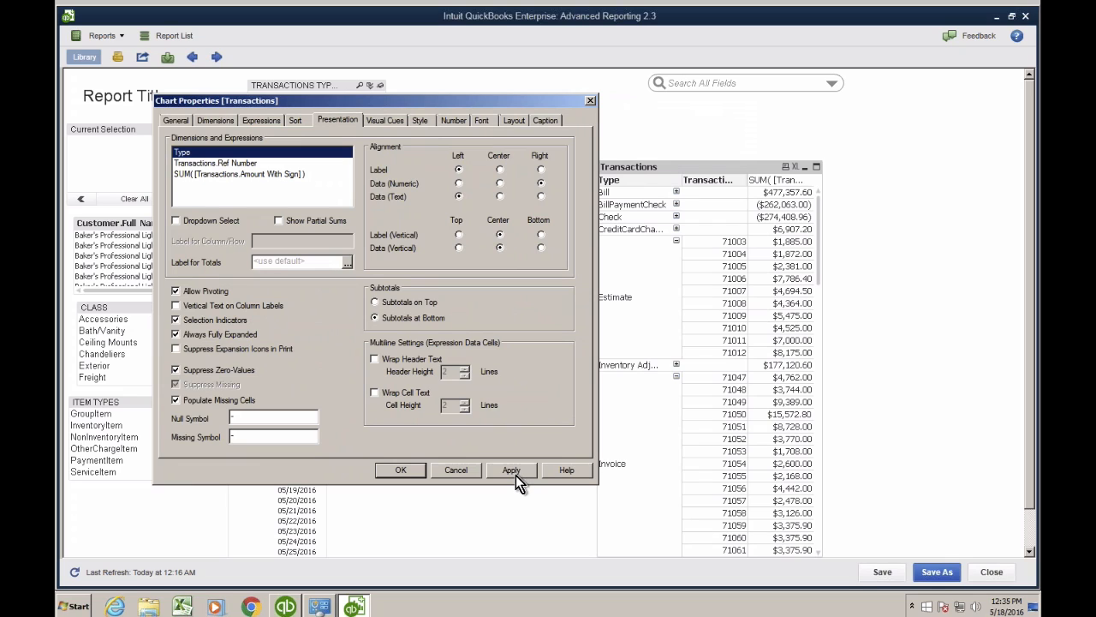
click(508, 475)
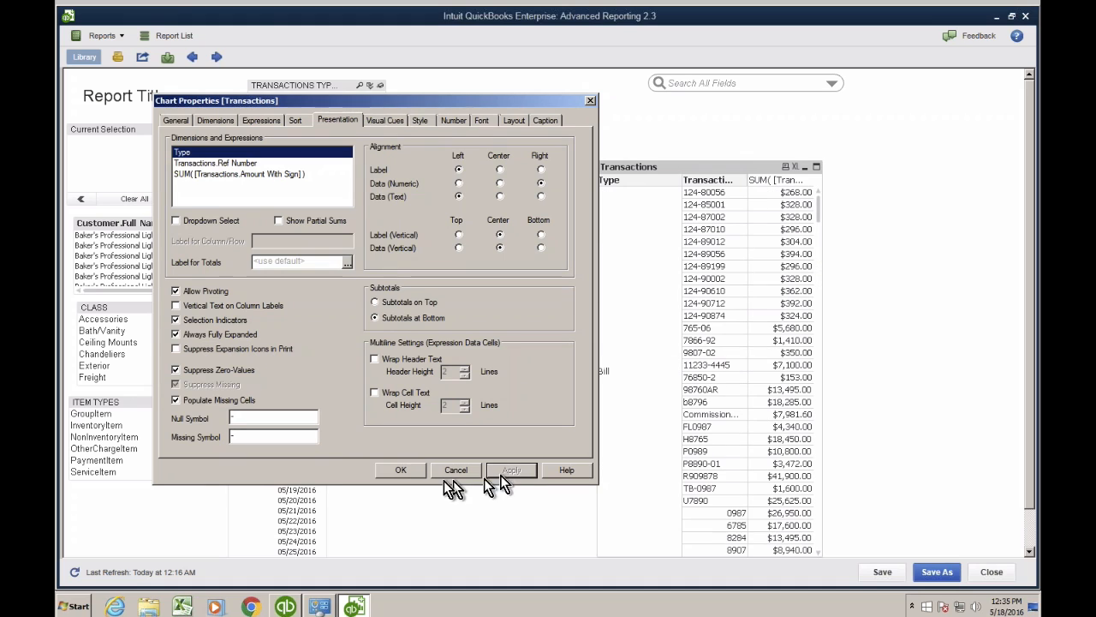
click(400, 471)
drag(657, 168, 503, 103)
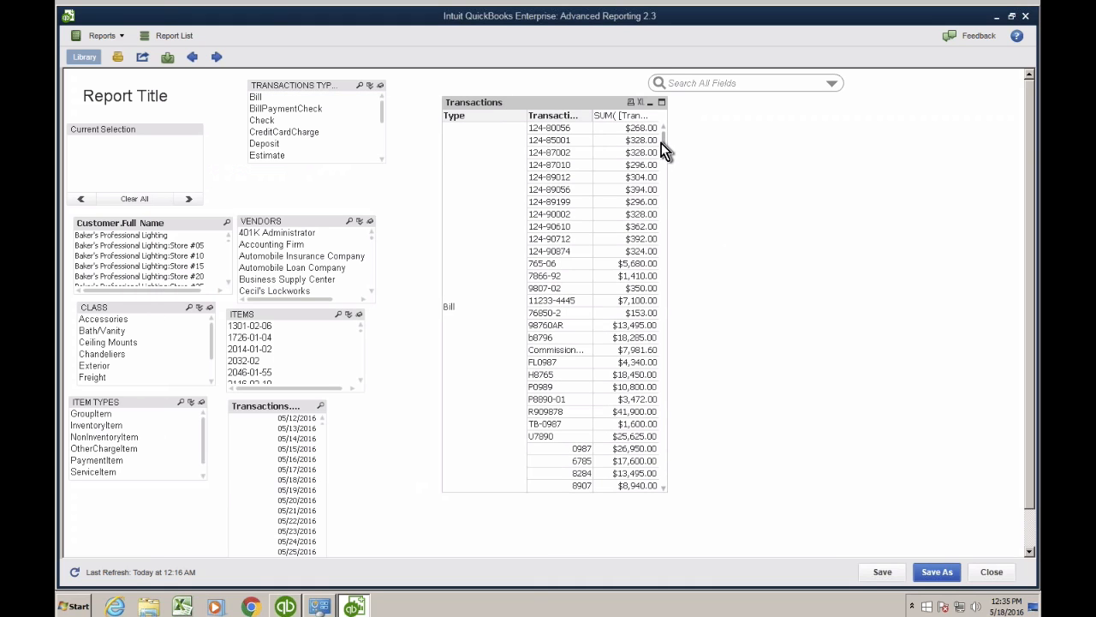
mouse_move(663, 145)
mouse_down()
mouse_move(675, 420)
mouse_move(662, 132)
mouse_up()
- Reposition and lengthen the transaction type list box, and filter the report by Invoice
click(282, 86)
mouse_move(300, 85)
mouse_down()
mouse_move(340, 83)
mouse_move(294, 89)
mouse_up()
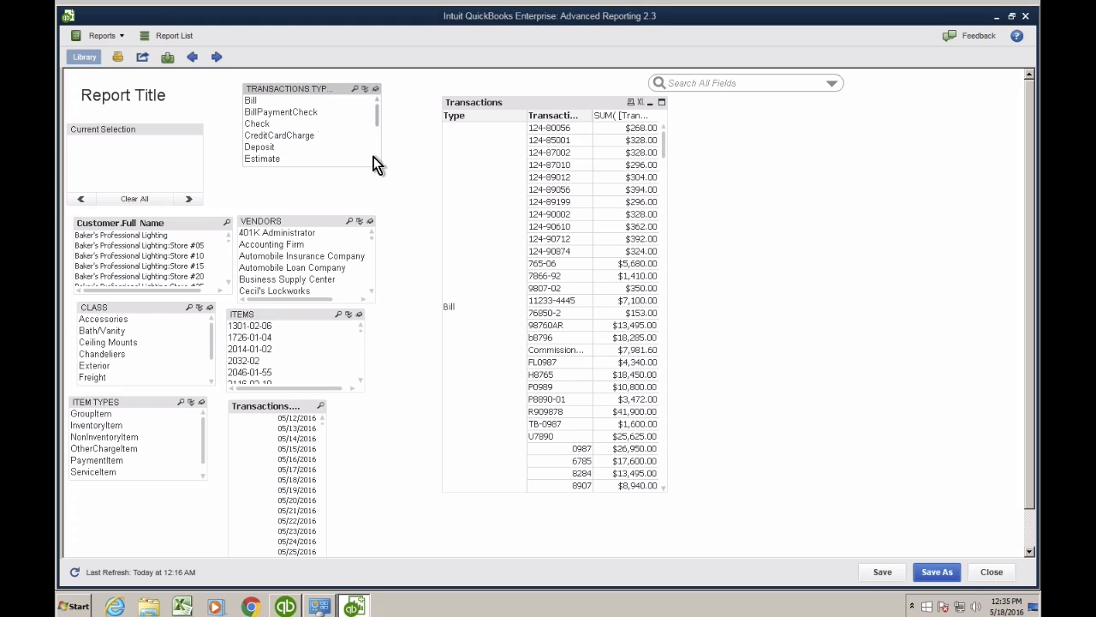
drag(378, 164, 379, 204)
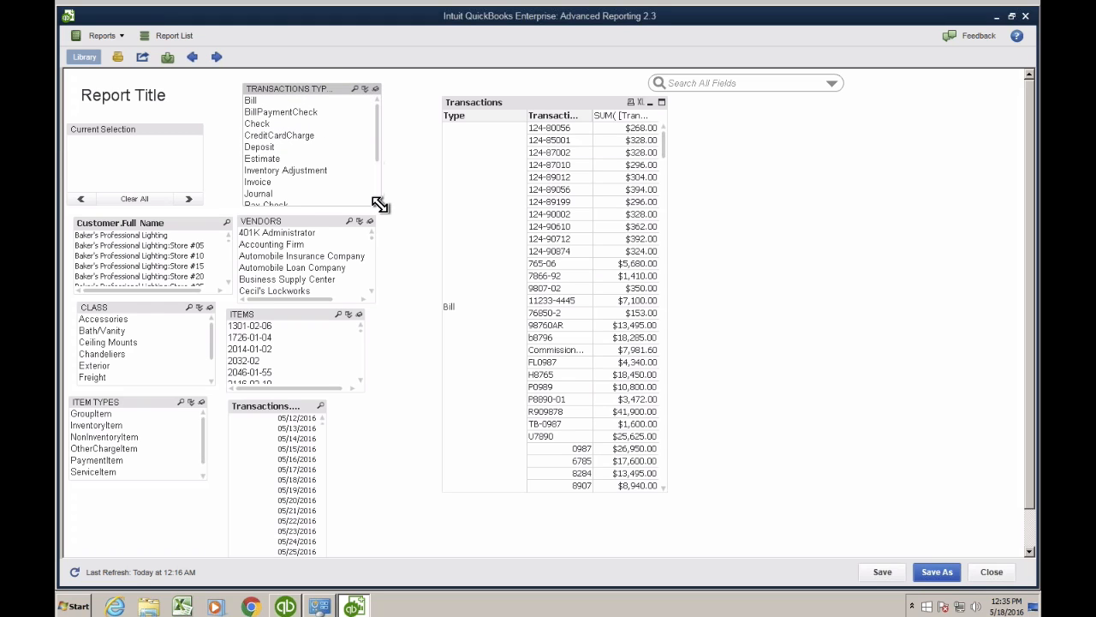
click(260, 184)
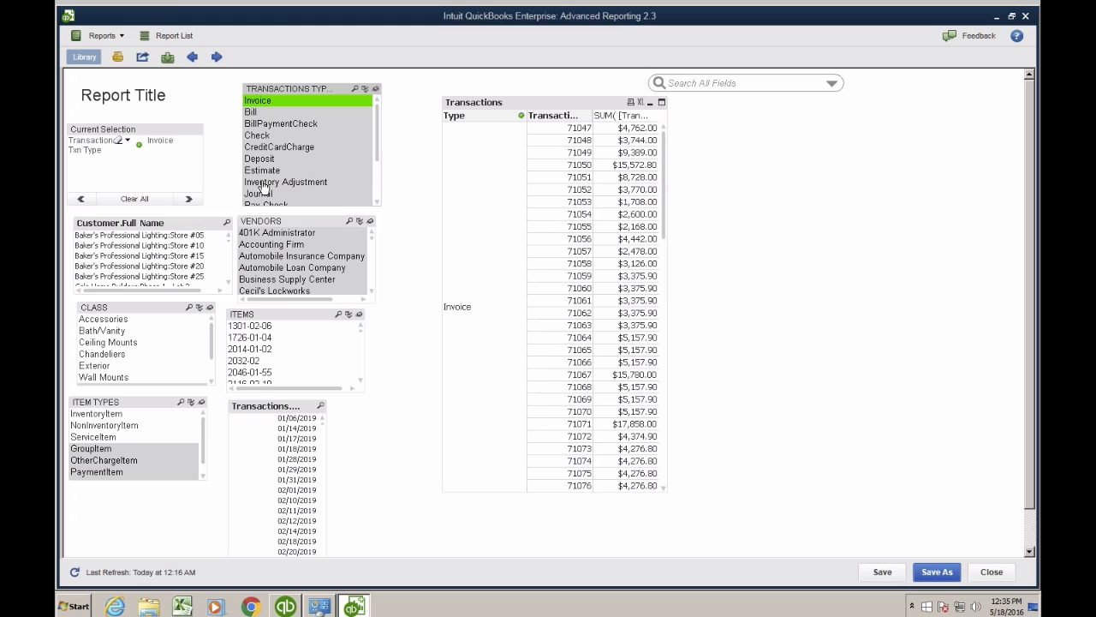
drag(665, 184, 658, 139)
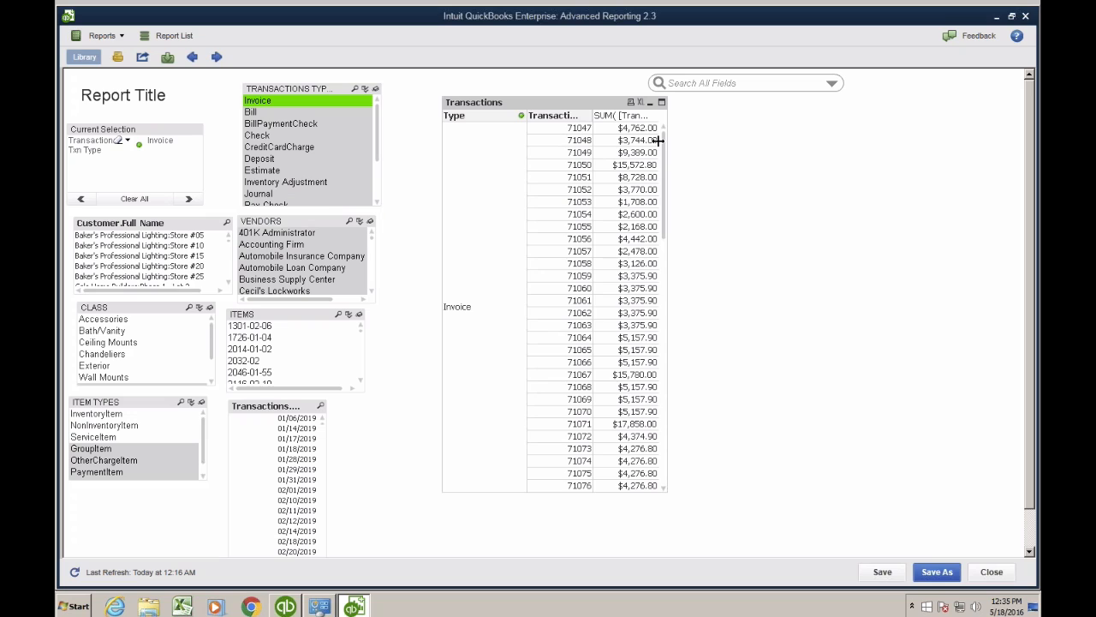
click(461, 313)
- Add Transactions.Customer Full Name from the Transactions table as the Transactions chart's third dimension, apply it, and widen its column to show full names
right_click(507, 102)
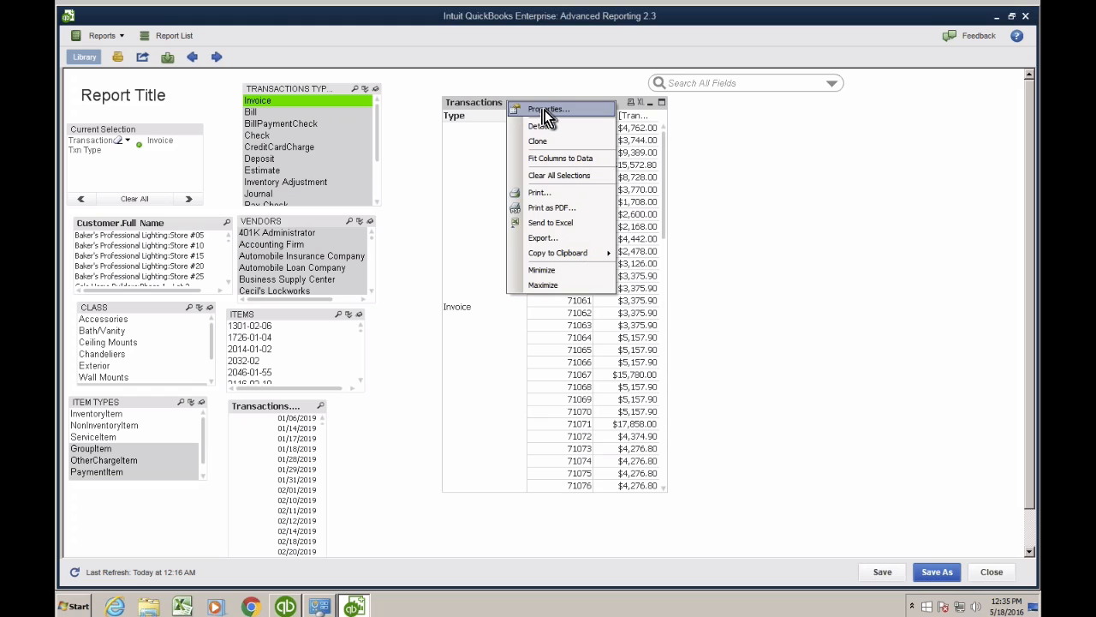
click(548, 110)
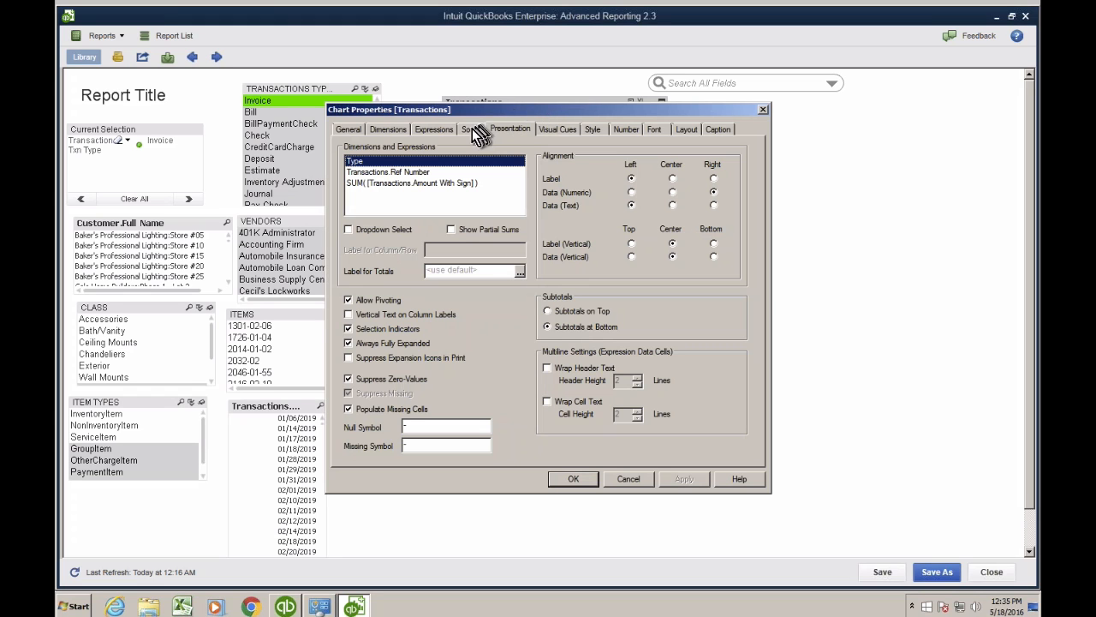
click(396, 128)
drag(462, 112, 639, 167)
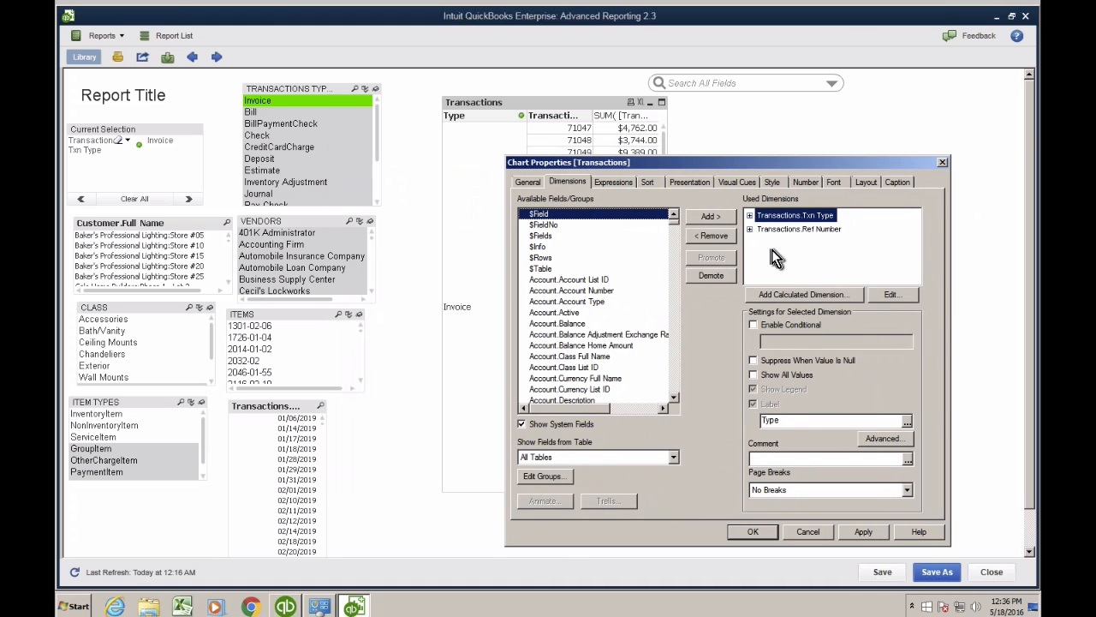
click(552, 456)
key(t)
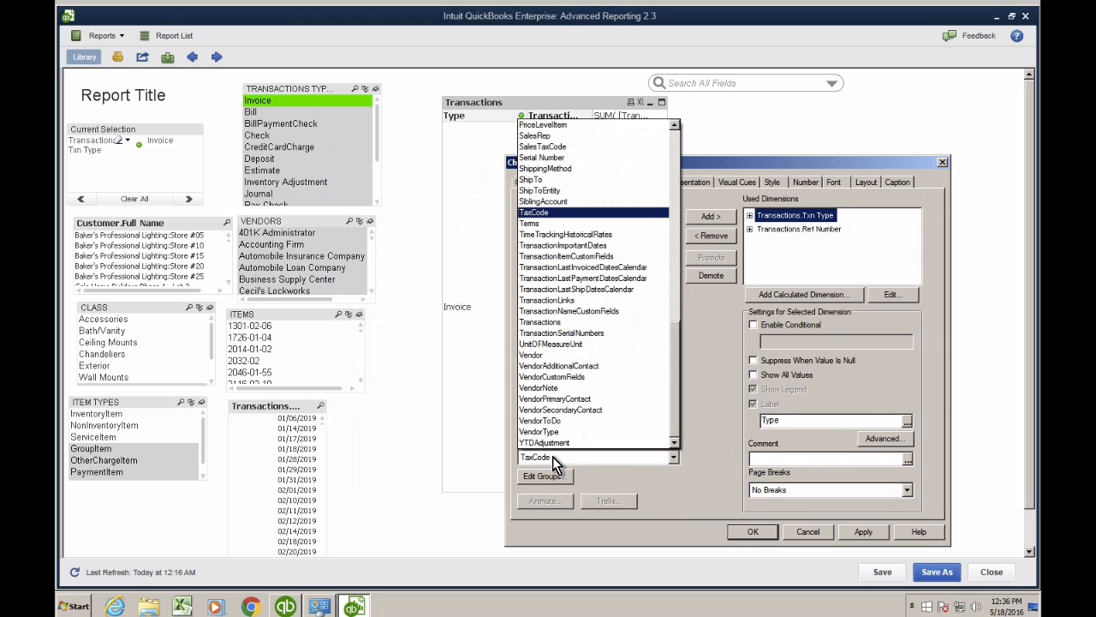
click(579, 323)
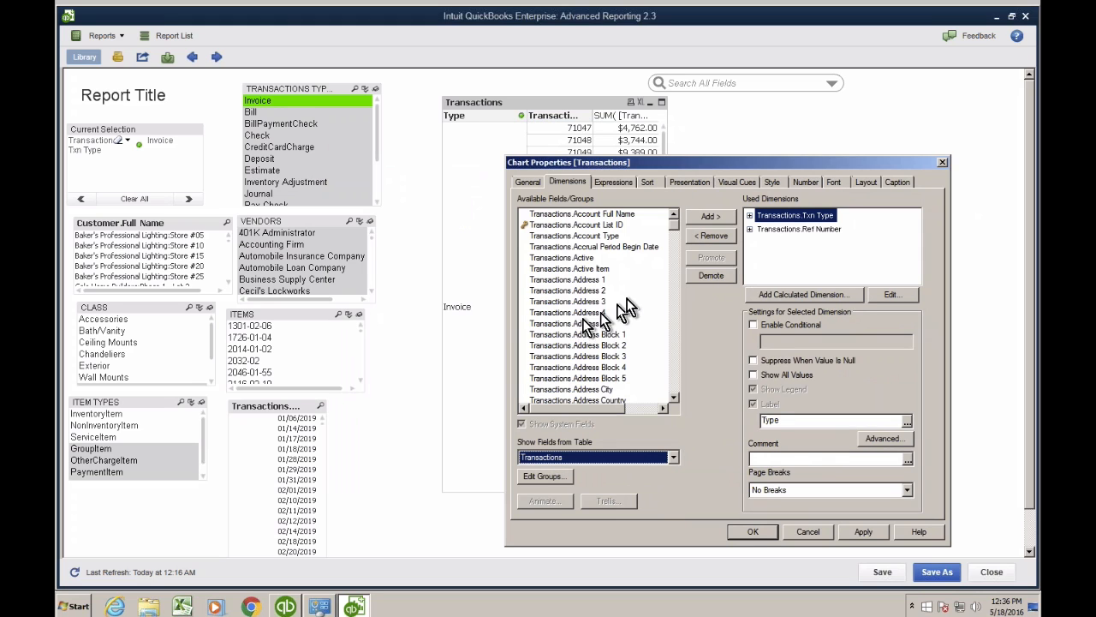
drag(677, 225, 677, 266)
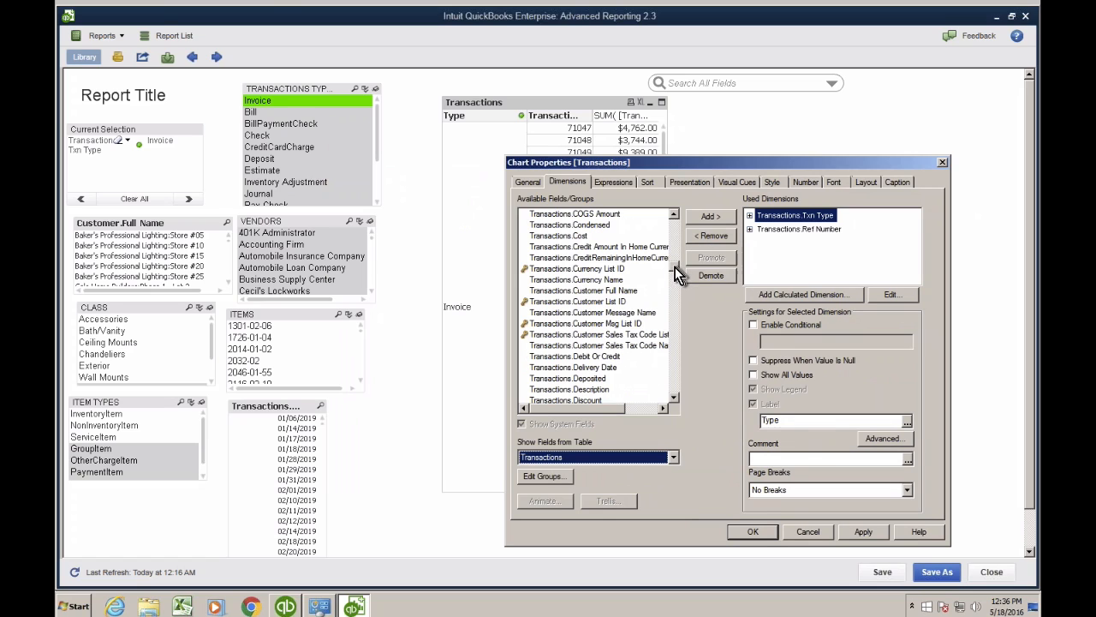
click(617, 291)
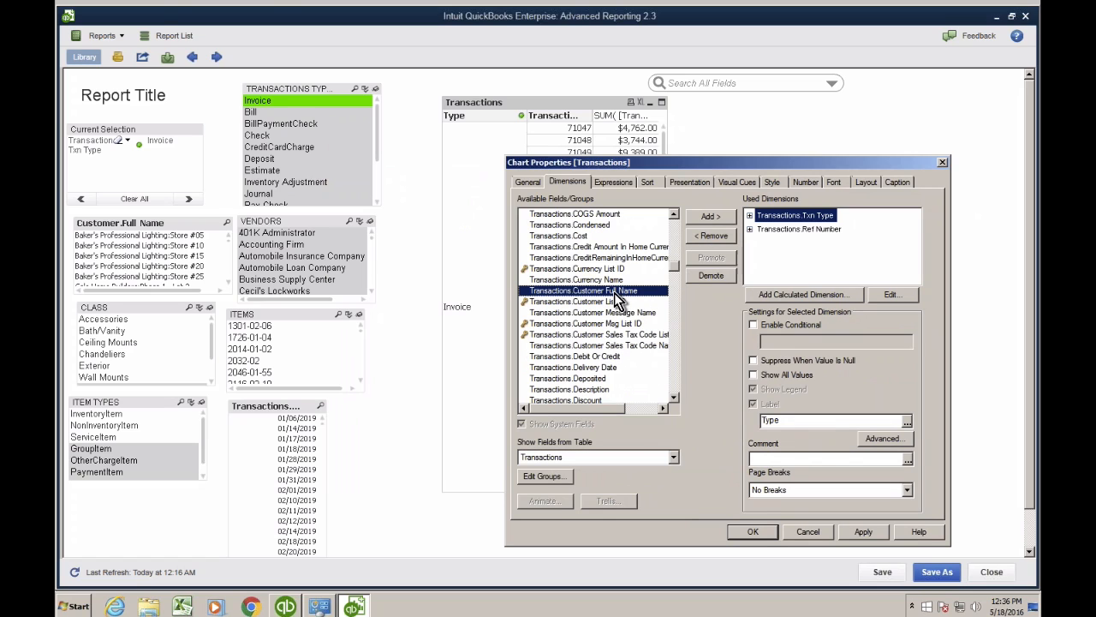
click(710, 217)
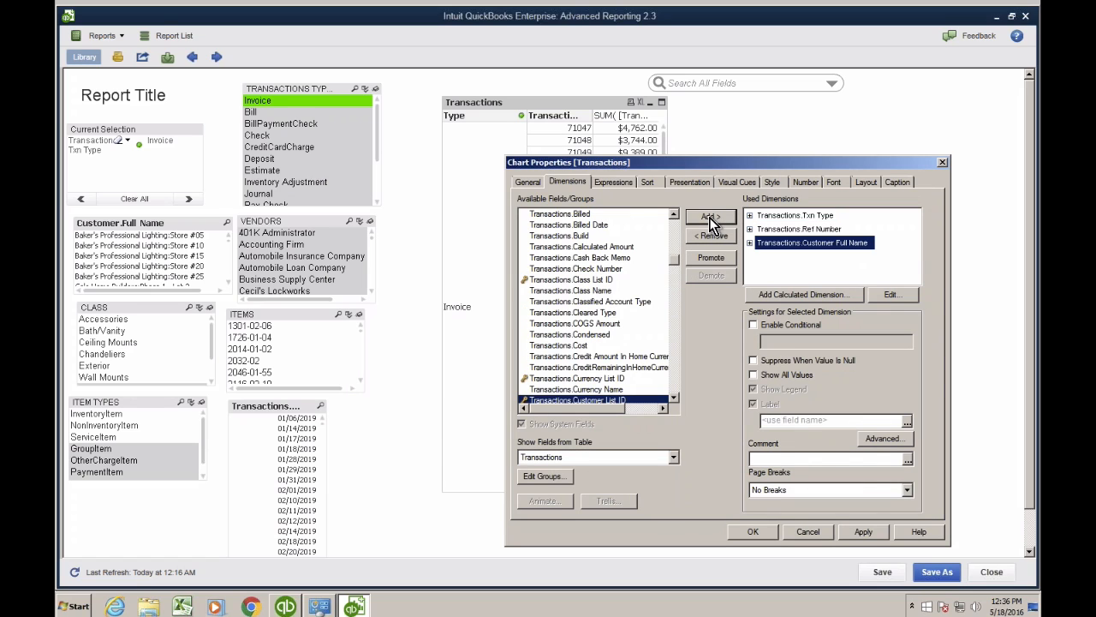
click(872, 531)
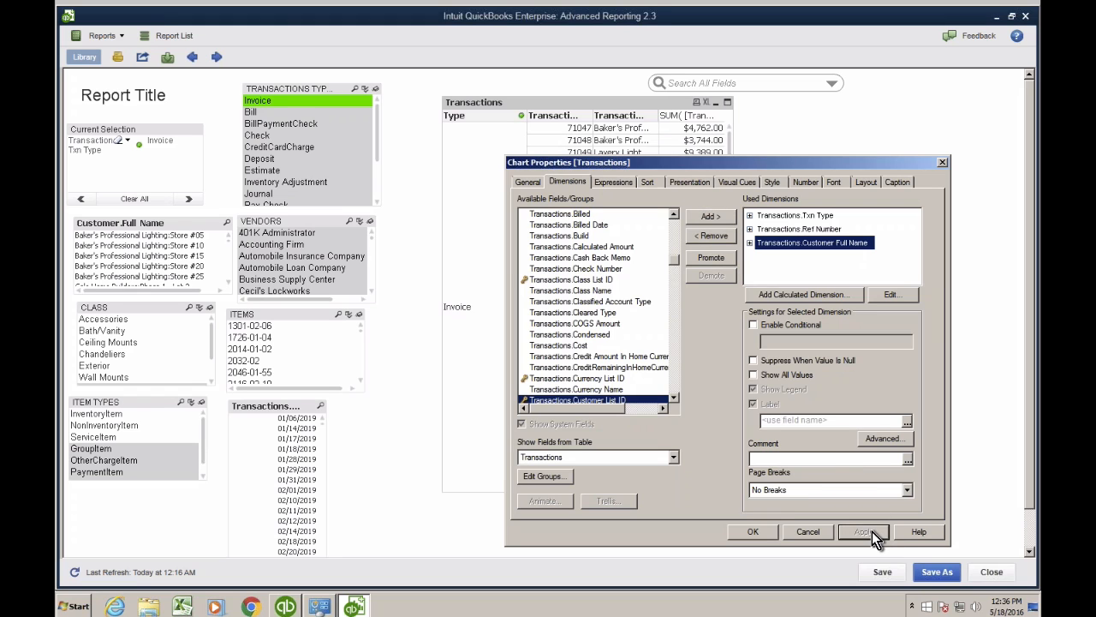
click(754, 529)
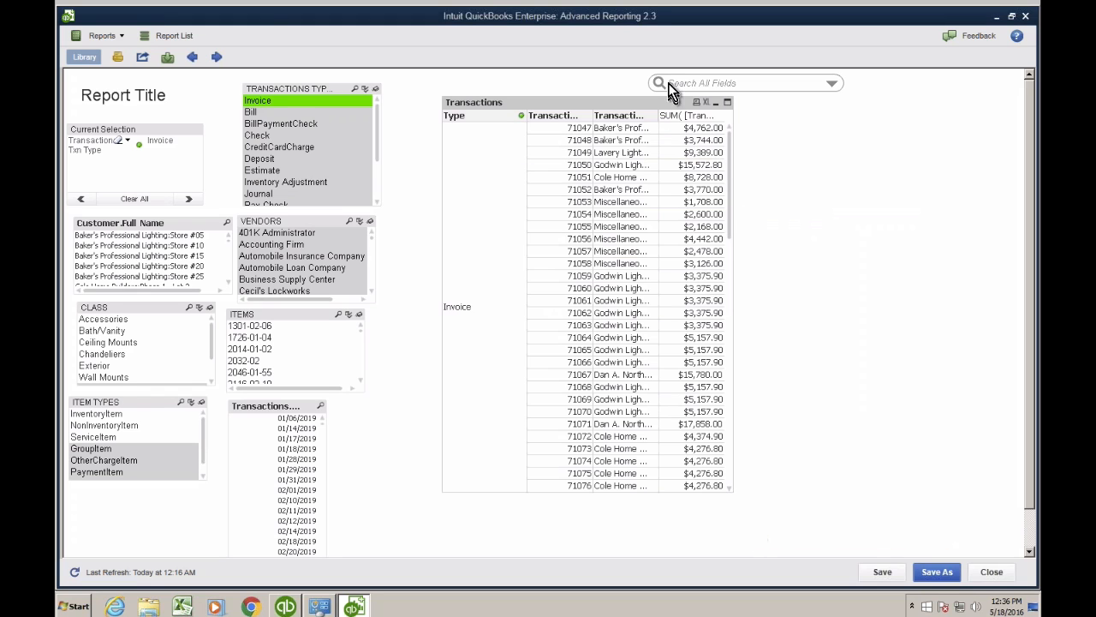
drag(683, 114, 783, 118)
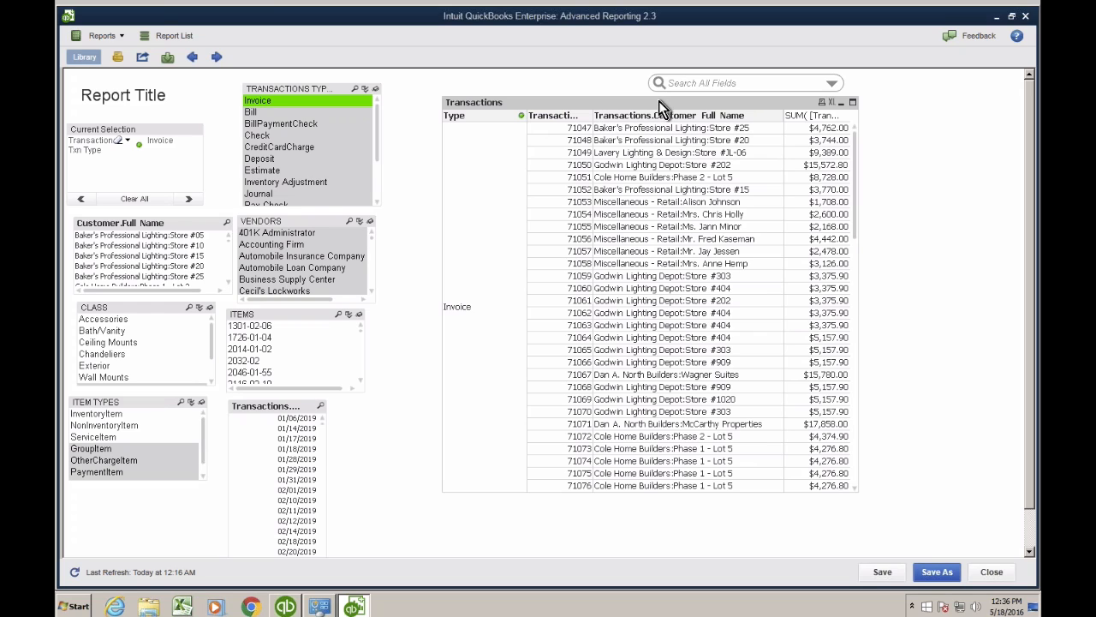
- Promote Transactions.Customer Full Name above Transactions.Ref Number in the Transactions chart's dimensions and apply the new order
right_click(576, 103)
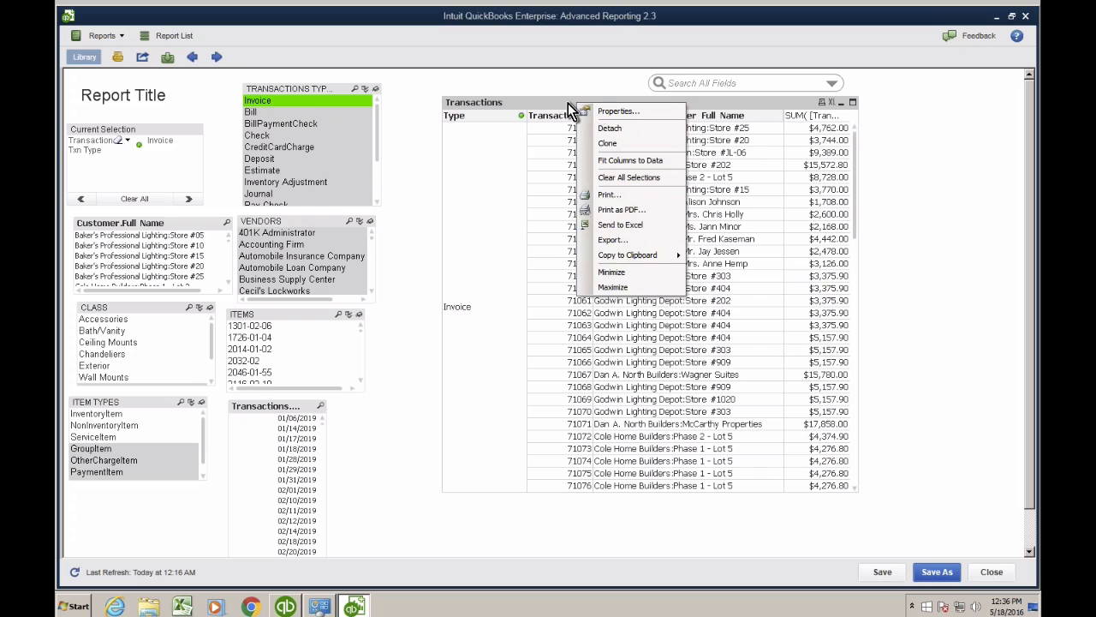
click(603, 110)
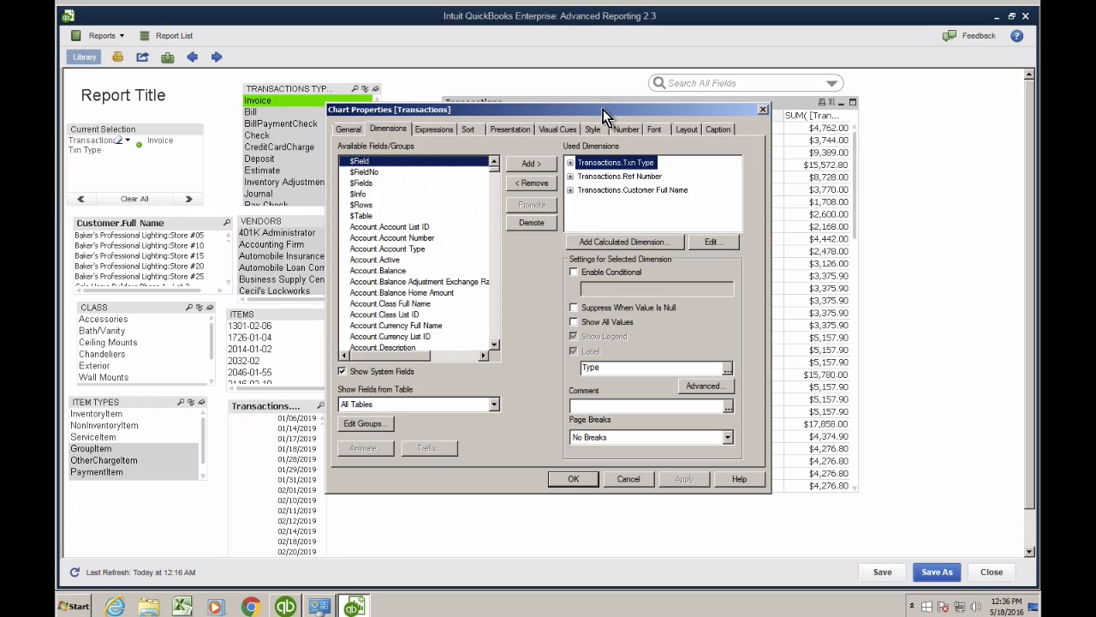
click(614, 192)
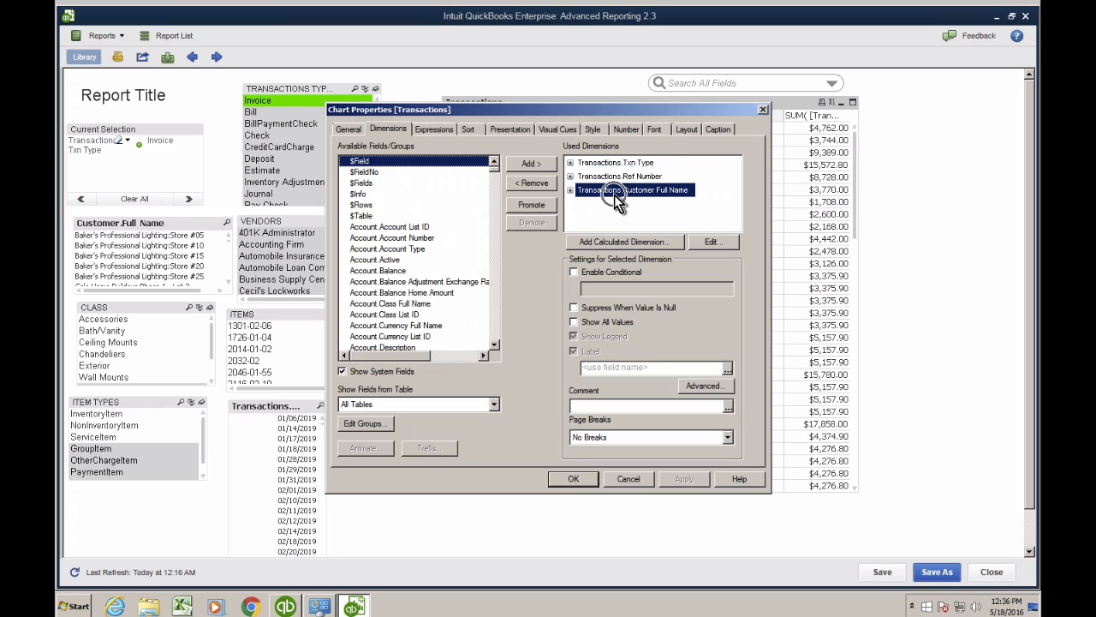
click(544, 205)
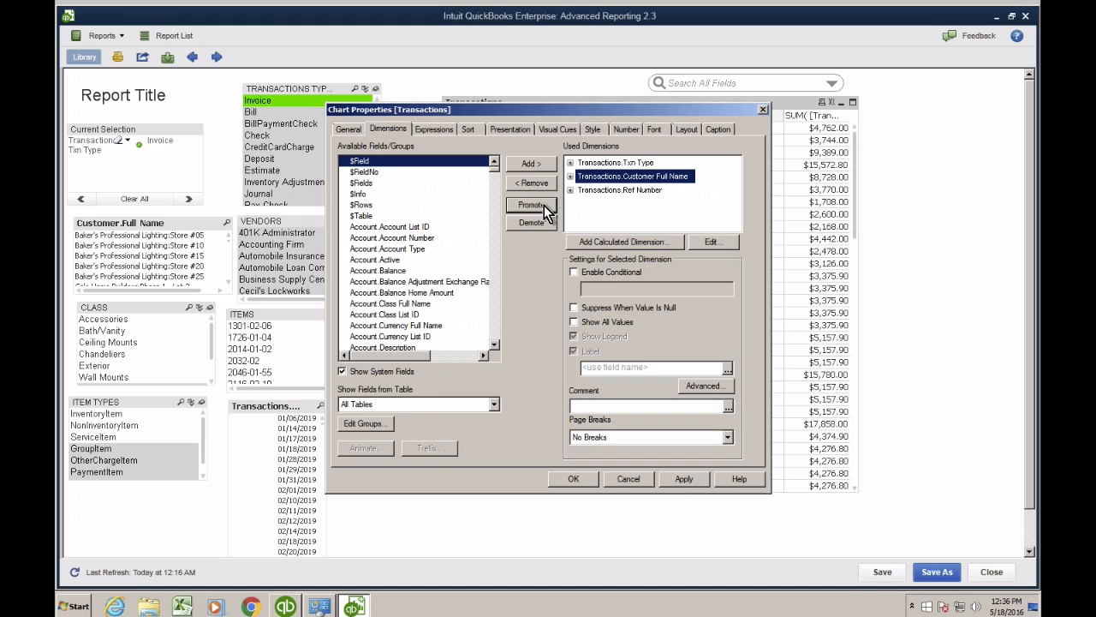
drag(559, 110, 288, 104)
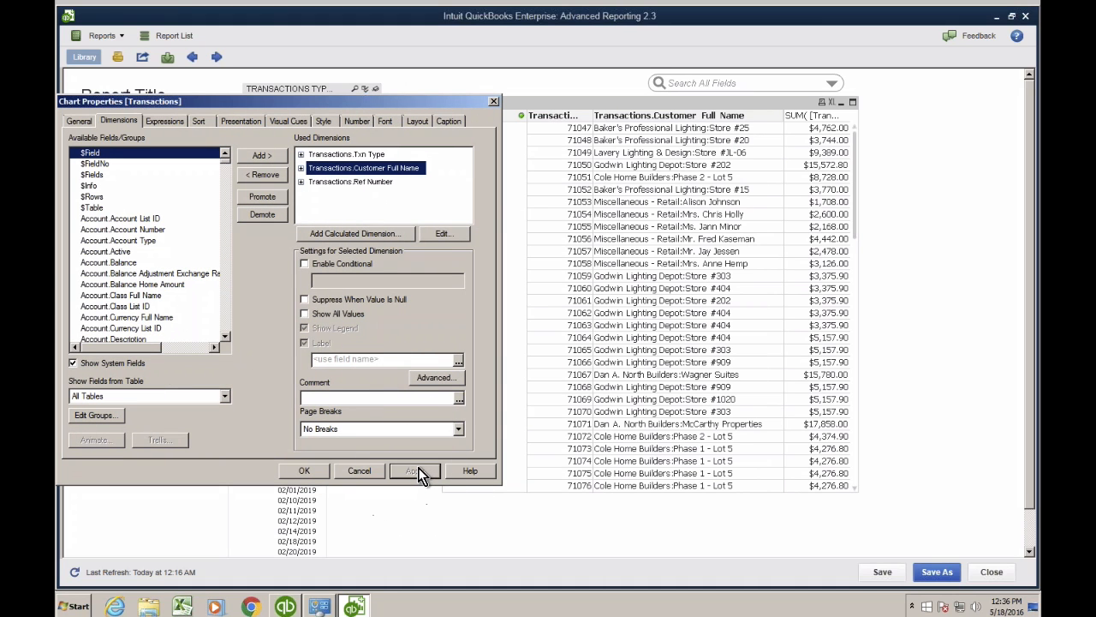
click(318, 472)
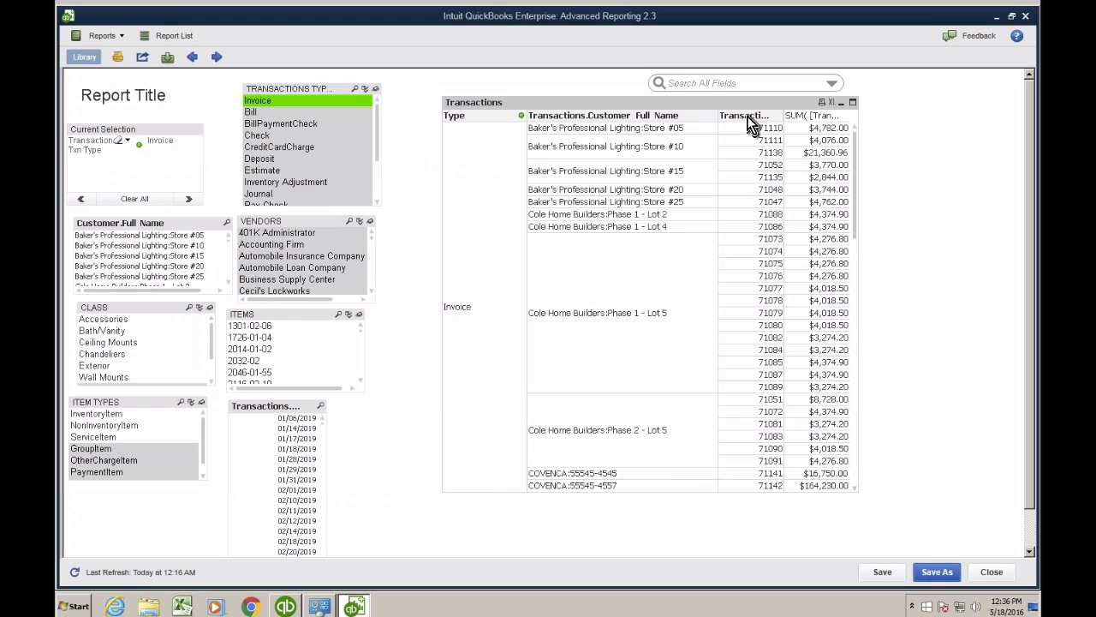
- Move the reference number column ahead of the customer name column in the Transactions chart, and back behind it
drag(742, 116, 562, 124)
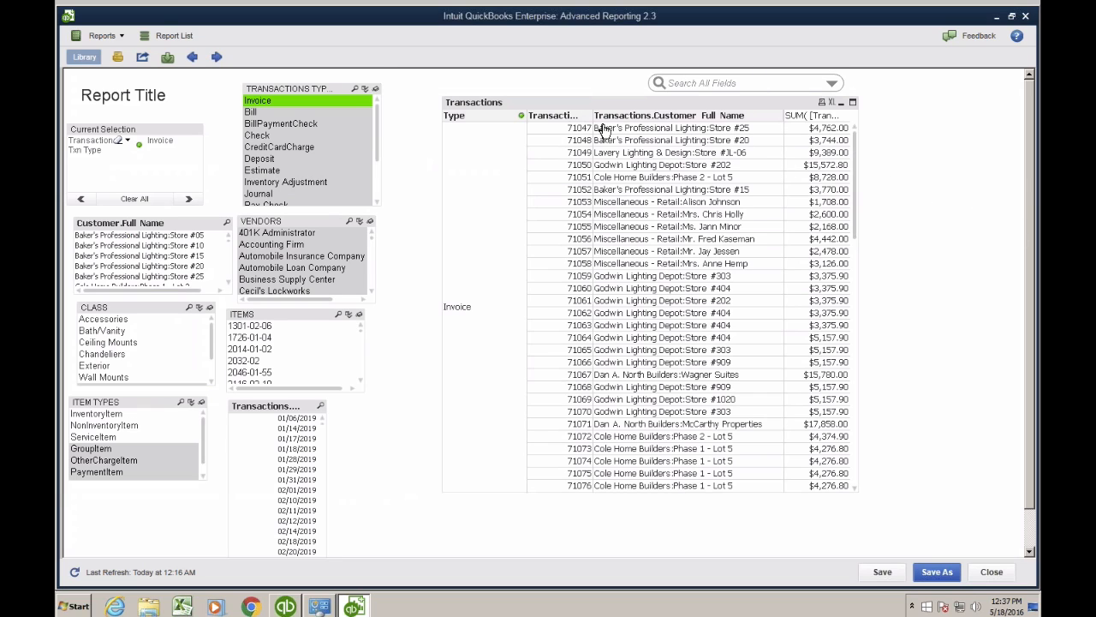
drag(576, 115, 543, 113)
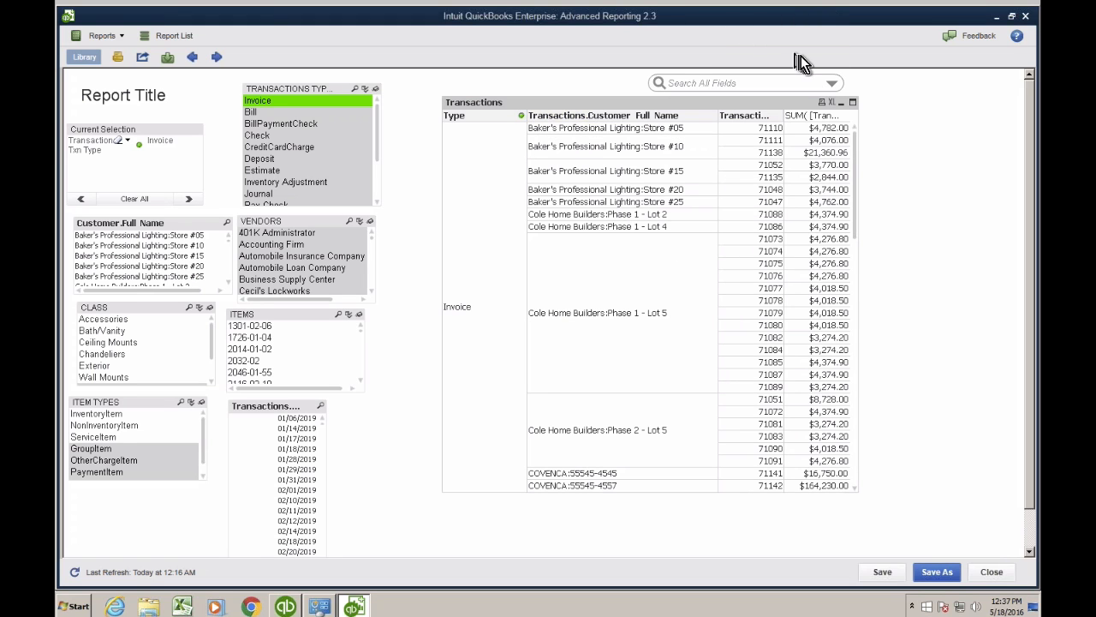
key(ctrl+Left)
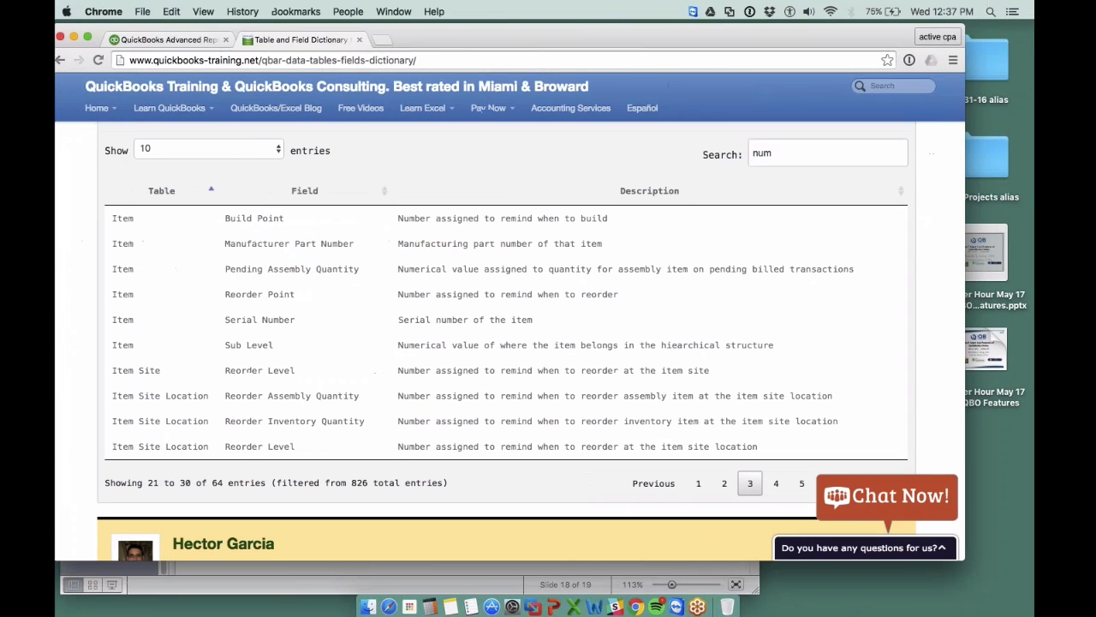
key(ctrl+Right)
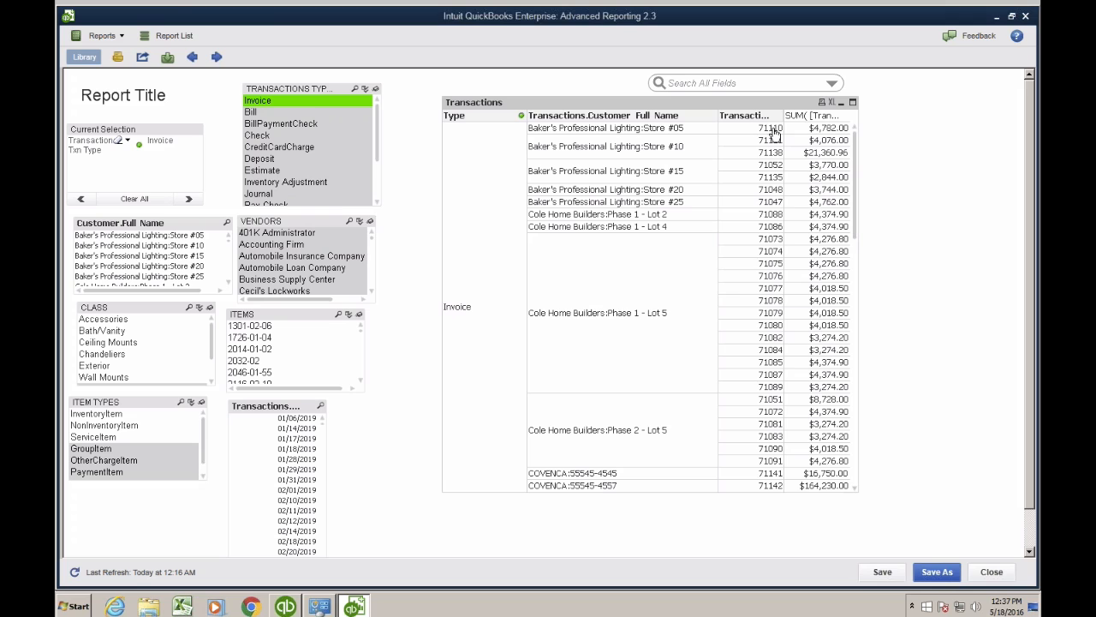
mouse_move(855, 150)
mouse_down()
mouse_move(857, 208)
mouse_move(852, 130)
mouse_up()
- Remove Transactions.Customer Full Name from the Transactions chart's used dimensions
right_click(551, 102)
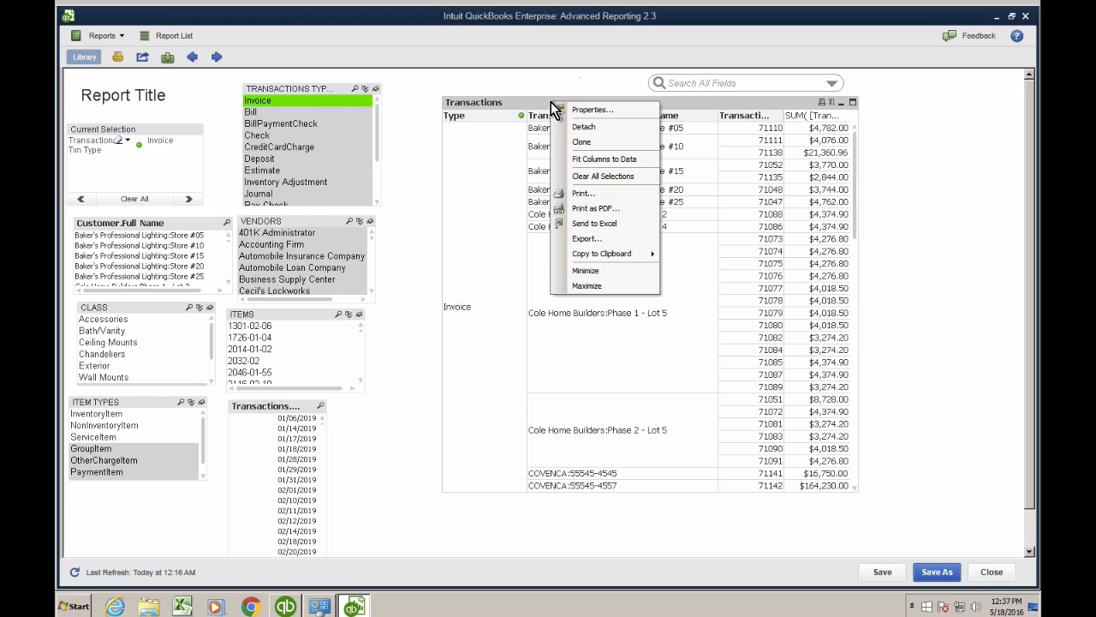
click(585, 112)
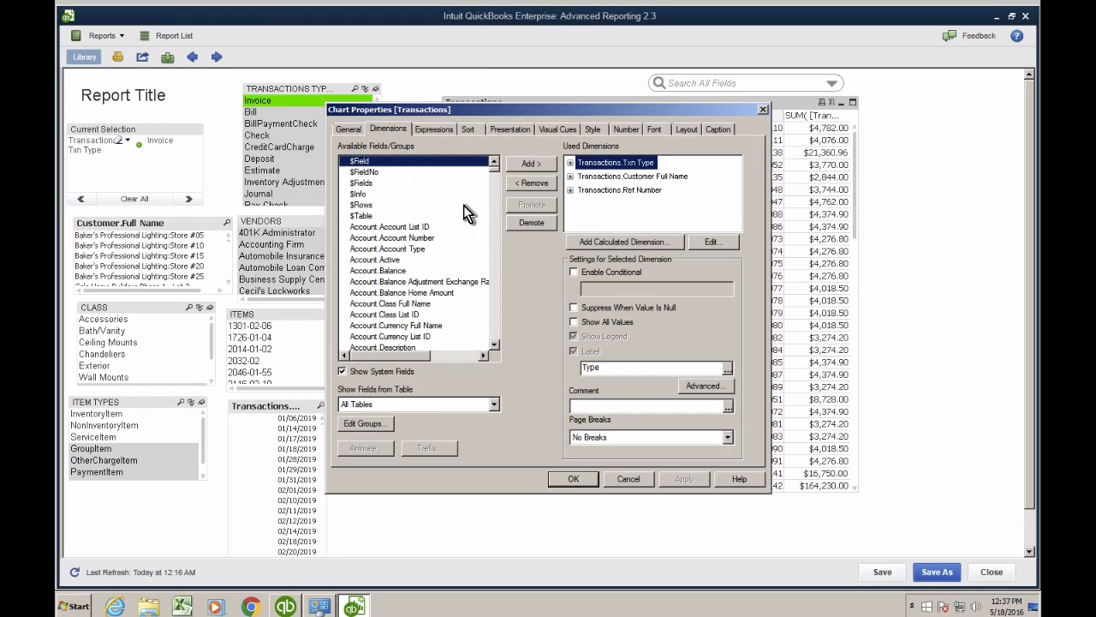
click(651, 176)
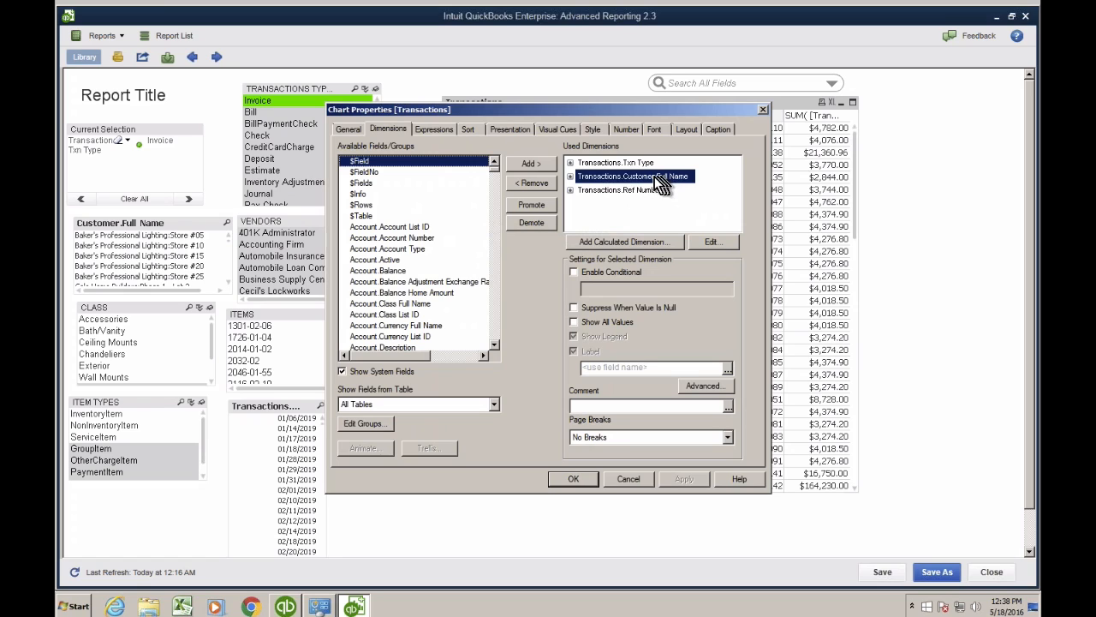
click(537, 185)
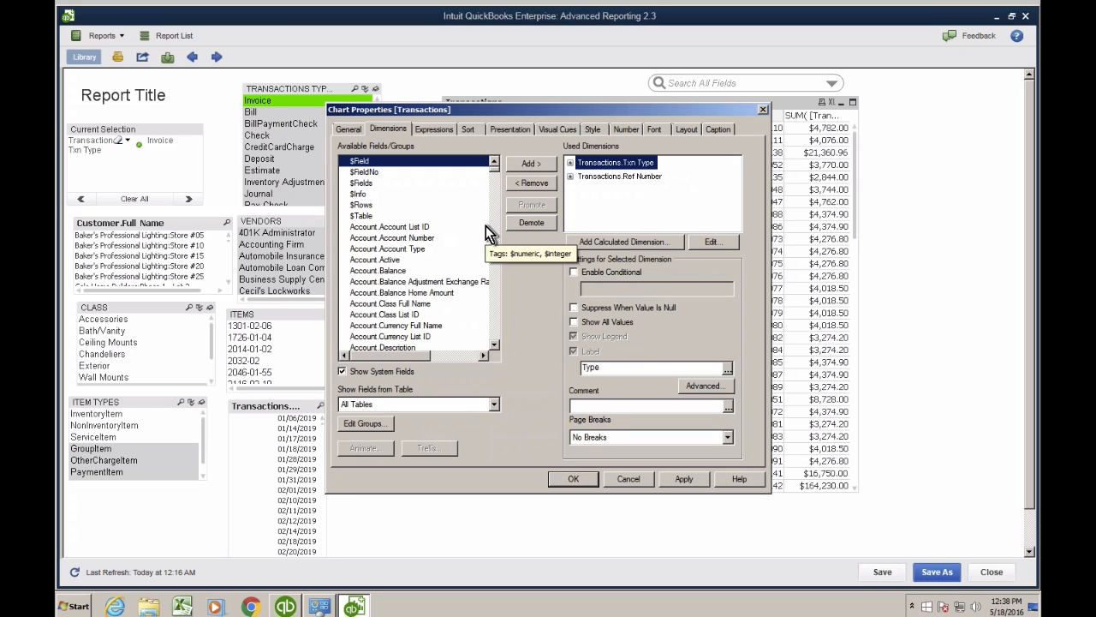
- Add Transactions.Currency Name from the Transactions table as the chart's third dimension, apply it, and widen its column
click(382, 406)
scroll(381, 404, down, 10)
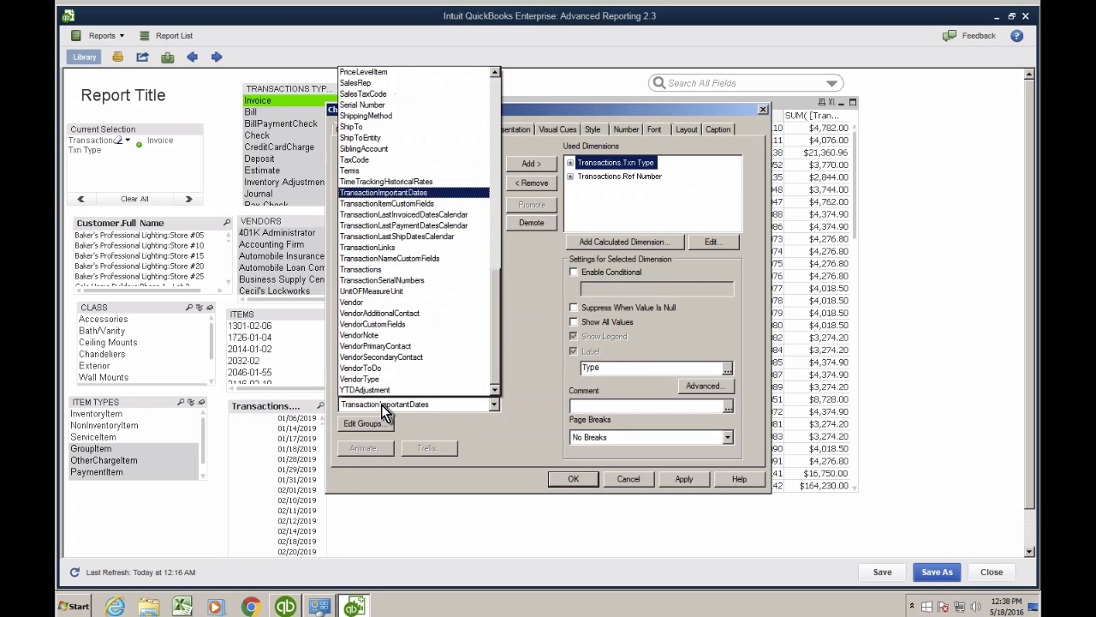
click(411, 270)
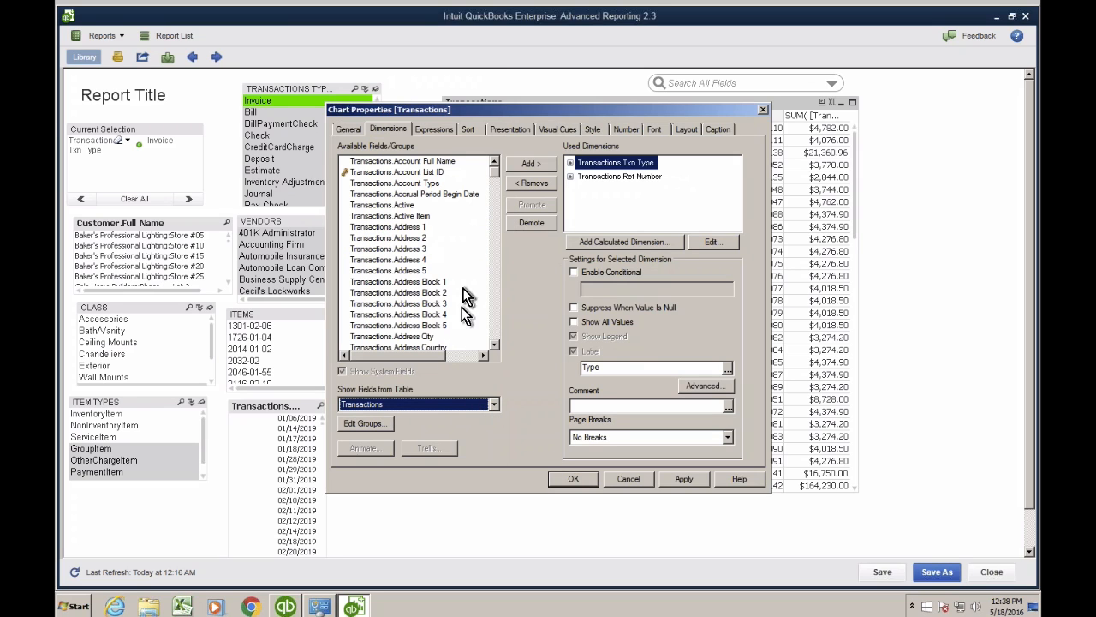
click(496, 272)
click(495, 275)
click(495, 275)
click(495, 274)
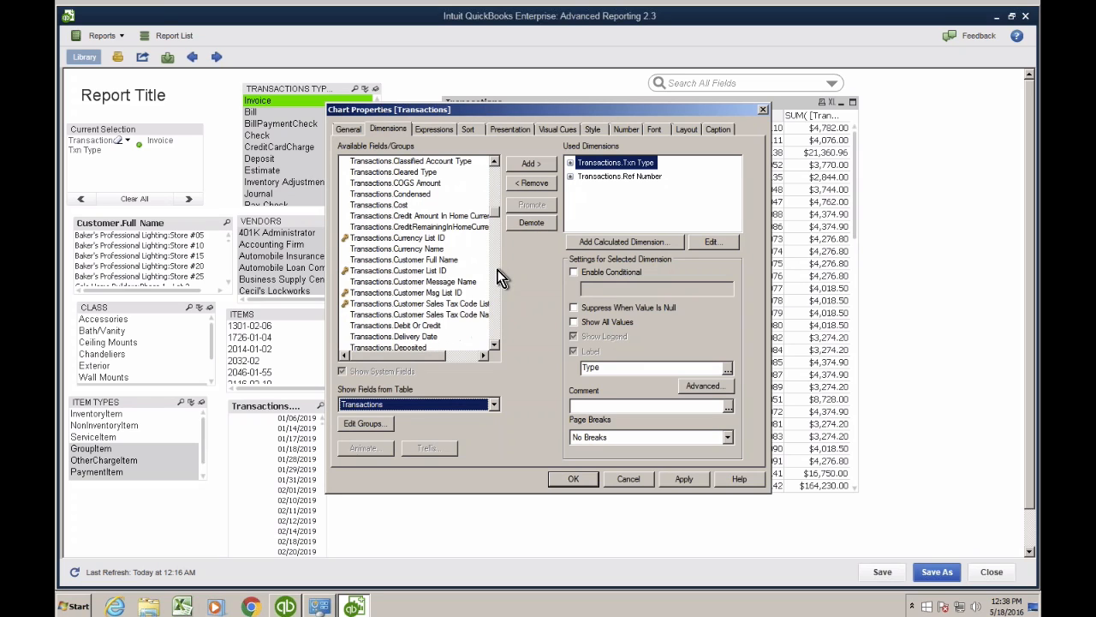
click(441, 259)
click(430, 250)
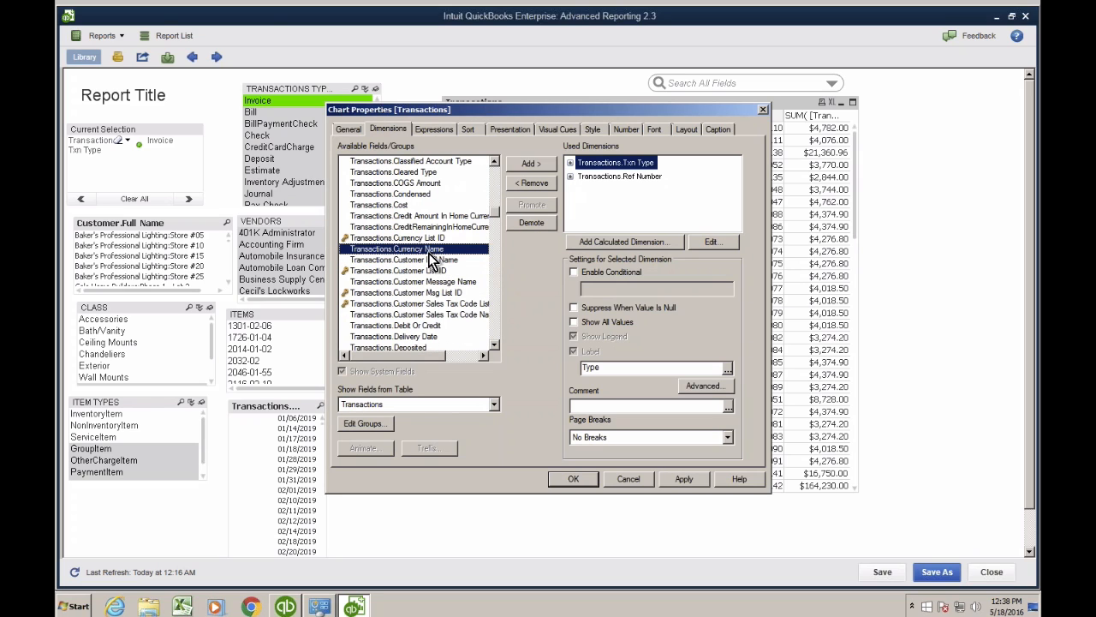
click(533, 167)
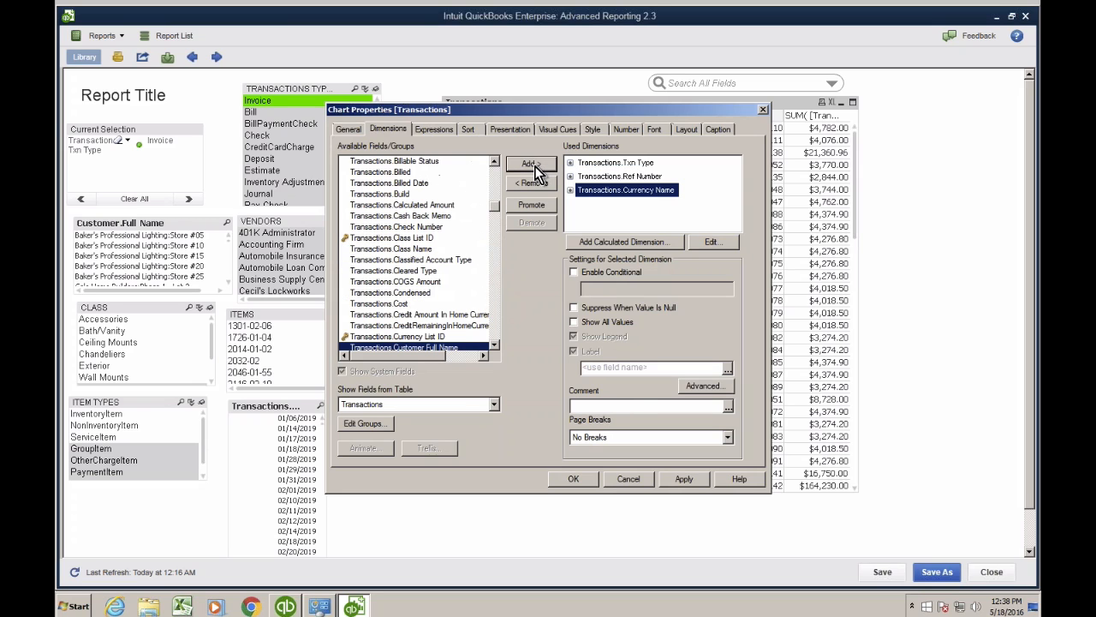
click(681, 477)
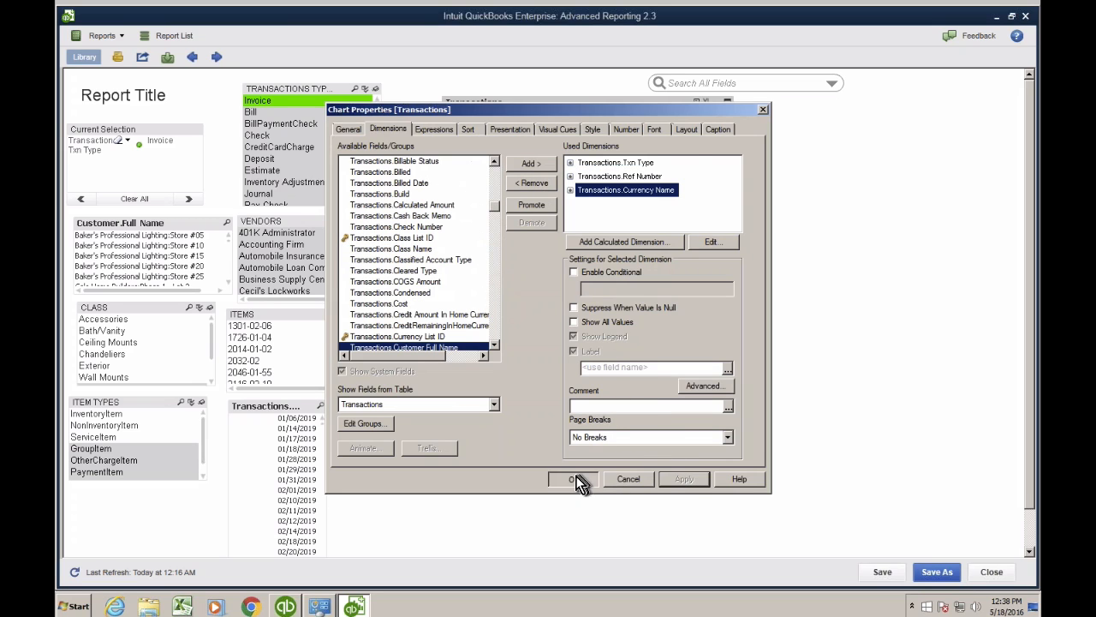
click(574, 478)
drag(659, 115, 686, 114)
- Remove Transactions.Currency Name from the Transactions chart's used dimensions
right_click(617, 101)
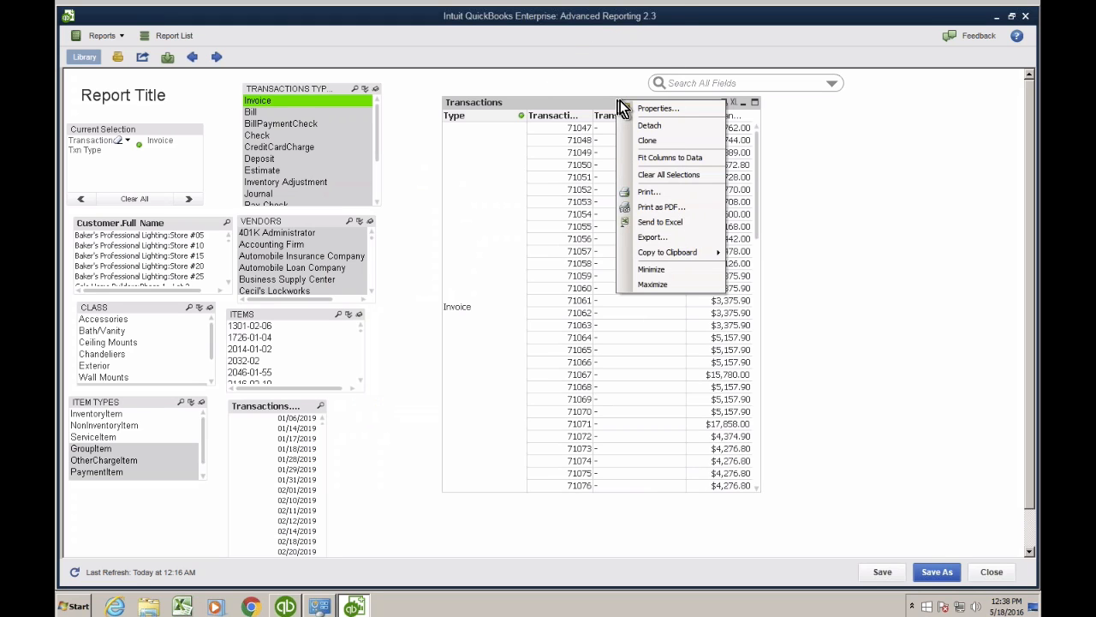
click(656, 108)
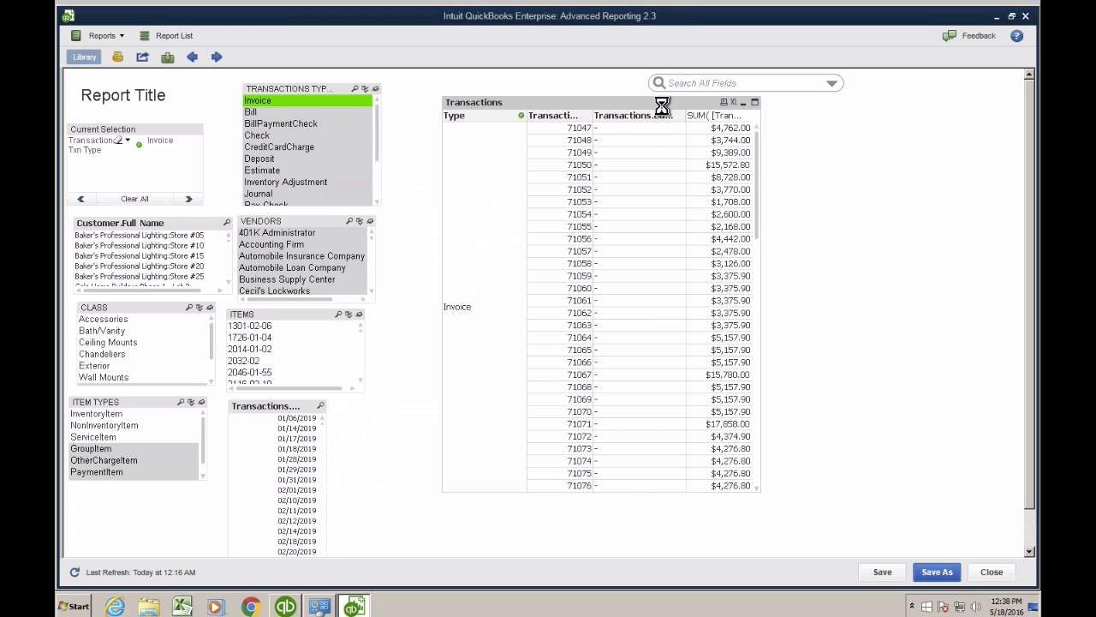
click(660, 190)
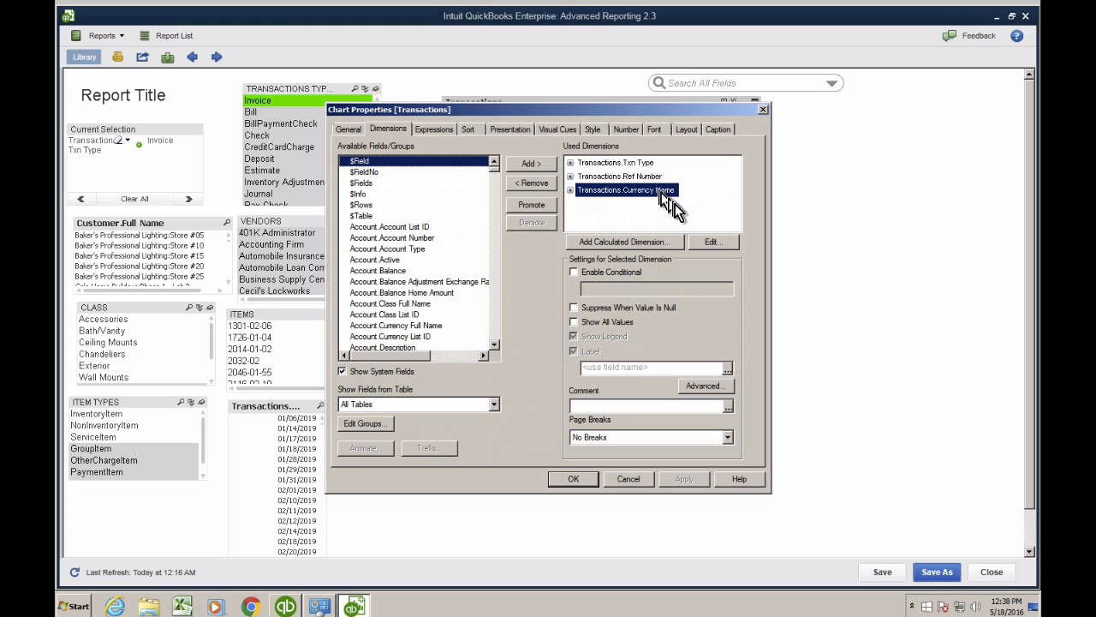
click(535, 184)
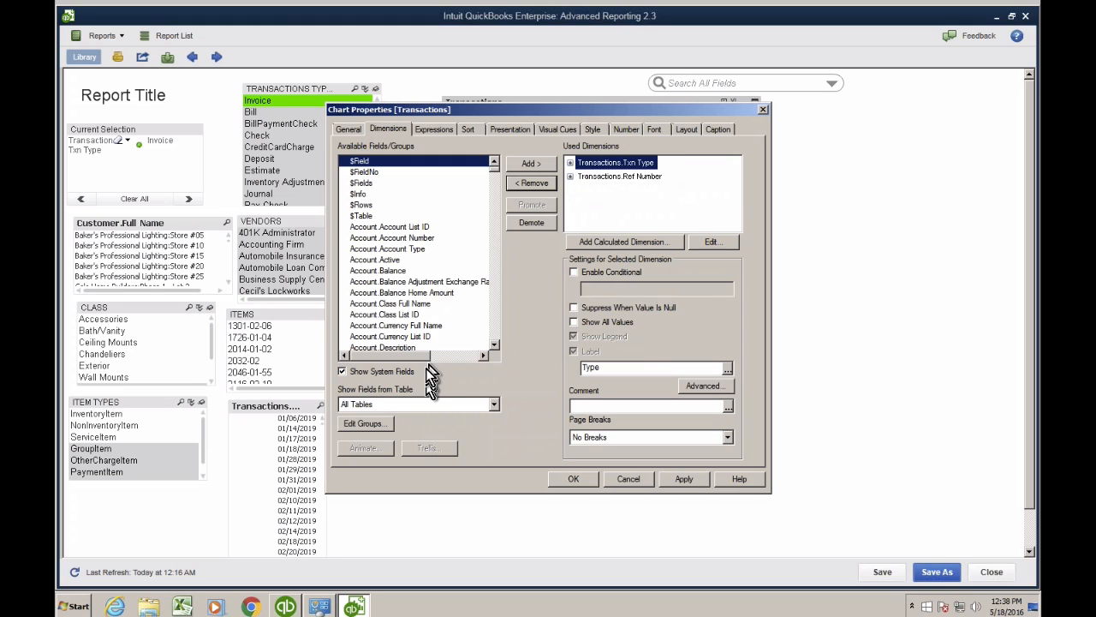
- Add Transactions.Customer Full Name from the Transactions table below Transactions.Ref Number in the chart's used dimensions
click(393, 405)
click(389, 402)
key(t)
key(t)
key(t)
key(t)
key(t)
click(390, 403)
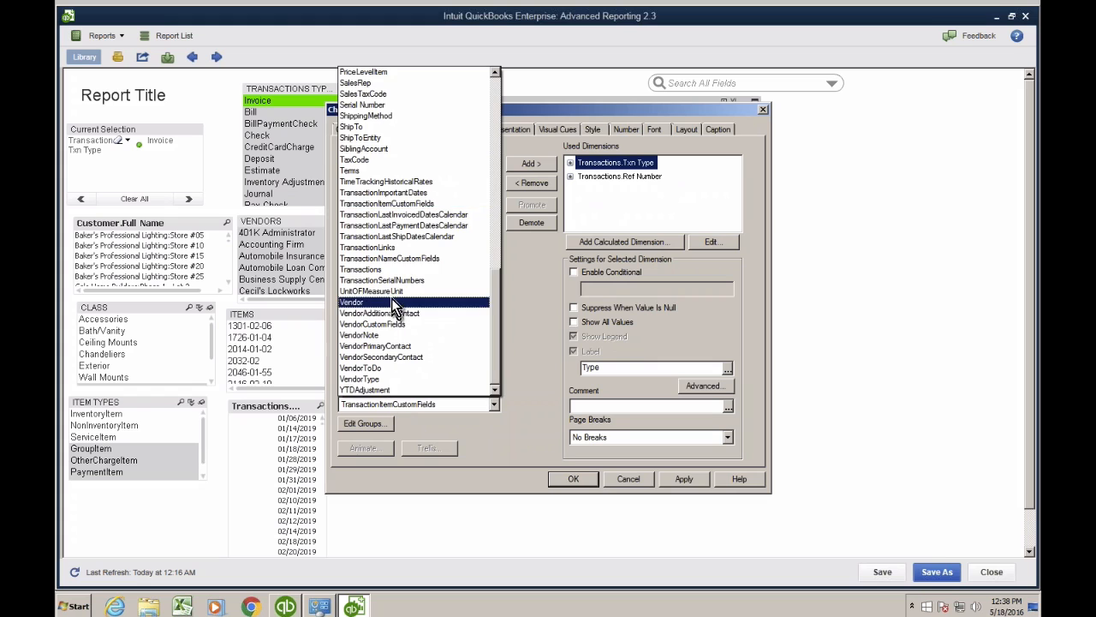
click(386, 272)
scroll(495, 291, down, 10)
click(495, 290)
click(432, 259)
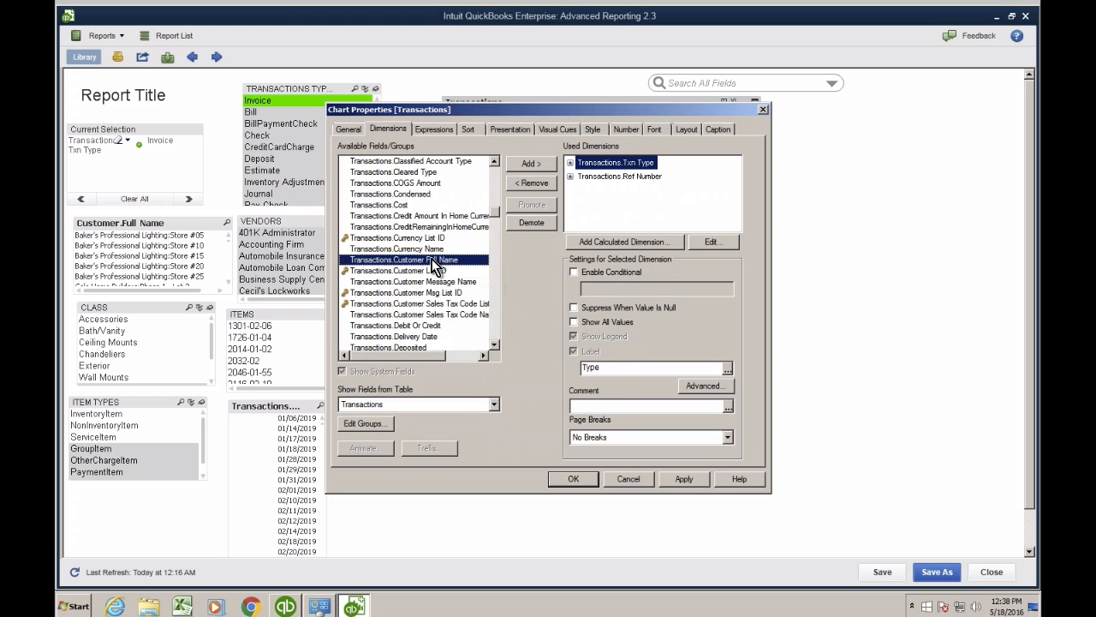
click(535, 165)
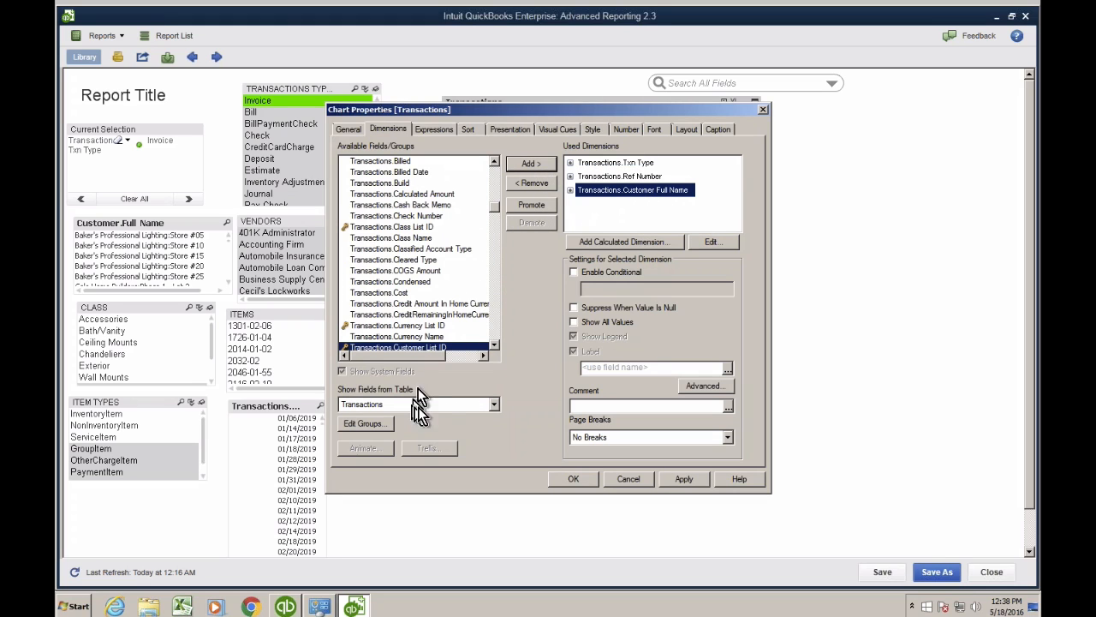
- Choose the Customer table as the source of the available dimension fields
click(450, 403)
drag(495, 319, 488, 133)
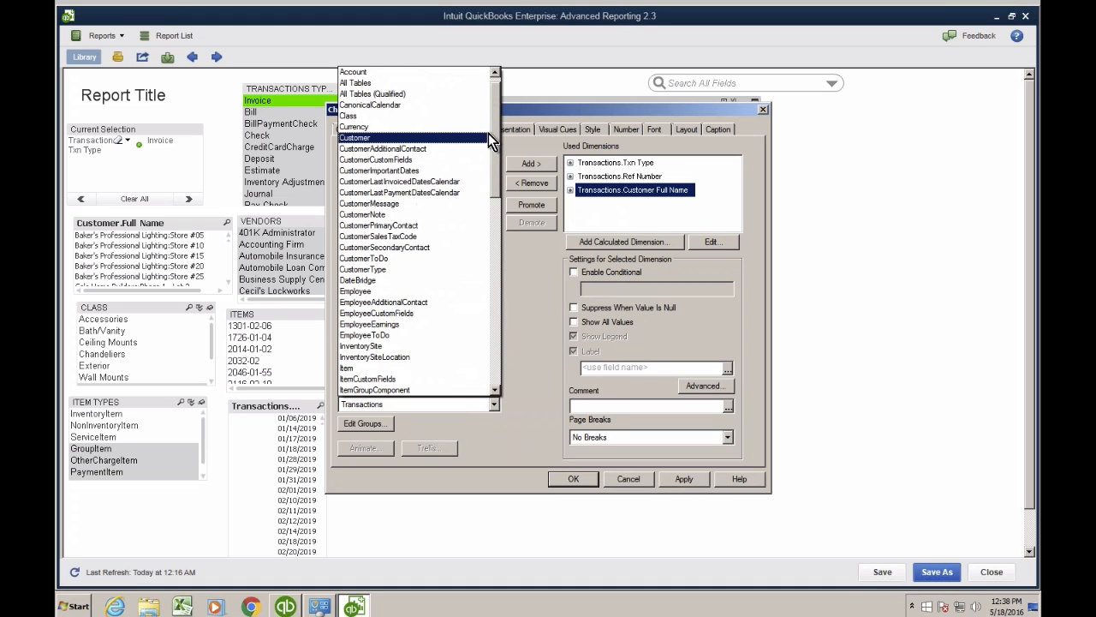
- Add Customer.Parent Full Name from the Customer table to the chart dimensions and promote it above Transactions.Customer Full Name
click(371, 139)
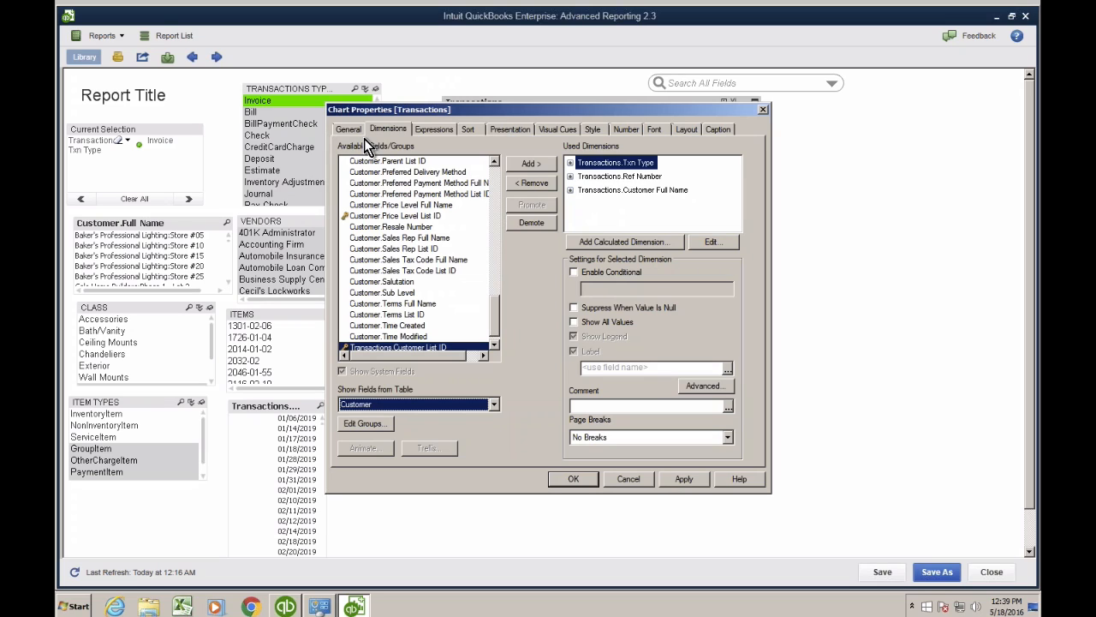
click(636, 192)
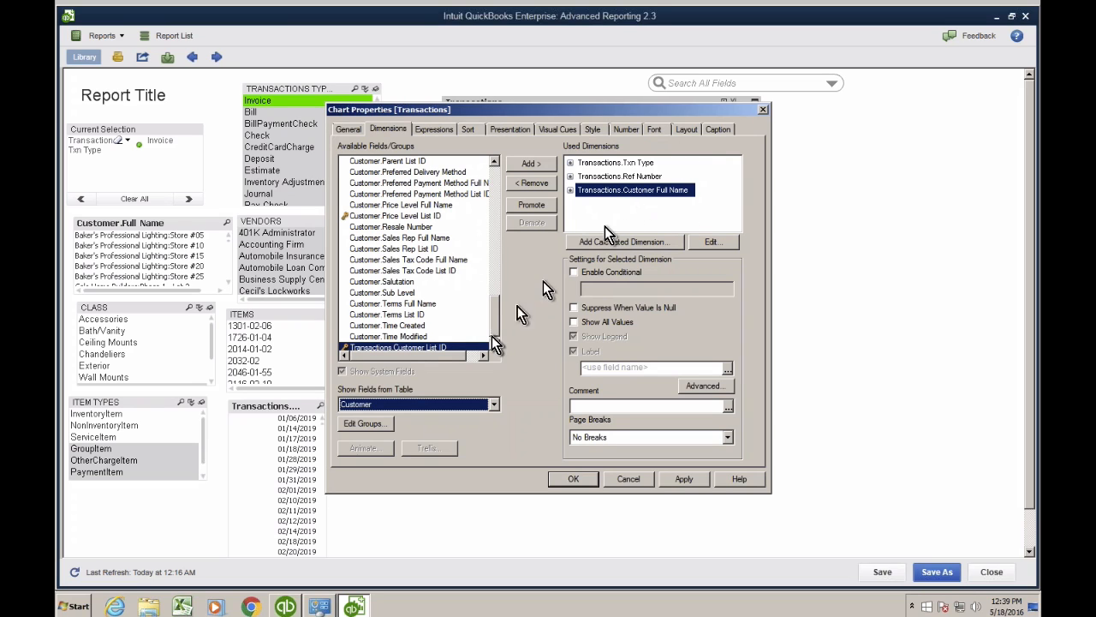
click(413, 403)
click(413, 403)
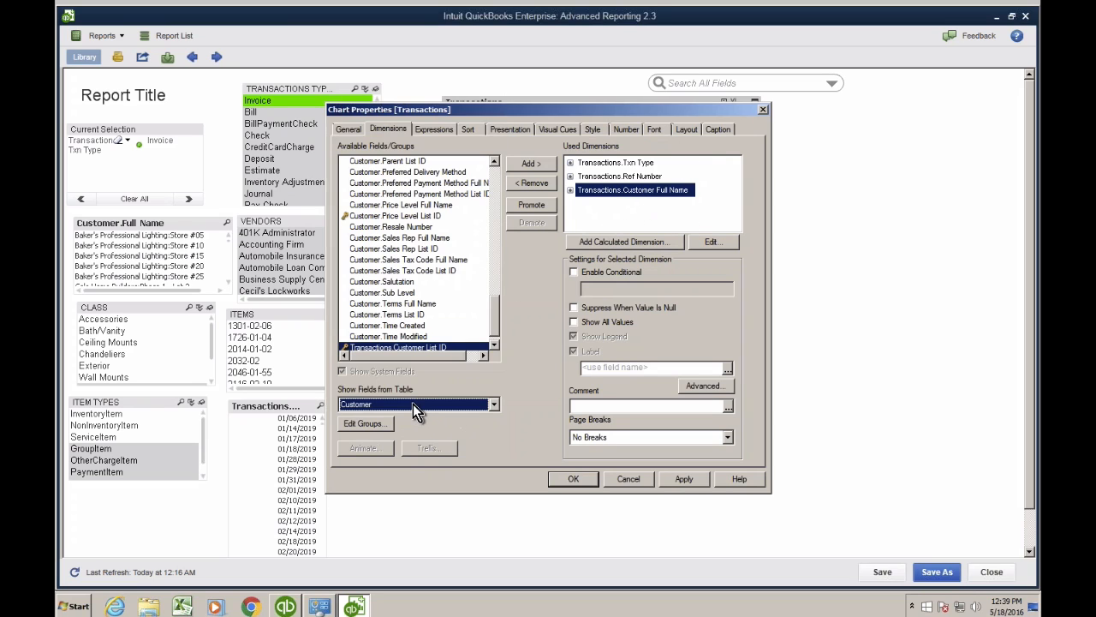
scroll(493, 300, up, 5)
mouse_move(494, 289)
mouse_down()
mouse_move(496, 224)
mouse_move(502, 300)
mouse_up()
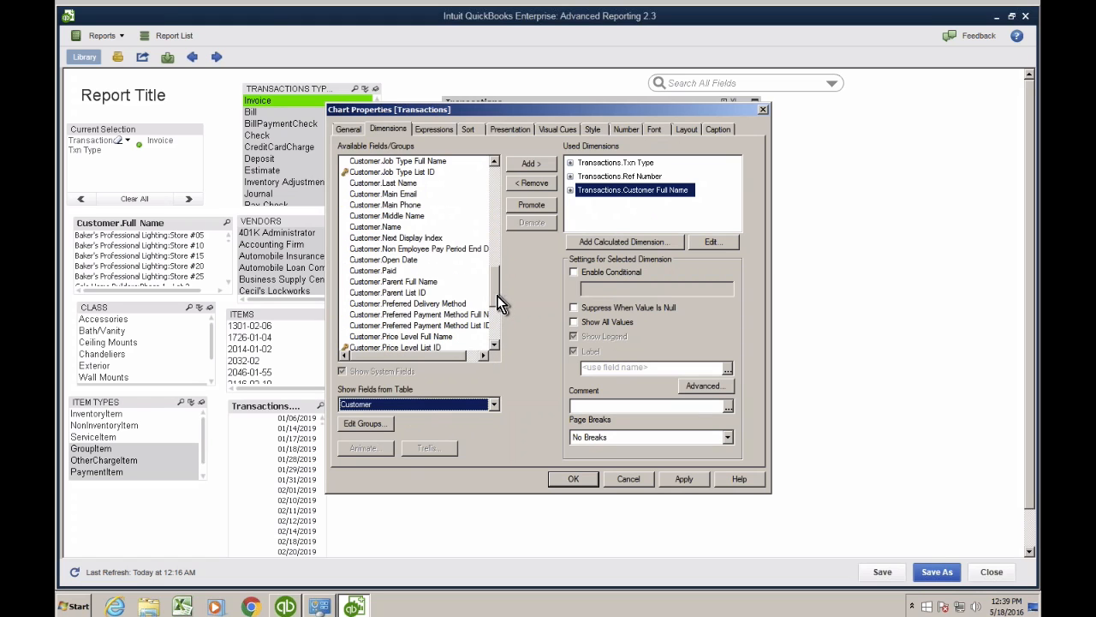
click(433, 281)
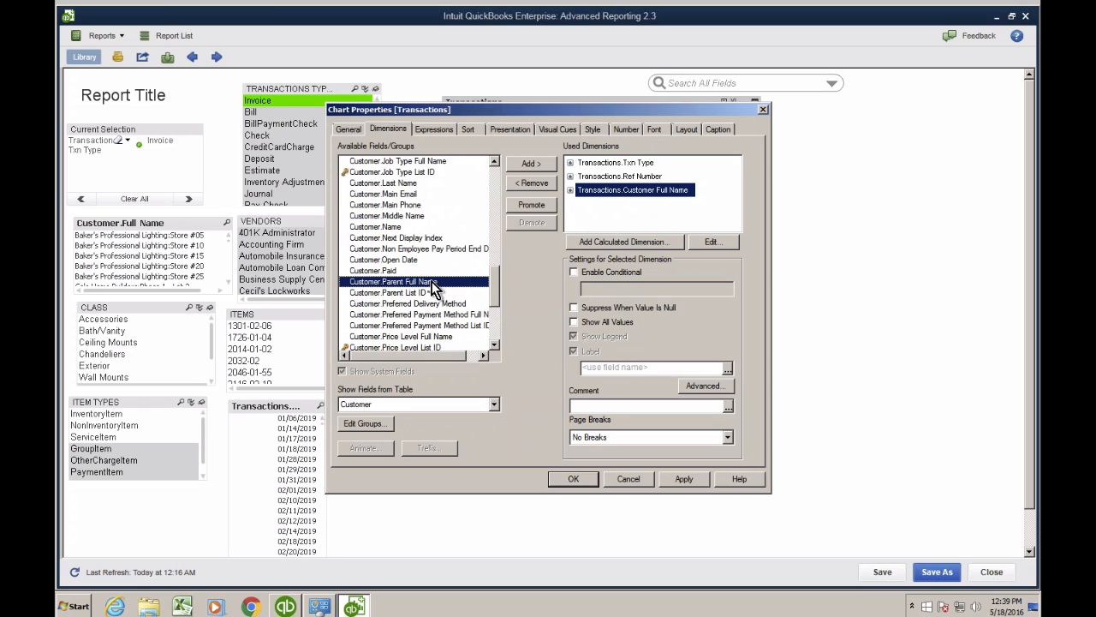
click(530, 165)
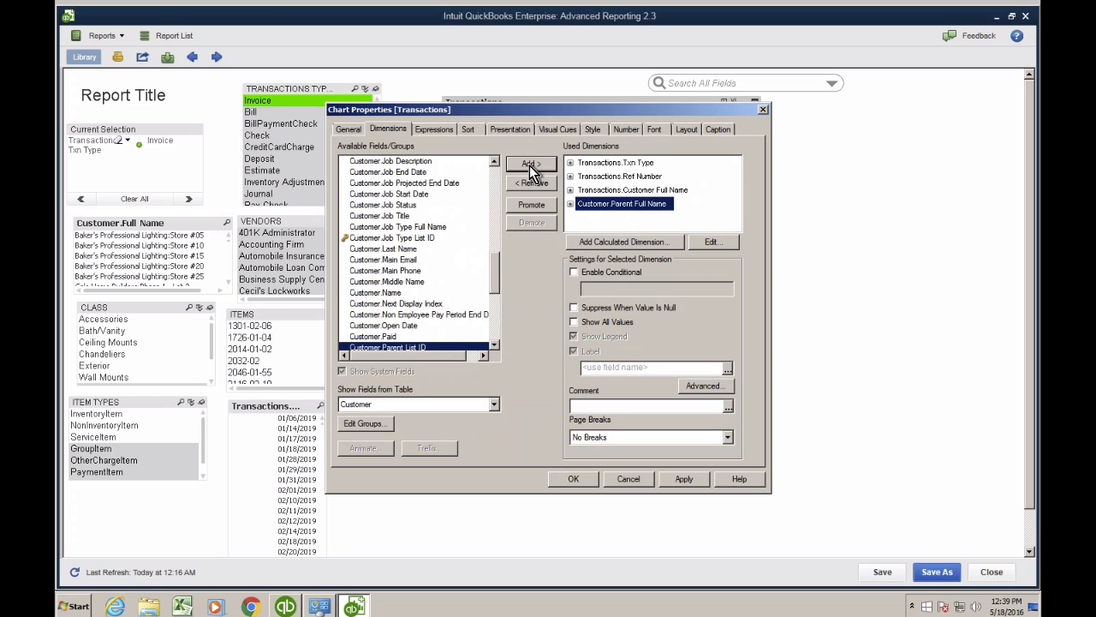
click(543, 204)
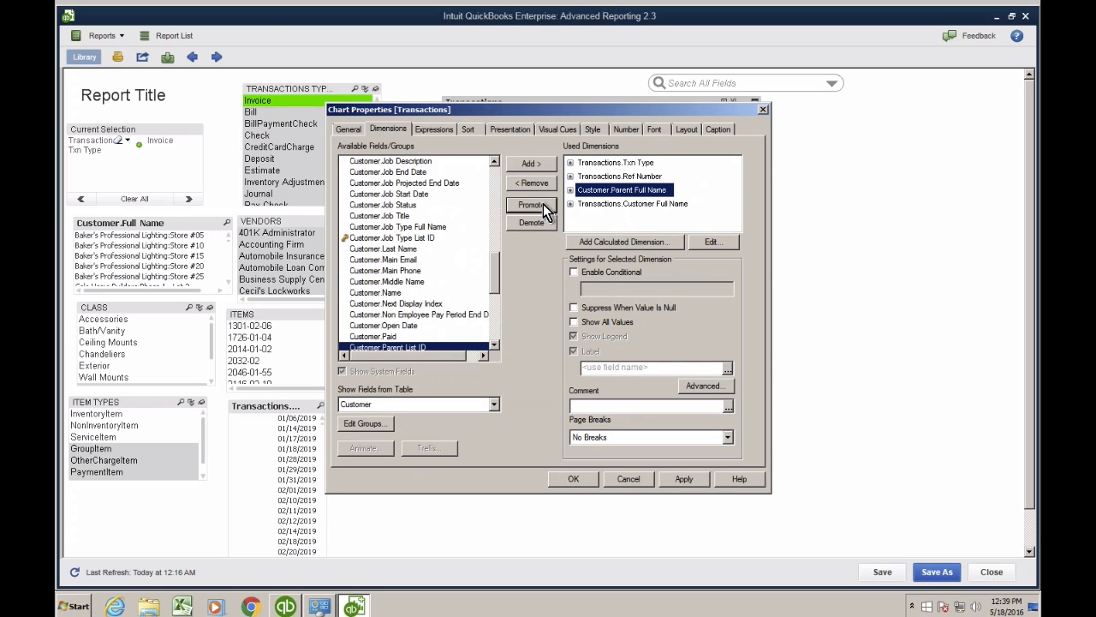
- Add the Customer.Name field from the Customer table to the chart's used dimensions
mouse_move(496, 284)
mouse_down()
mouse_move(498, 323)
mouse_move(501, 283)
mouse_up()
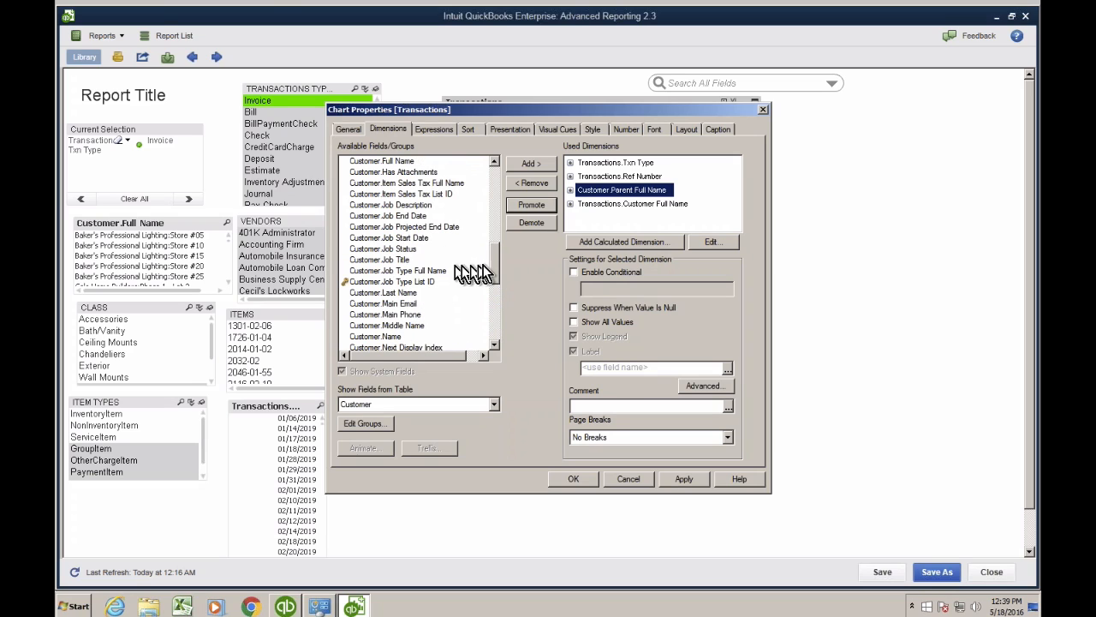
mouse_move(490, 263)
mouse_down()
mouse_move(495, 183)
mouse_move(498, 264)
mouse_up()
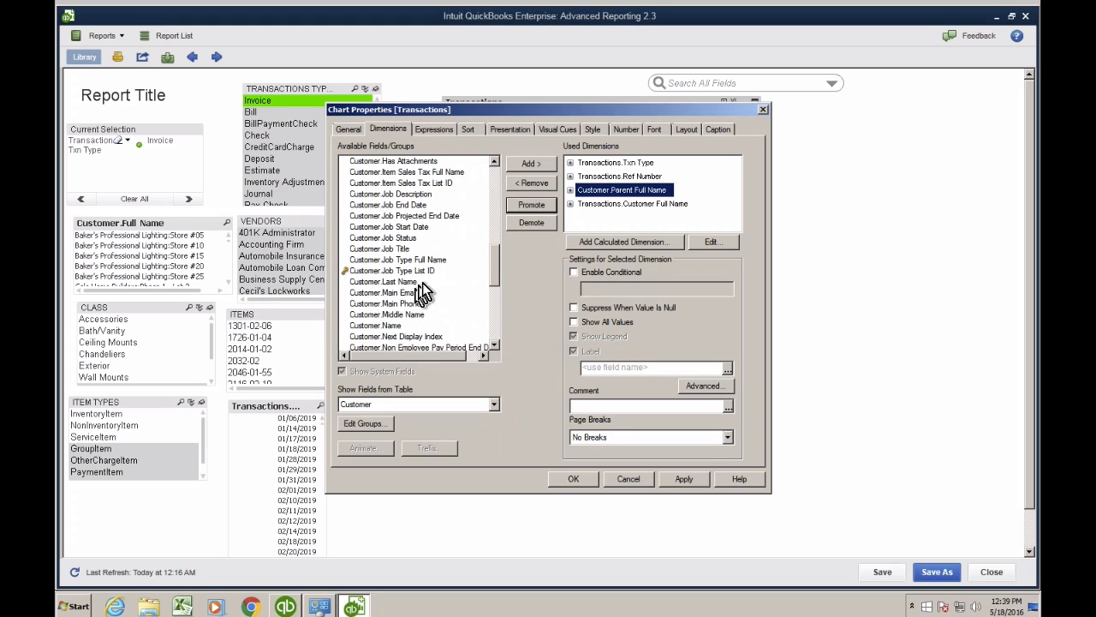
scroll(504, 276, down, 1)
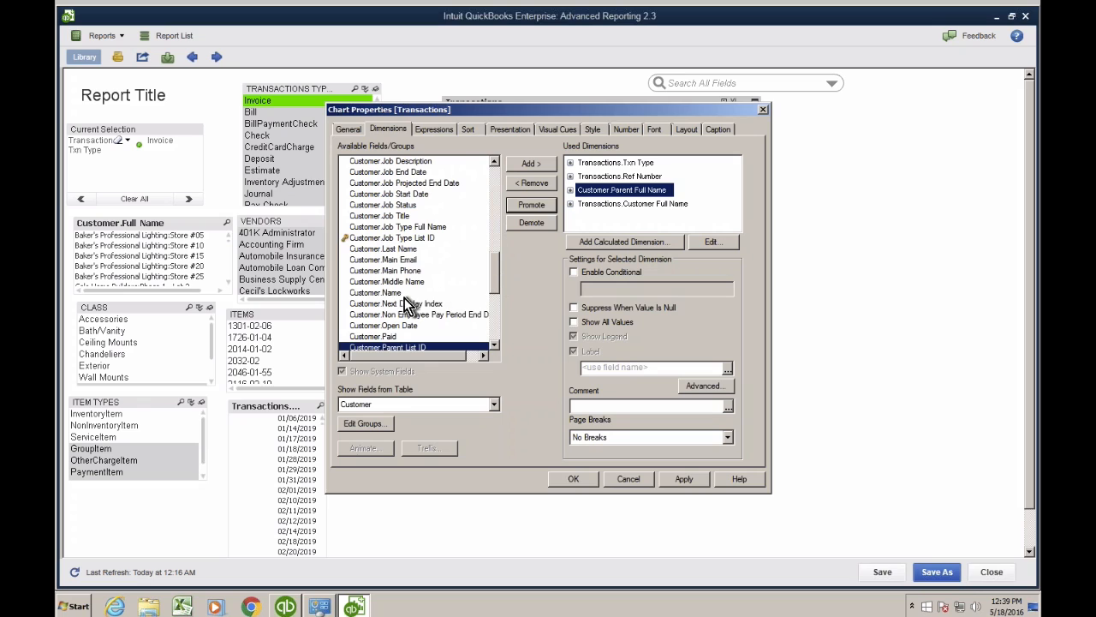
click(399, 293)
drag(493, 281, 493, 302)
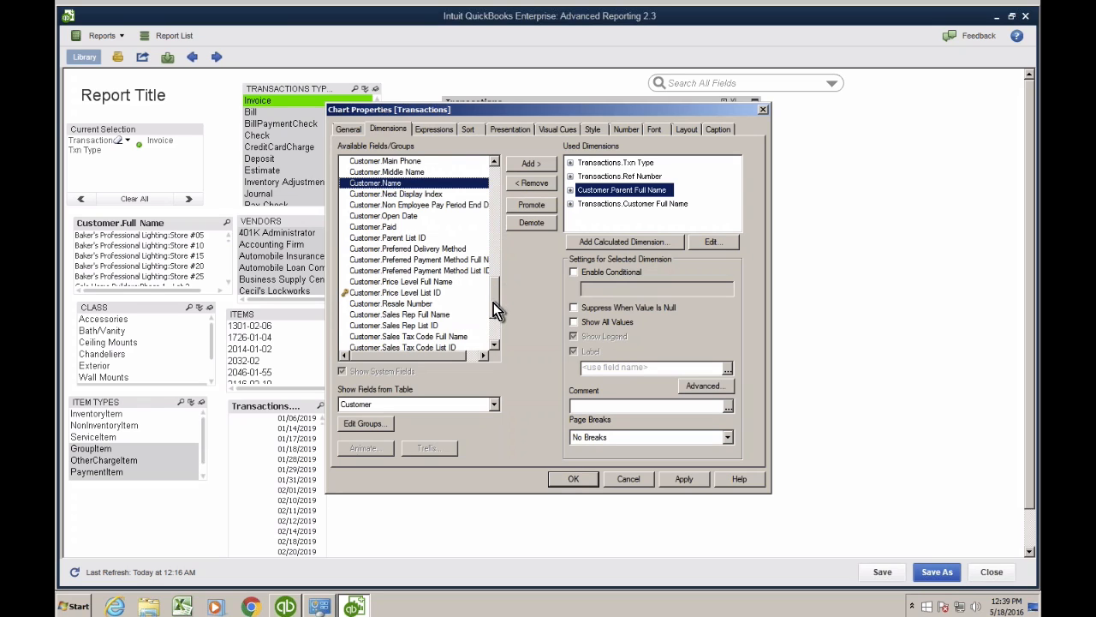
click(532, 165)
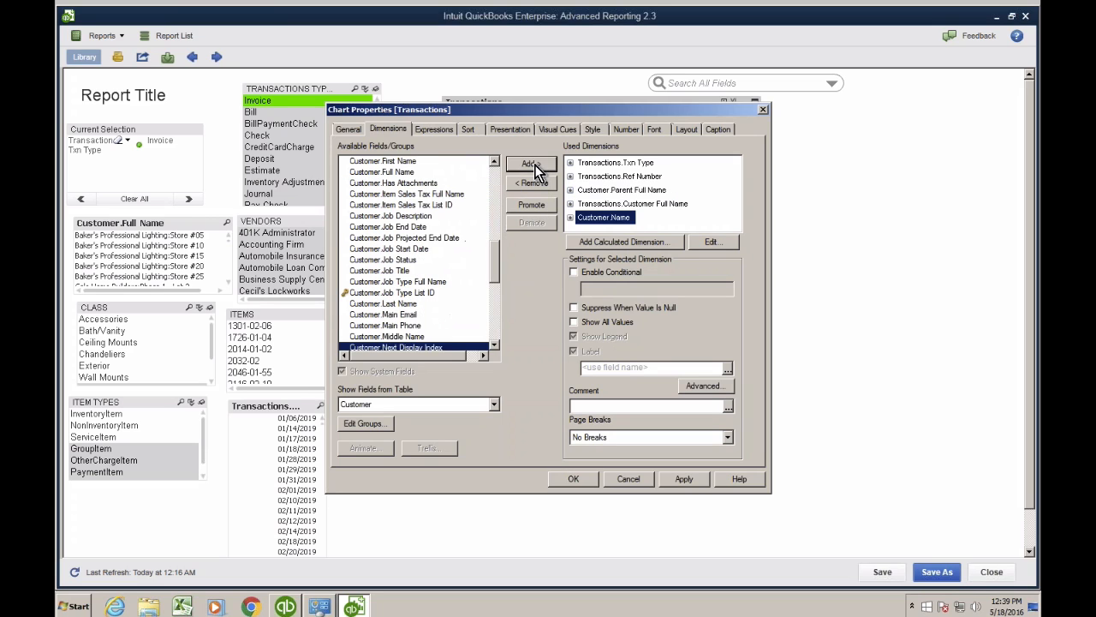
- Remove the Transactions.Customer Full Name dimension and apply the changes to the Transactions chart
click(637, 206)
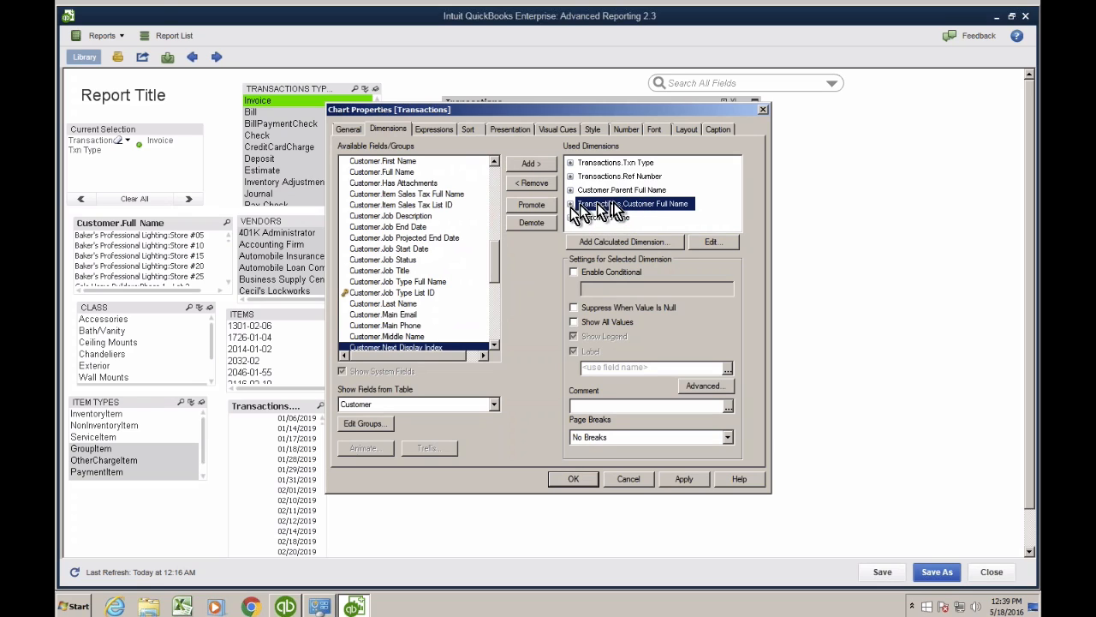
click(536, 183)
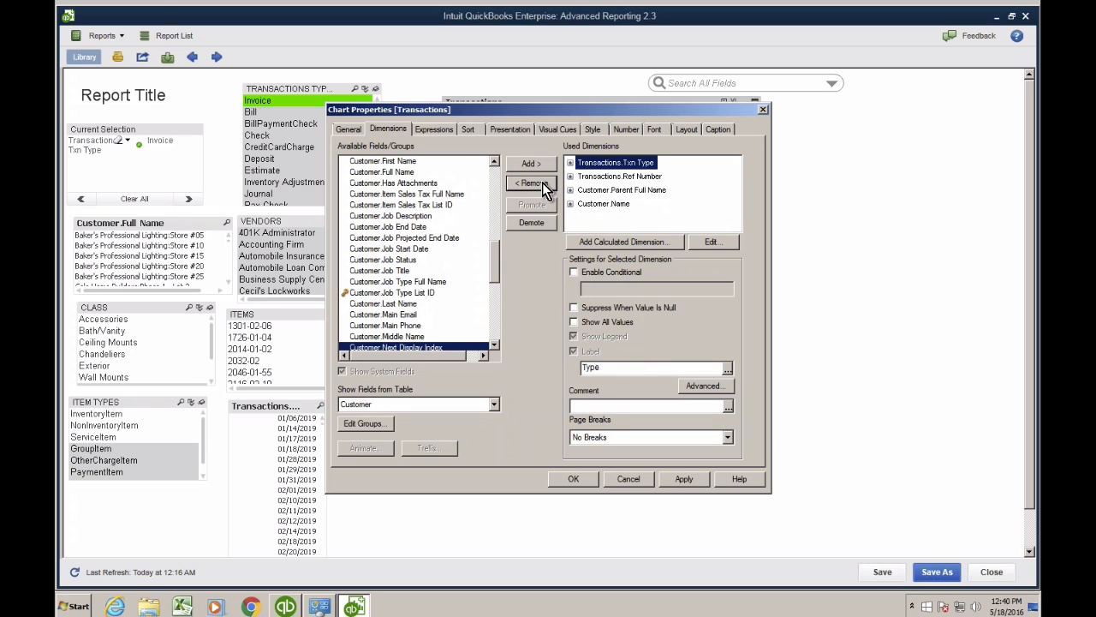
click(627, 204)
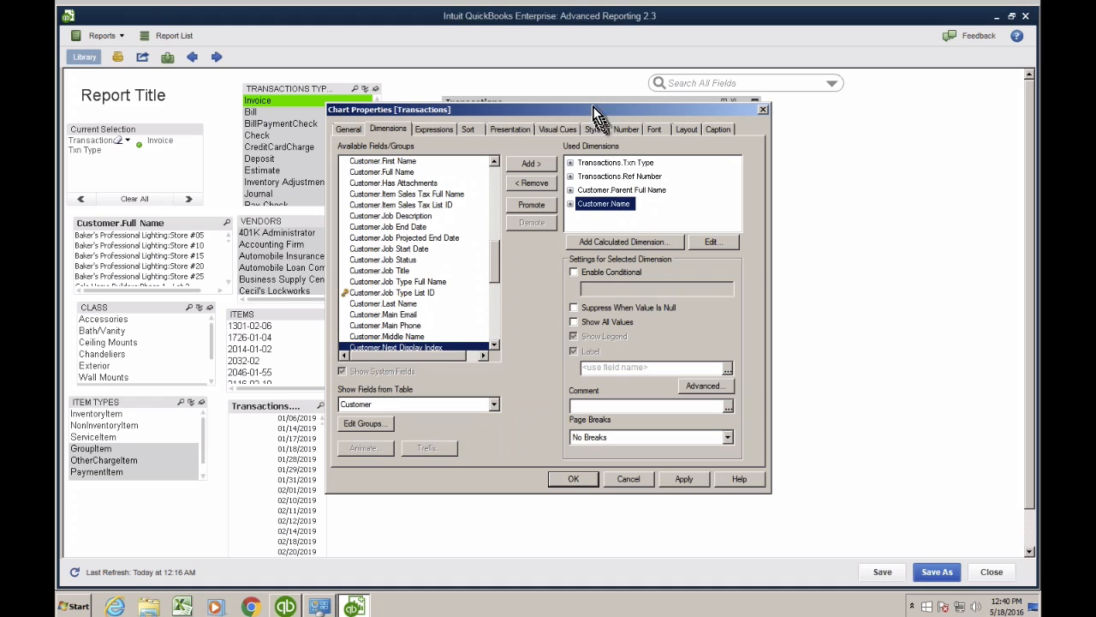
drag(590, 105, 299, 94)
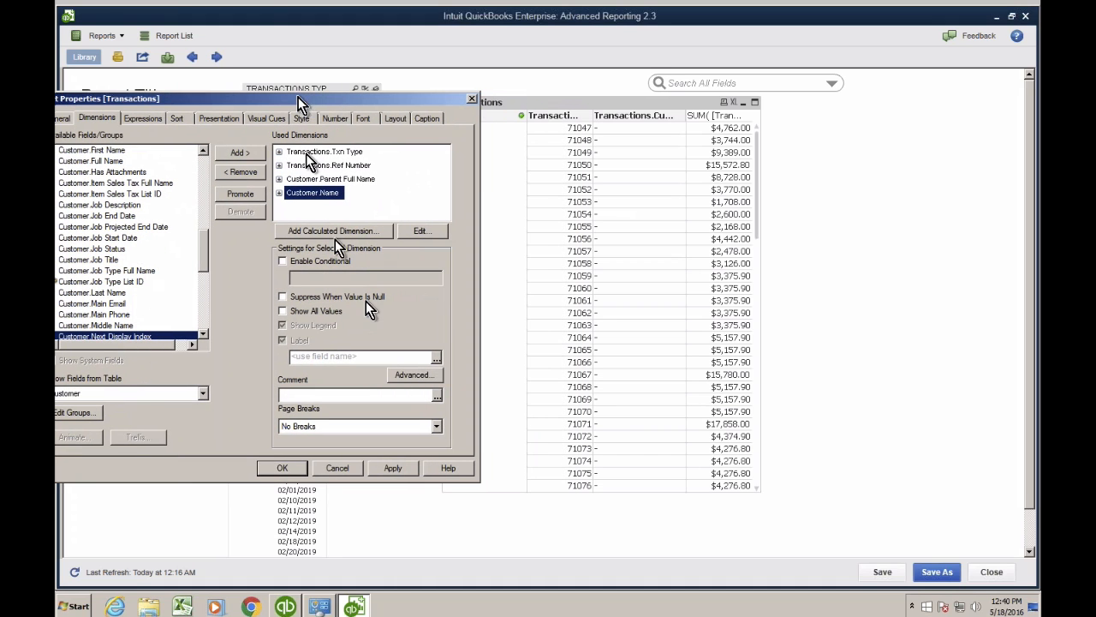
click(398, 464)
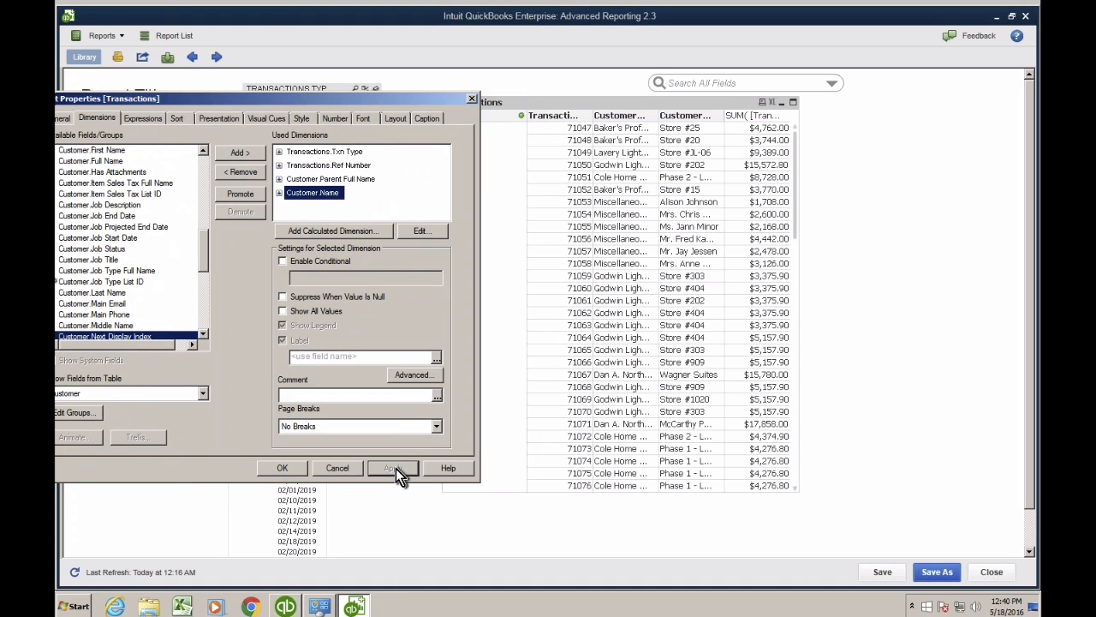
click(283, 469)
- Move the parent name and Customer.Name columns ahead of the transaction number column and widen both of them
drag(634, 118, 531, 119)
drag(675, 111, 609, 116)
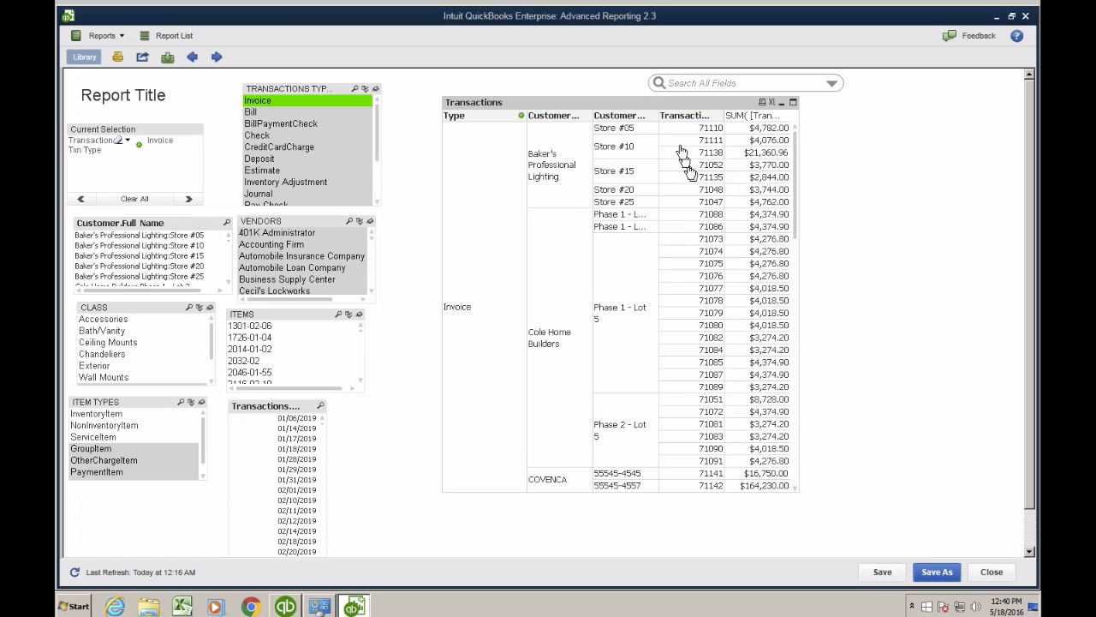
drag(659, 115, 684, 116)
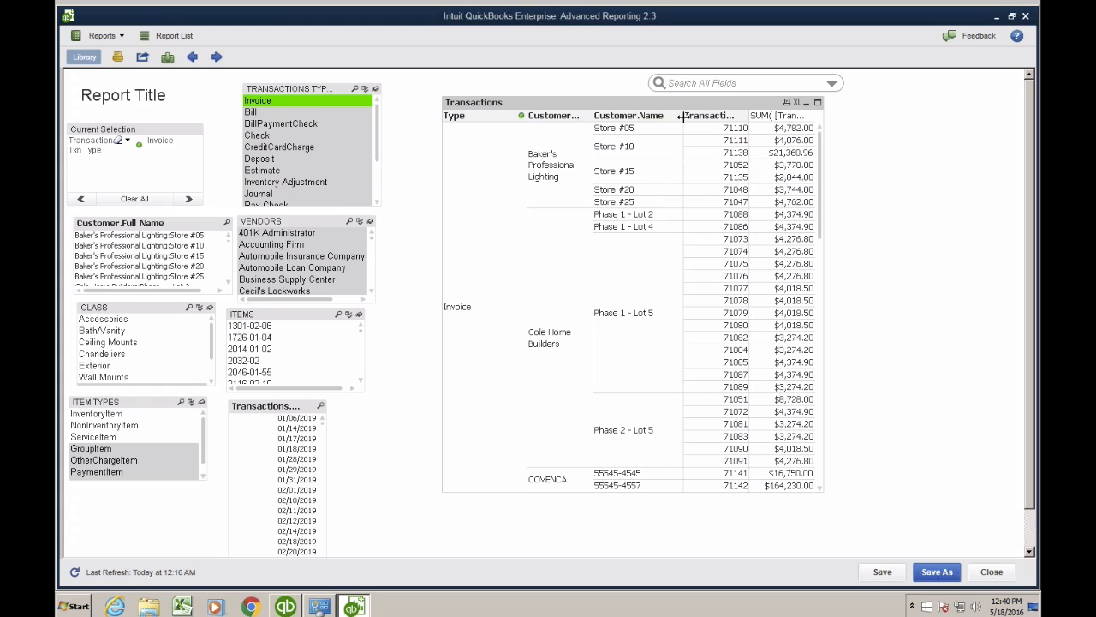
drag(593, 115, 617, 117)
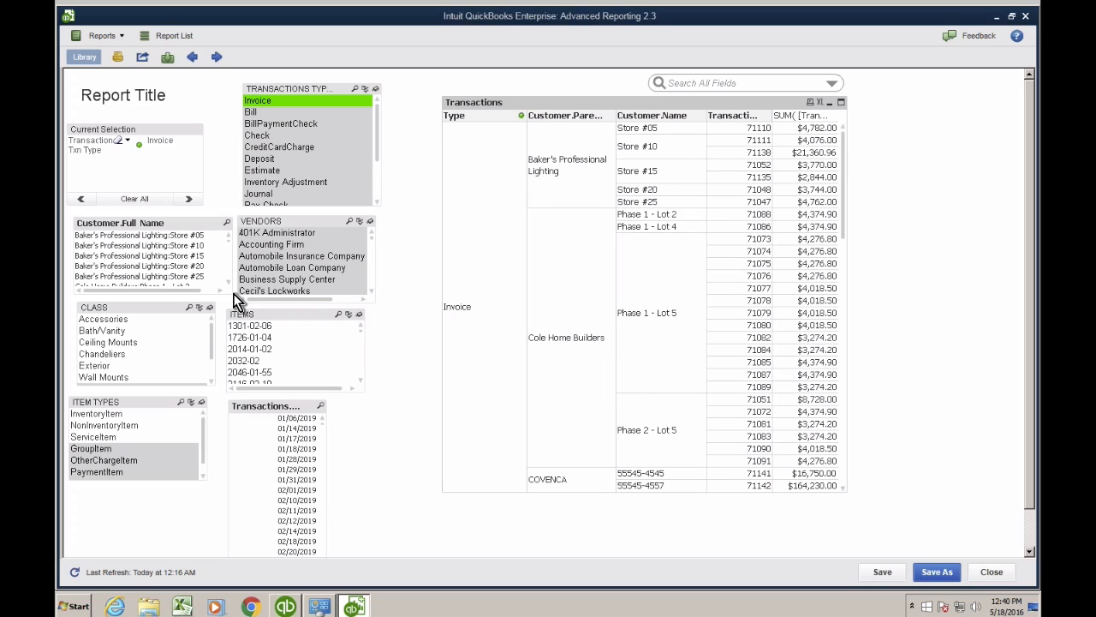
- Add Item.Full Name from the Item table as a dimension of the Transactions chart
right_click(527, 113)
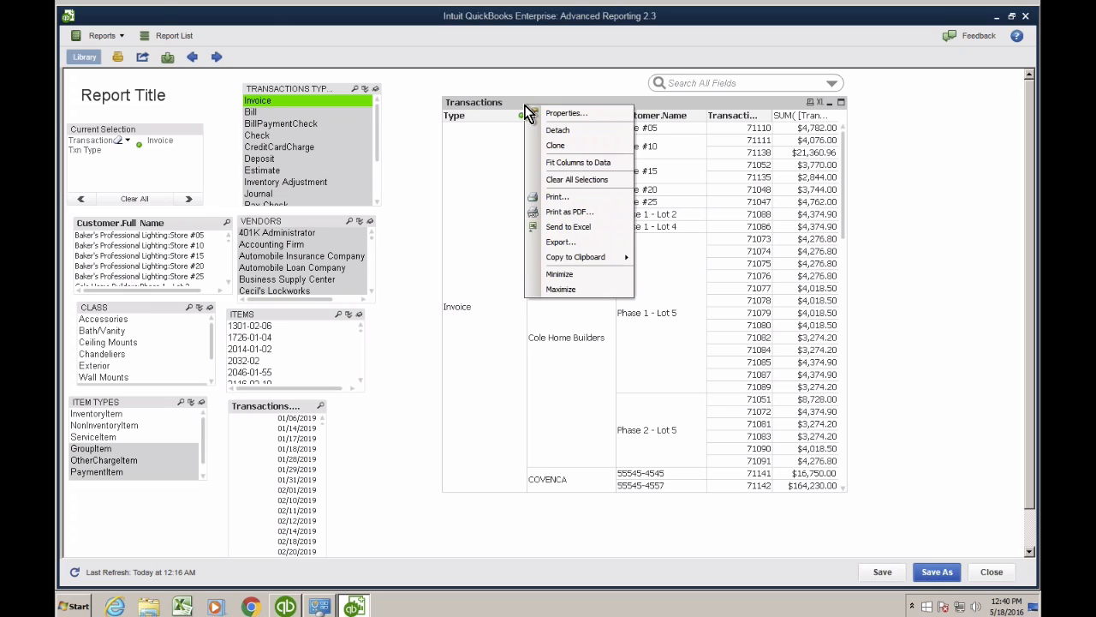
click(562, 113)
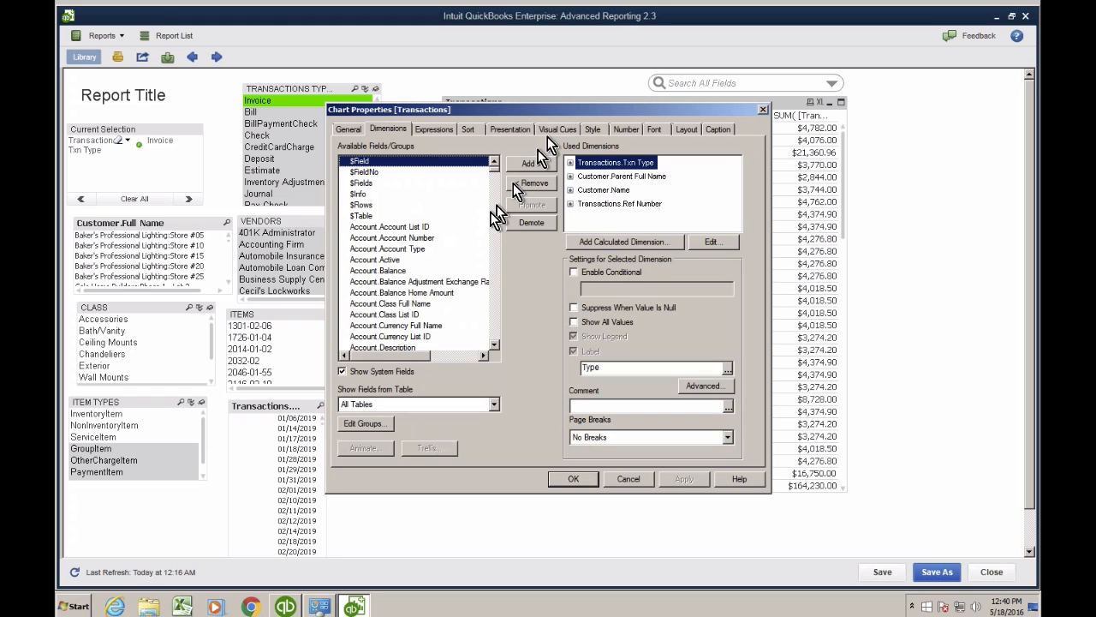
click(410, 405)
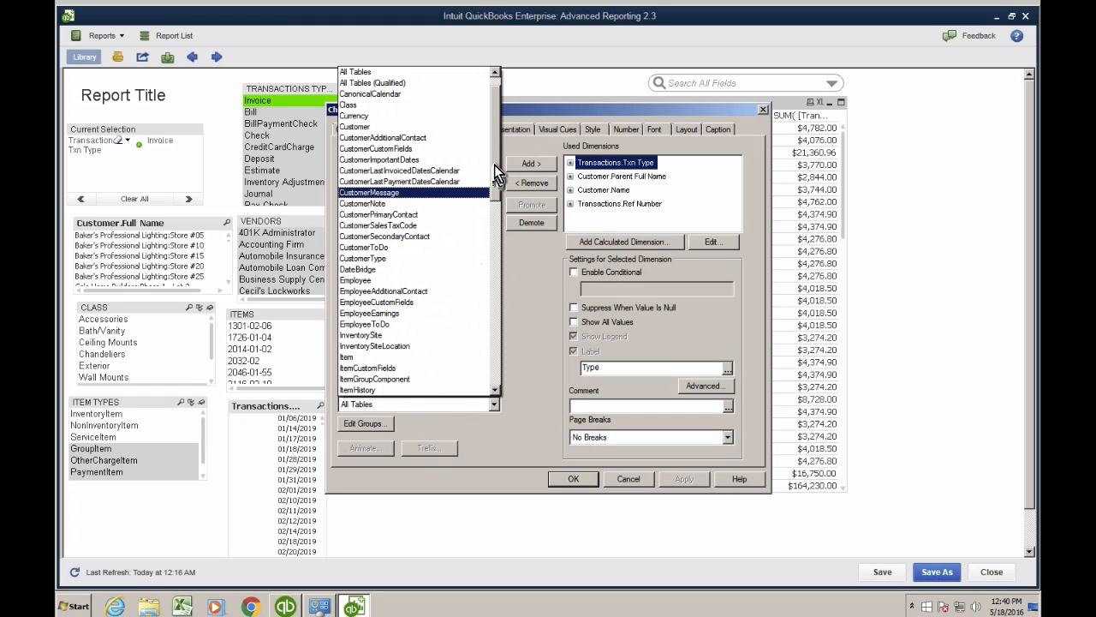
drag(493, 170, 496, 266)
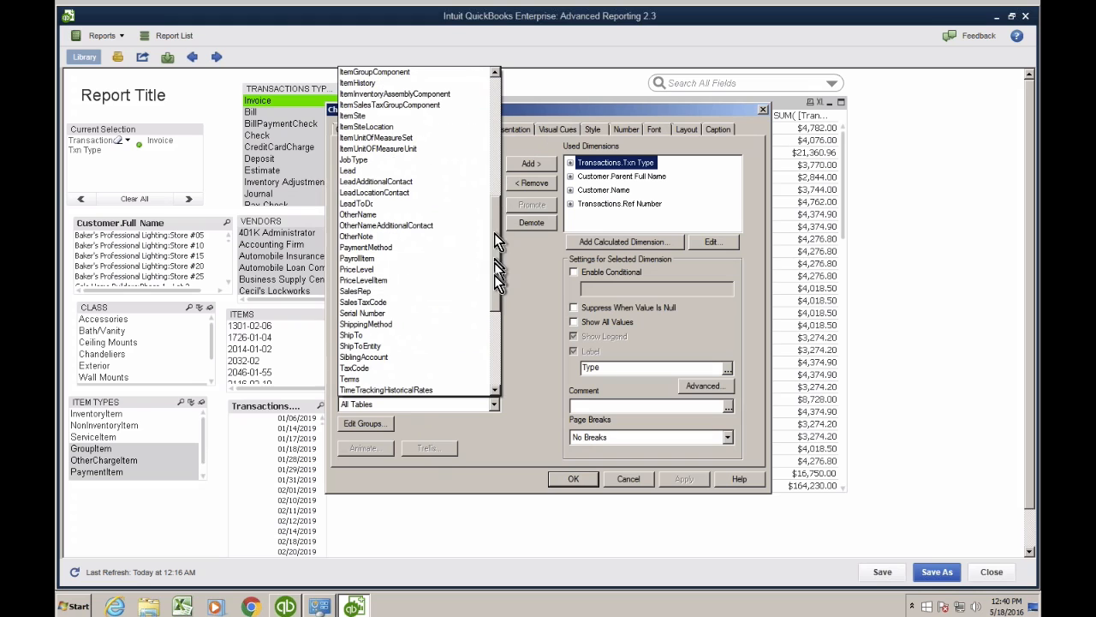
drag(491, 219, 495, 245)
click(407, 150)
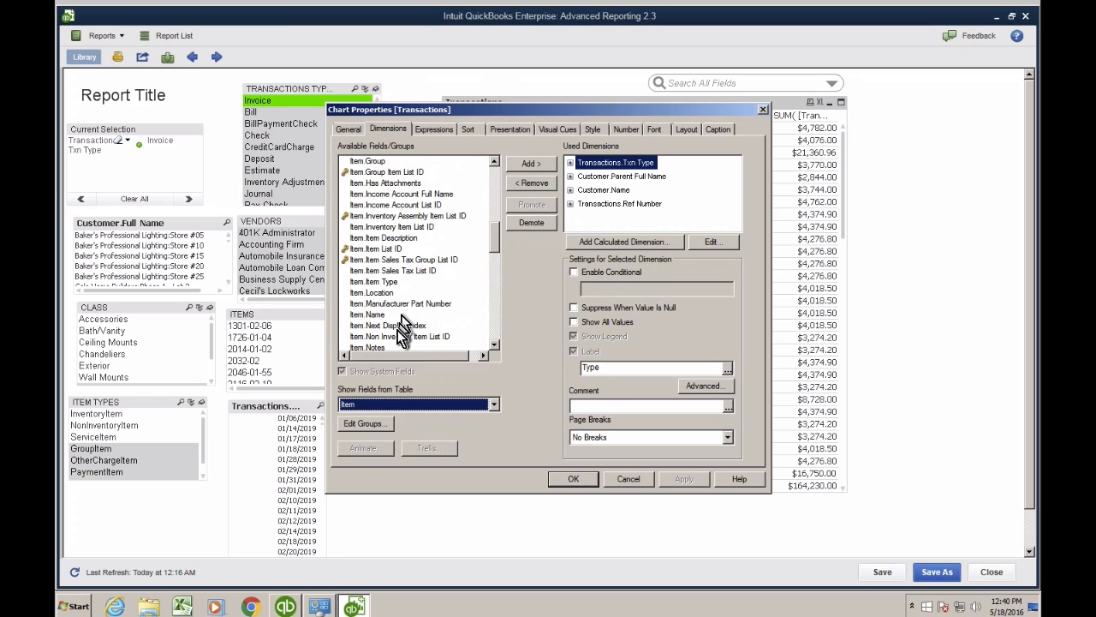
drag(496, 254, 495, 243)
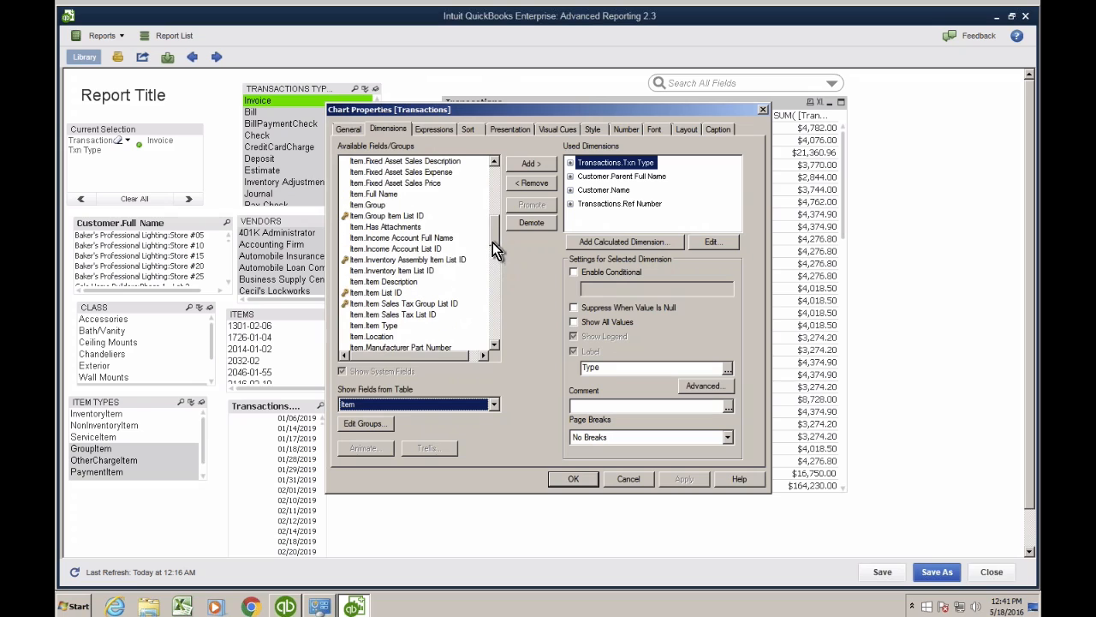
click(390, 194)
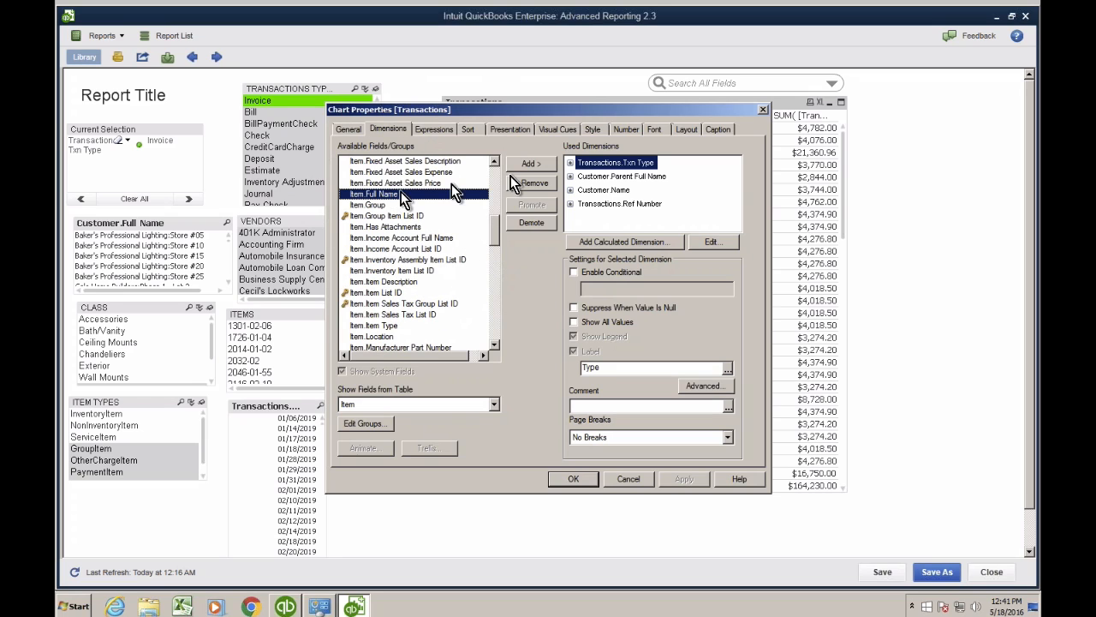
click(548, 163)
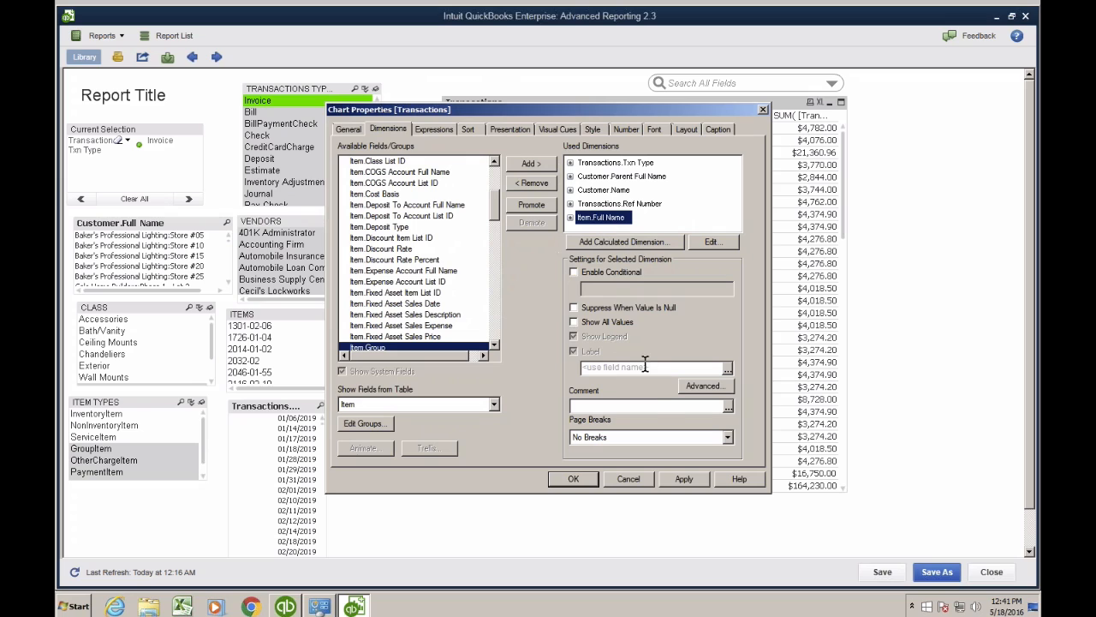
- Label the Item.Full Name dimension "Item", apply the change, and widen the Item column in the chart
click(603, 367)
text(Item)
click(690, 479)
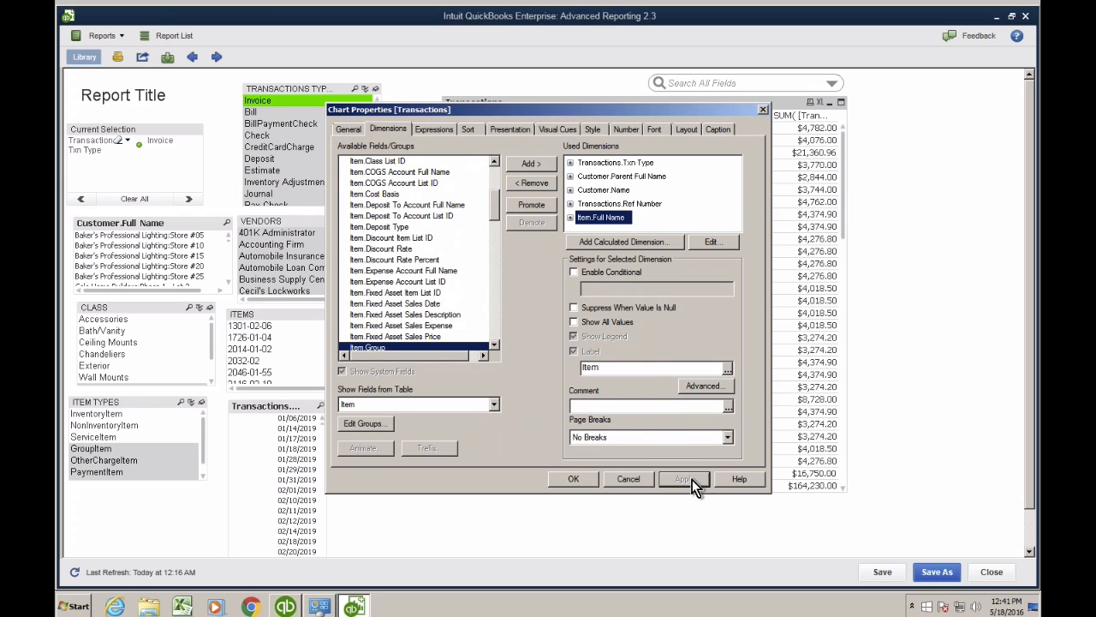
click(570, 482)
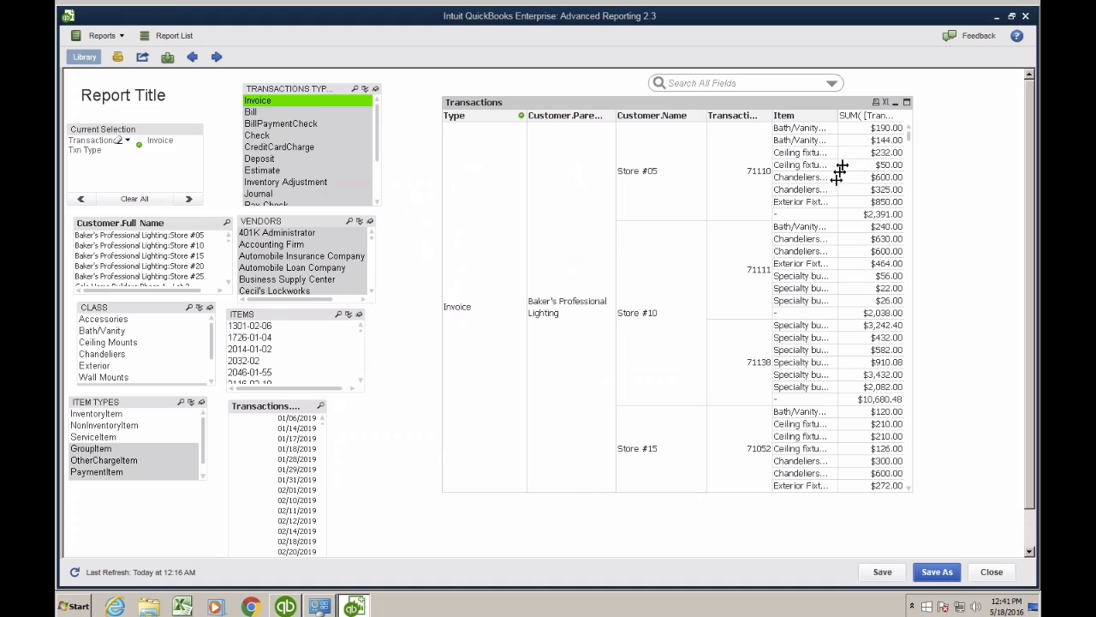
drag(781, 104, 865, 113)
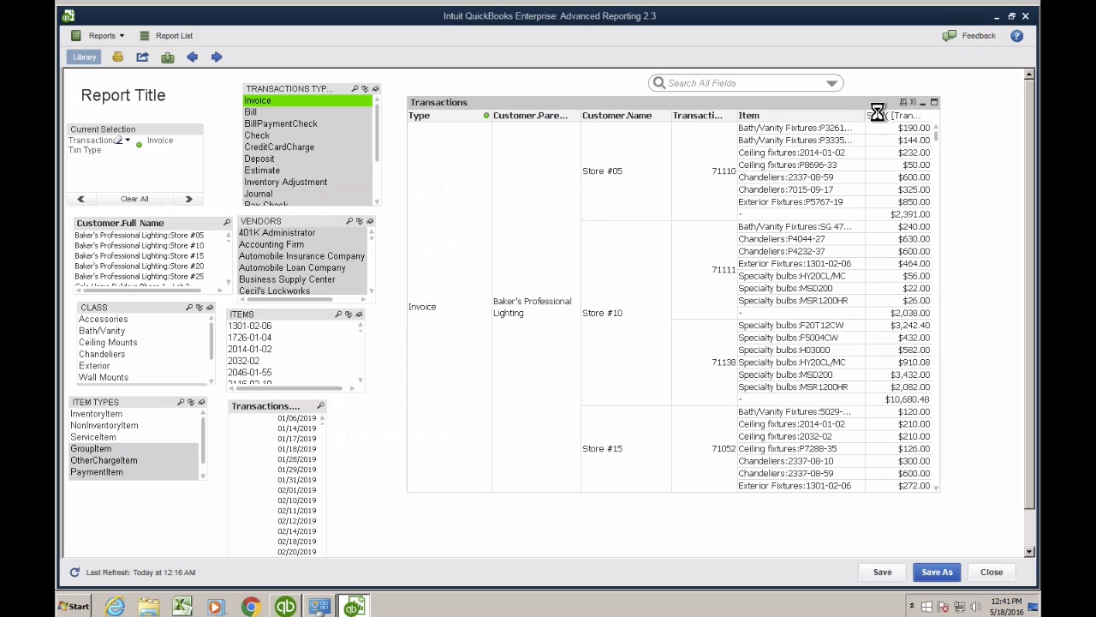
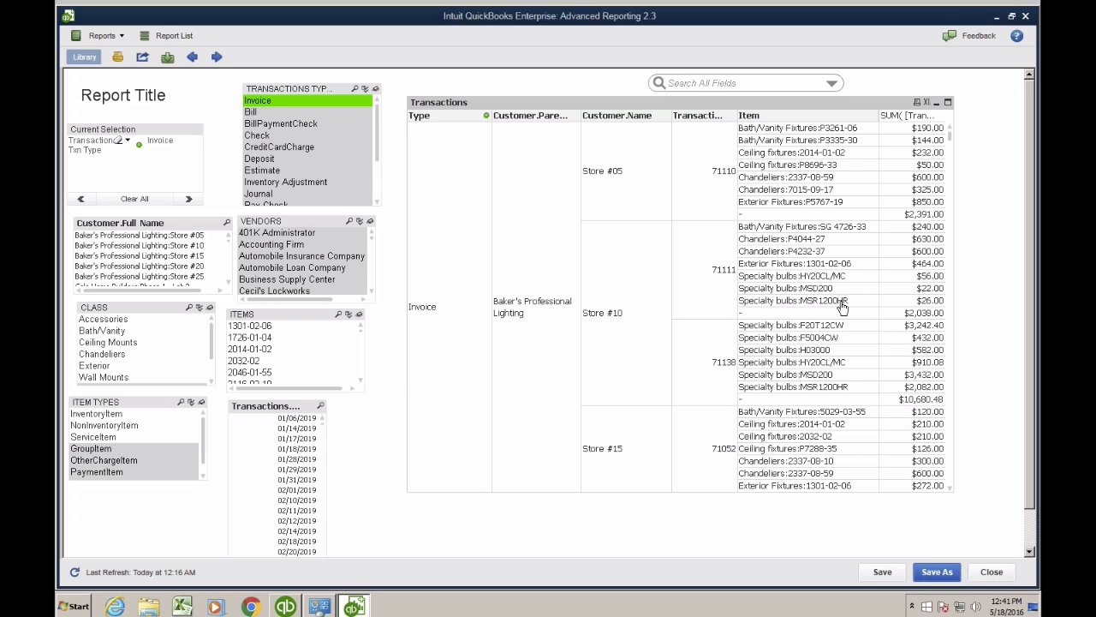
- Add Account.Full Name as a dimension of the Transactions chart and apply the change
right_click(573, 105)
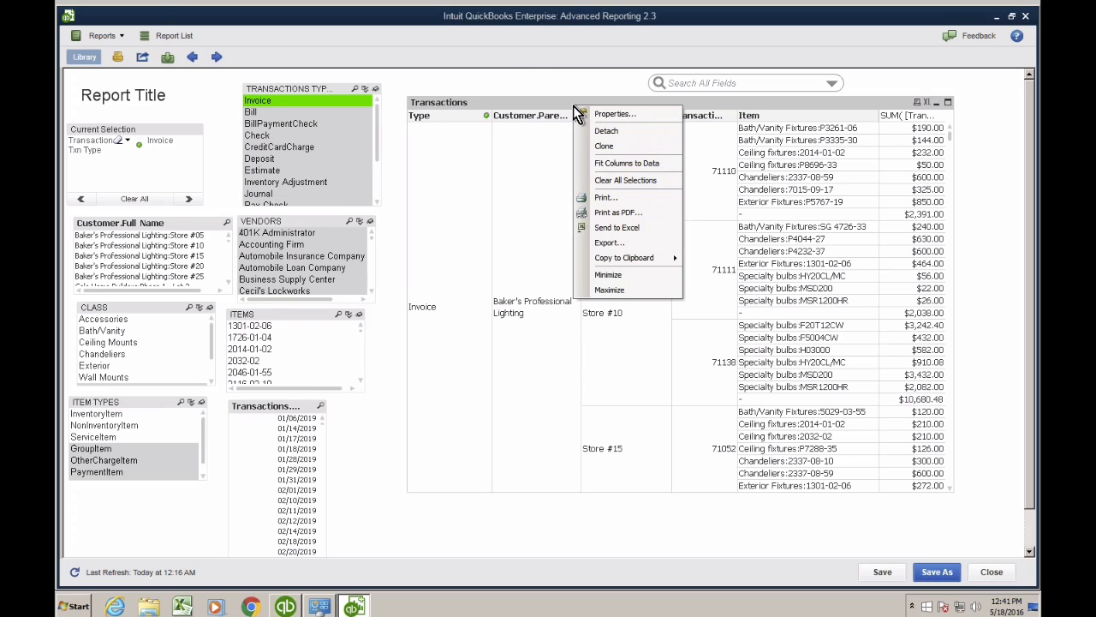
click(608, 114)
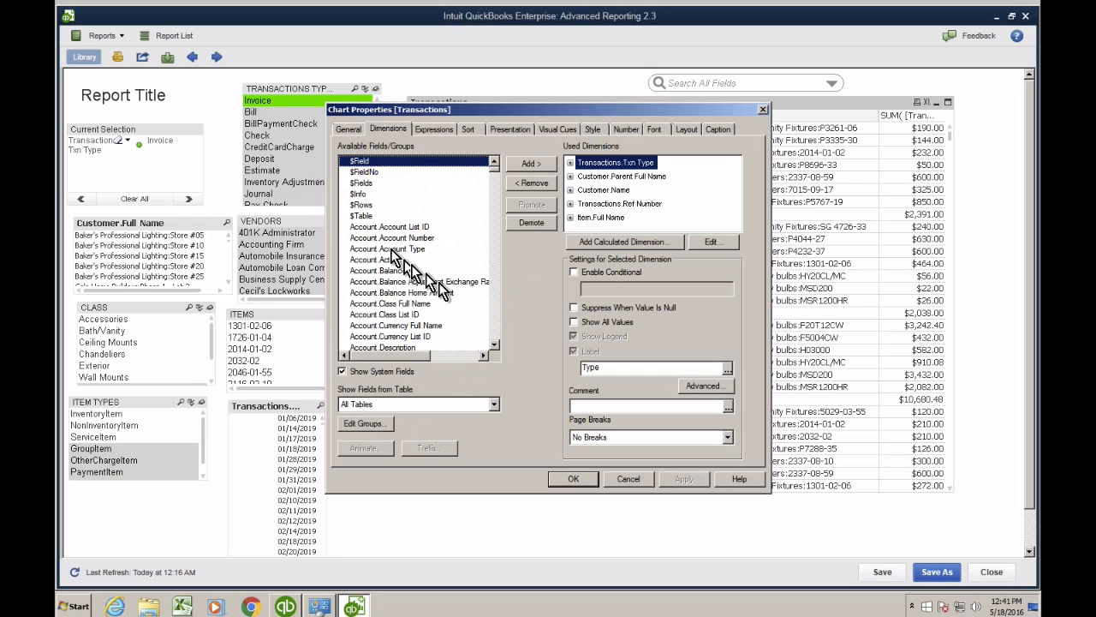
click(495, 328)
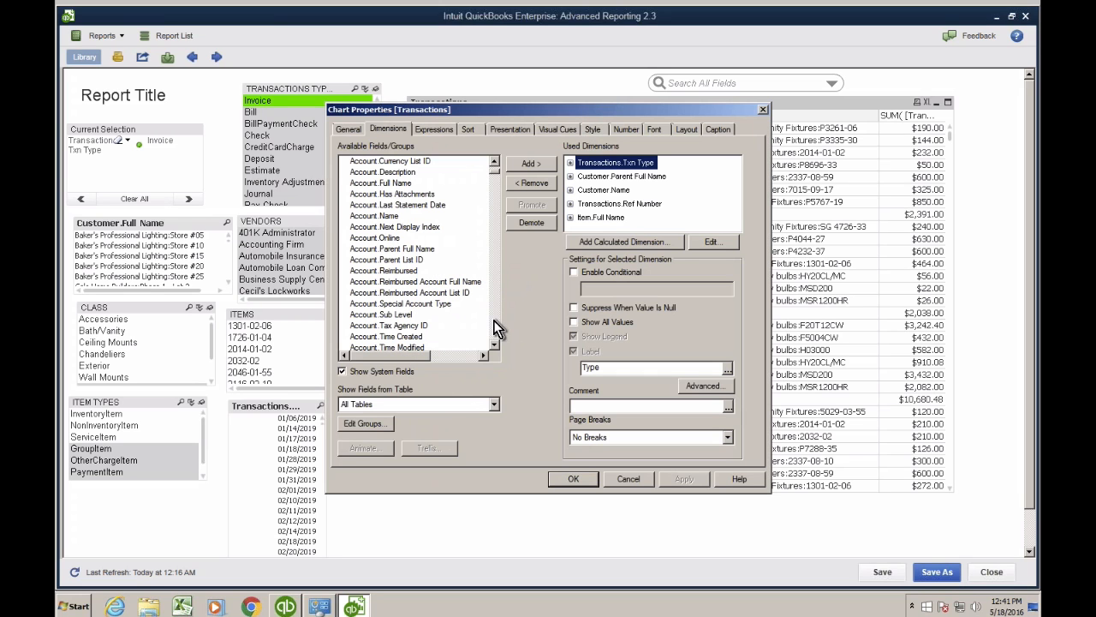
click(388, 183)
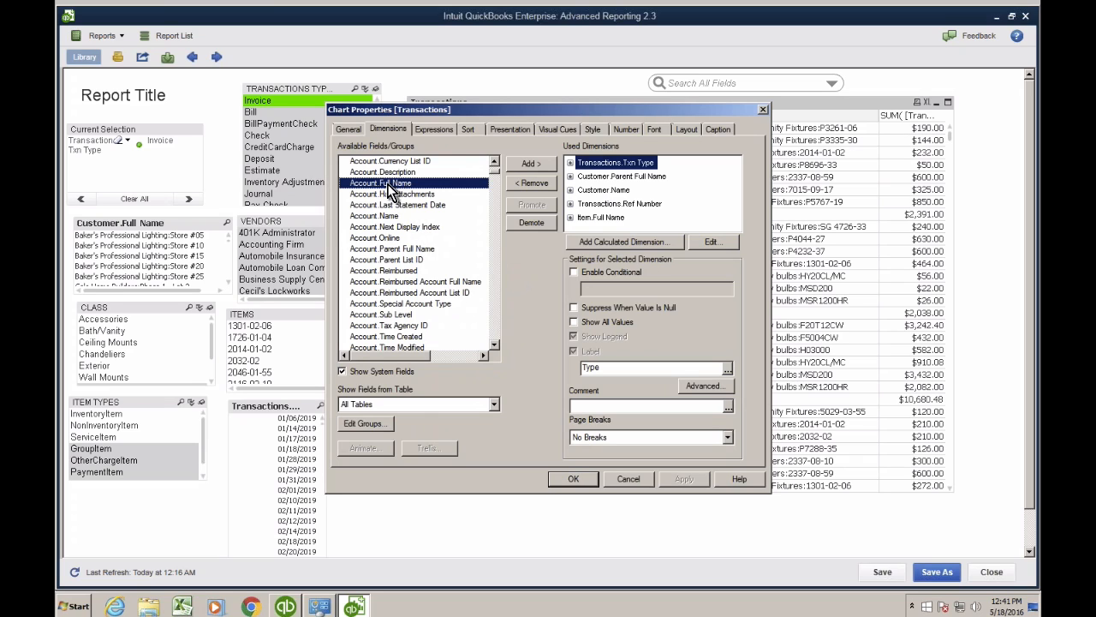
click(533, 163)
click(684, 478)
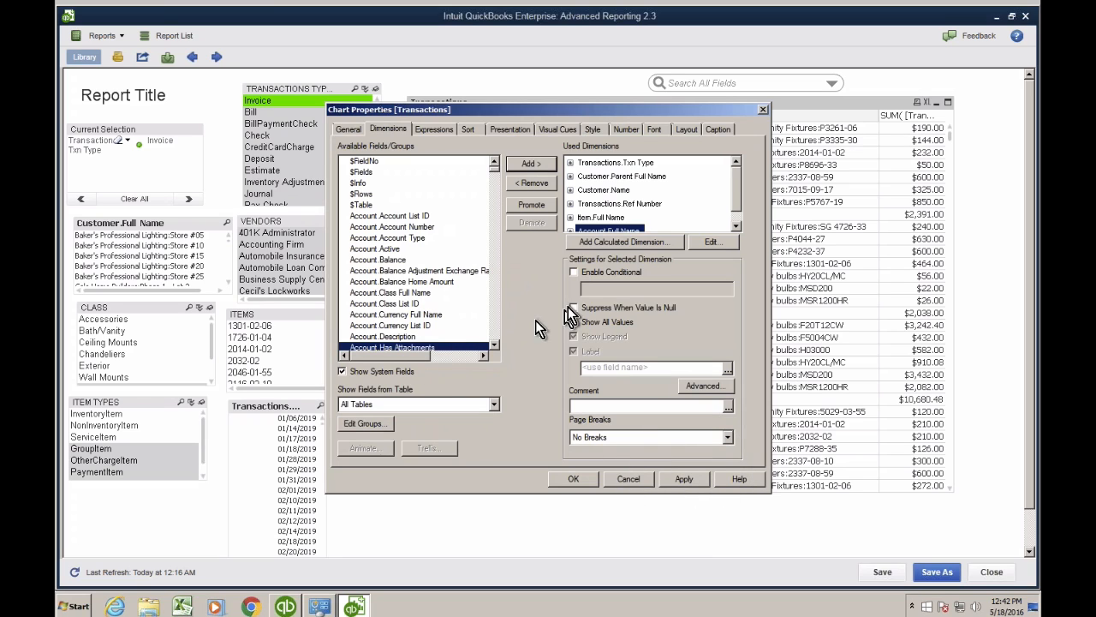
scroll(724, 221, down, 1)
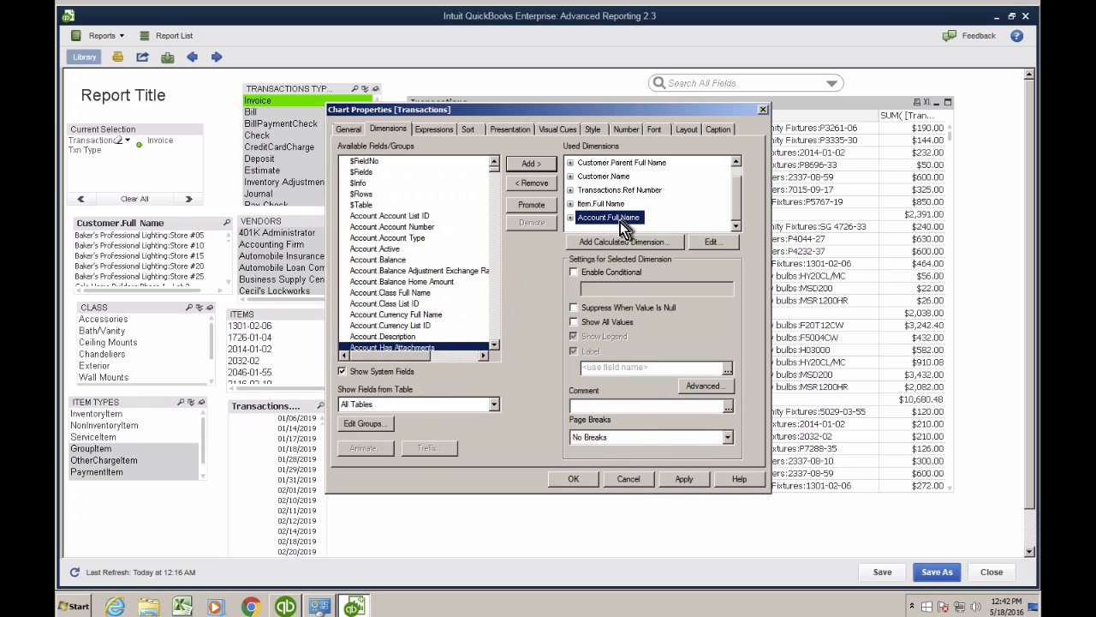
click(685, 477)
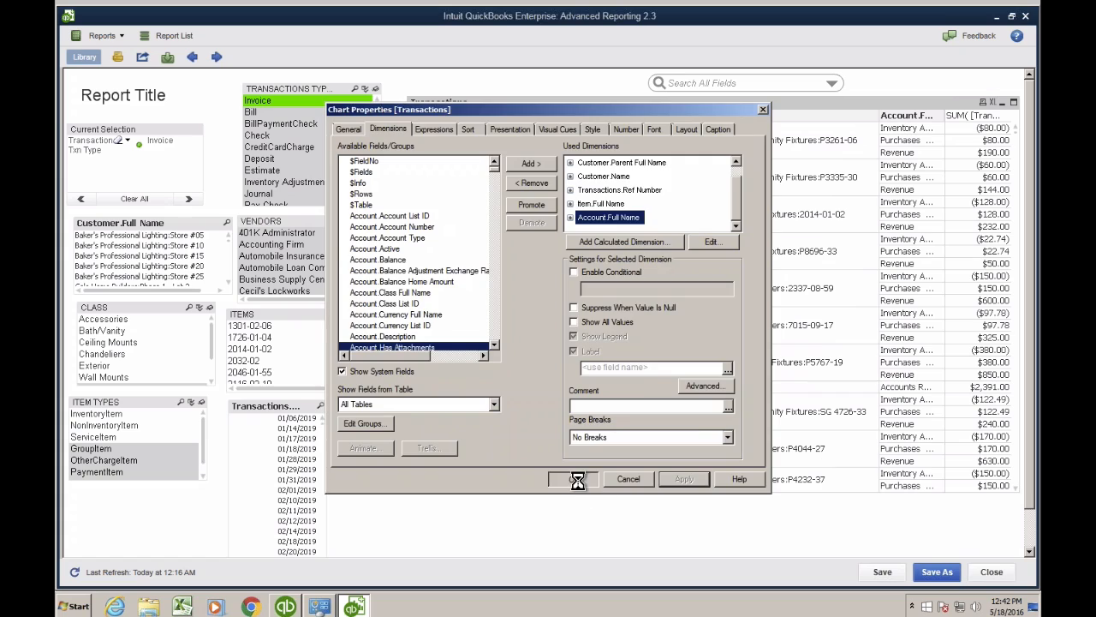
click(574, 478)
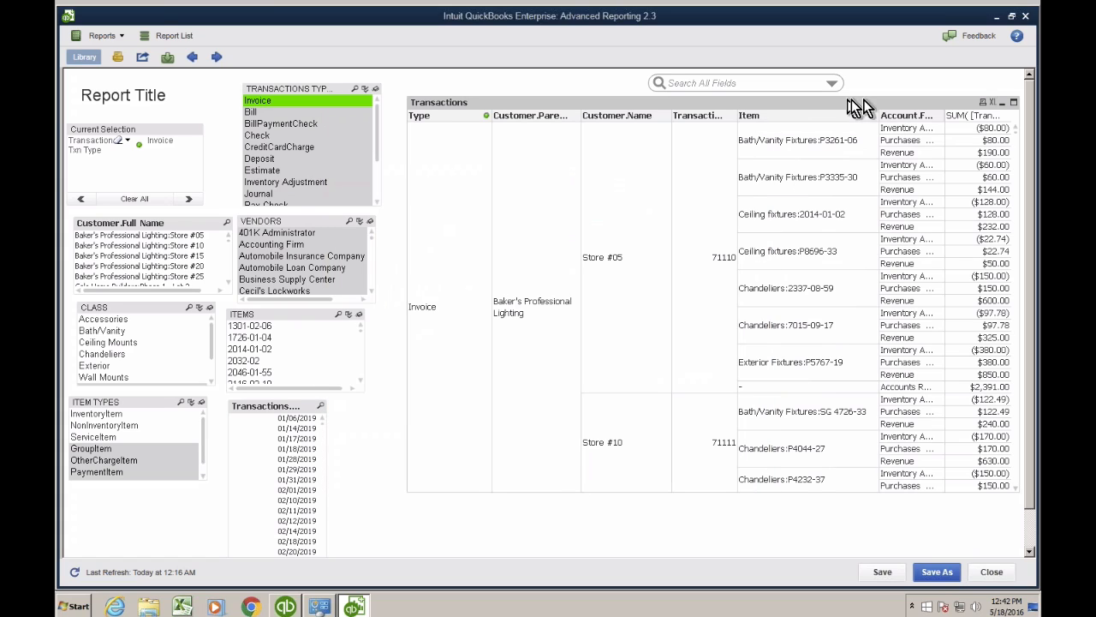
- Widen the Account.Full Name column and reposition the Transactions chart and the transaction dates list box to free space on the sheet
drag(947, 114, 957, 114)
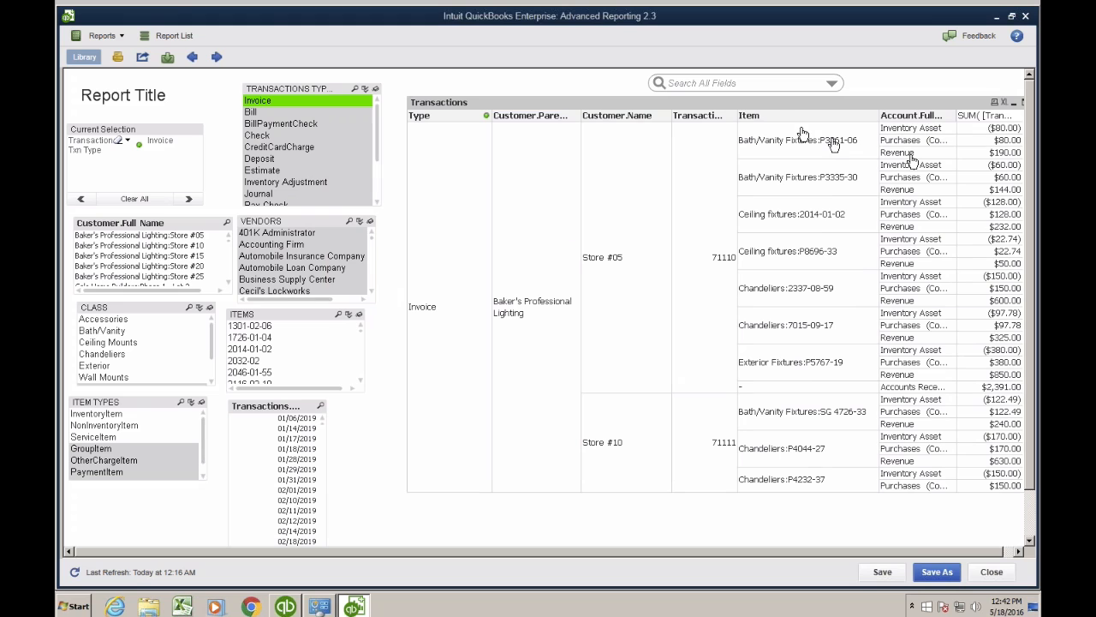
drag(625, 105, 599, 96)
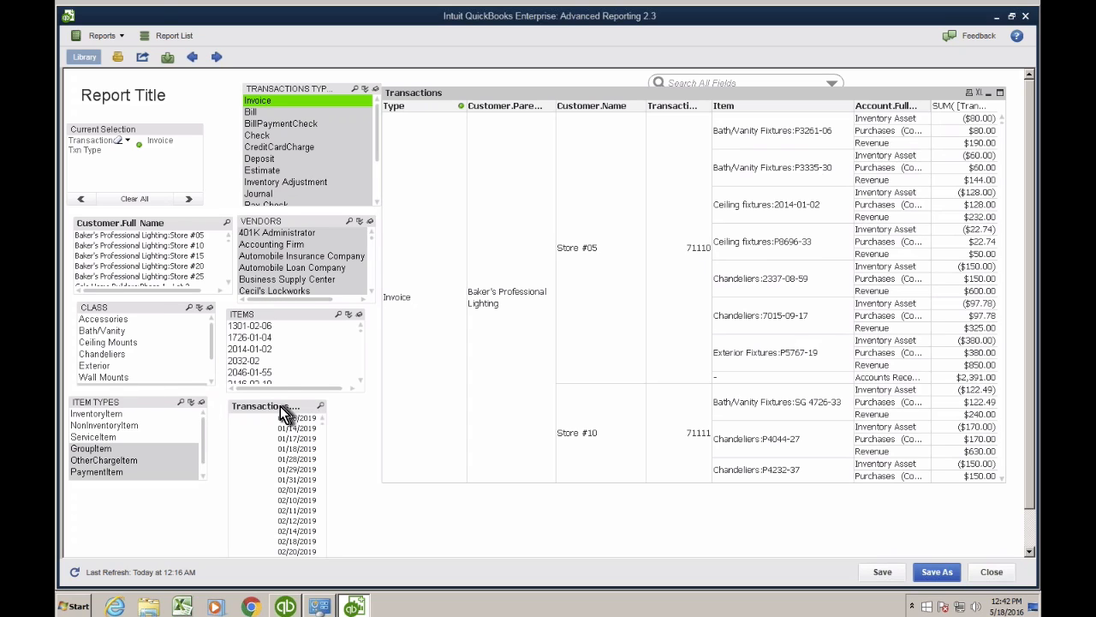
drag(281, 406, 385, 397)
- Create a list box for the Account.Account Type field and place it below the Items list box
right_click(254, 439)
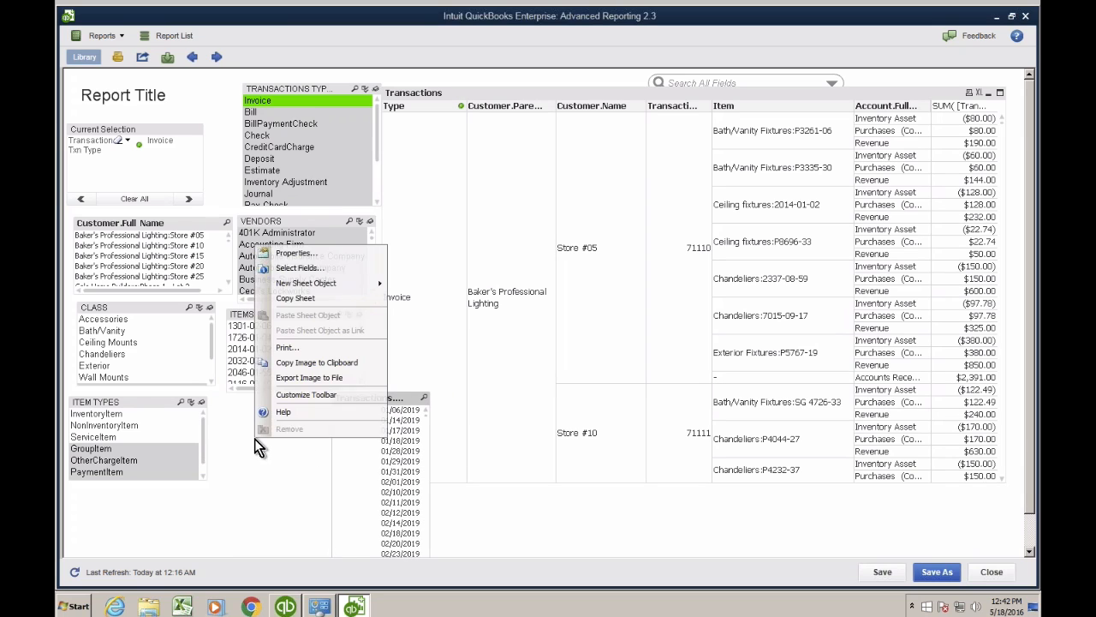
mouse_move(303, 285)
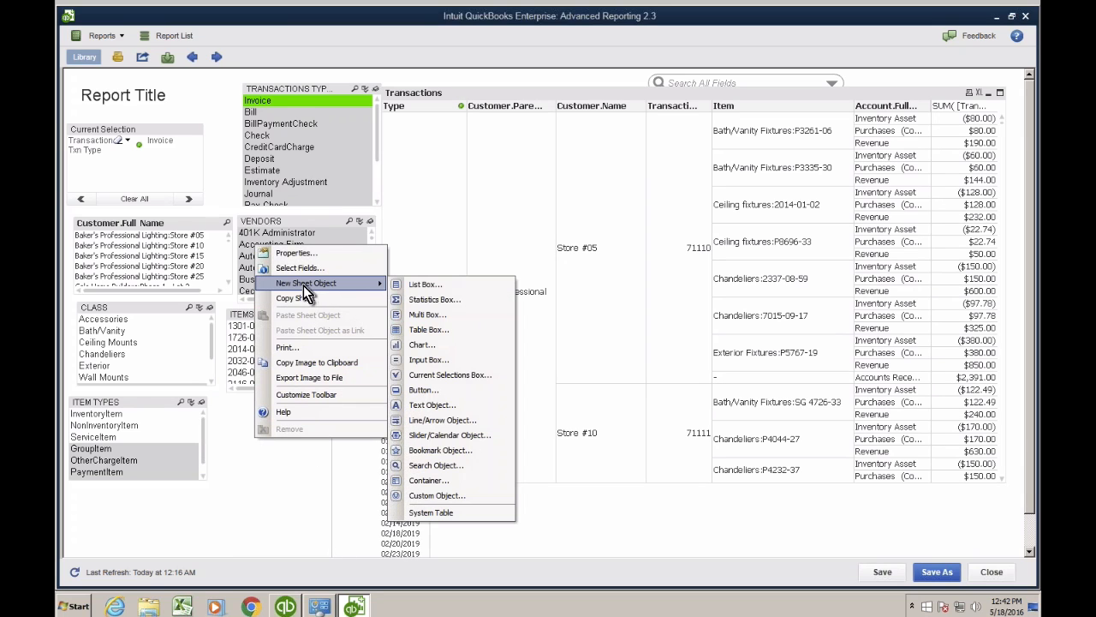
click(431, 291)
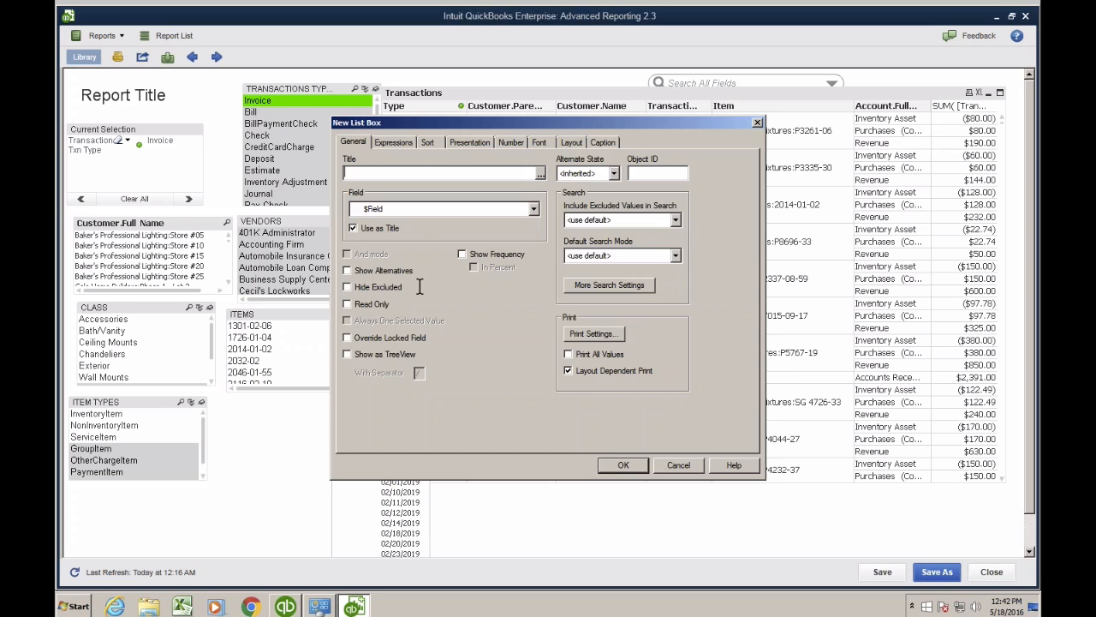
click(388, 210)
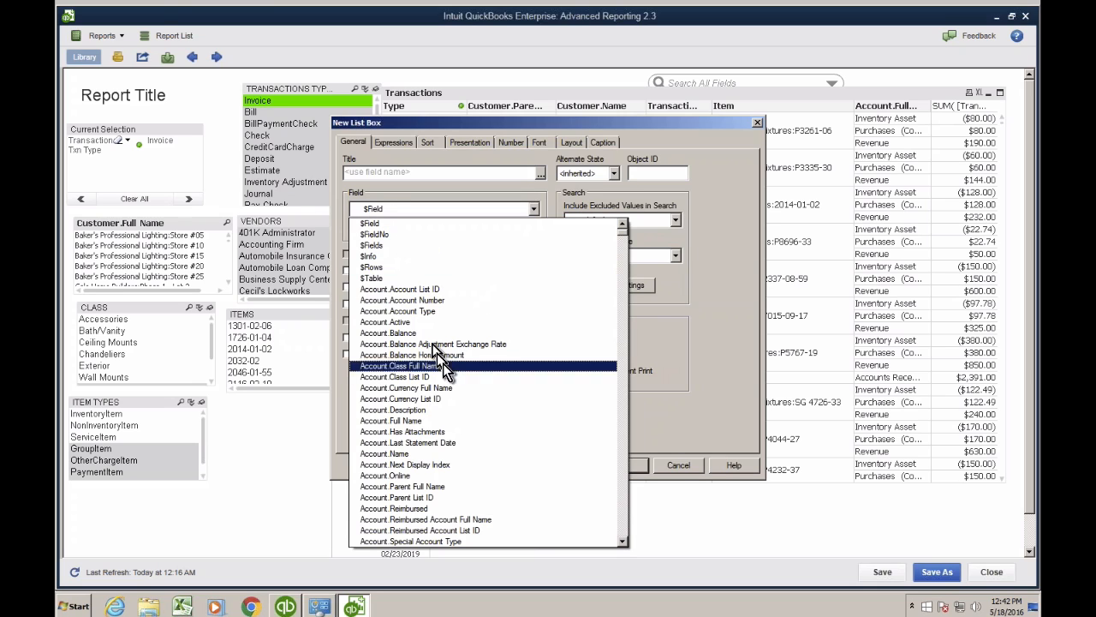
click(625, 514)
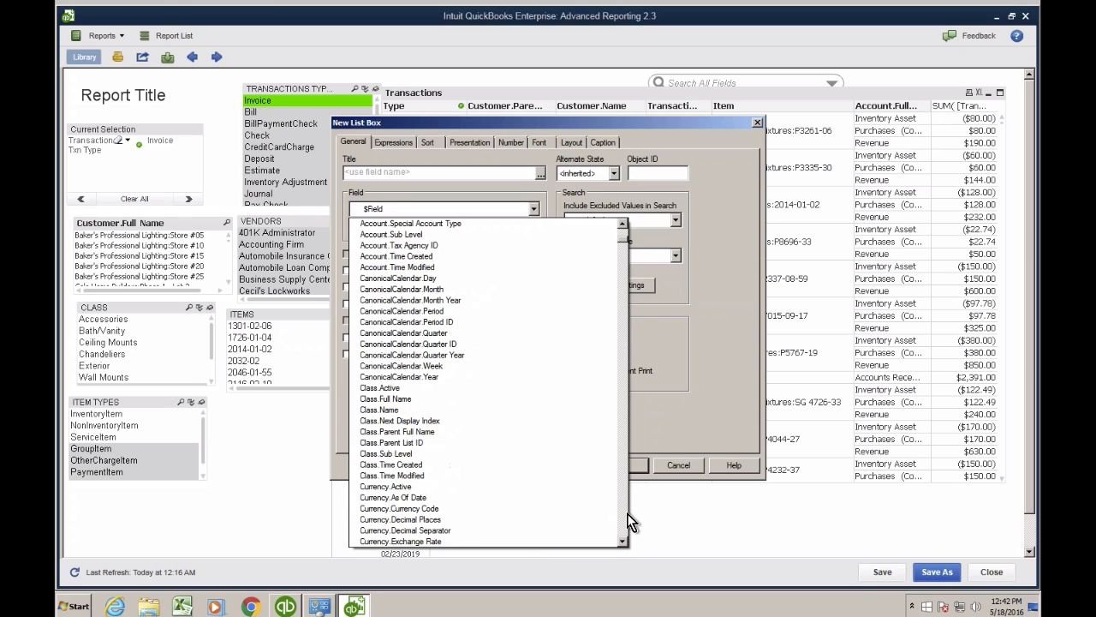
click(626, 225)
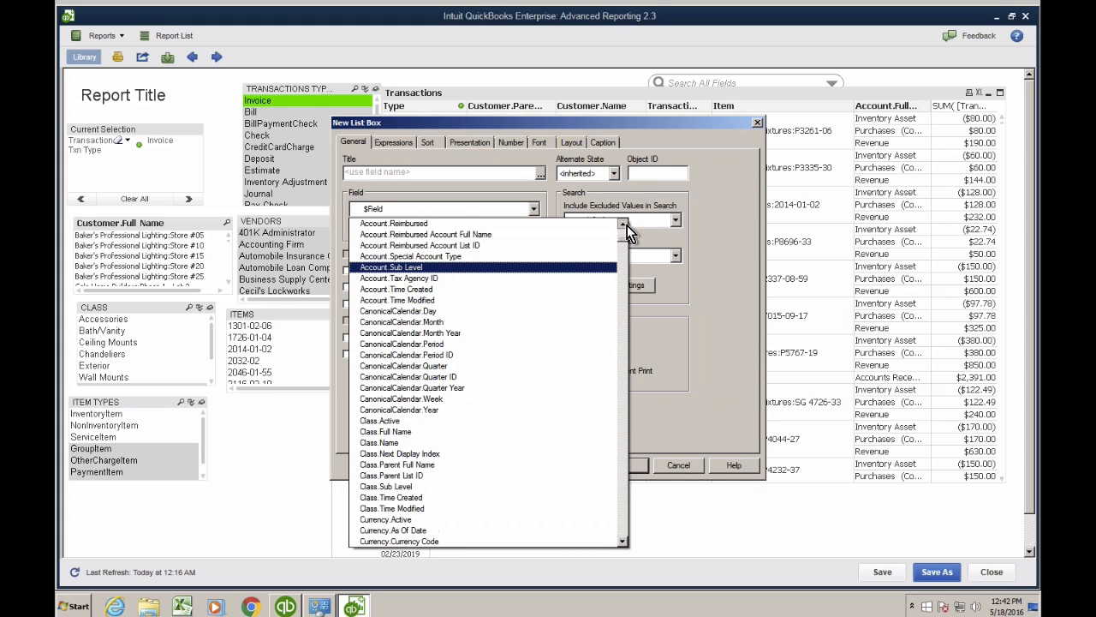
click(626, 225)
click(626, 225)
click(627, 225)
click(626, 225)
click(626, 225)
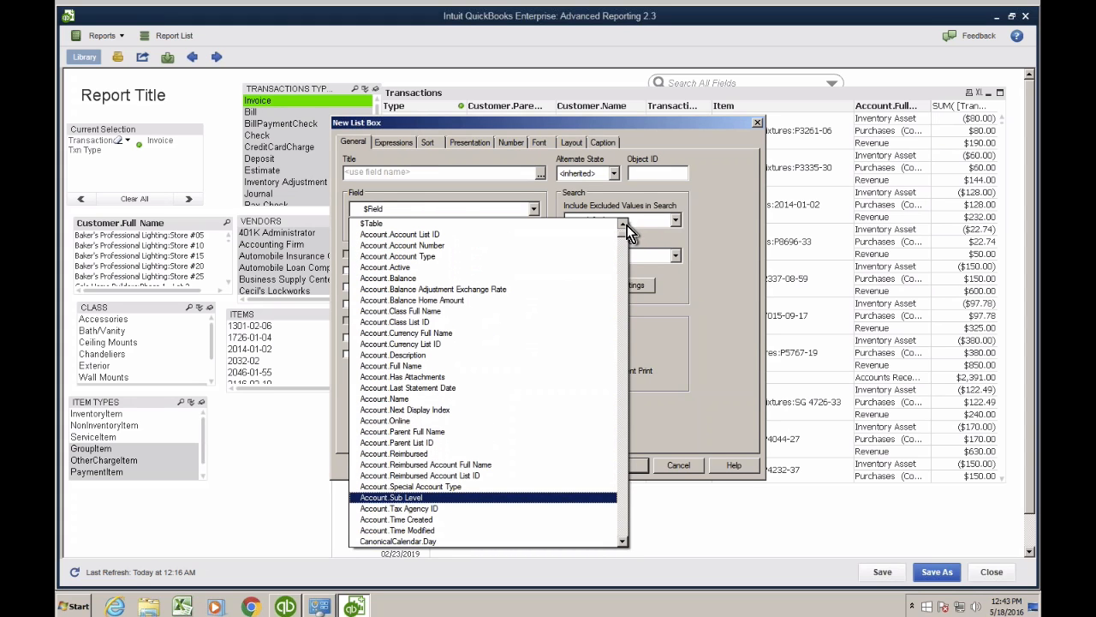
click(406, 261)
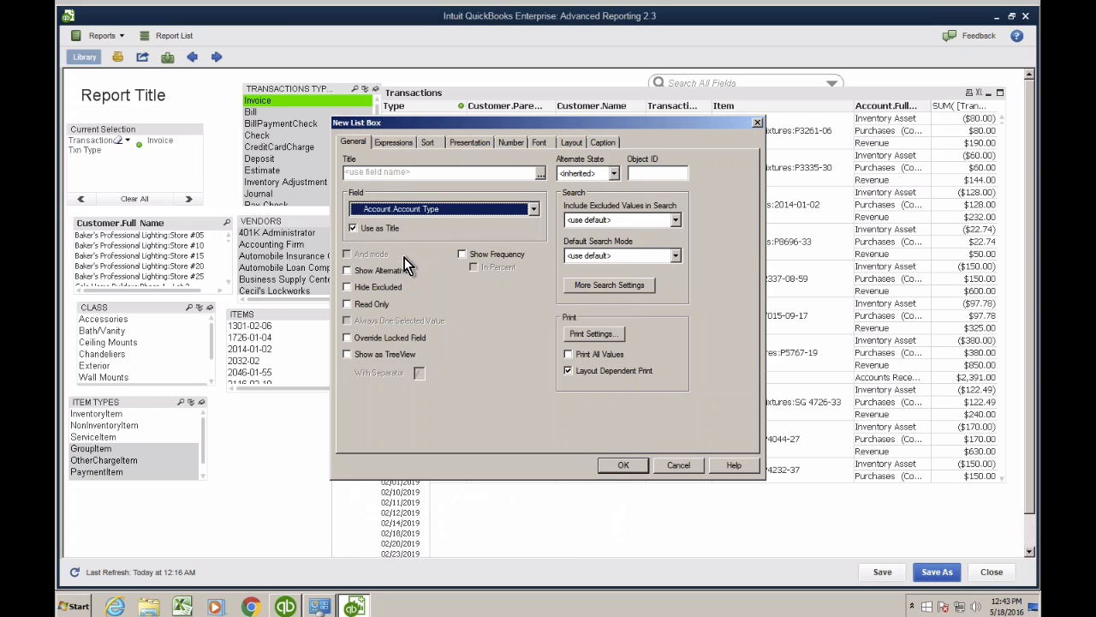
click(637, 462)
drag(307, 445, 288, 416)
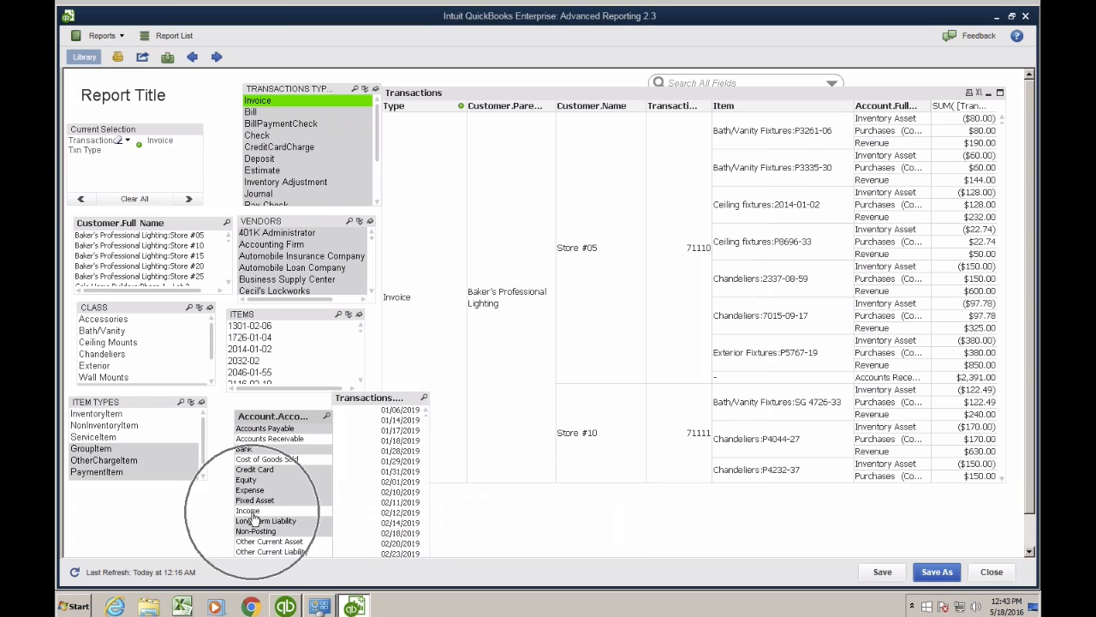
- Compare the Transactions chart filtered by the Income account type alone and by Cost of Goods Sold alone
click(249, 512)
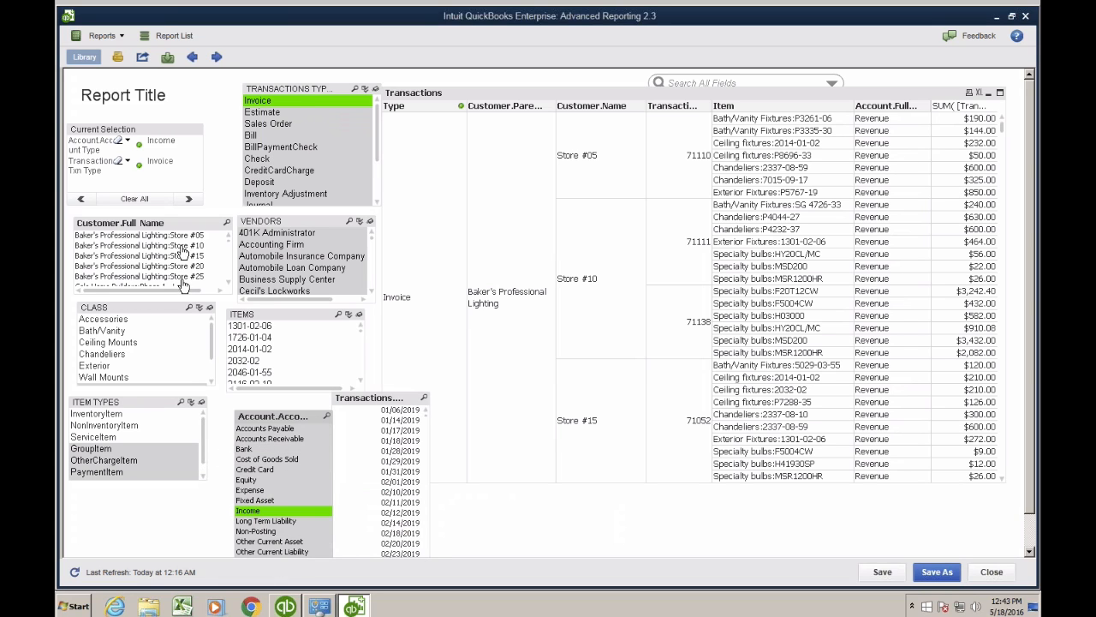
click(102, 149)
click(292, 462)
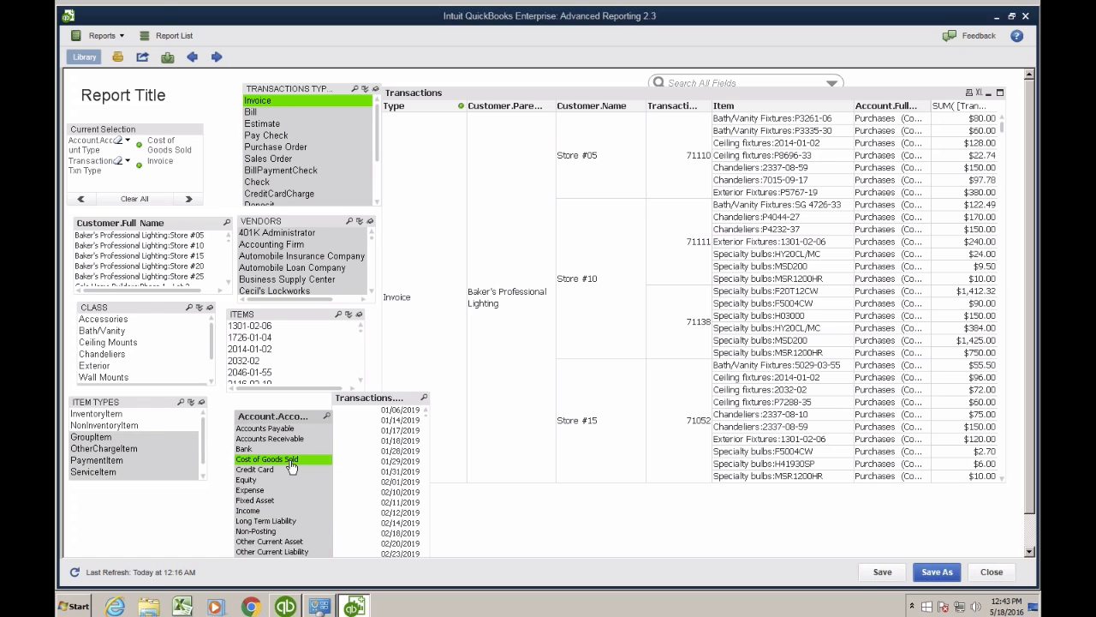
click(266, 513)
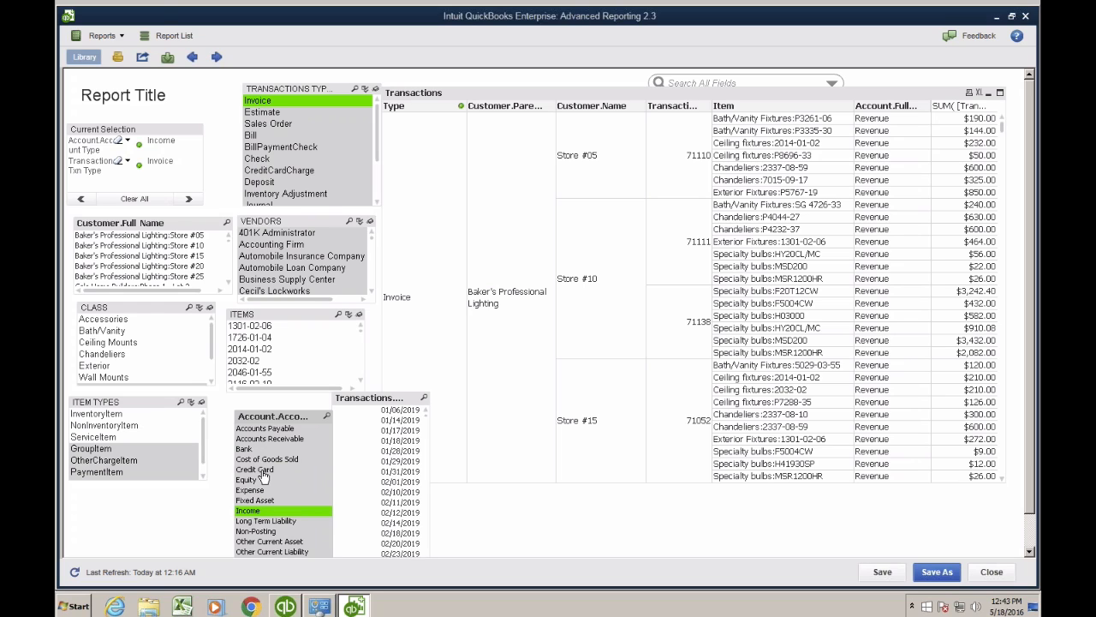
click(261, 461)
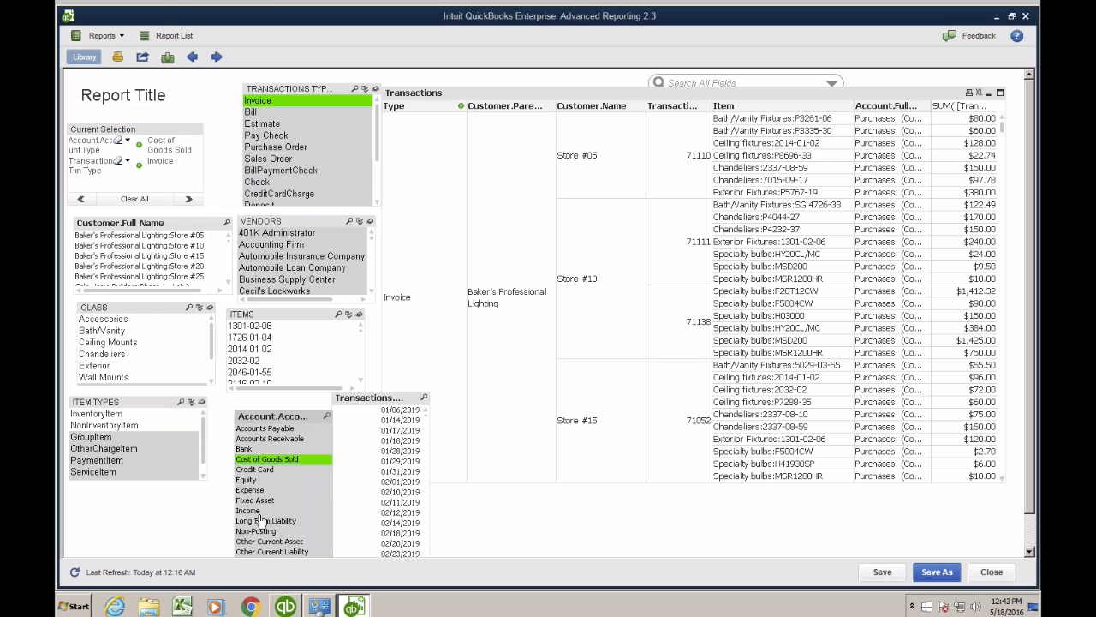
- Filter the report to the Income and Cost of Goods Sold account types together
click(265, 512)
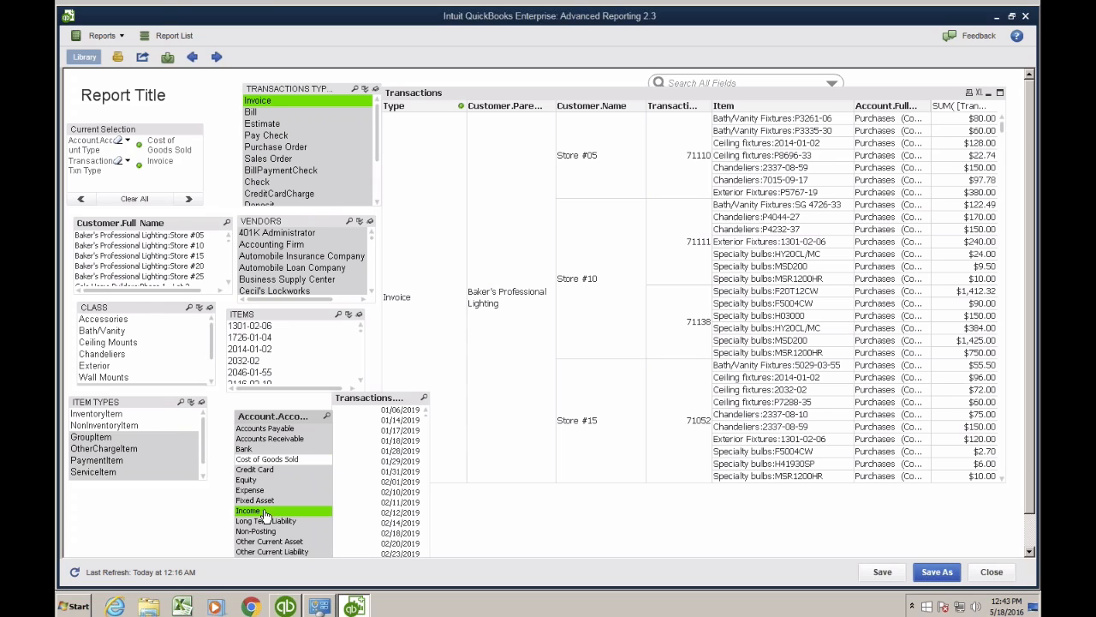
ctrl+click(268, 460)
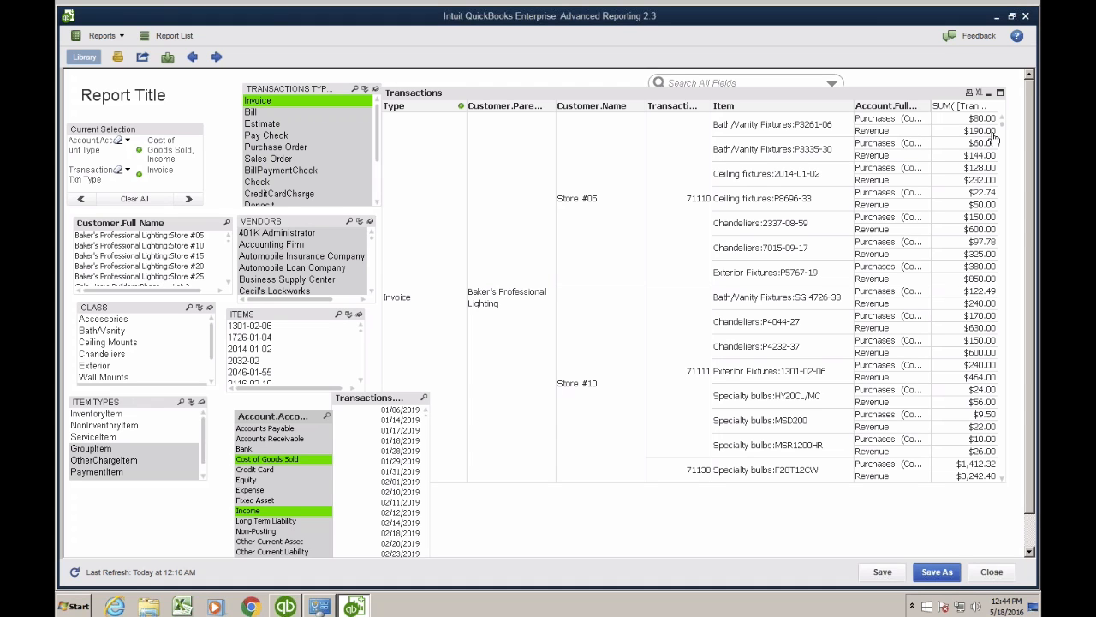
key(ctrl+Left)
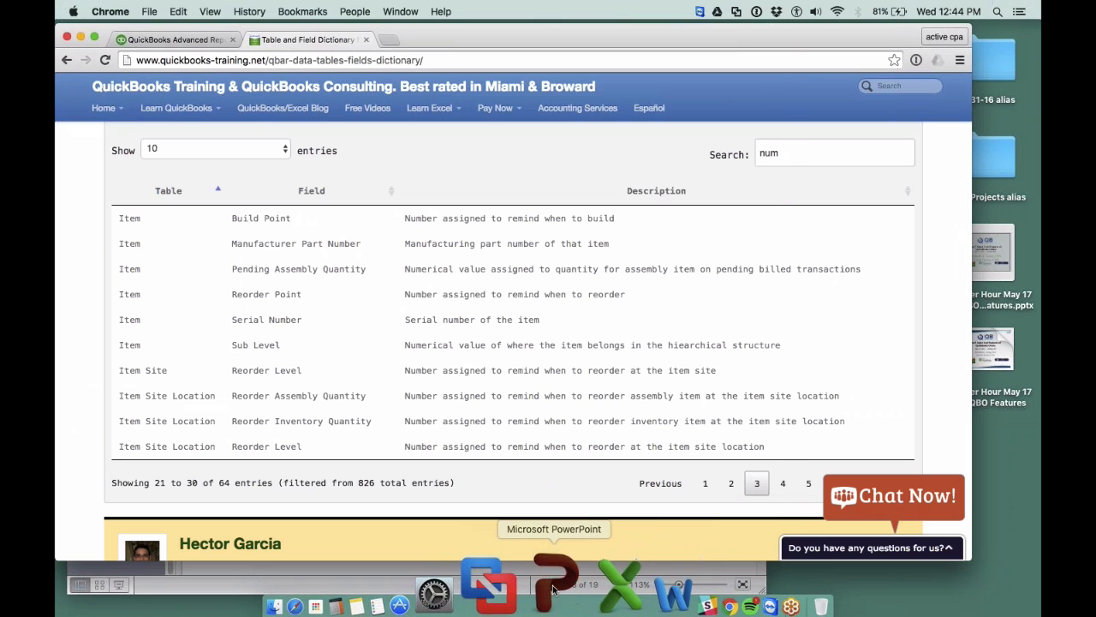
click(487, 588)
click(121, 584)
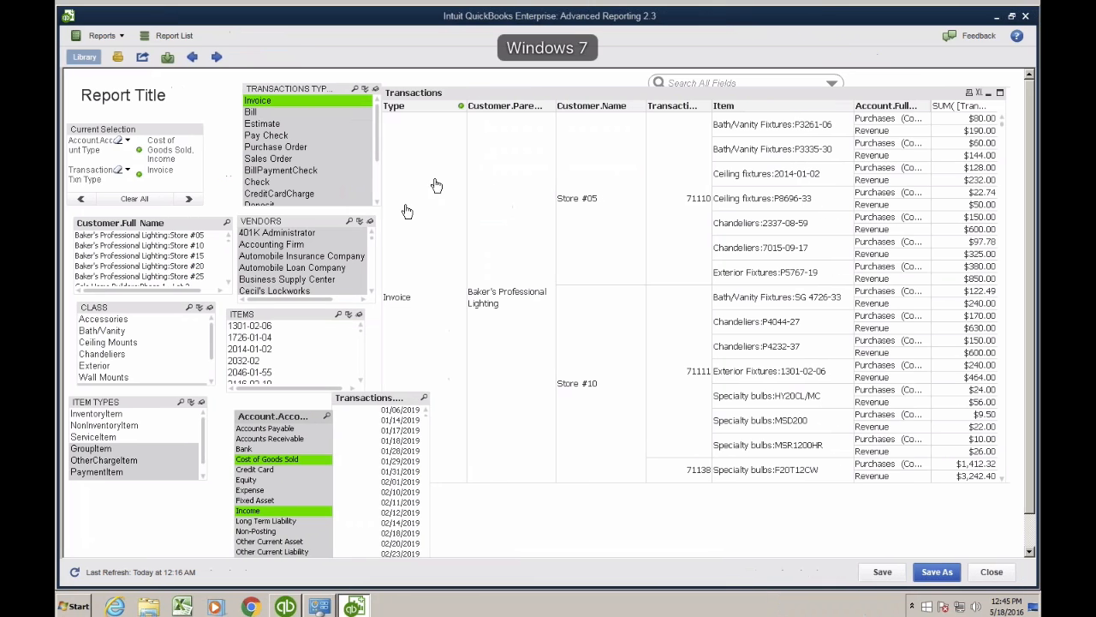
click(295, 606)
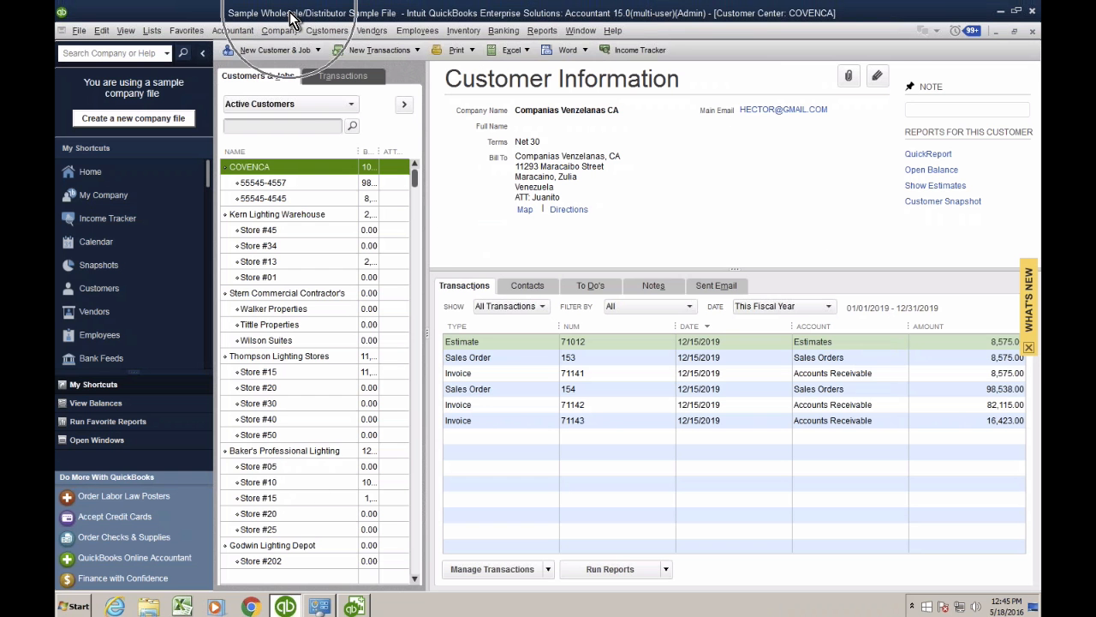
click(203, 53)
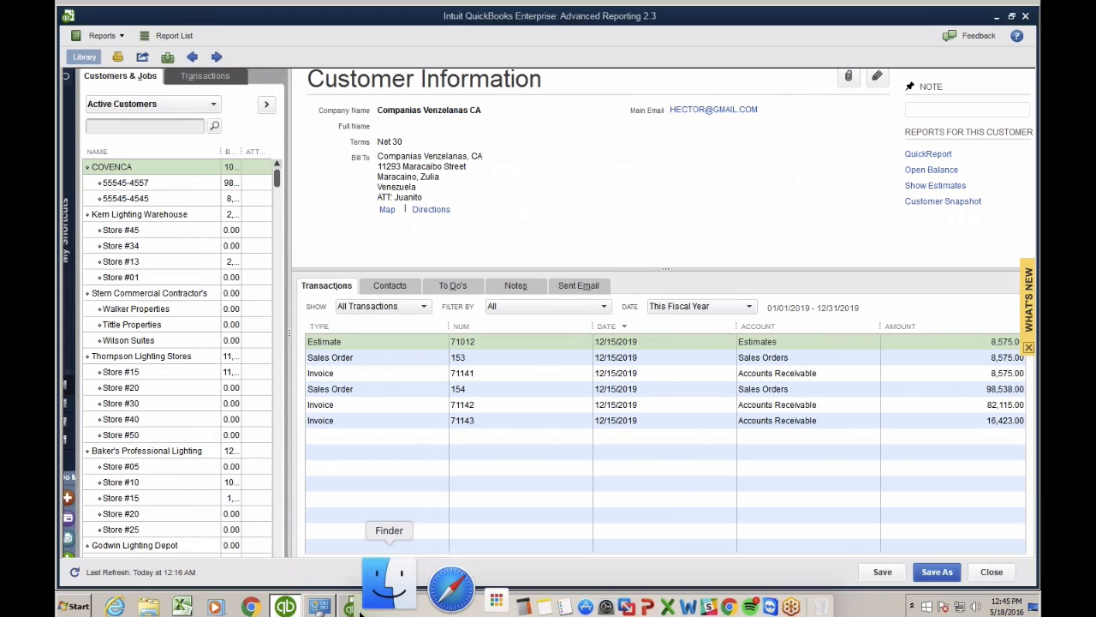
click(383, 581)
key(ctrl+Right)
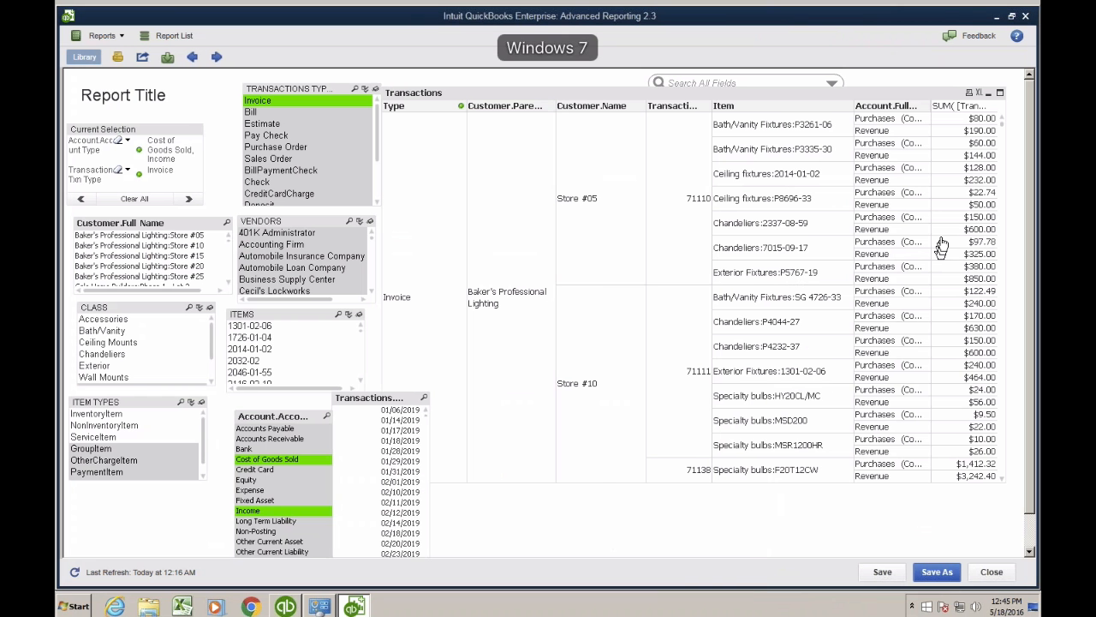
key(ctrl+Left)
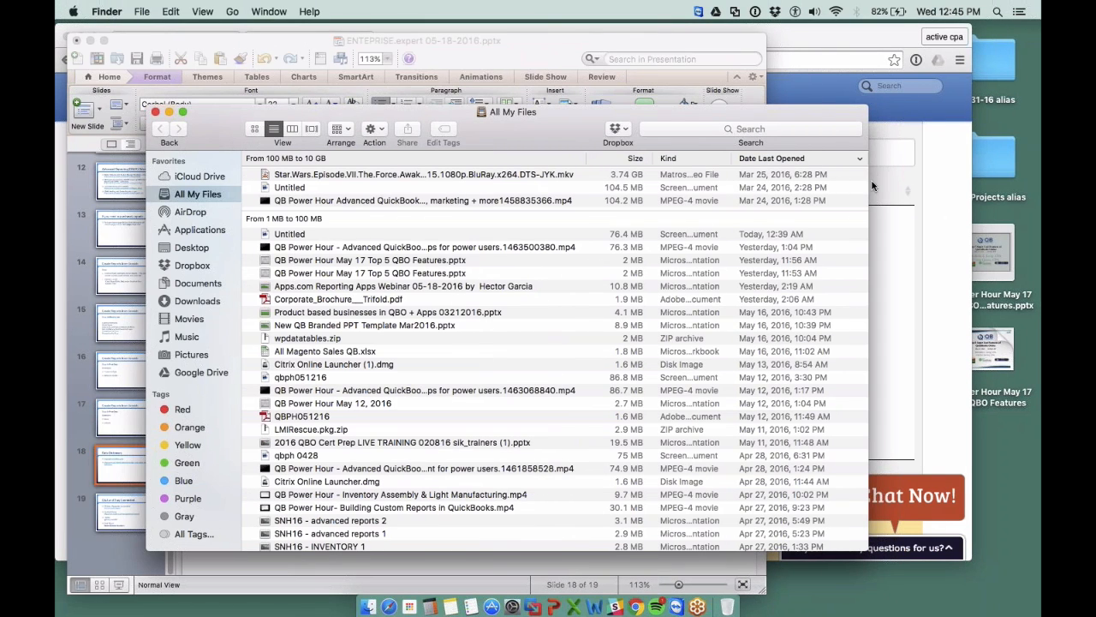
key(ctrl+Right)
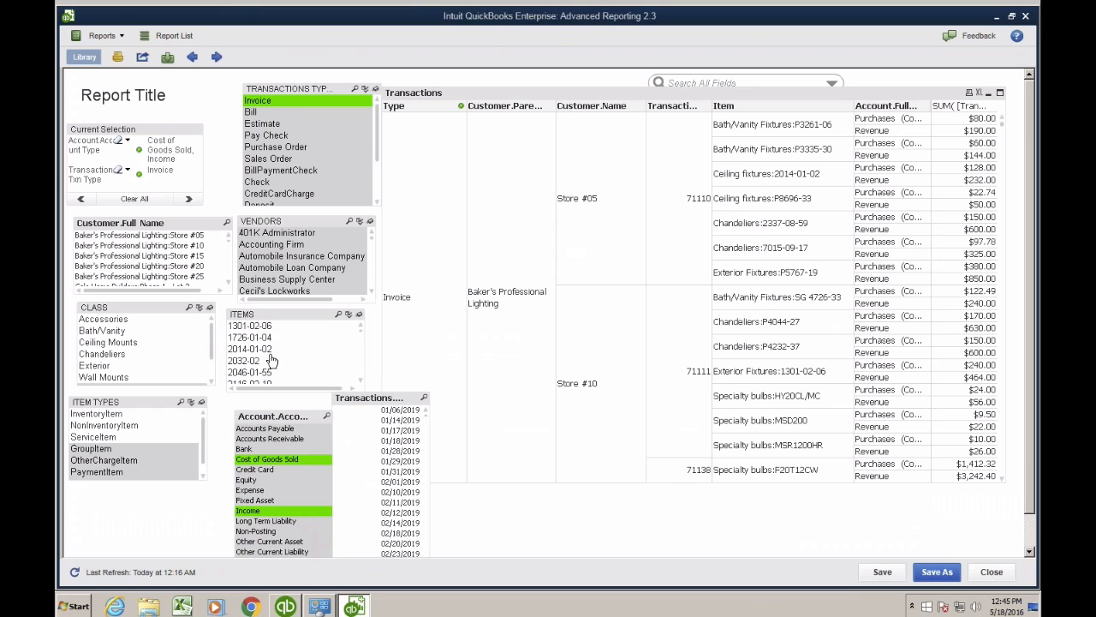
- Move the transaction dates list box aside and bring up the sheet's list of objects in Sheet Properties
drag(387, 403, 399, 376)
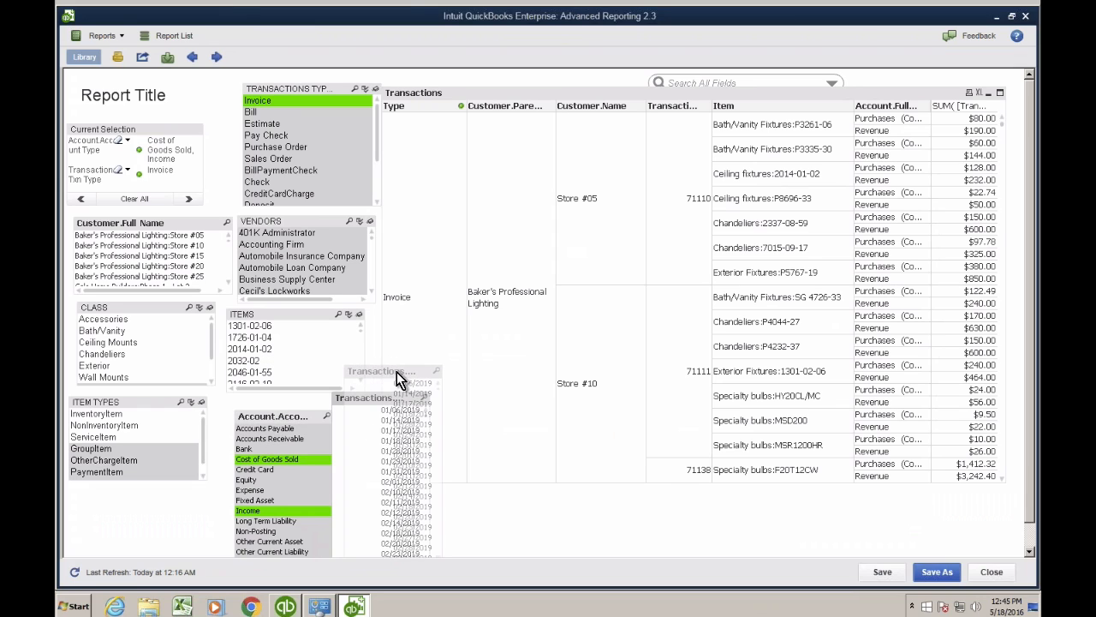
right_click(146, 500)
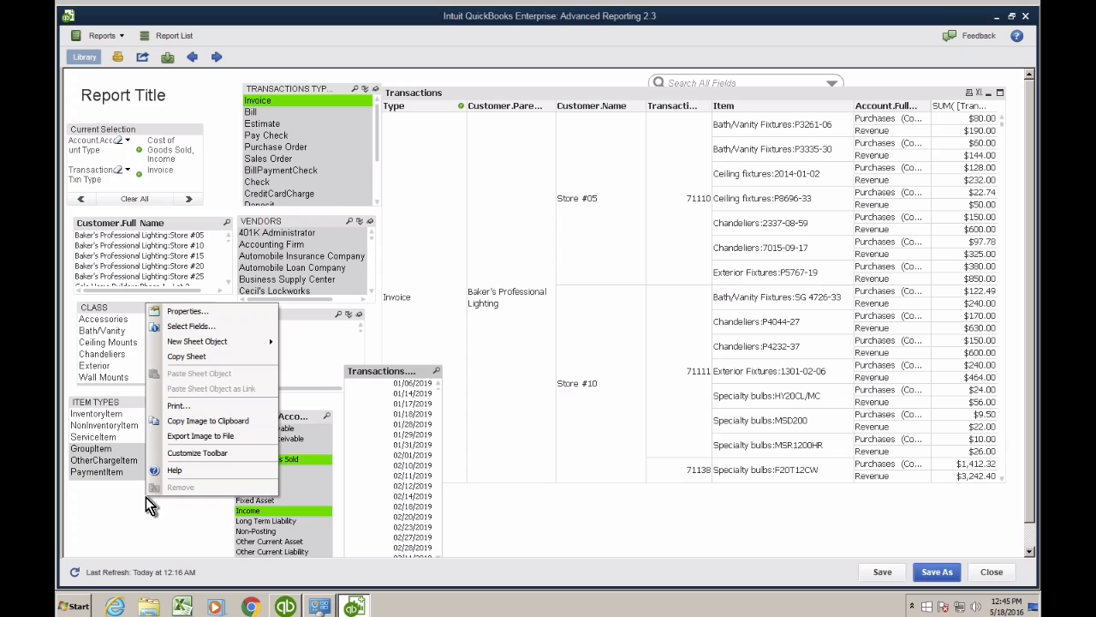
click(191, 315)
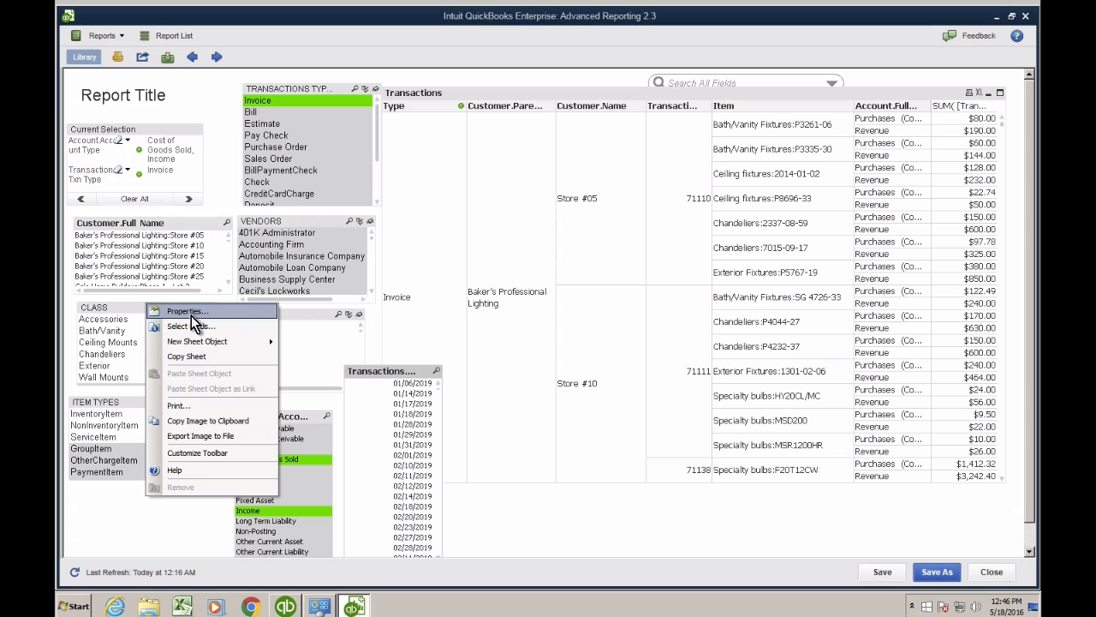
click(191, 316)
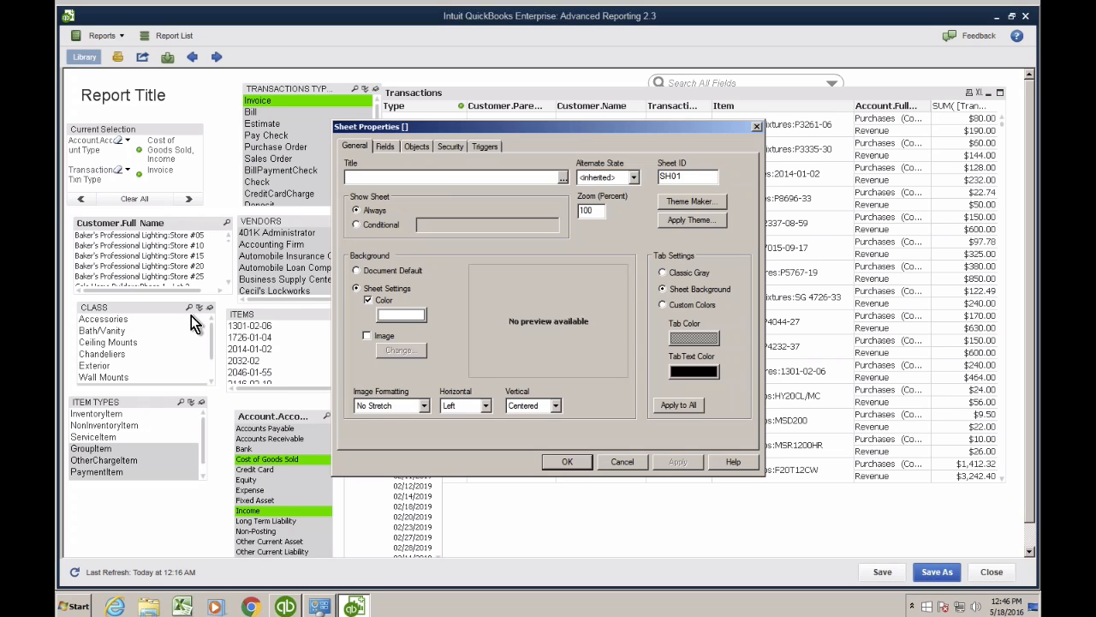
click(418, 147)
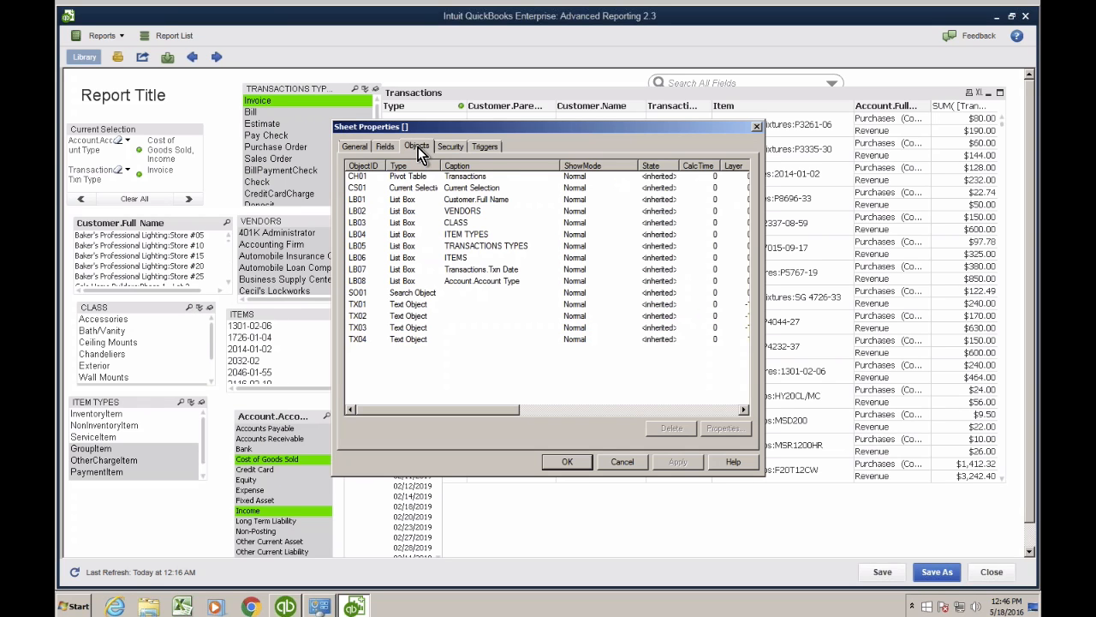
drag(483, 127, 369, 122)
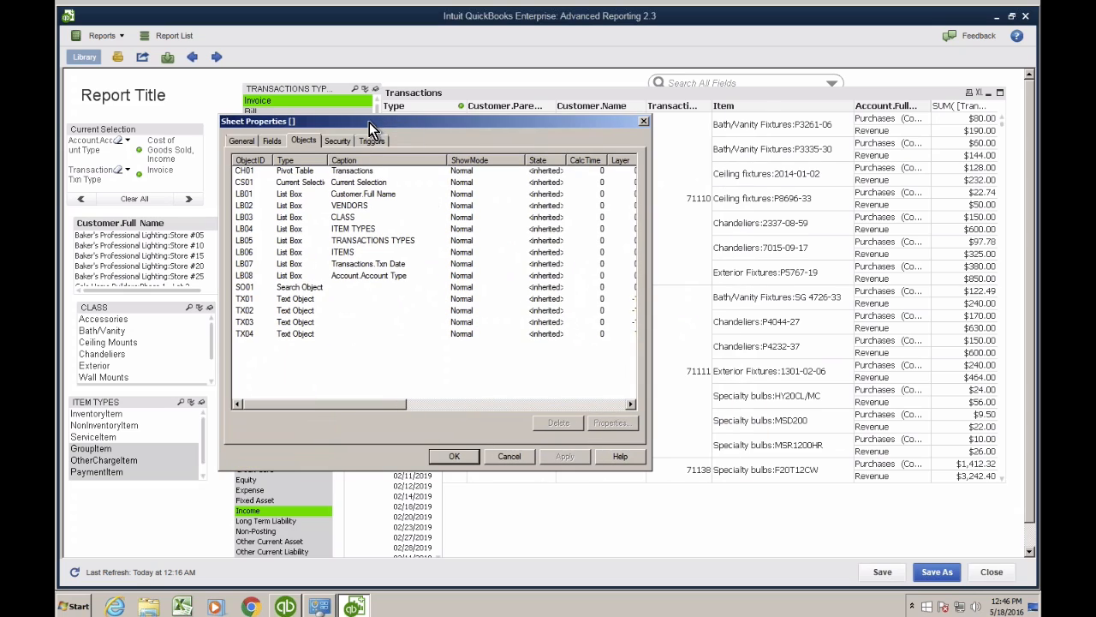
- Check the properties of the CLASS list box from the sheet's object list, leaving them unchanged
click(378, 183)
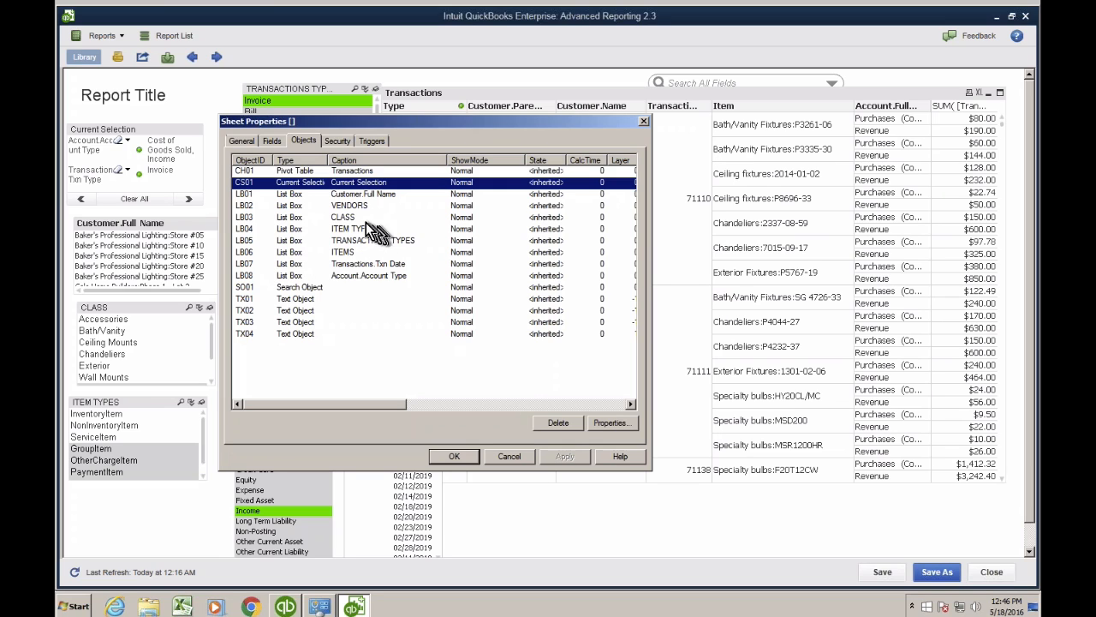
click(359, 218)
click(609, 421)
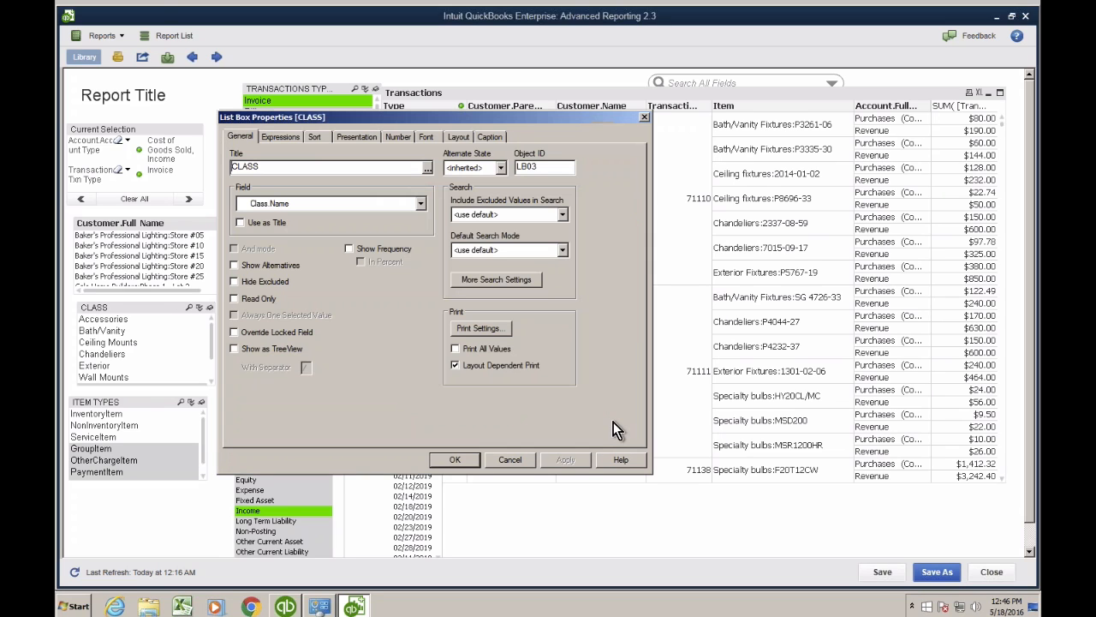
click(513, 460)
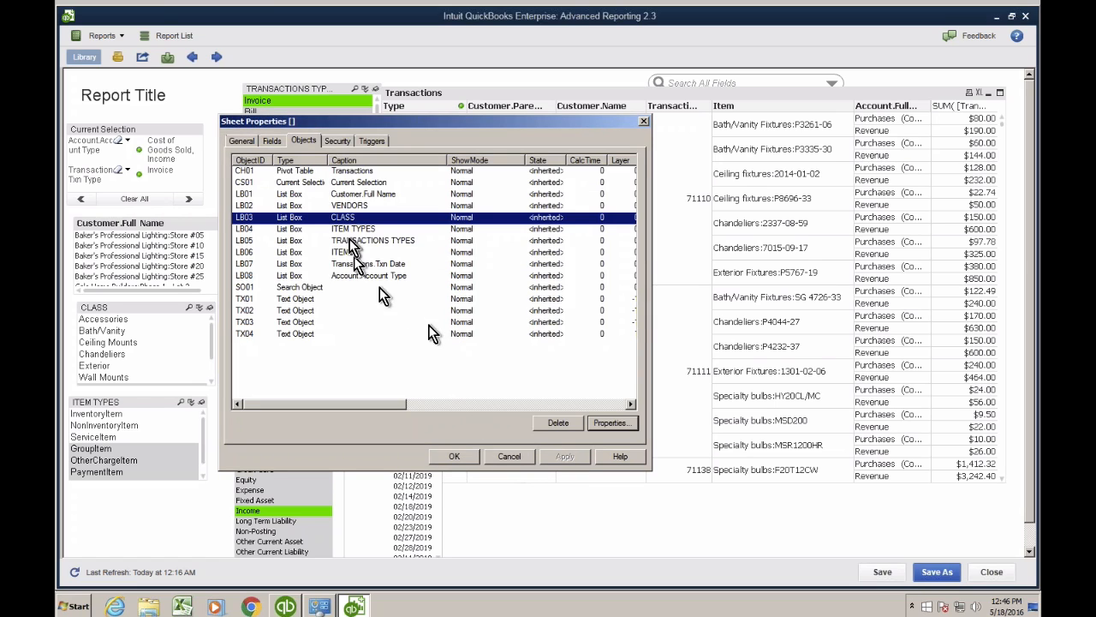
- Delete the ITEMS and ITEM TYPES list boxes from the sheet's object list
click(300, 194)
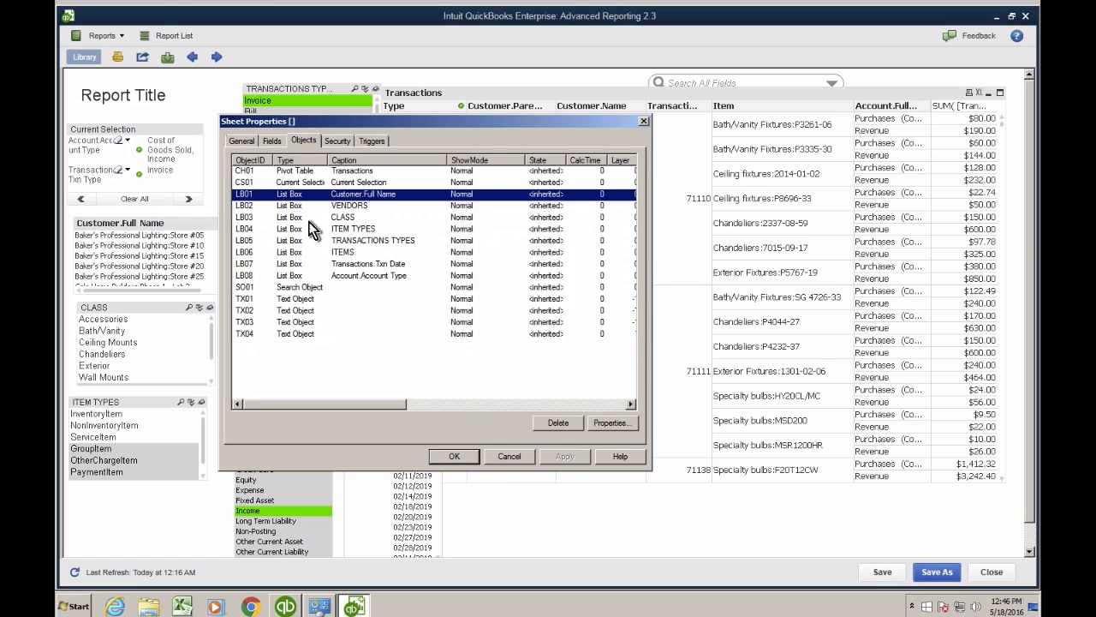
click(382, 275)
click(369, 242)
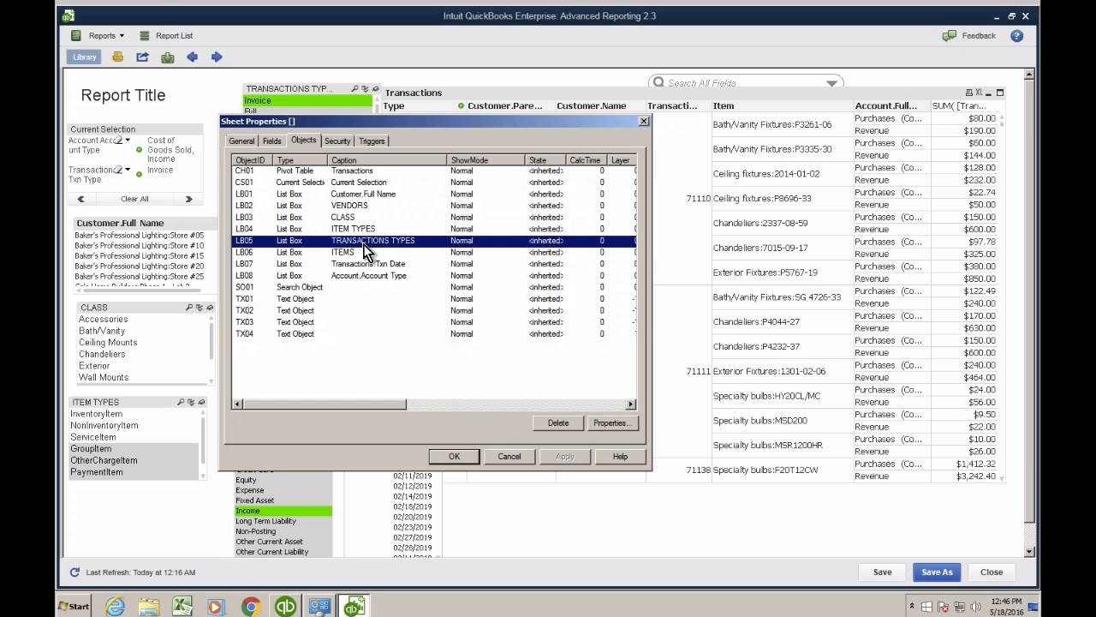
click(366, 266)
click(351, 252)
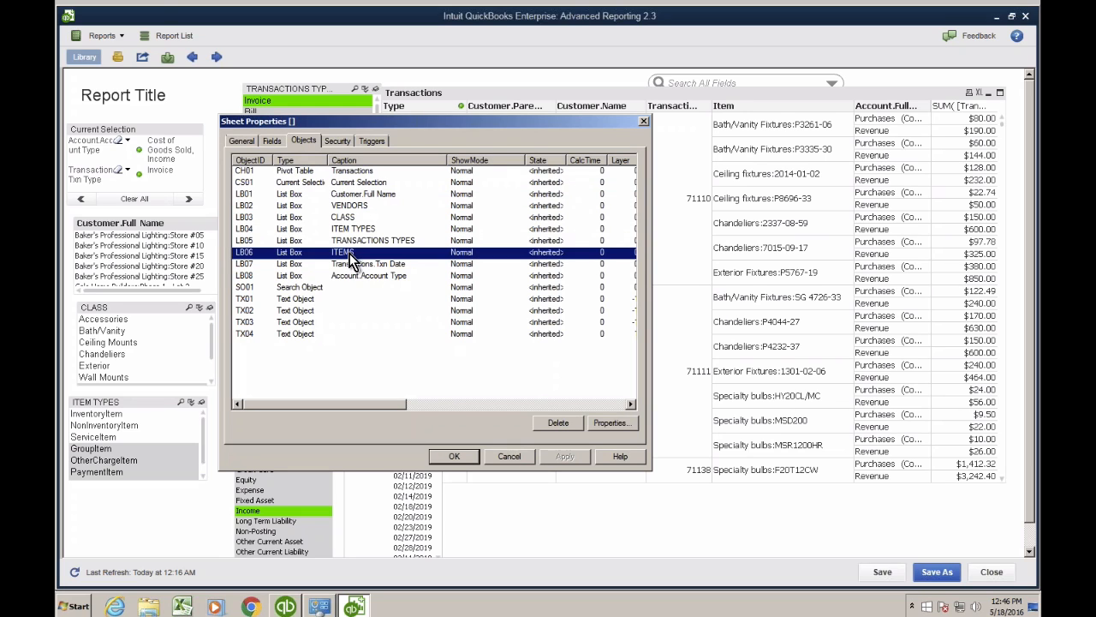
click(582, 422)
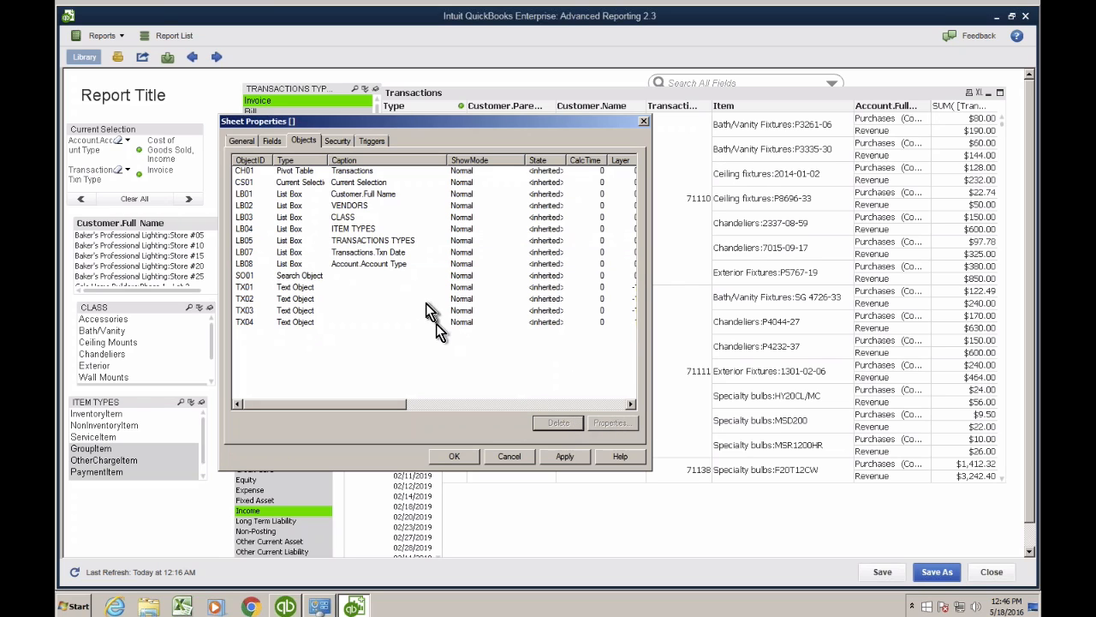
click(371, 231)
click(554, 420)
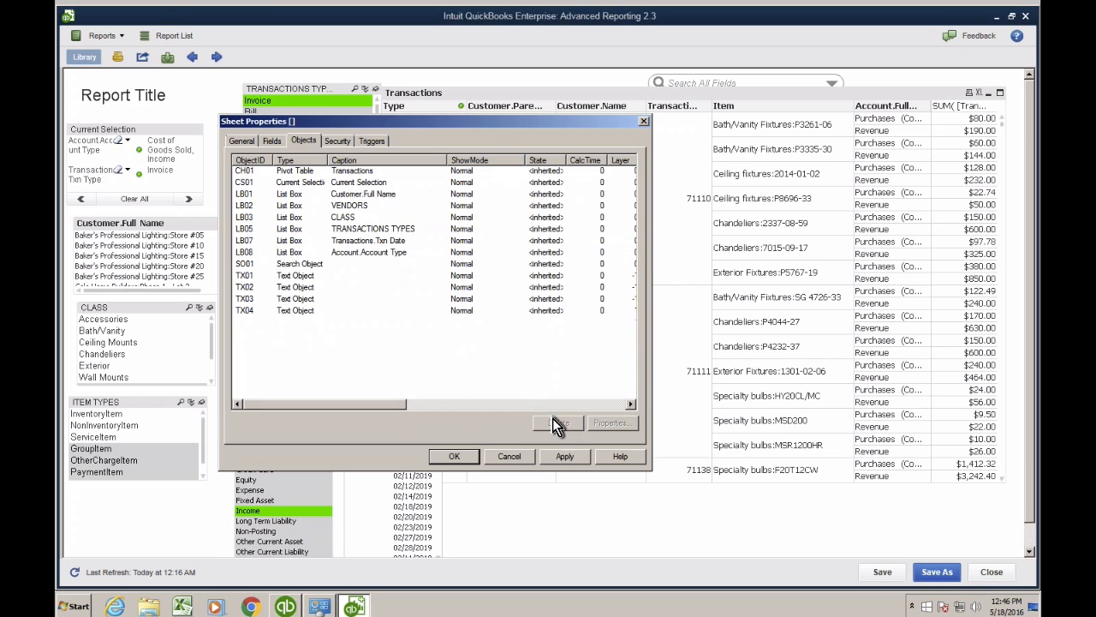
- Delete the CLASS, VENDORS and Customer.Full Name list boxes and accept the sheet property changes
click(334, 218)
click(552, 420)
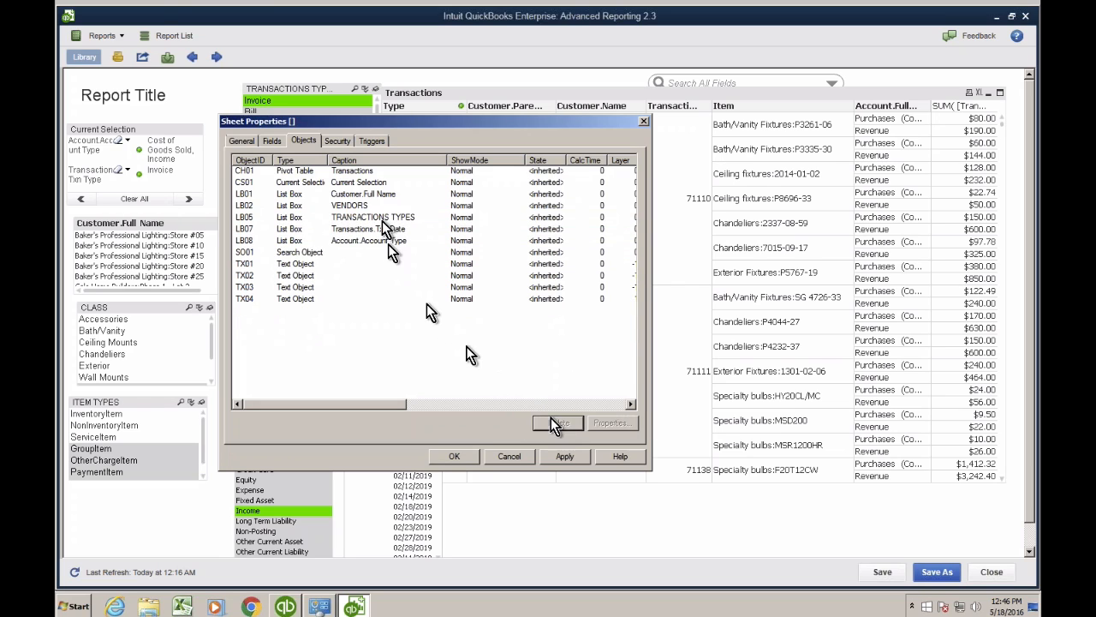
click(377, 206)
click(558, 422)
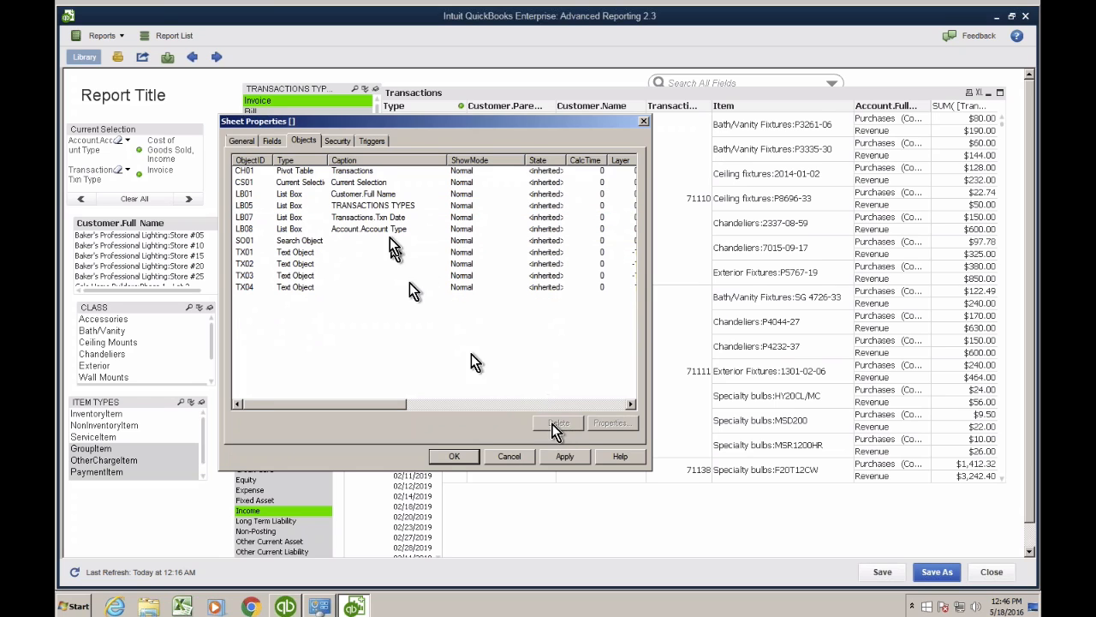
click(378, 197)
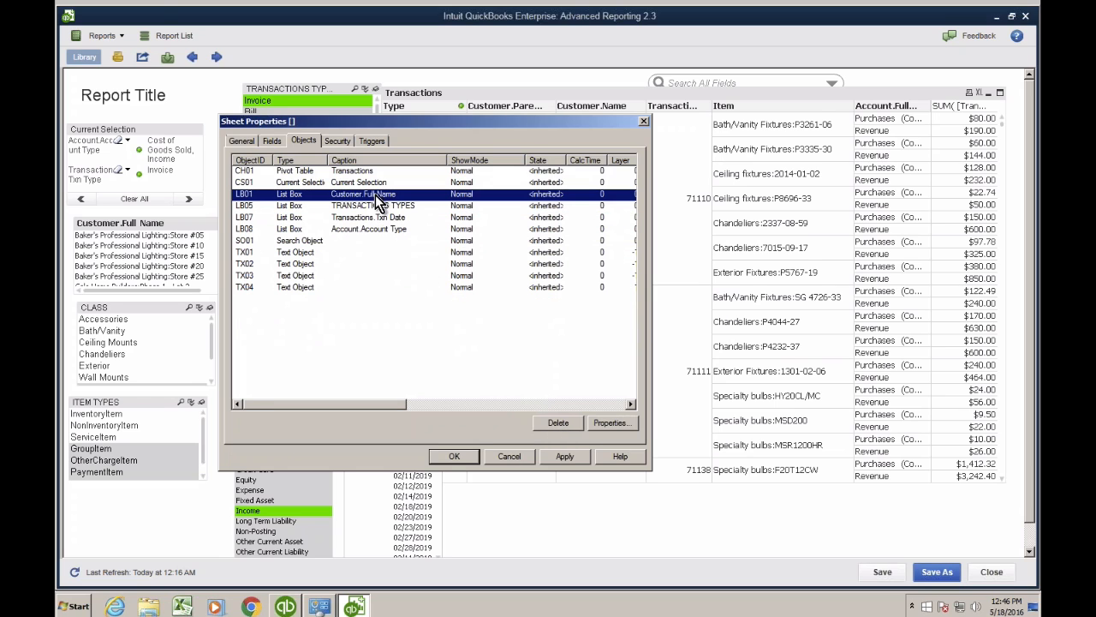
click(558, 423)
click(460, 455)
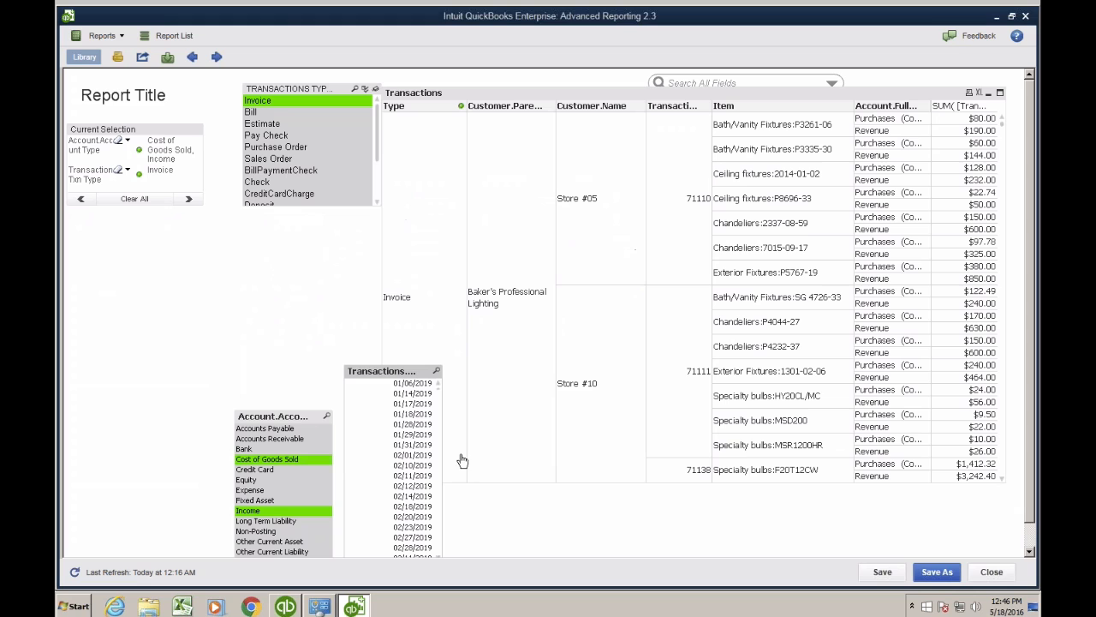
- Place the transaction dates and Account.Account Type list boxes side by side below the Current Selection box
drag(377, 377, 101, 240)
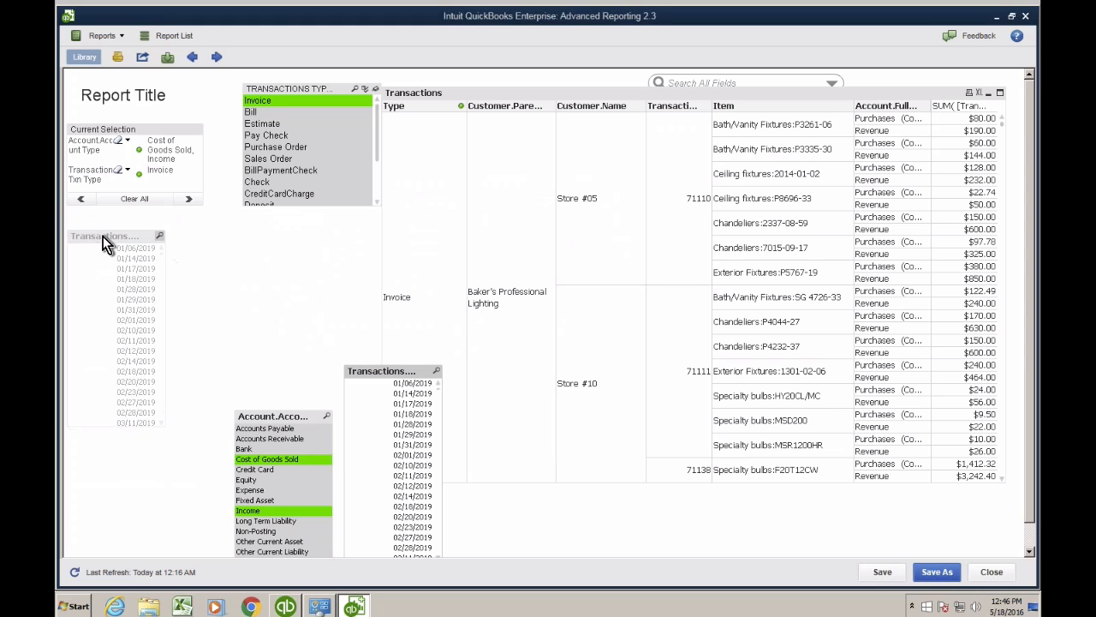
drag(259, 409, 213, 232)
- Switch to Chrome on the Mac desktop and open the Advanced Reporting User Guide PDF from the qbar.intuitlabs.com resources page
key(ctrl+Left)
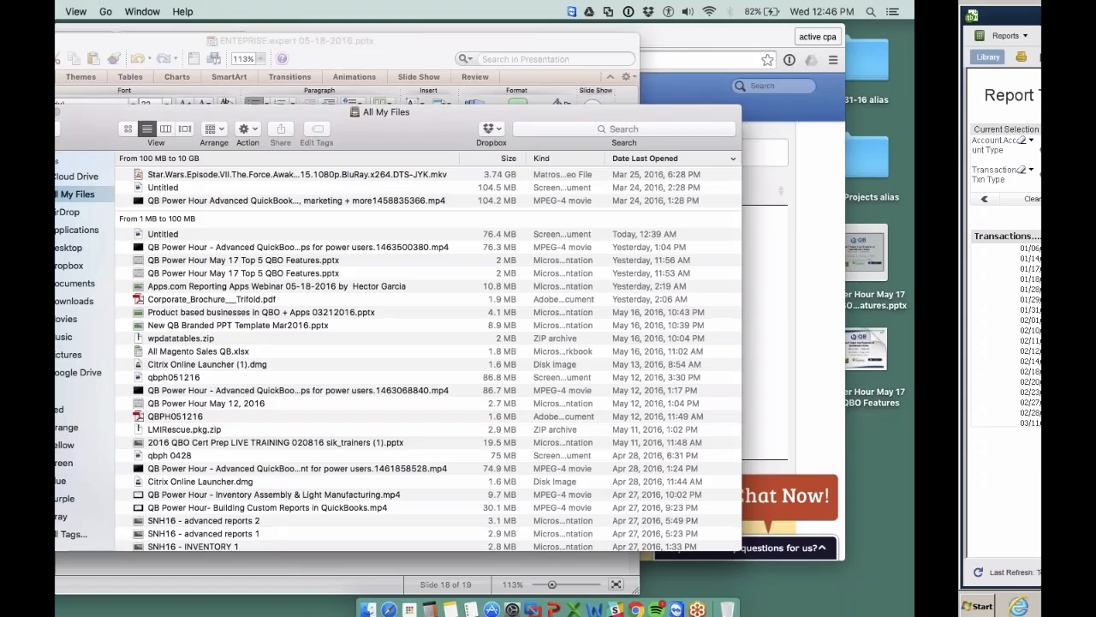
key(ctrl+Right)
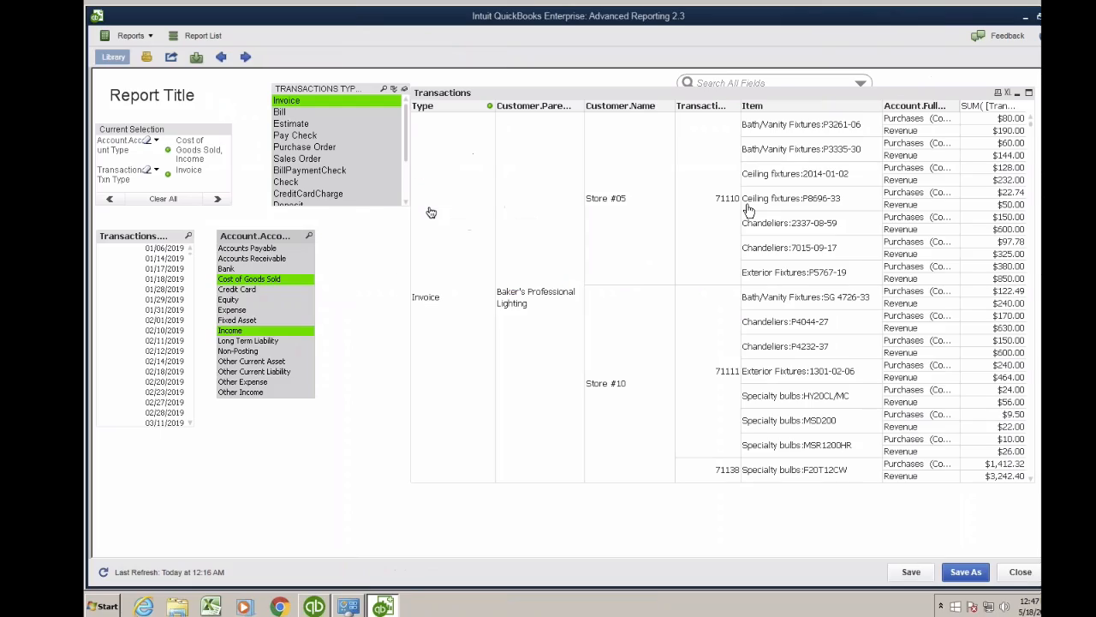
key(ctrl+Left)
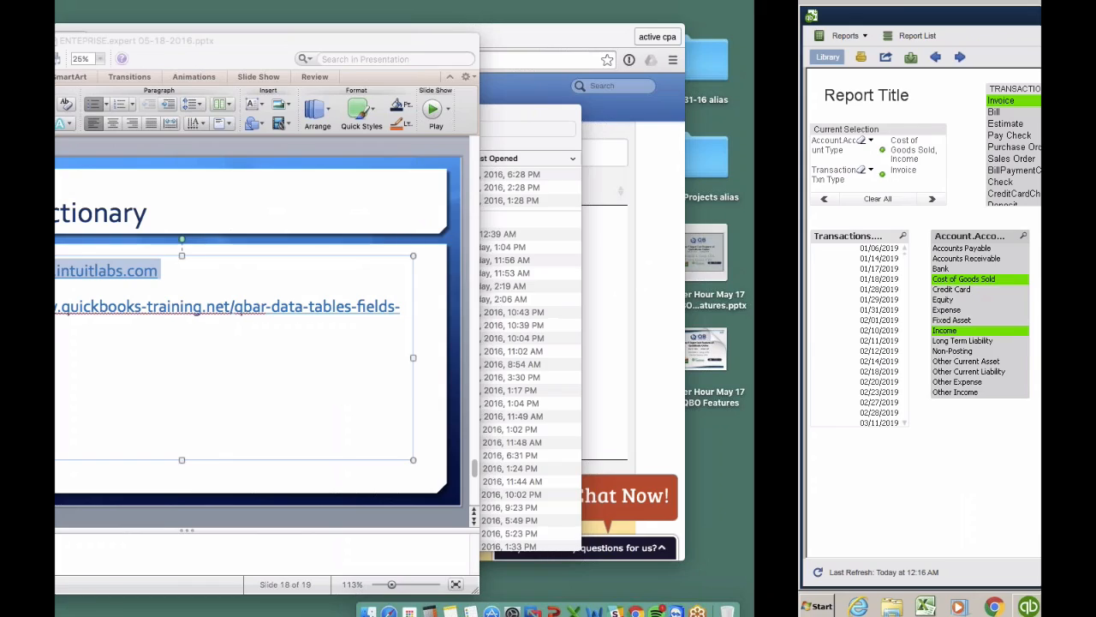
key(ctrl+Up)
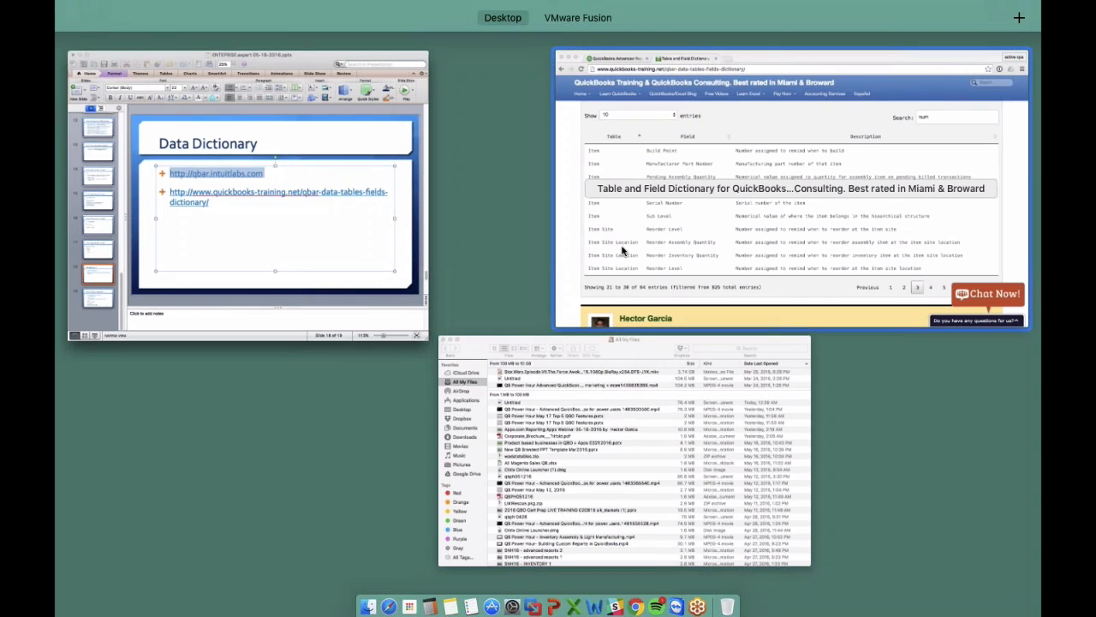
click(626, 252)
click(176, 39)
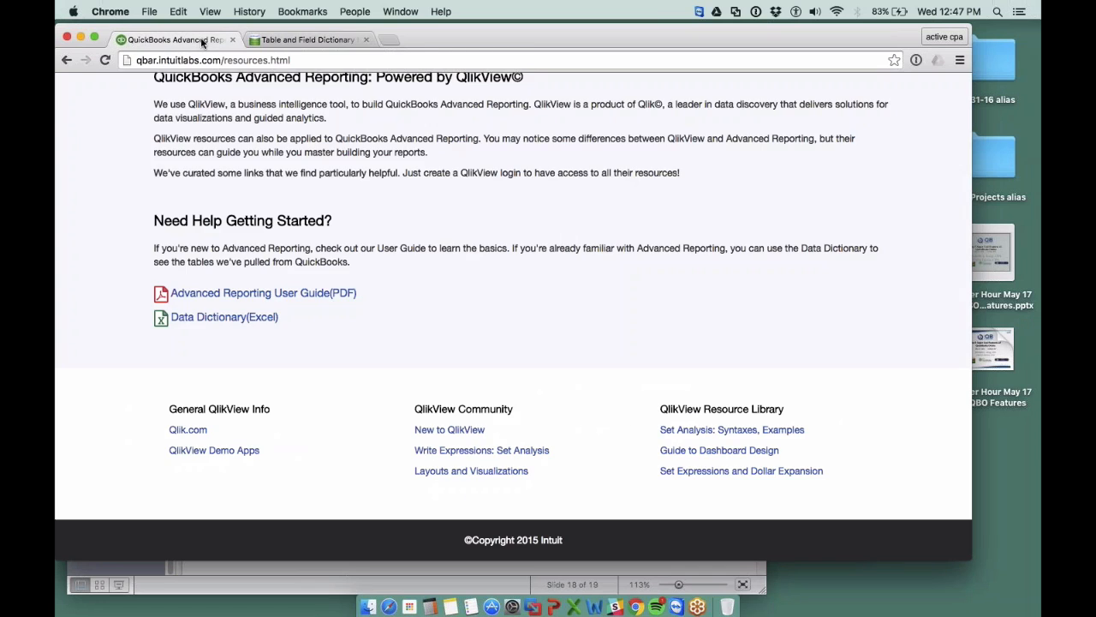
scroll(385, 171, up, 2)
scroll(464, 200, down, 3)
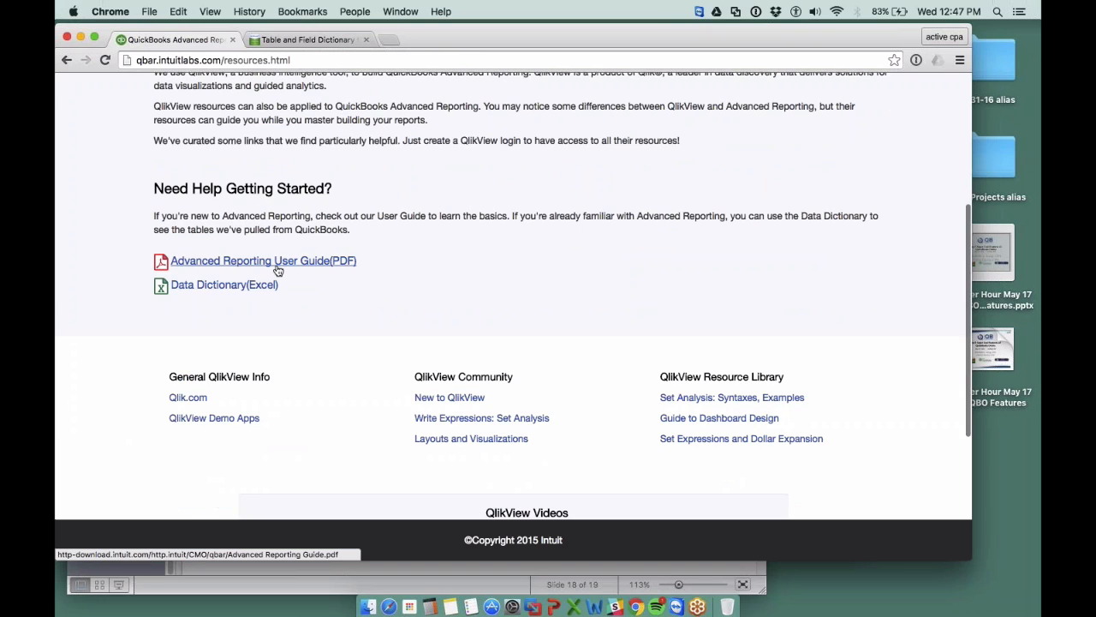
drag(393, 262, 175, 262)
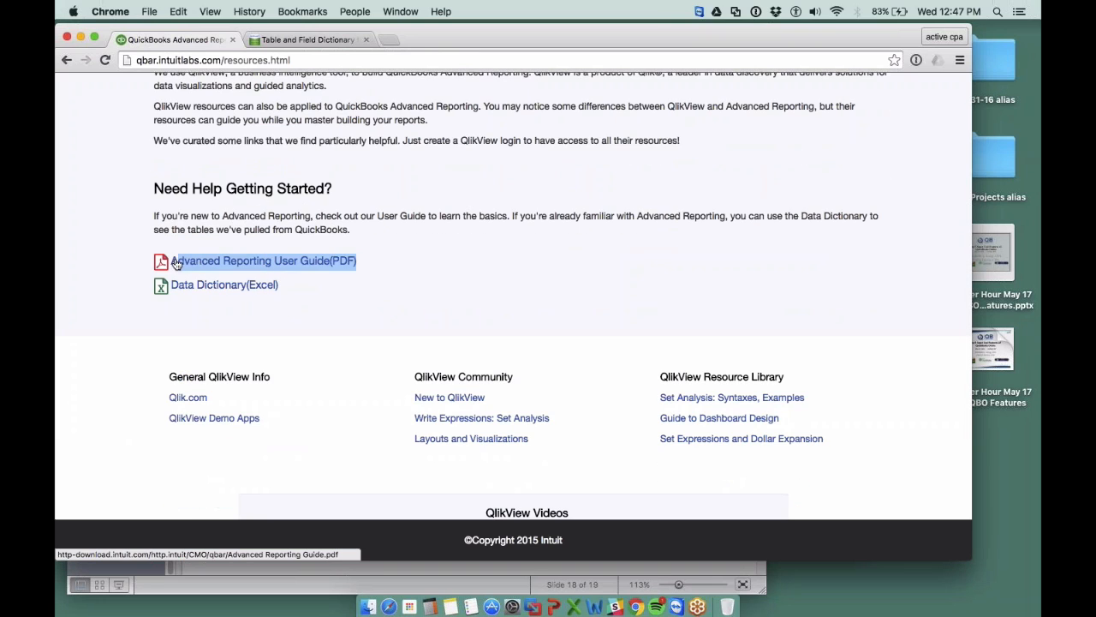
click(180, 261)
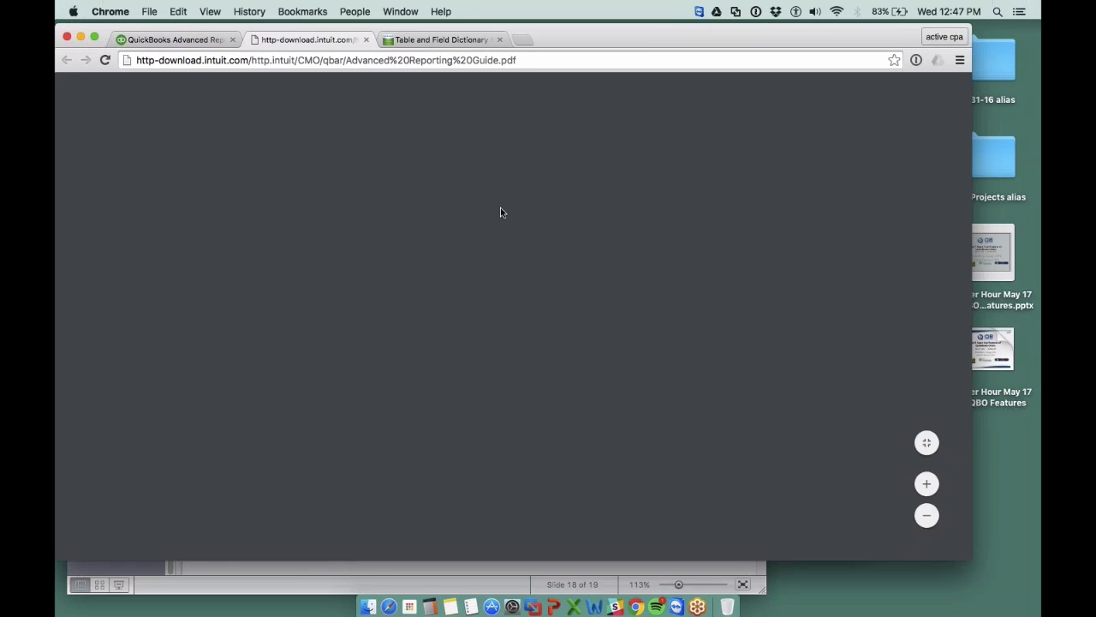
- Skim the Advanced Reporting User Guide up to its master calendar section, close it and highlight the resources page address
scroll(435, 268, down, 3)
scroll(435, 269, down, 20)
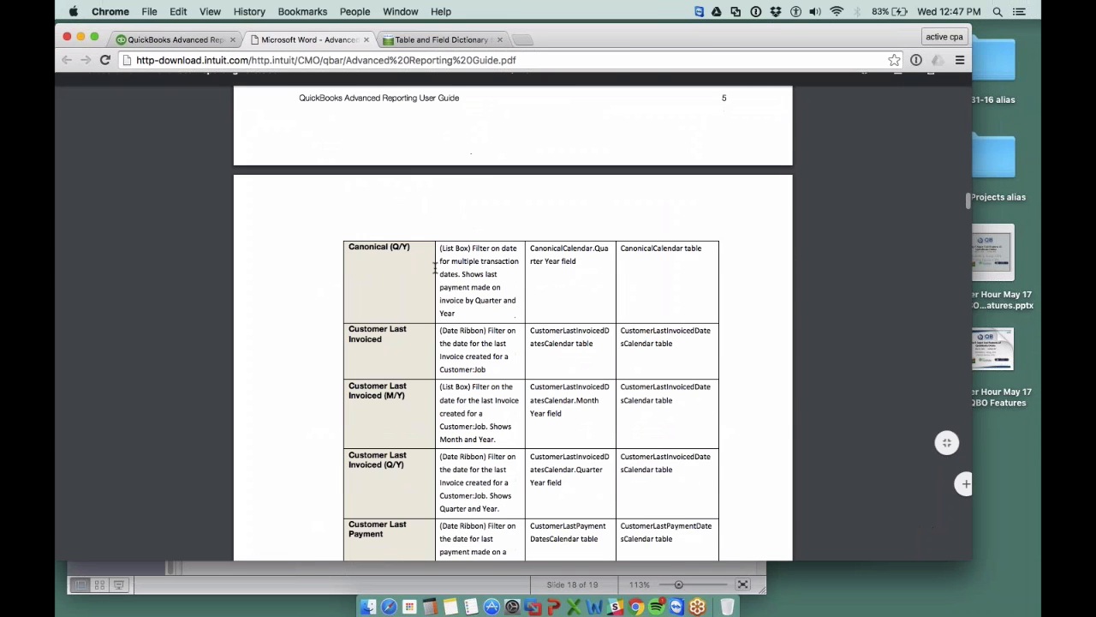
scroll(435, 268, down, 20)
scroll(438, 272, down, 20)
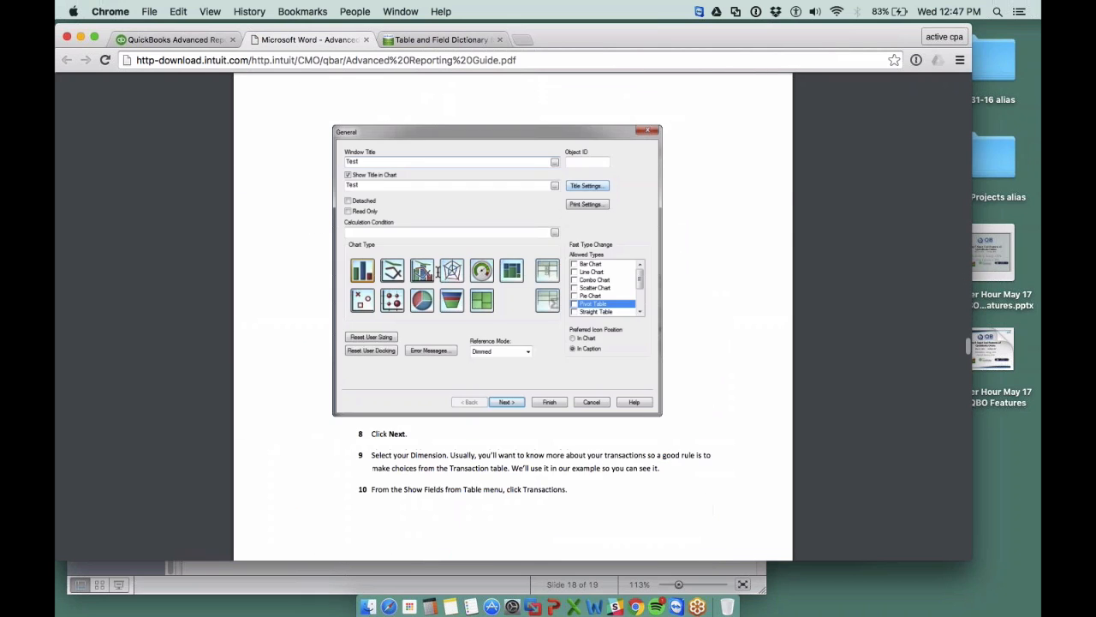
scroll(438, 271, down, 20)
scroll(438, 272, down, 20)
scroll(437, 272, down, 2)
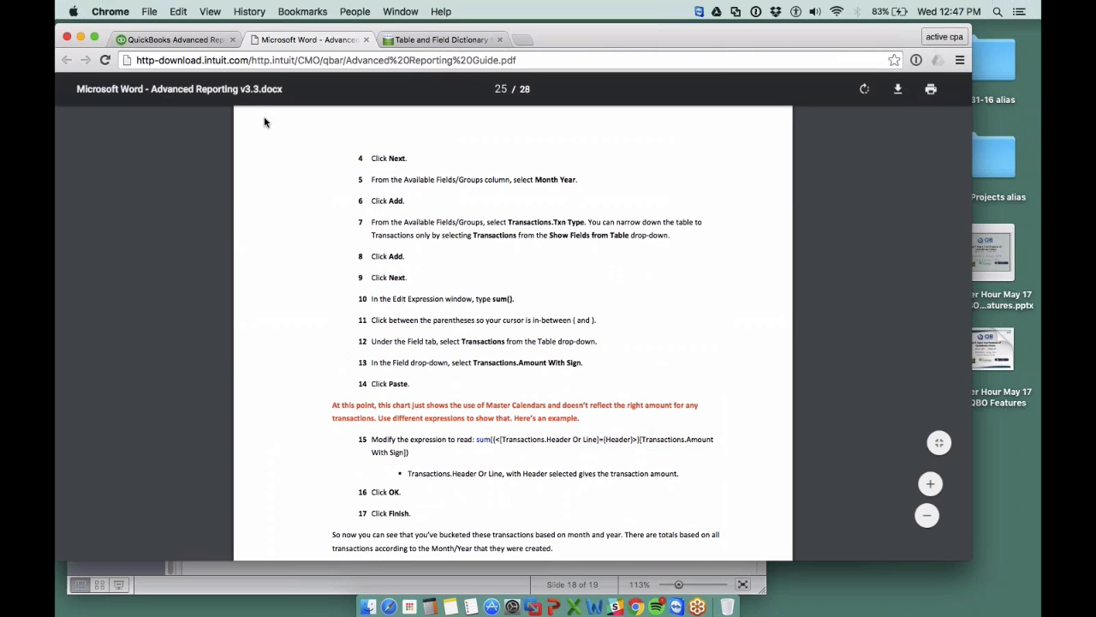
scroll(562, 375, down, 15)
scroll(562, 375, down, 10)
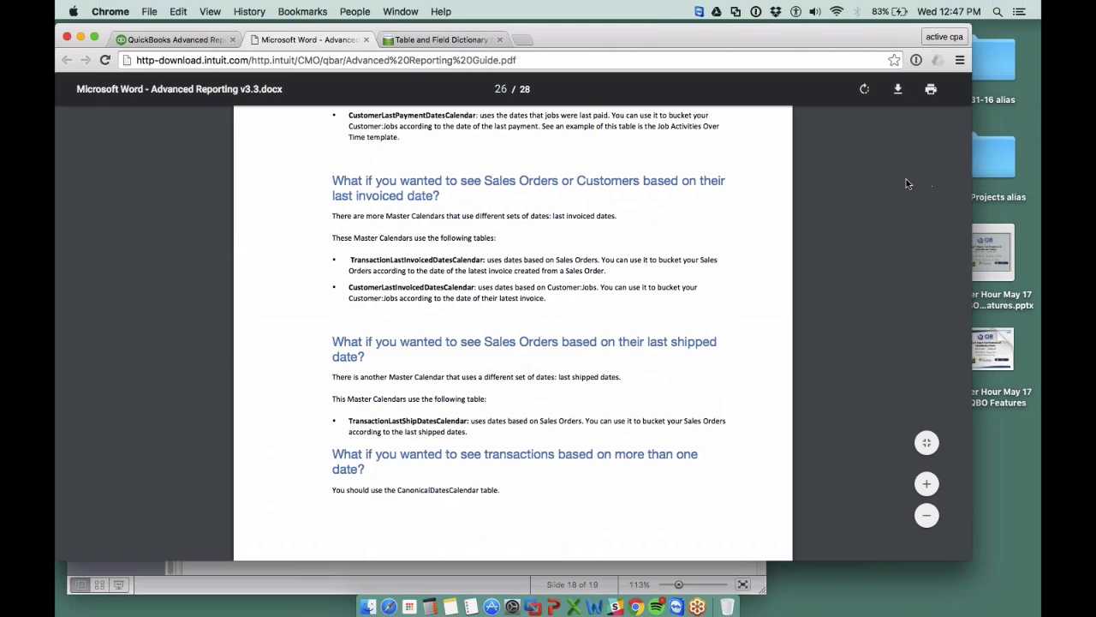
click(366, 40)
click(241, 60)
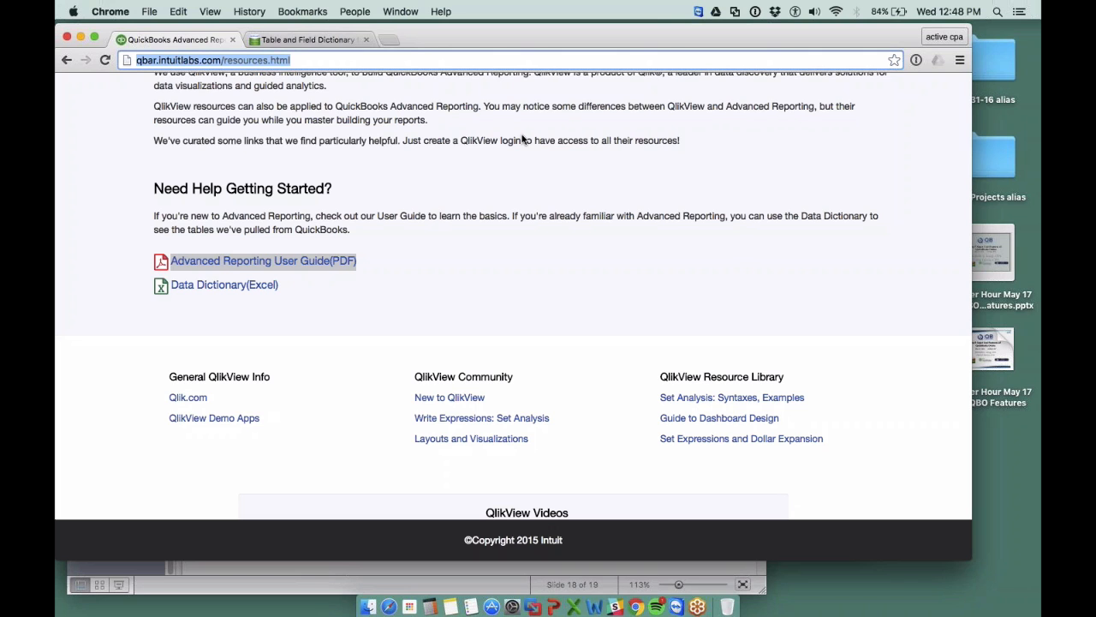
- Return to the Advanced Reporting window, move the Account.Account Type list box directly beneath TRANSACTIONS TYPES, and switch back to Chrome
key(ctrl+Right)
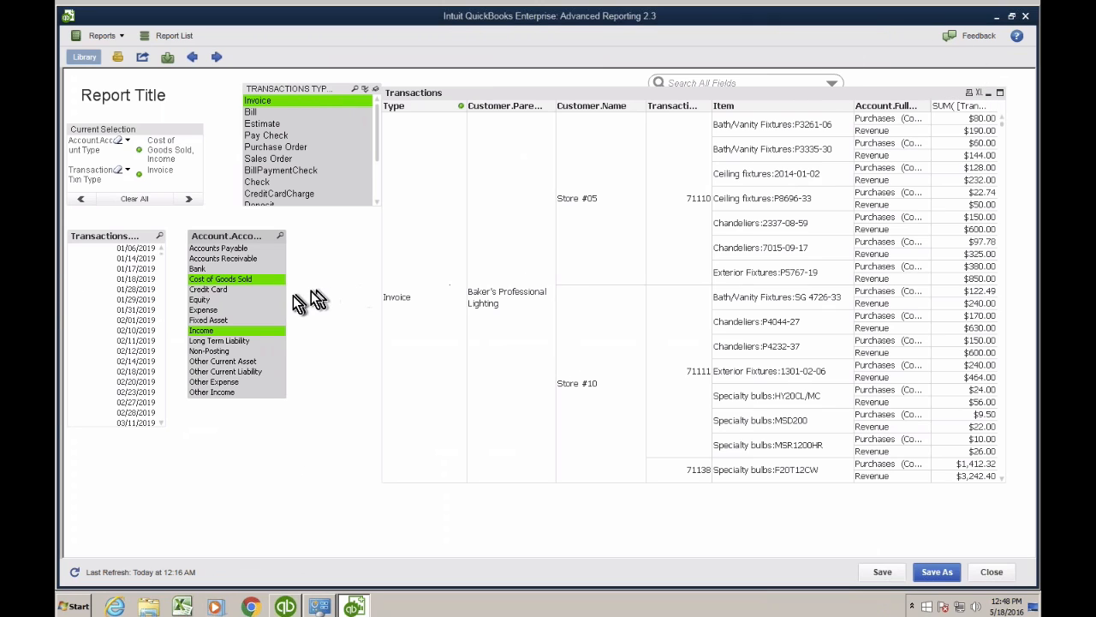
drag(233, 241, 285, 222)
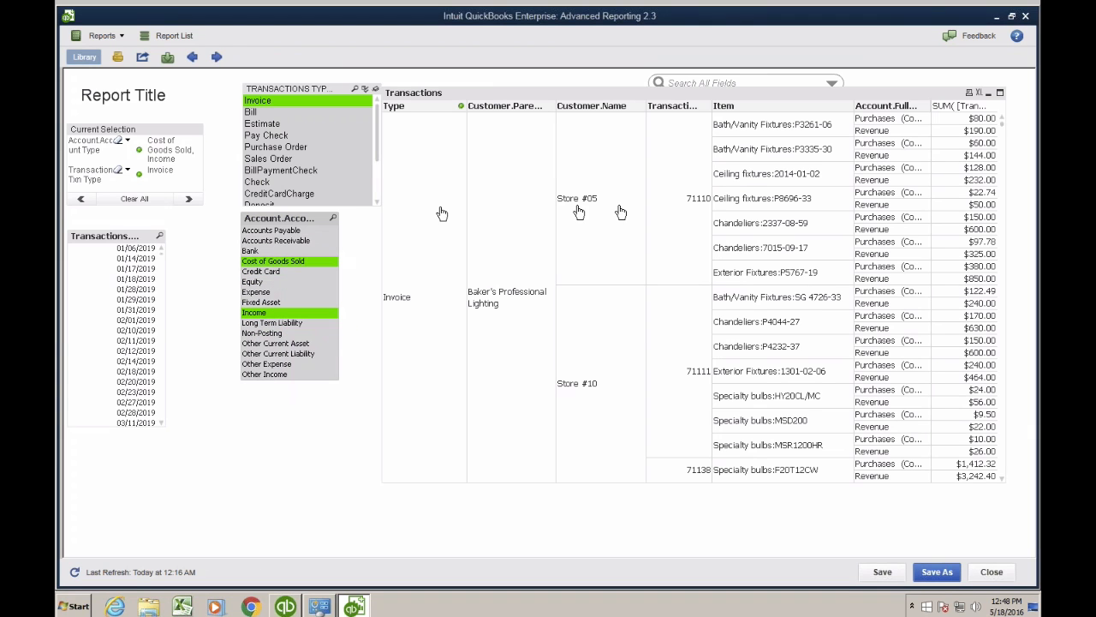
key(ctrl+Left)
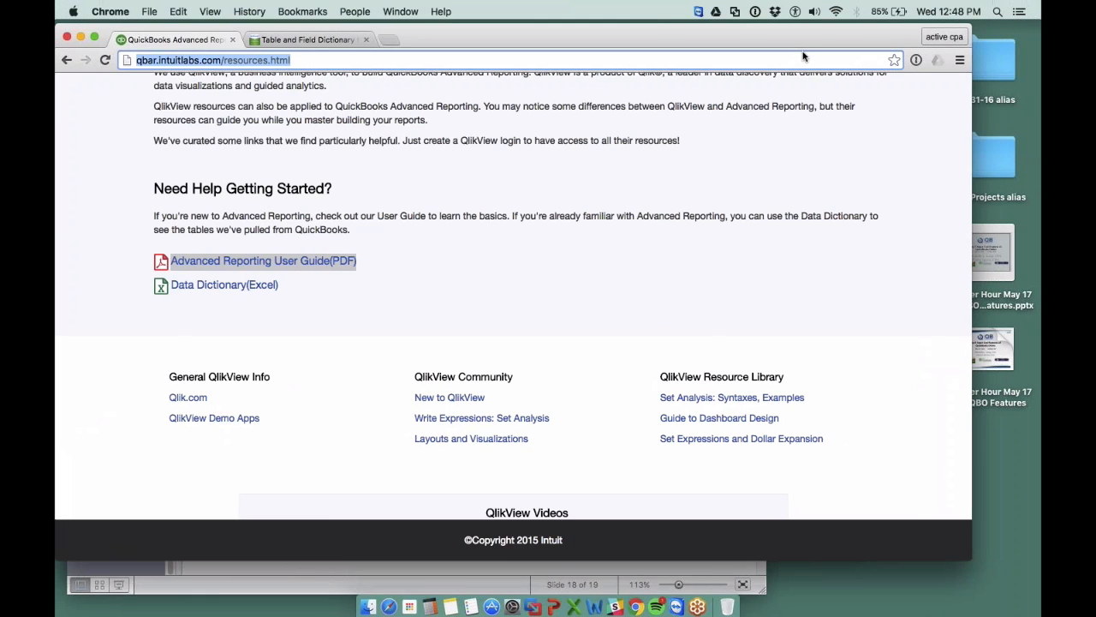
- Return to the Advanced Reporting window, shift the Transactions.Txn Date list box slightly and enlarge it to show its full title and more dates
key(ctrl+Right)
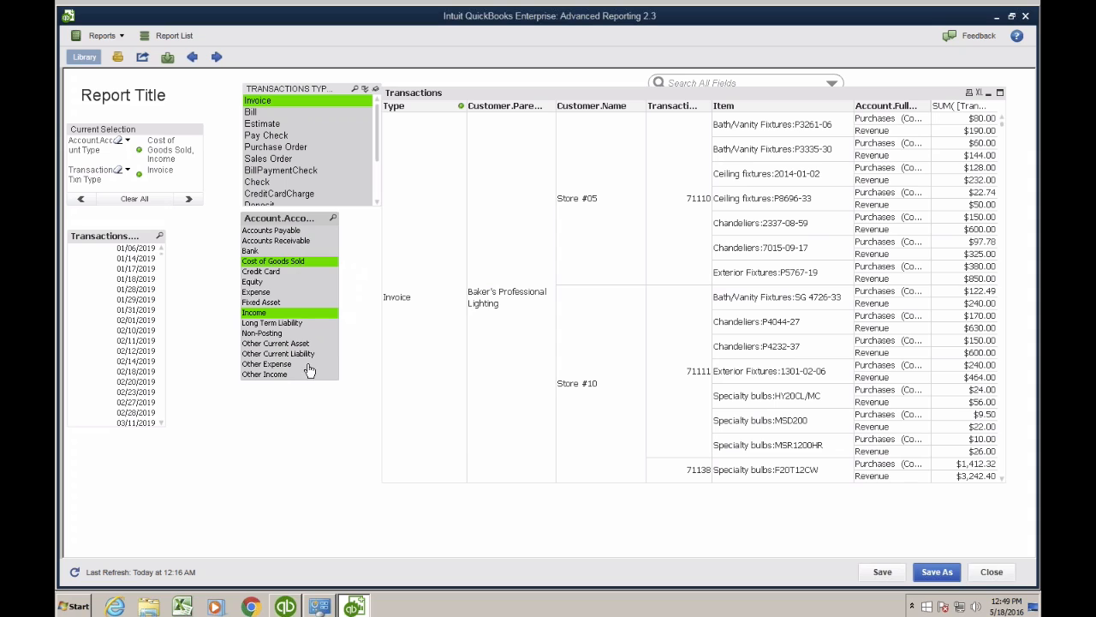
drag(107, 239, 128, 240)
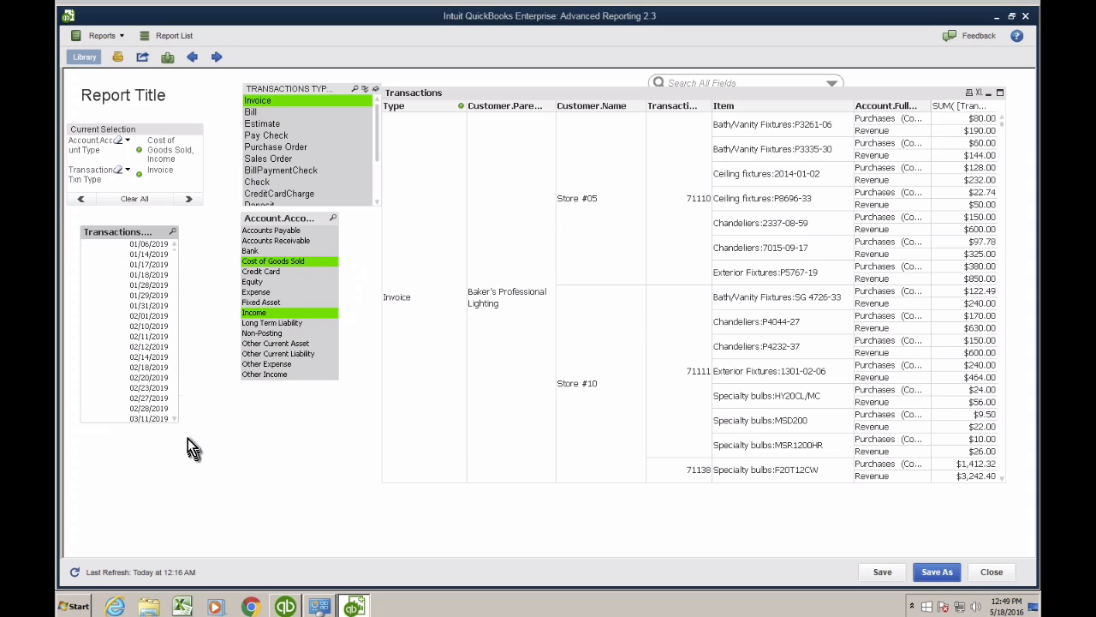
drag(175, 422, 215, 529)
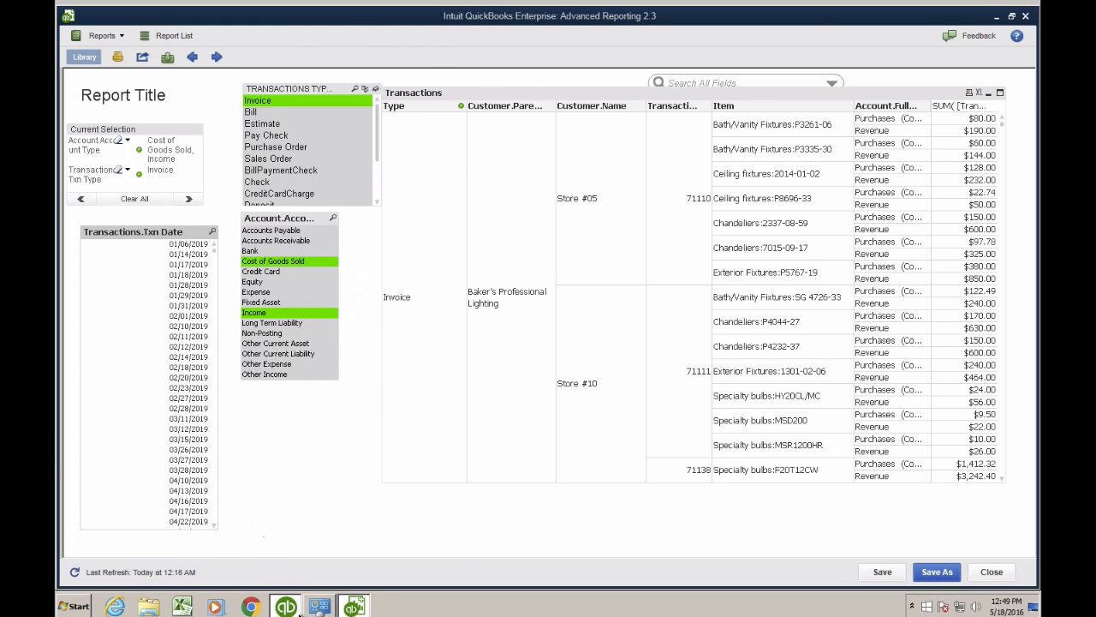
- Switch to QuickBooks, run the Profit & Loss Detail report and examine its From and To date fields
click(295, 604)
click(543, 31)
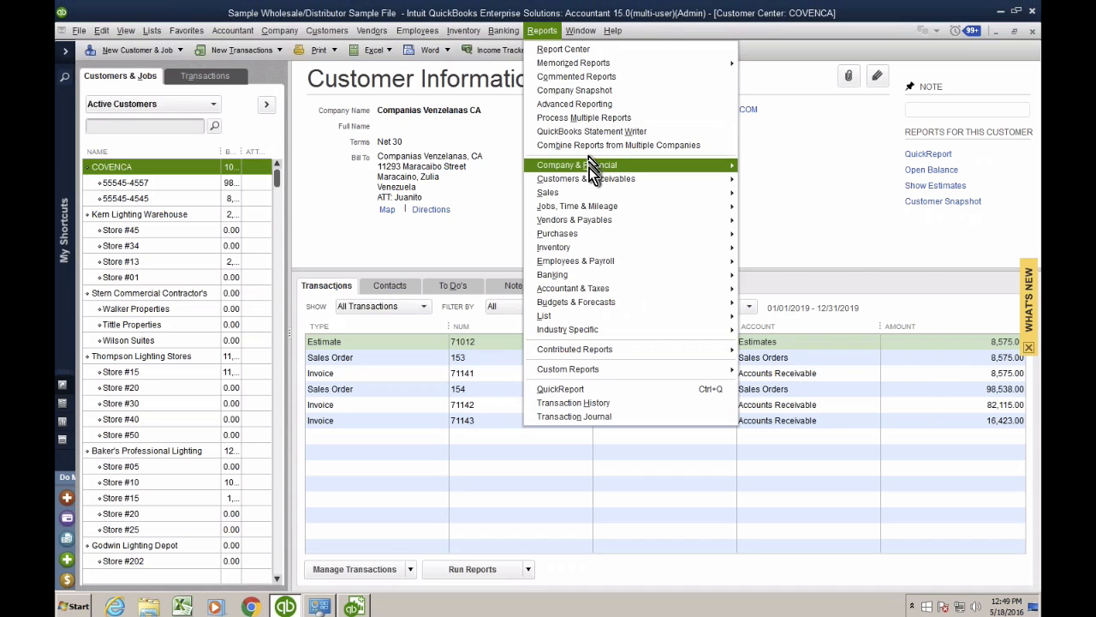
mouse_move(591, 167)
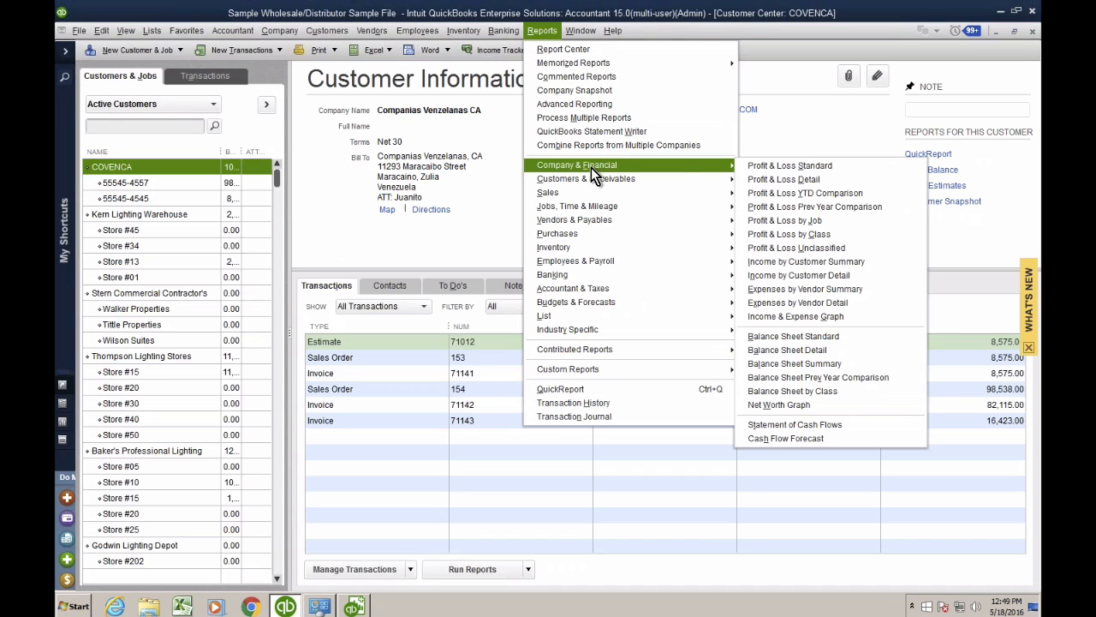
click(814, 183)
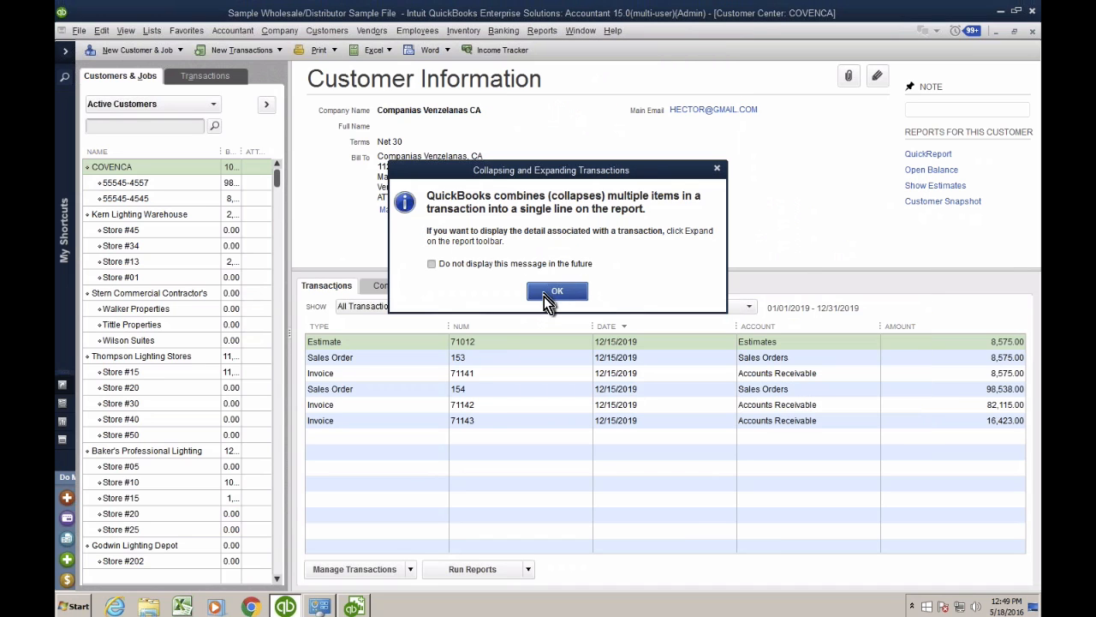
click(545, 293)
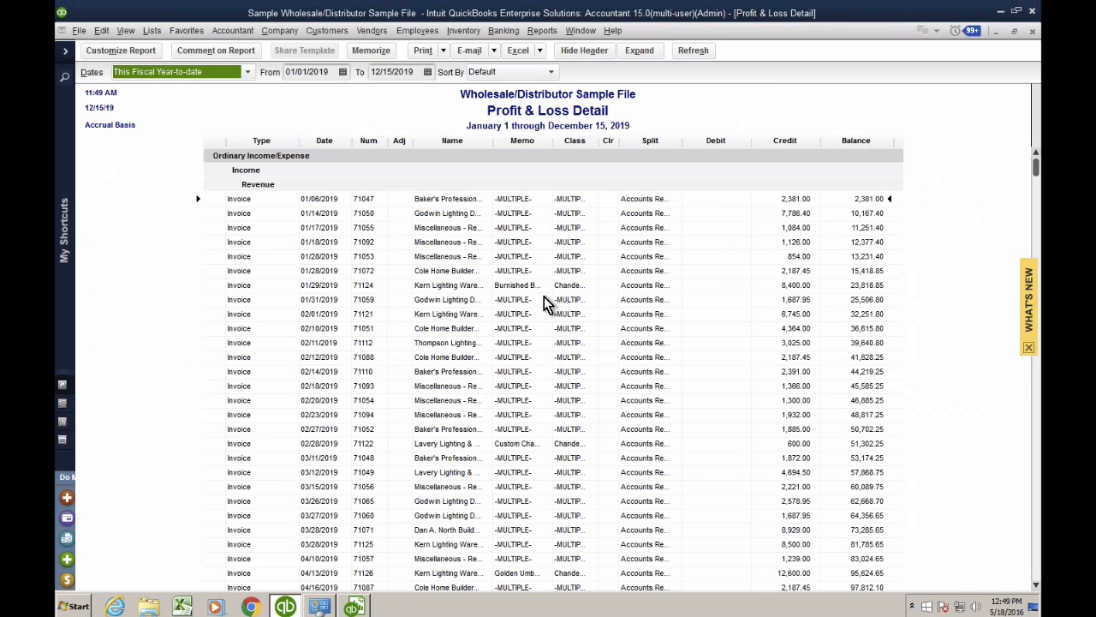
click(326, 72)
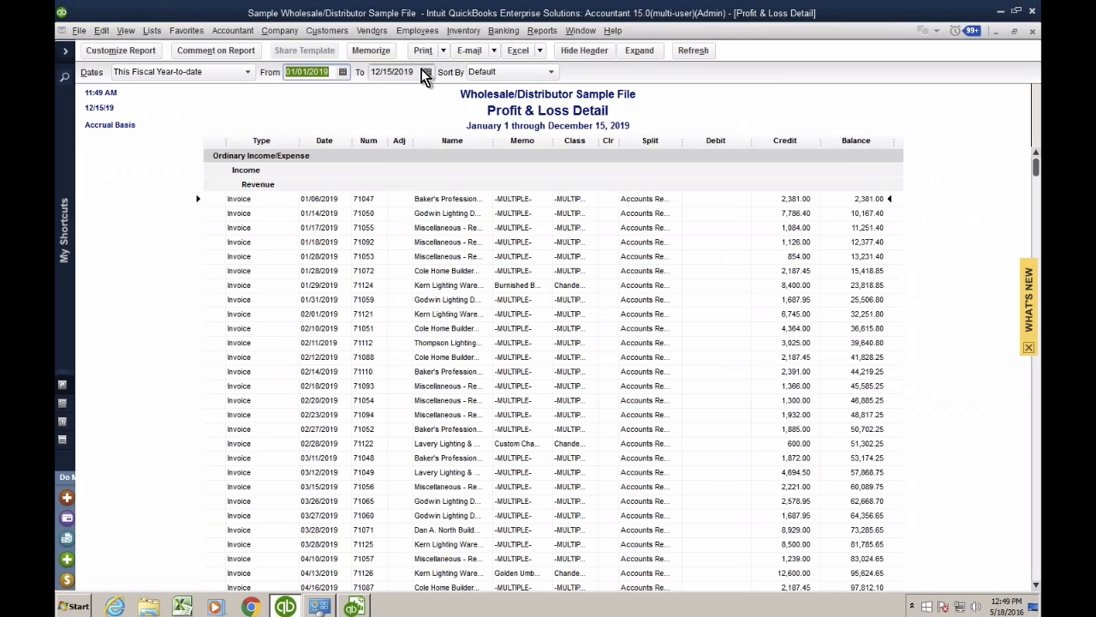
key(Tab)
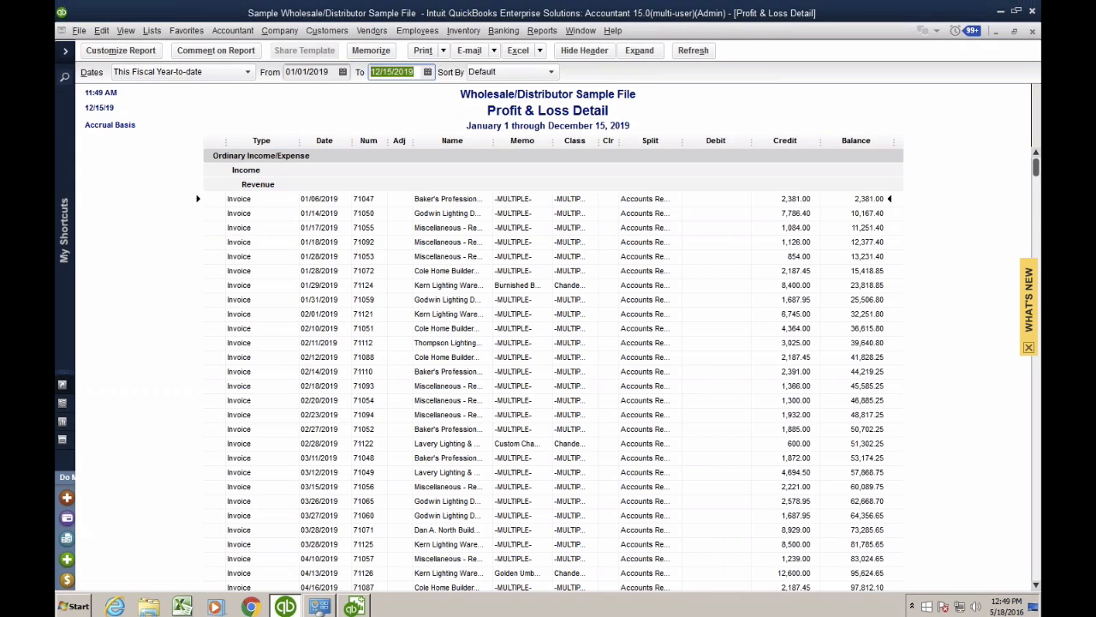
- Return to the Advanced Reporting window and move the Transactions.Txn Date list box up close beneath the Current Selection box
key(ctrl+Left)
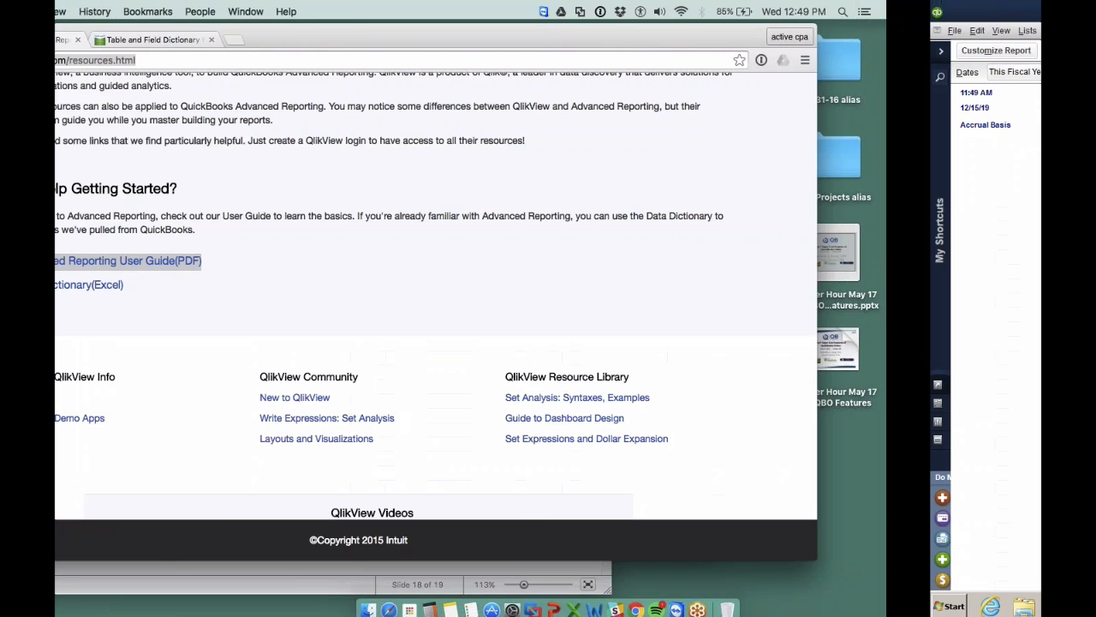
key(ctrl+Up)
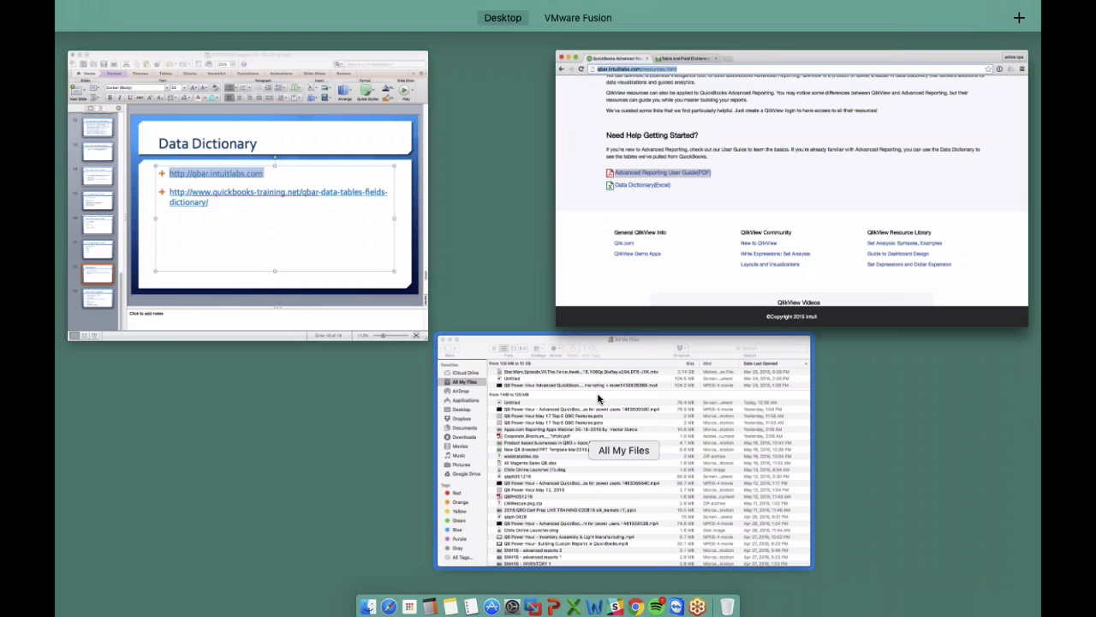
click(532, 604)
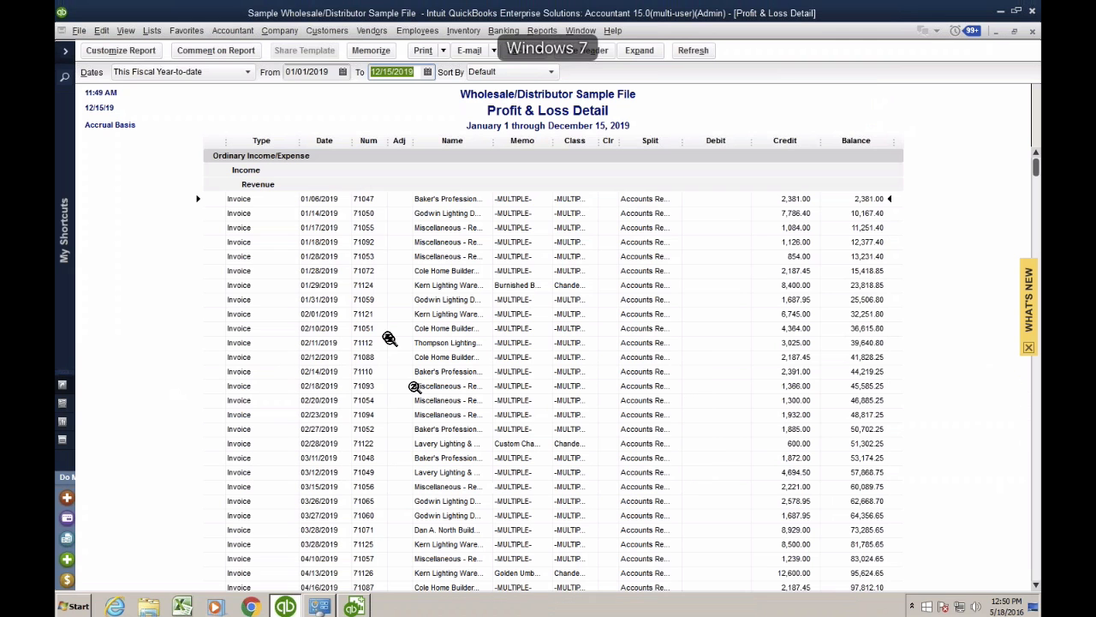
click(352, 607)
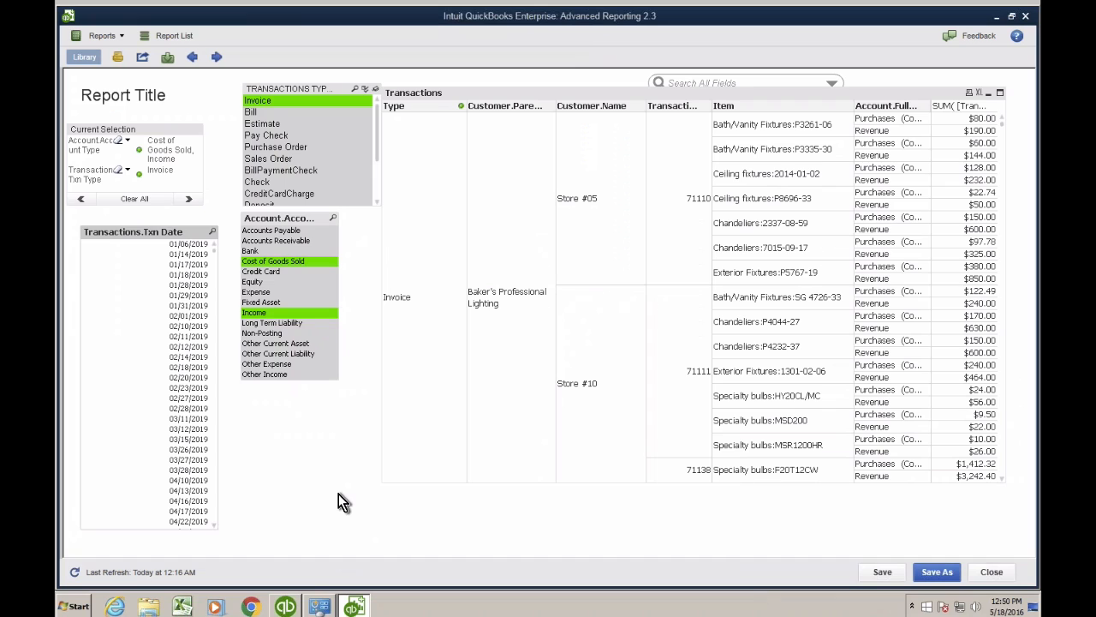
drag(134, 221, 135, 230)
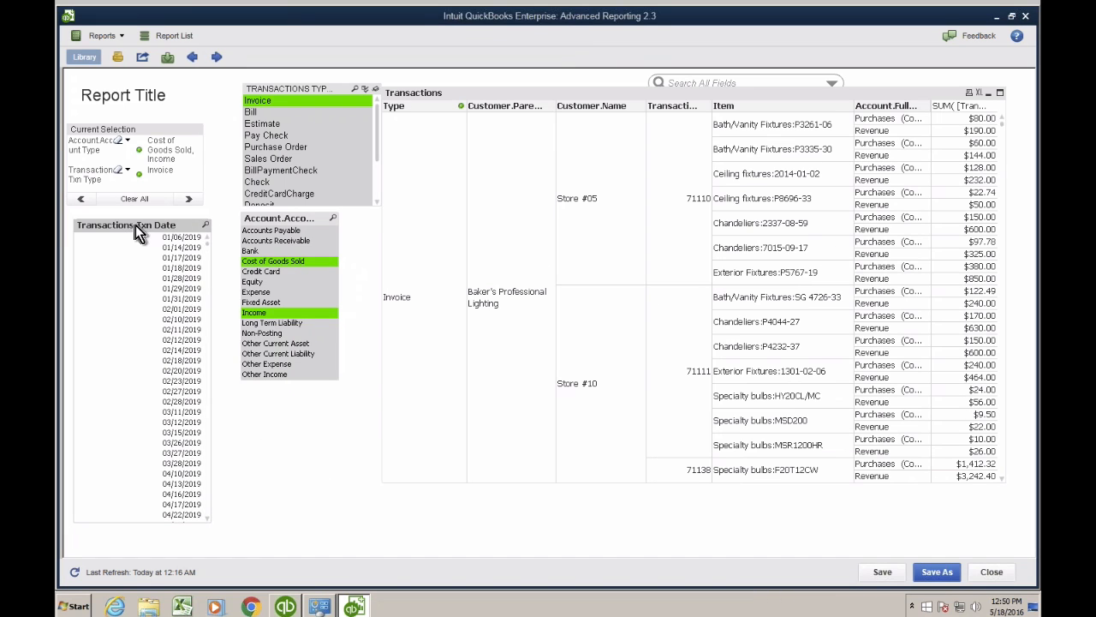
- Filter the Transactions.Txn Date list box with the search expression <12/01/2019
click(206, 226)
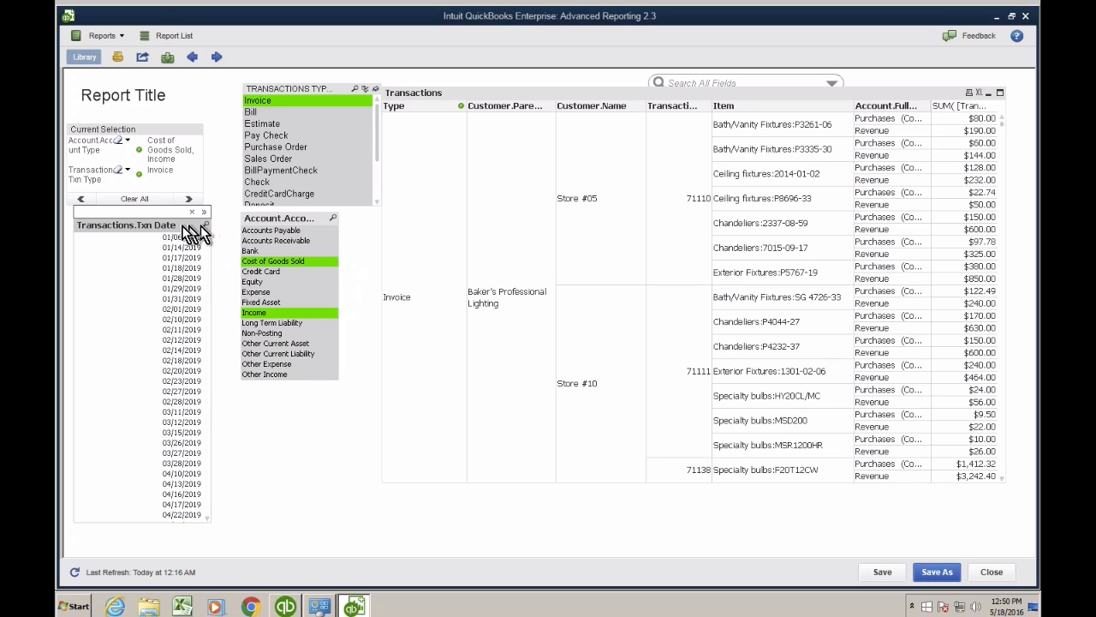
text(<12)
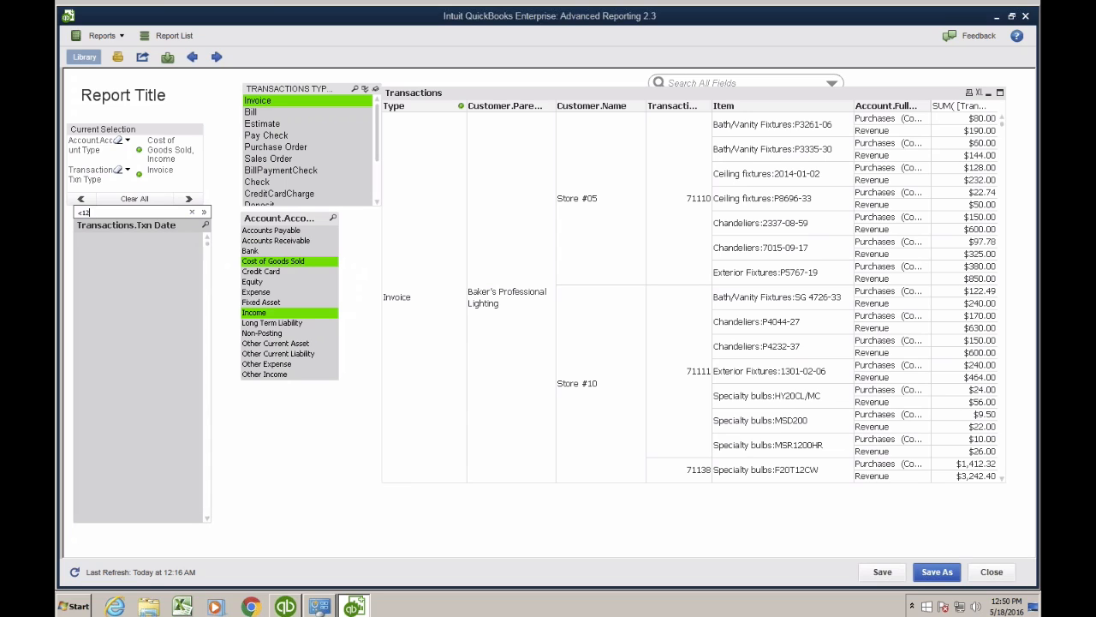
text(/01/201)
text(5)
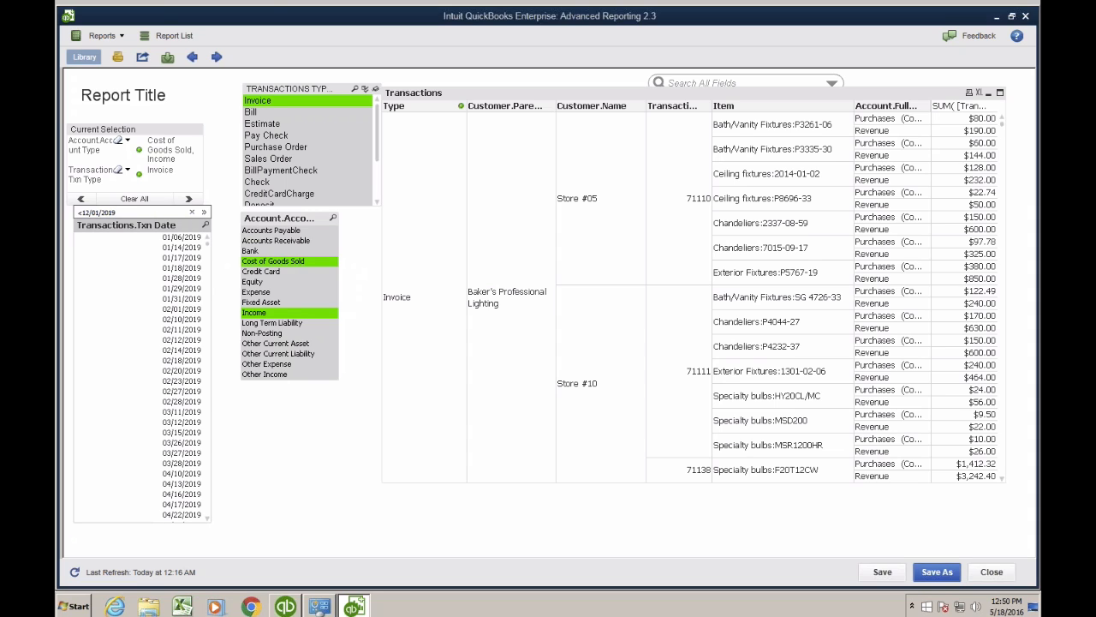
key(Return)
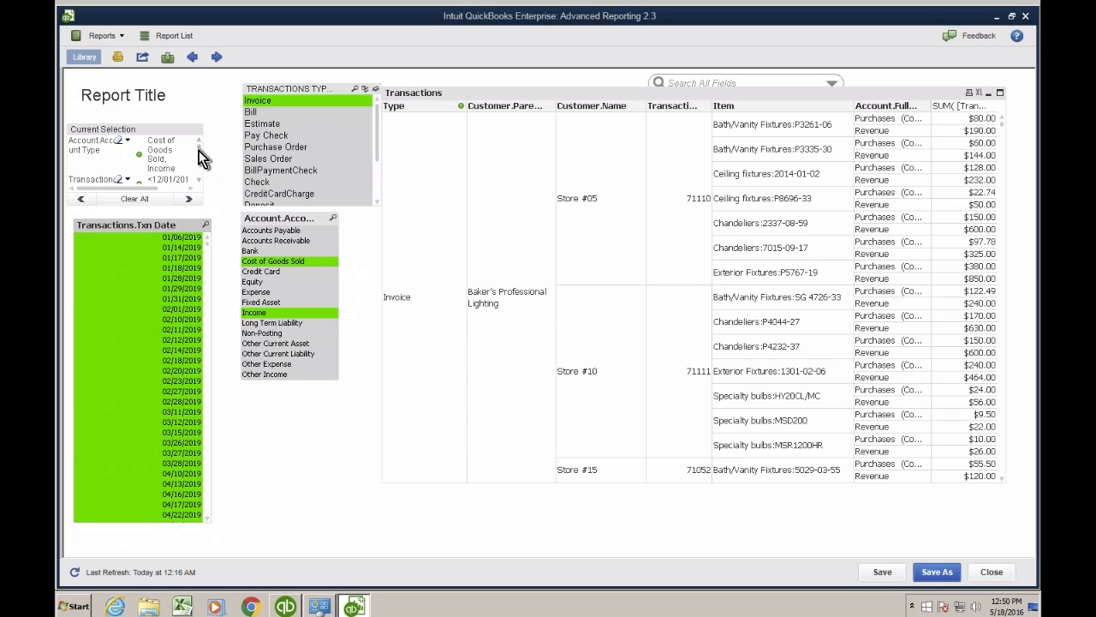
- Try the date search >12/31/2018 <01/01/2019 in the Transactions.Txn Date list box and clear the transaction date filter
click(205, 224)
text(>12/31/2018)
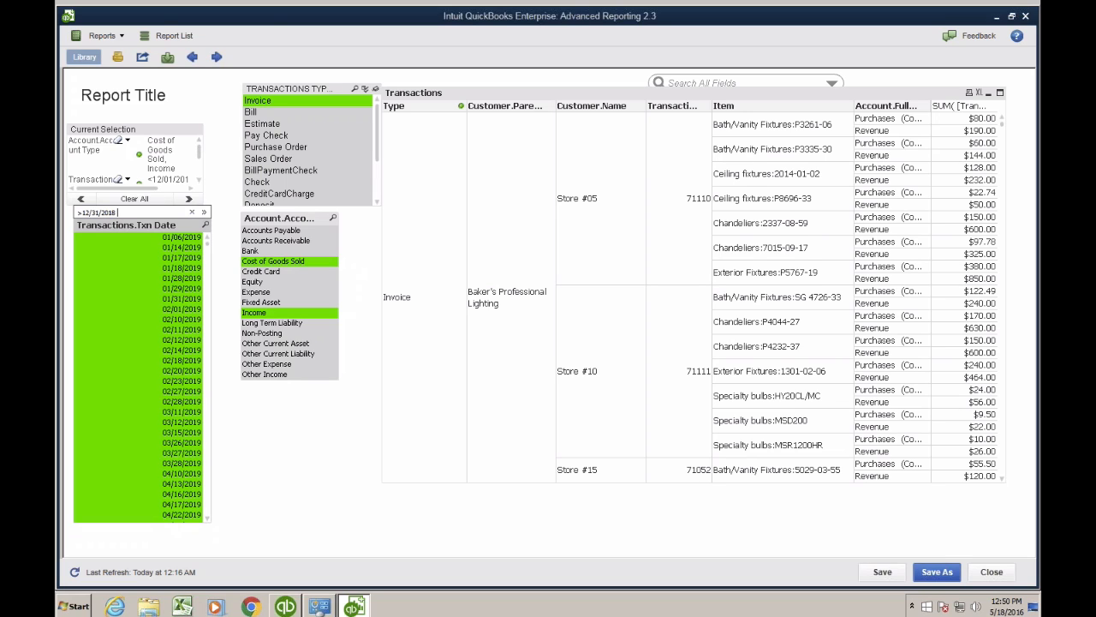
text( <01/01/2019)
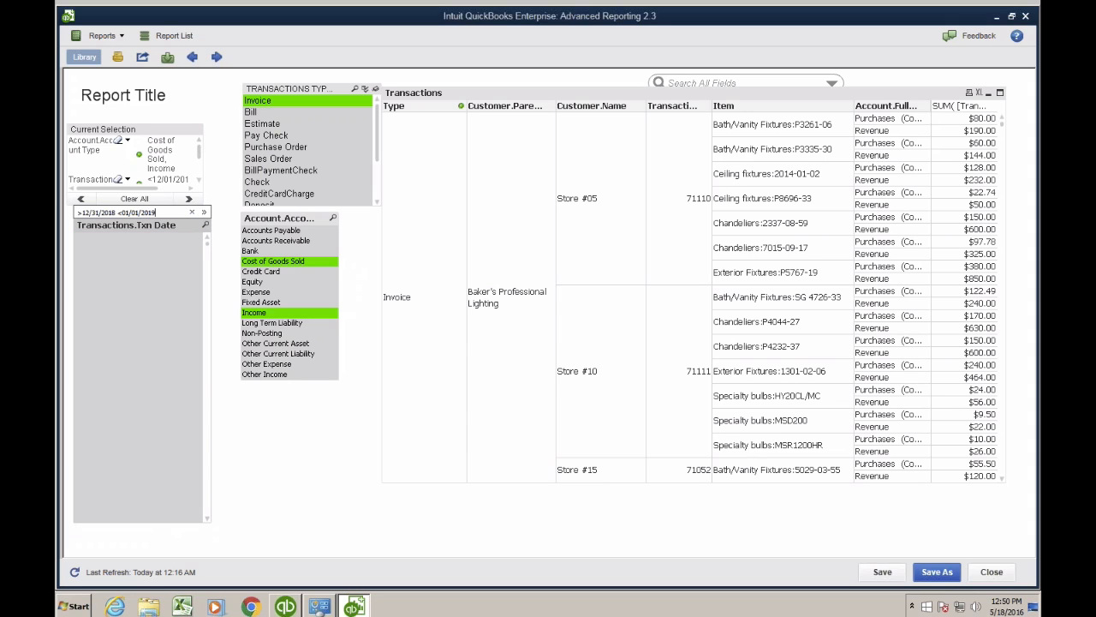
drag(156, 212, 71, 243)
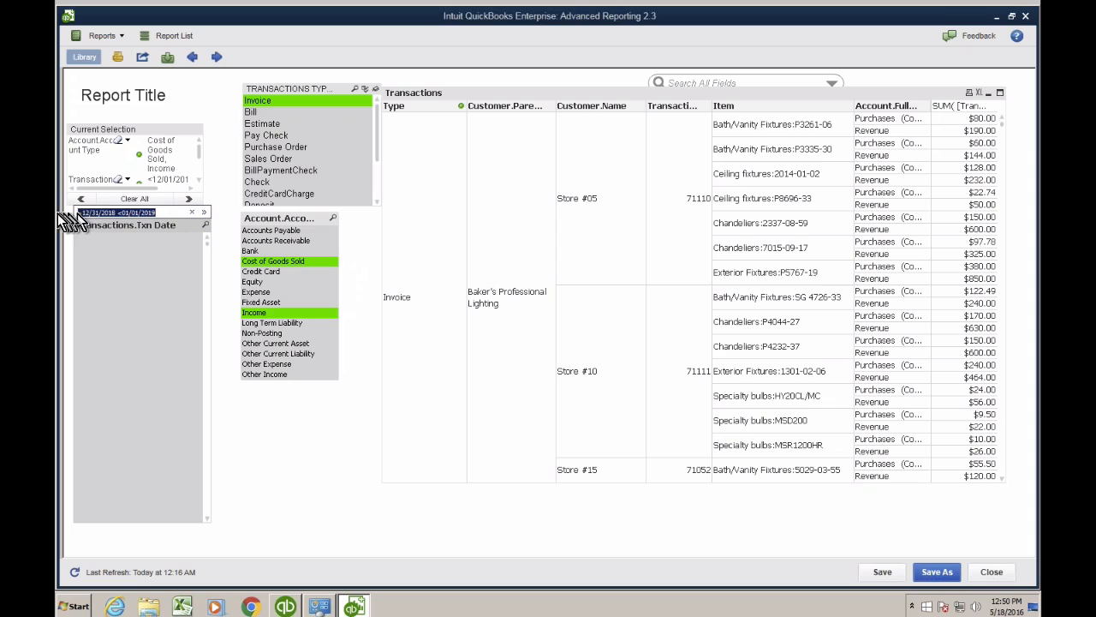
key(Return)
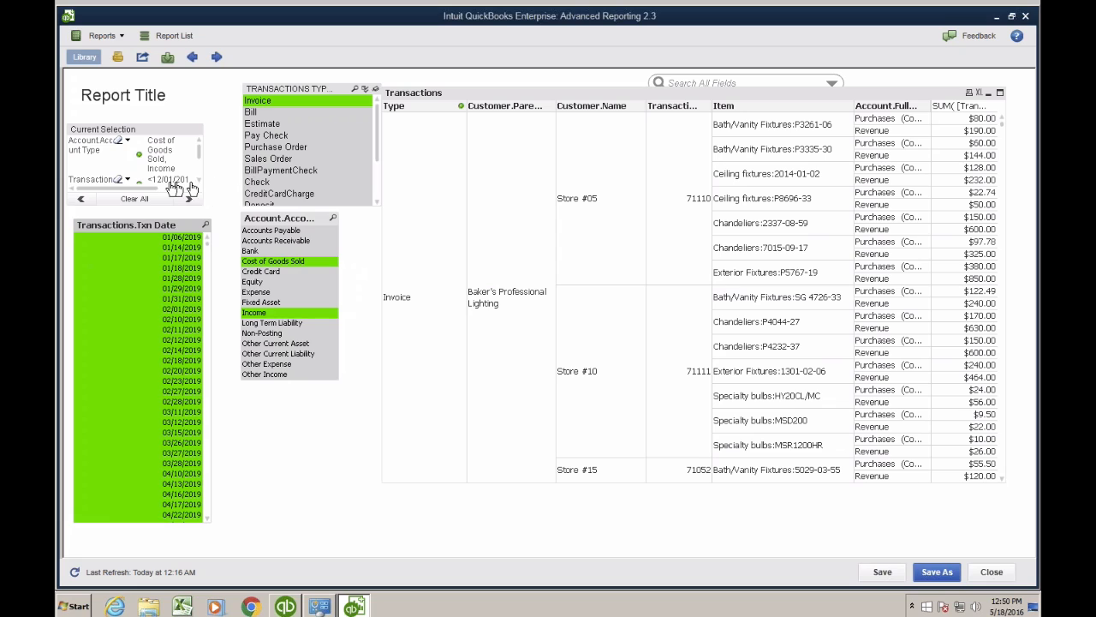
click(119, 181)
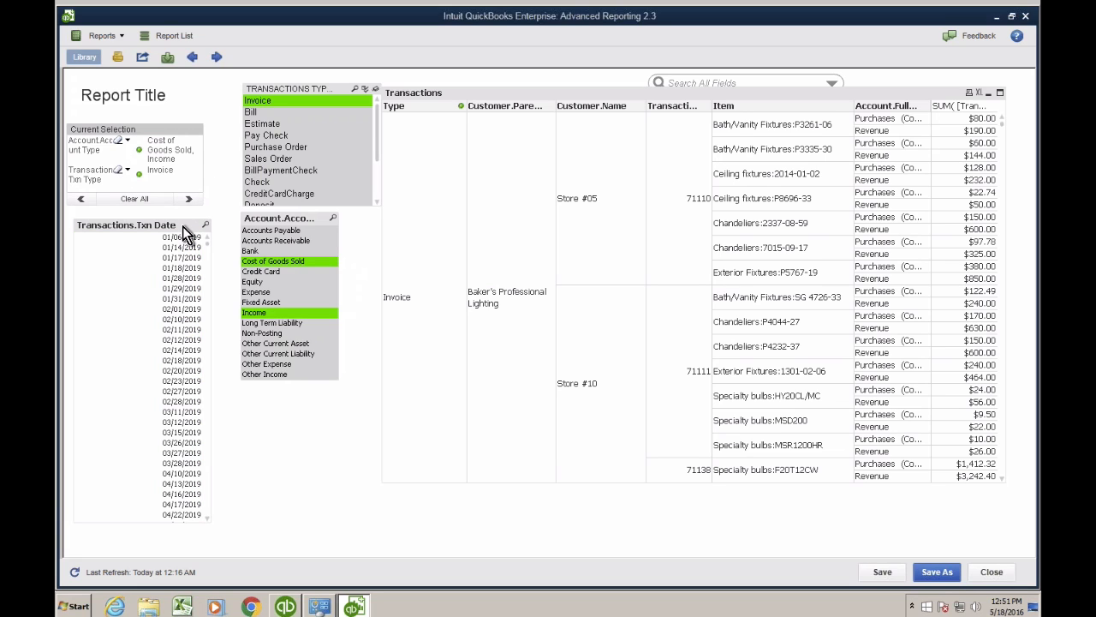
- Select 01/28, 01/29, 02/10, 02/18, 02/28 and 03/27/2019 together in the Transactions.Txn Date list box, and clear that date selection
click(180, 278)
ctrl+click(180, 289)
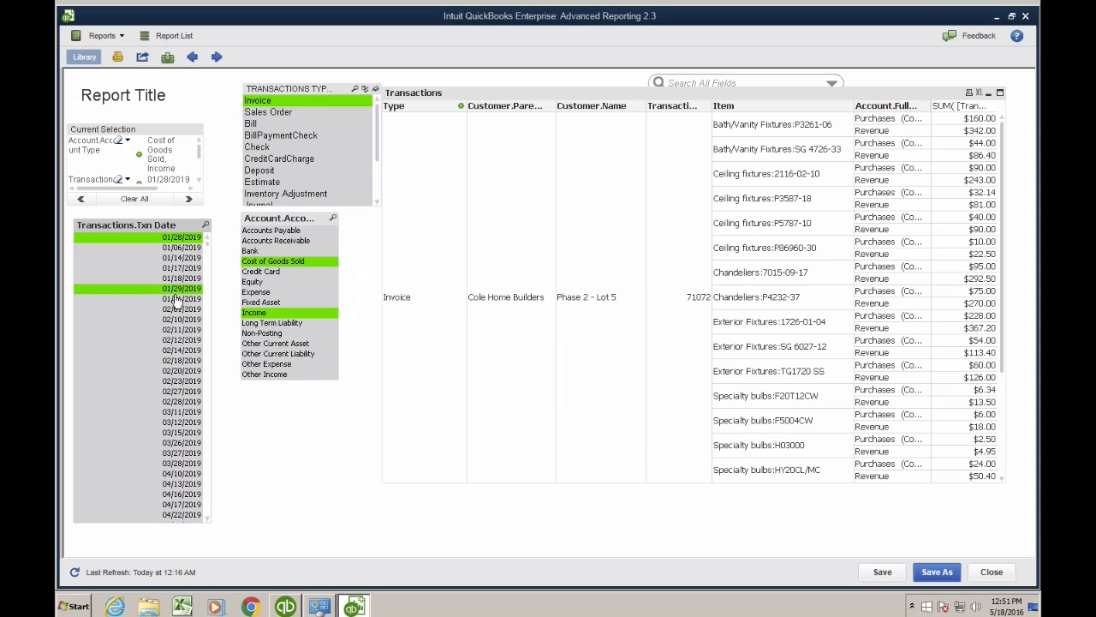
ctrl+click(178, 360)
ctrl+click(180, 402)
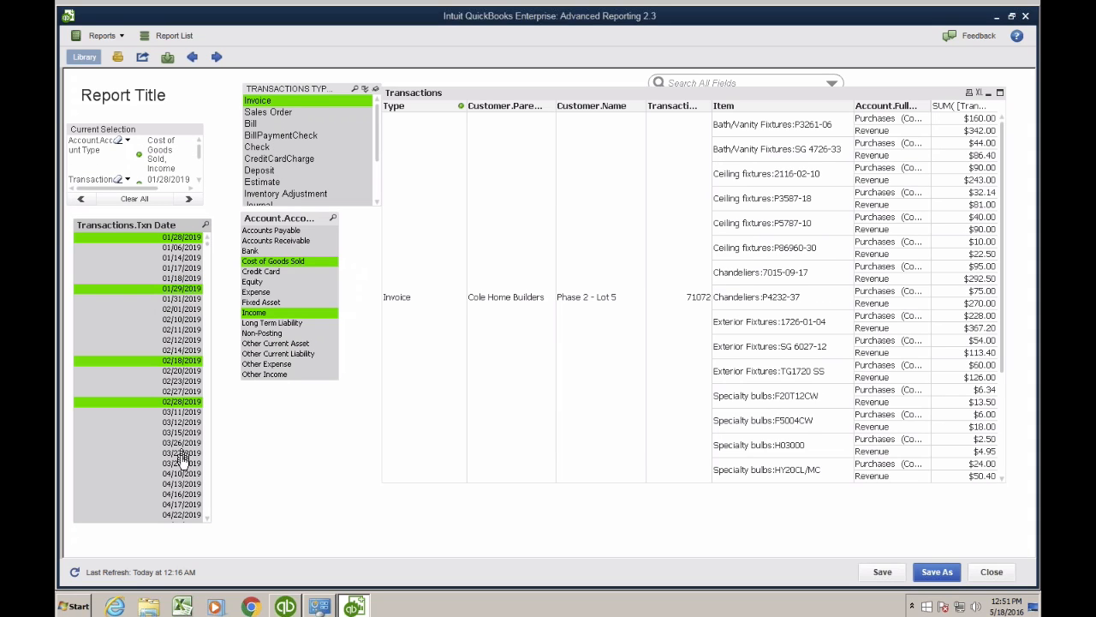
ctrl+click(180, 453)
ctrl+click(177, 321)
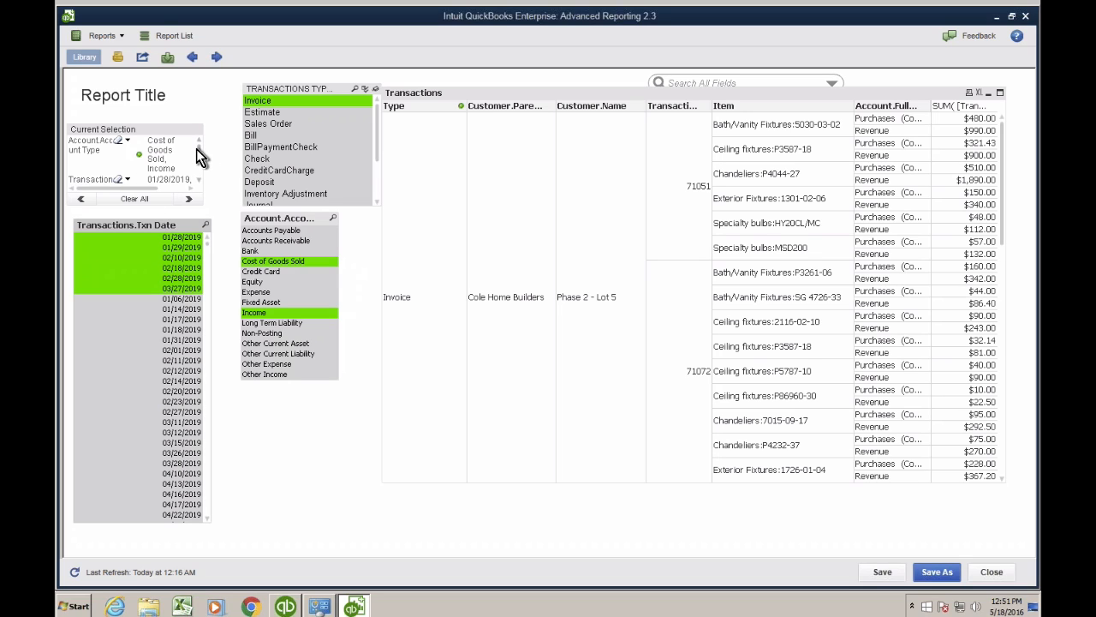
drag(202, 155, 202, 167)
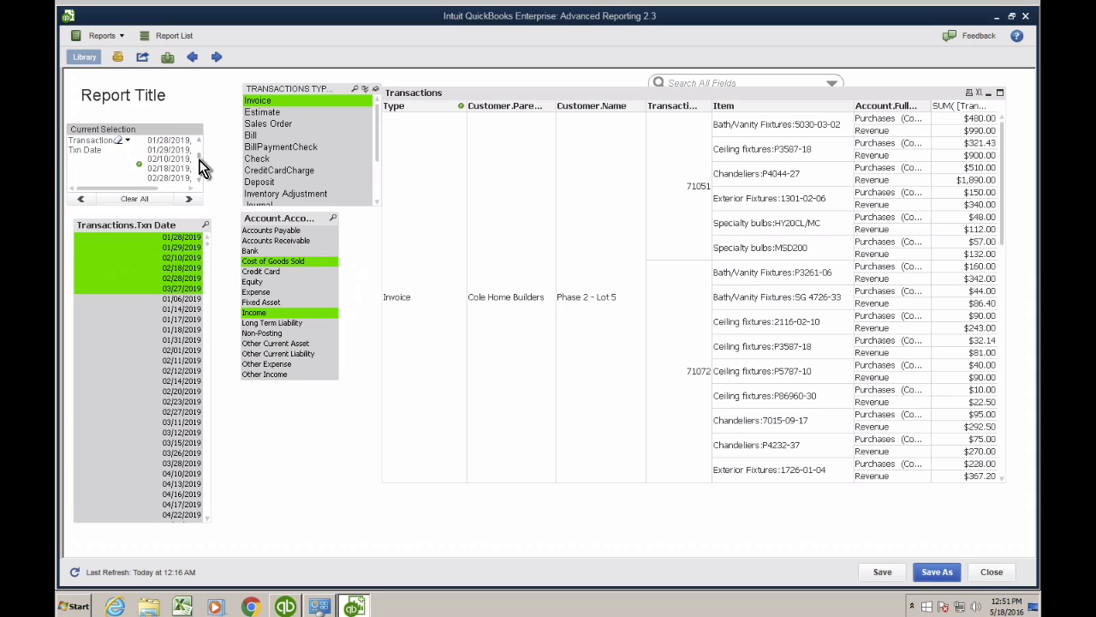
click(118, 141)
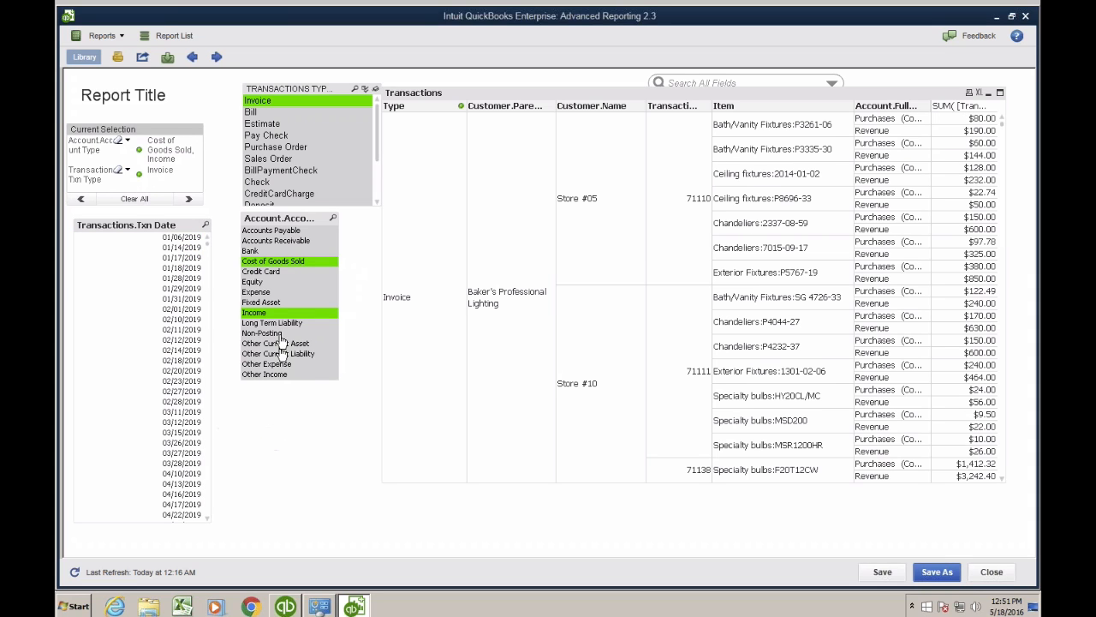
- Add a list box for the Year field and place it directly beneath the Account.Account Type list box
right_click(264, 433)
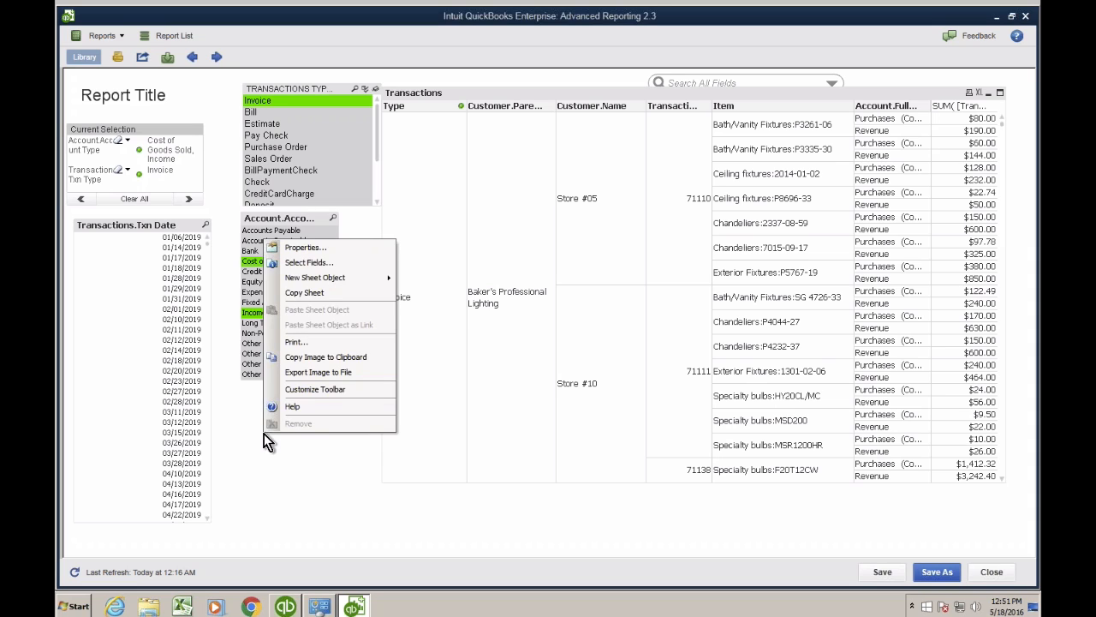
mouse_move(357, 278)
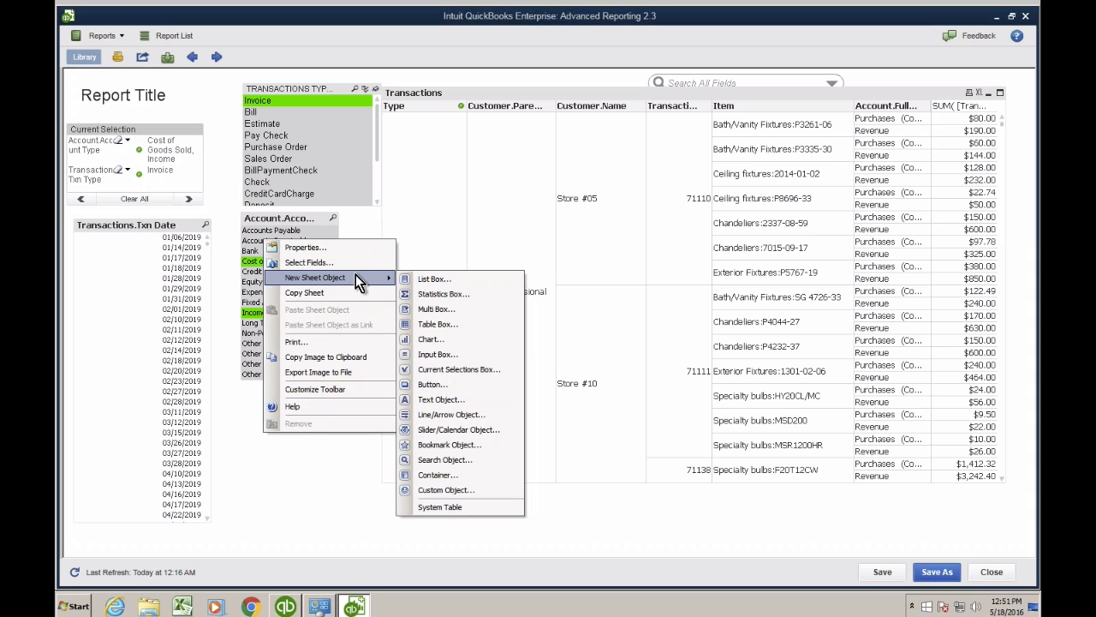
click(426, 283)
click(386, 209)
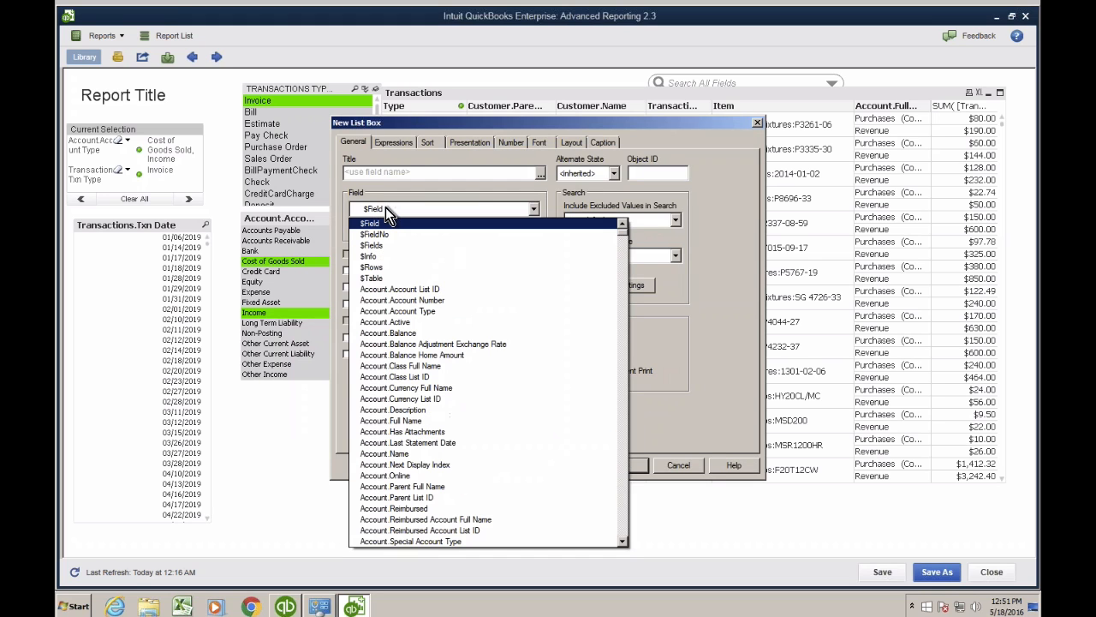
key(y)
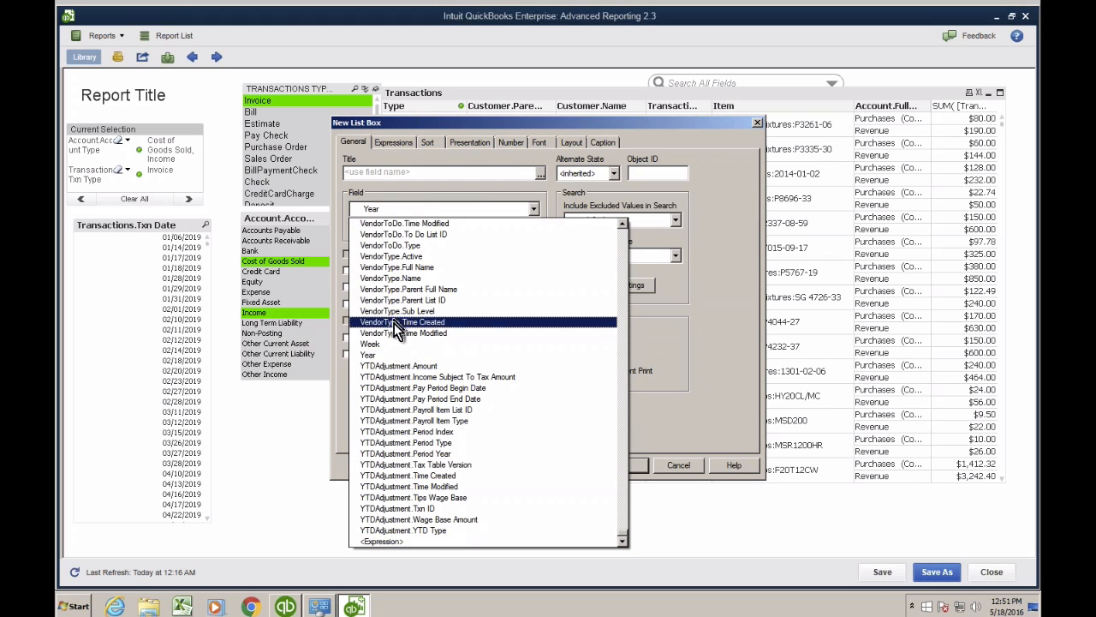
click(380, 357)
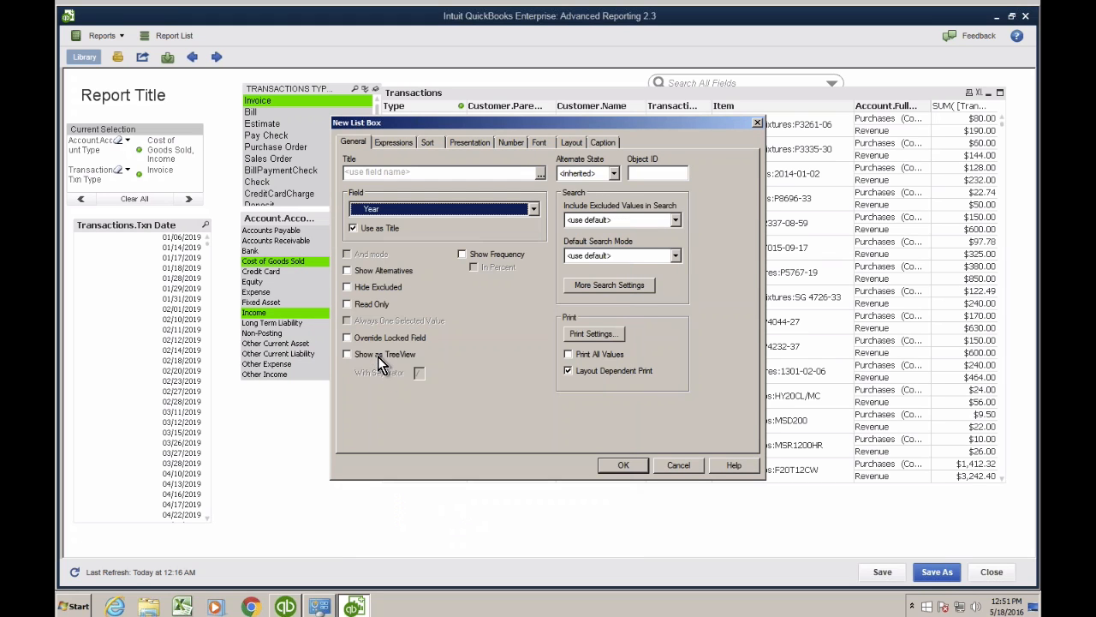
click(630, 467)
drag(309, 437, 264, 392)
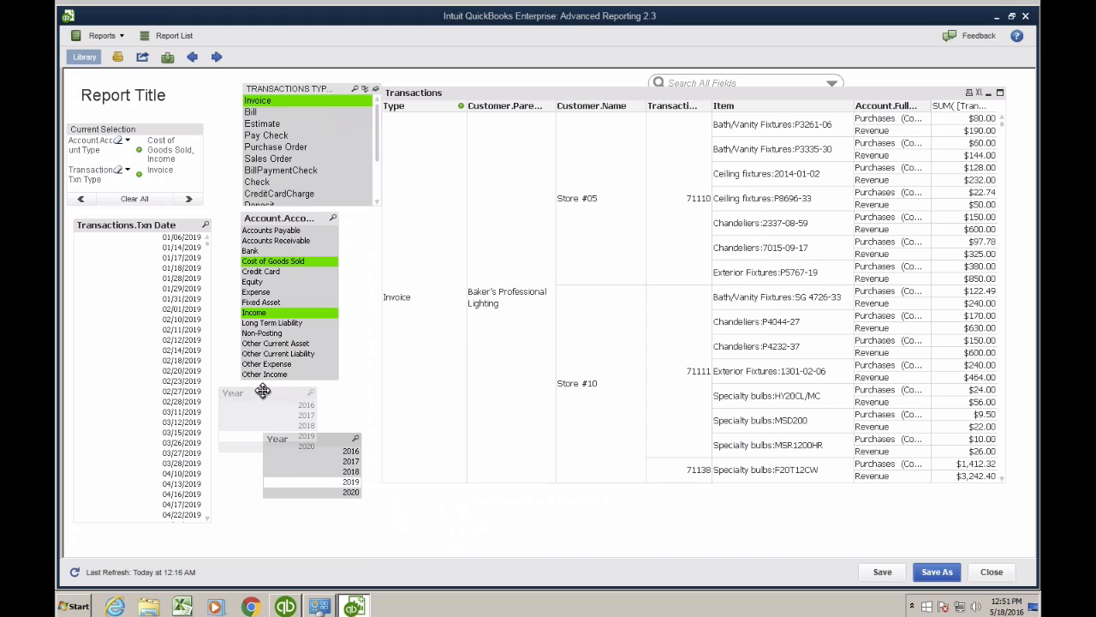
- Add a list box for the Month field and place it directly beneath the Year list box
right_click(293, 487)
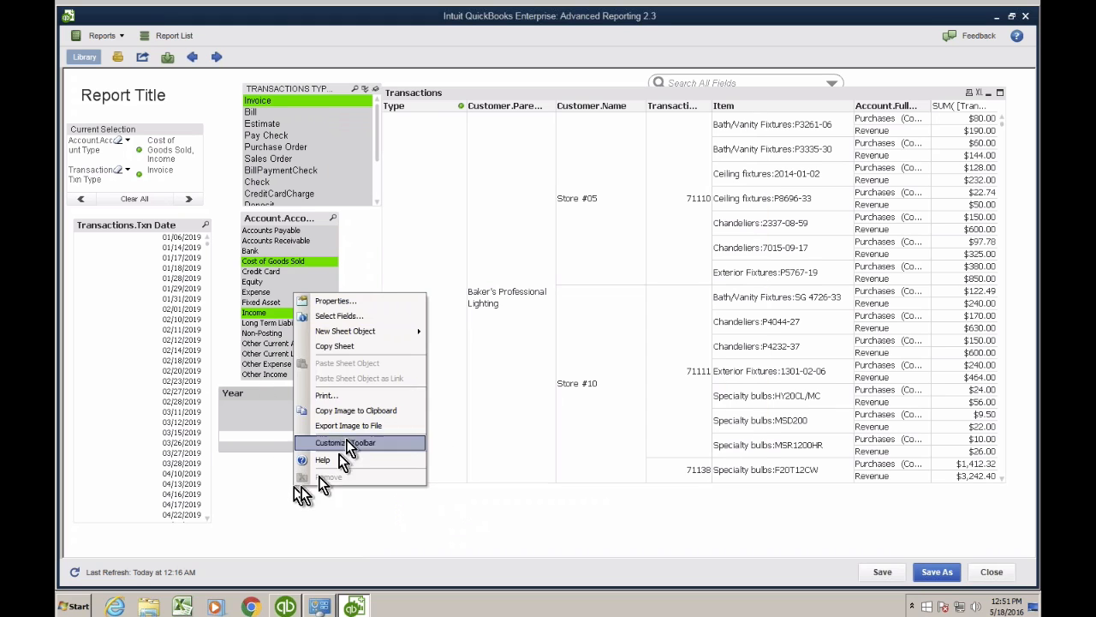
mouse_move(350, 335)
click(454, 332)
right_click(285, 486)
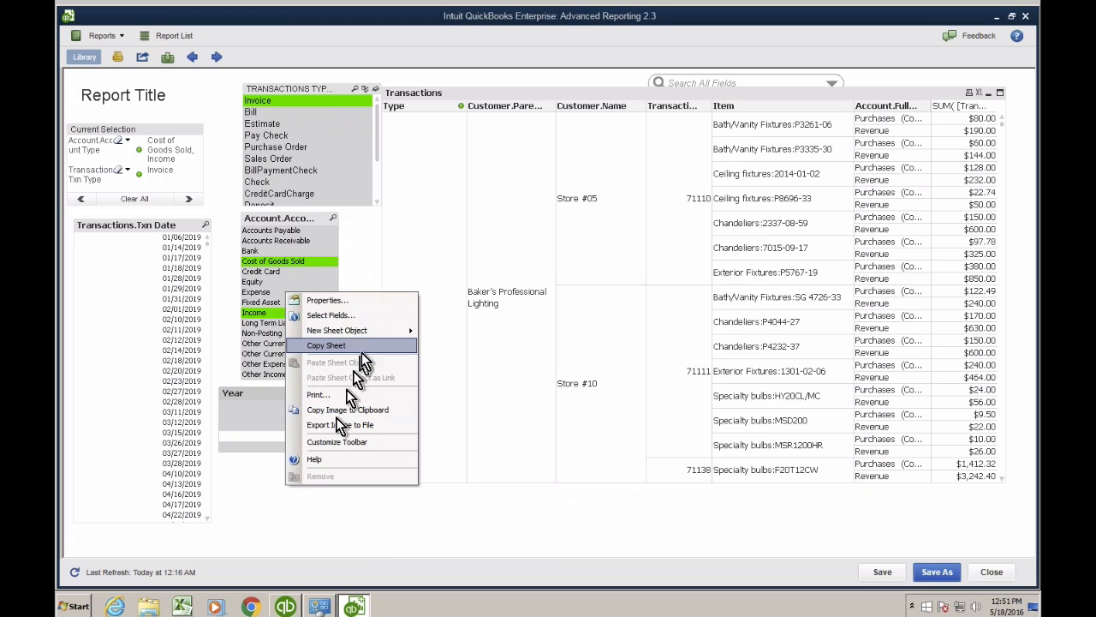
mouse_move(370, 339)
click(454, 333)
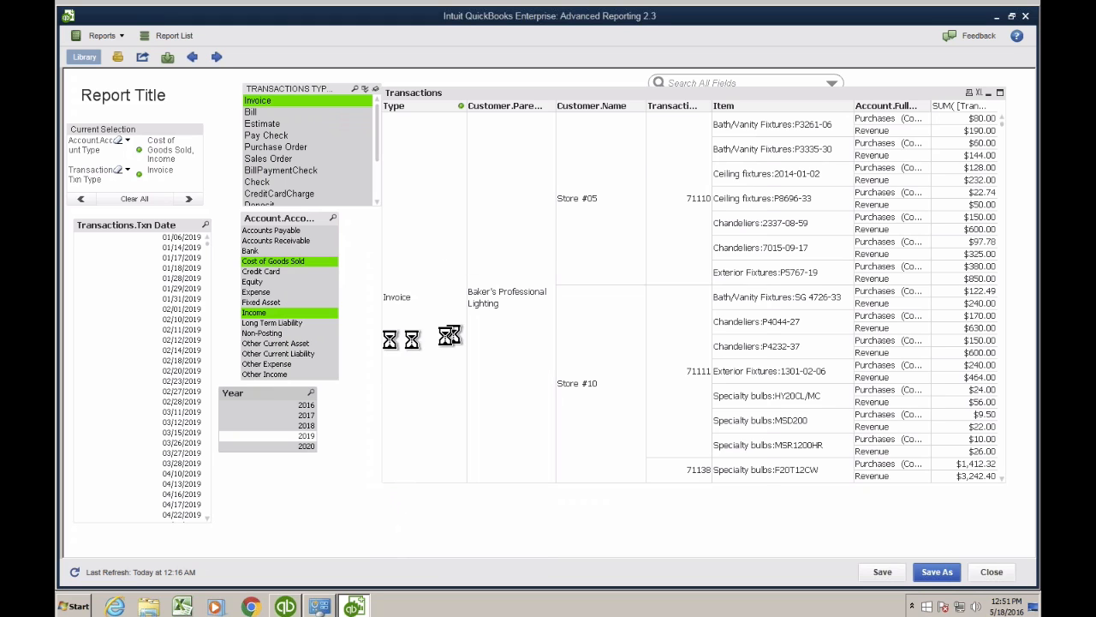
click(402, 213)
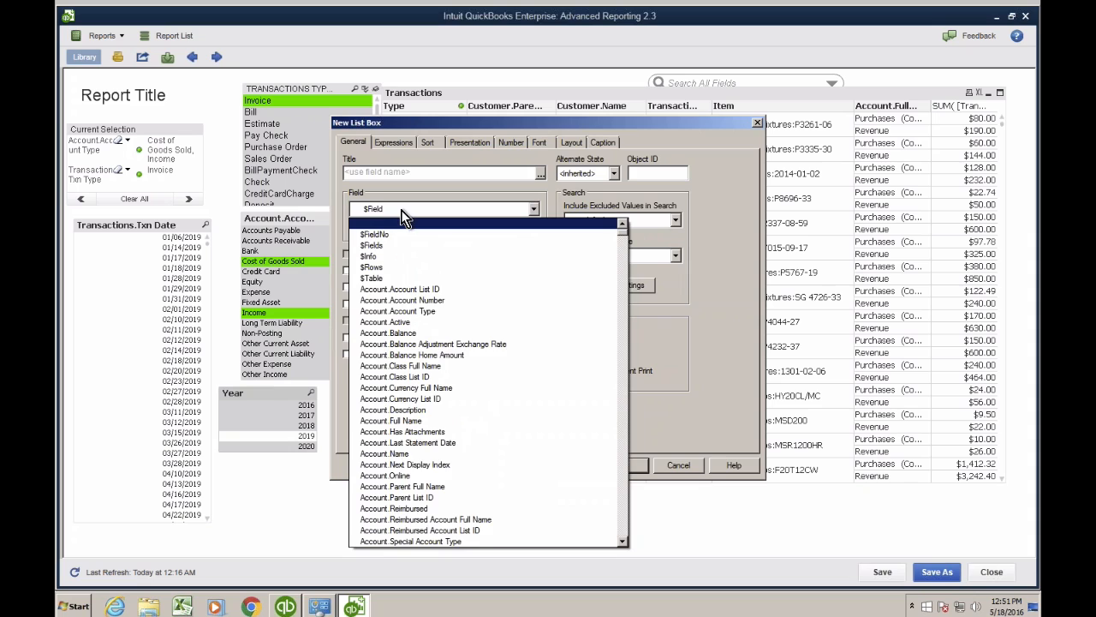
text(Month)
key(Up)
click(374, 224)
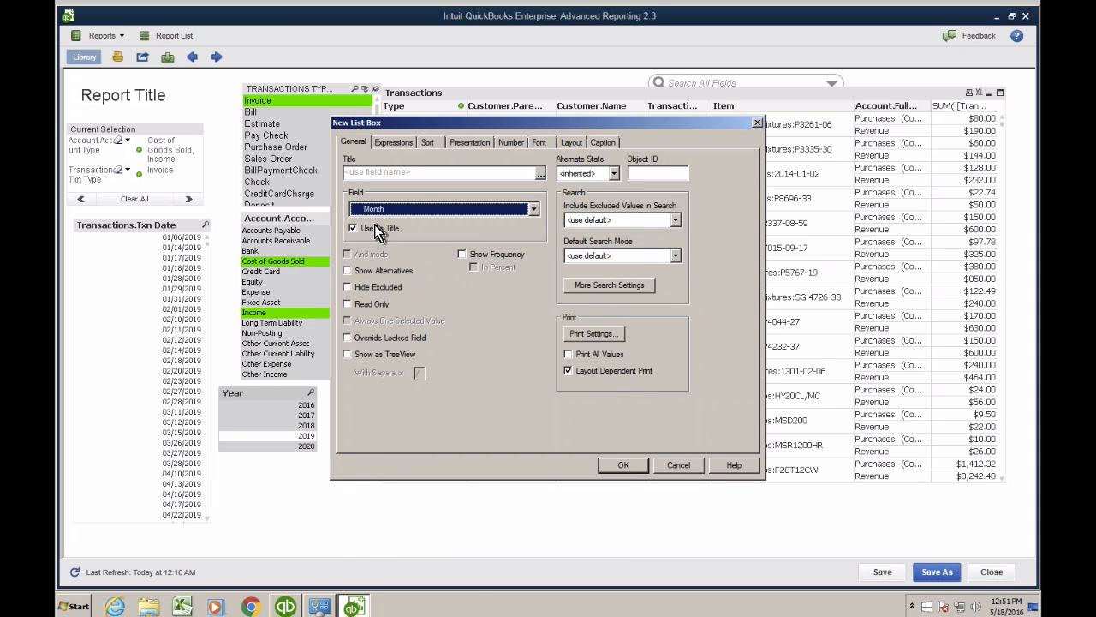
click(632, 467)
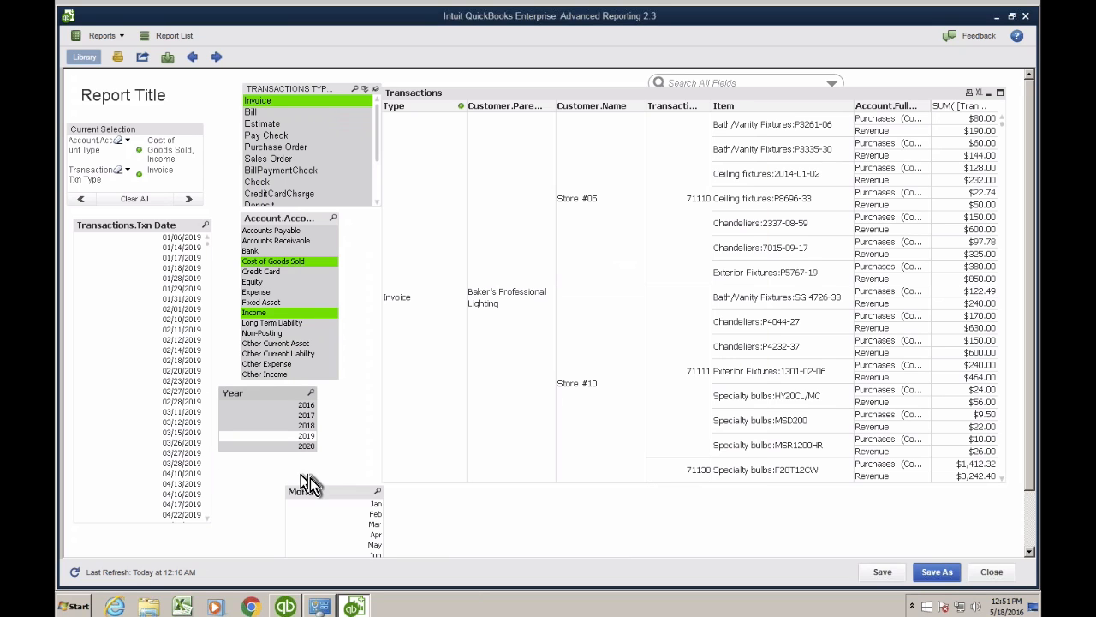
drag(319, 501, 266, 469)
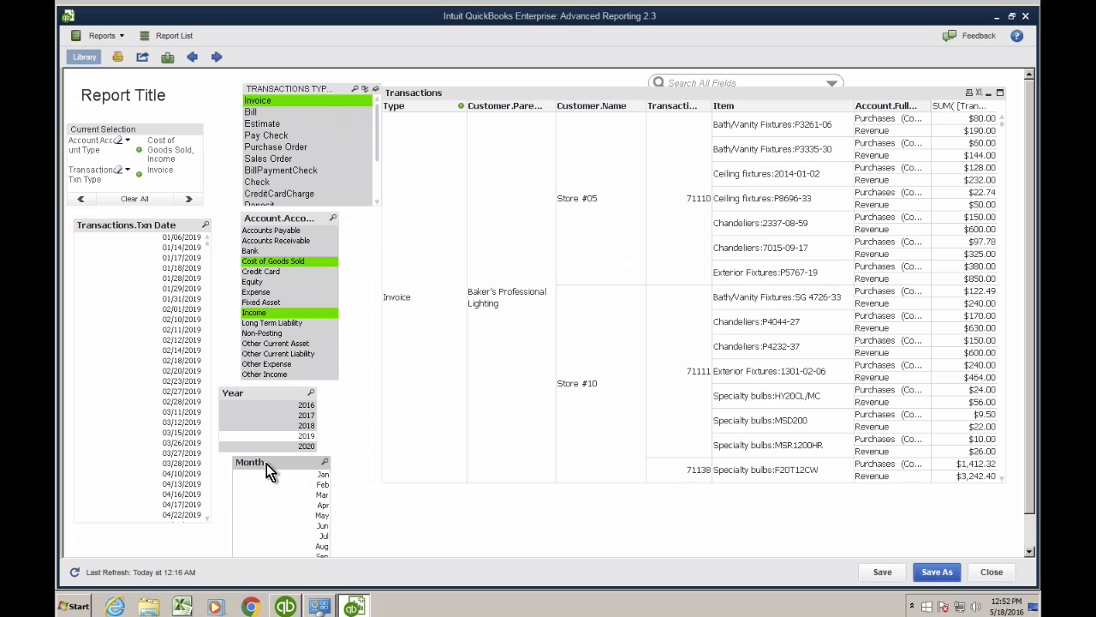
- Filter the report to Mar and 2019 with transaction type Invoice and account type Income, after trying 2018 as the year
click(321, 495)
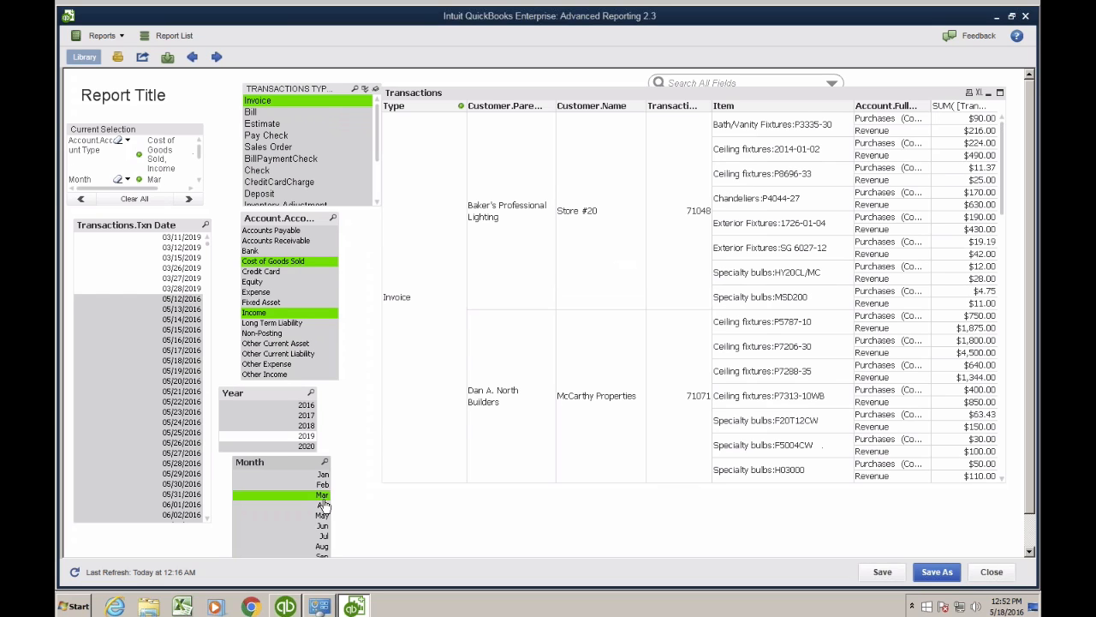
click(306, 427)
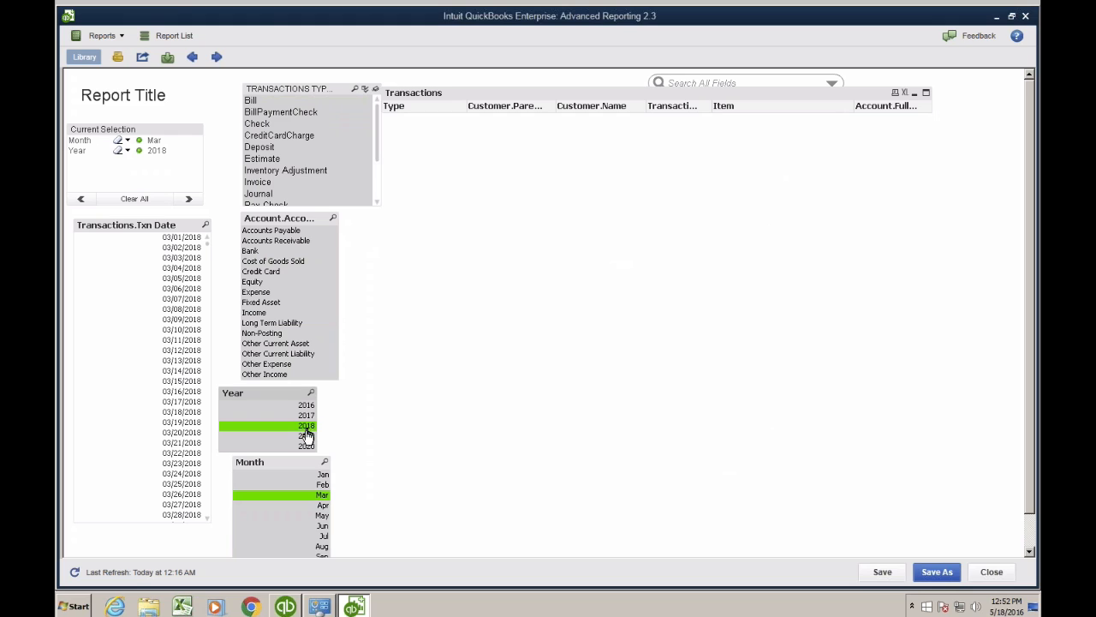
click(307, 435)
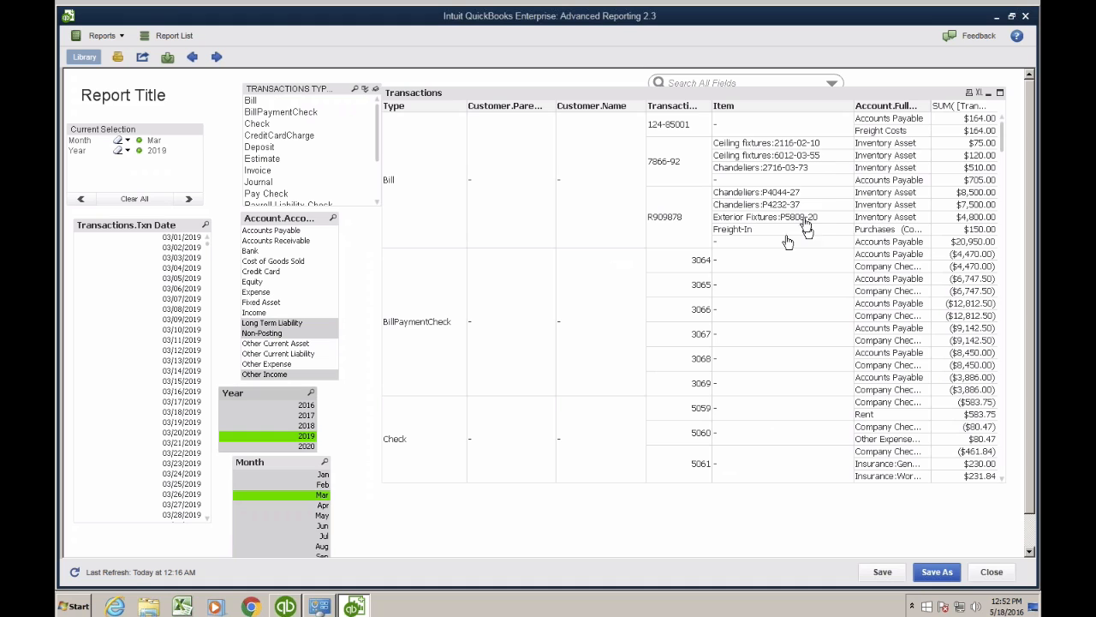
click(260, 172)
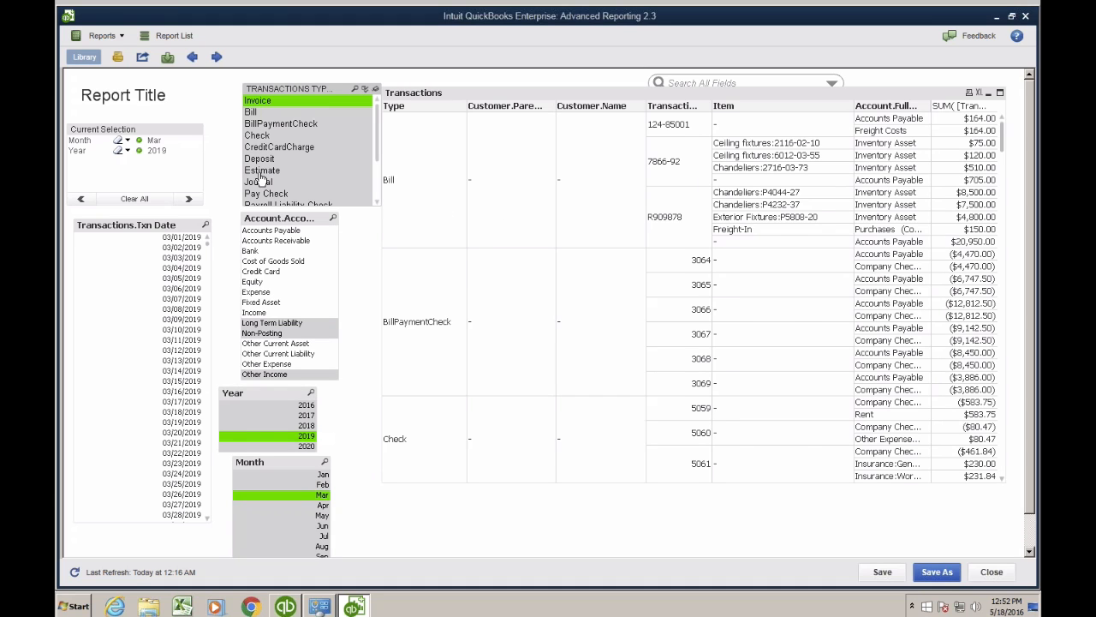
click(264, 315)
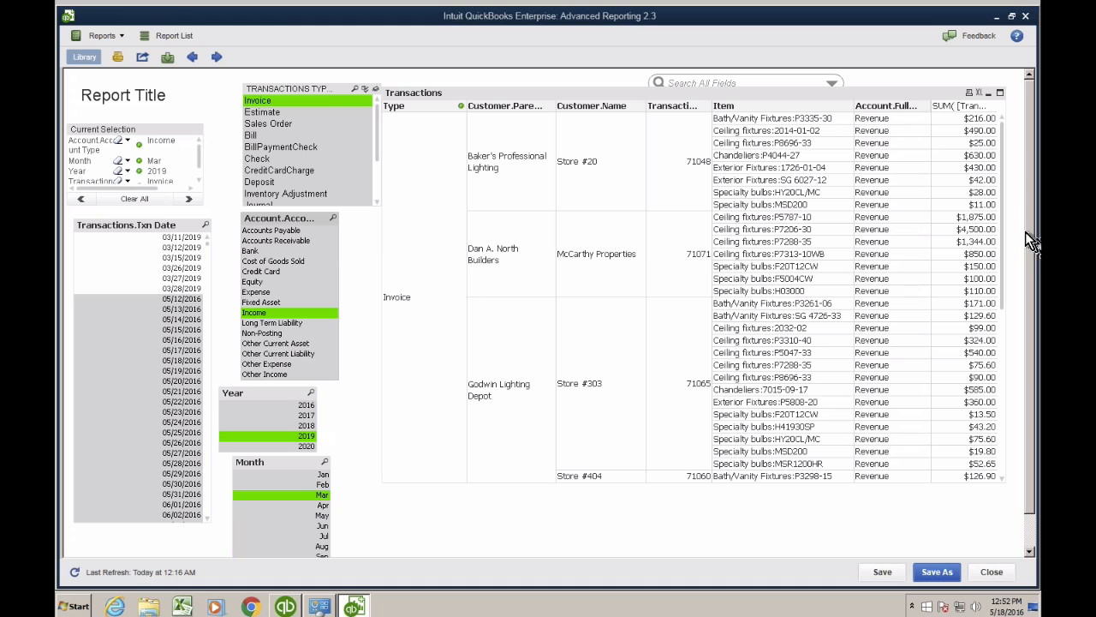
drag(1005, 233, 1007, 133)
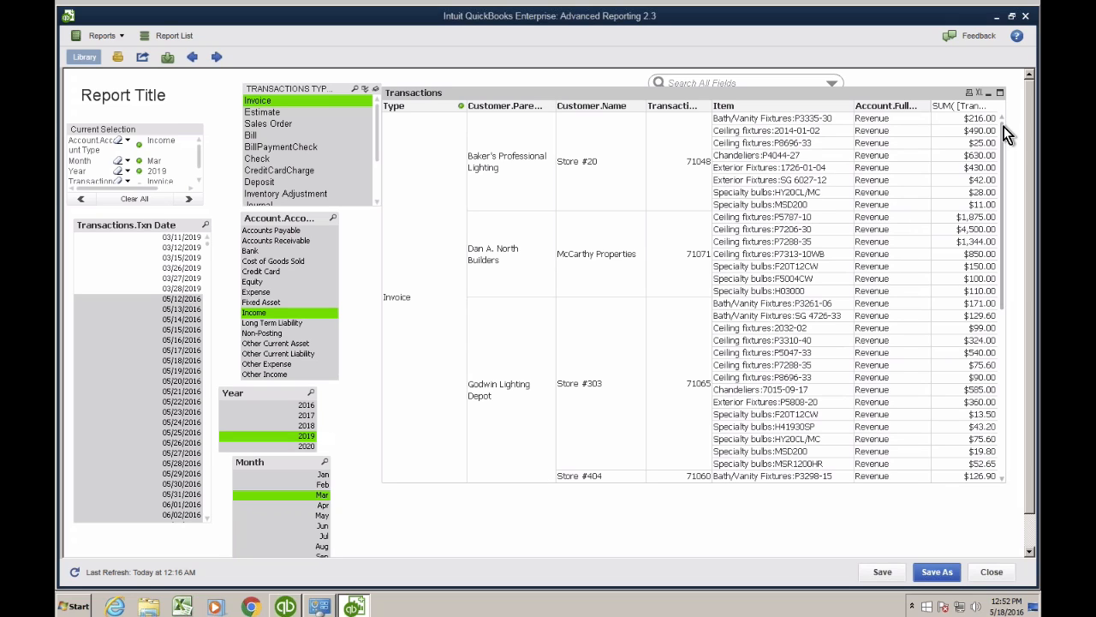
- Move the Transactions table down clear of the search box and turn on partial sums for its Customer.Parent Full Name dimension
drag(516, 91, 516, 116)
right_click(515, 116)
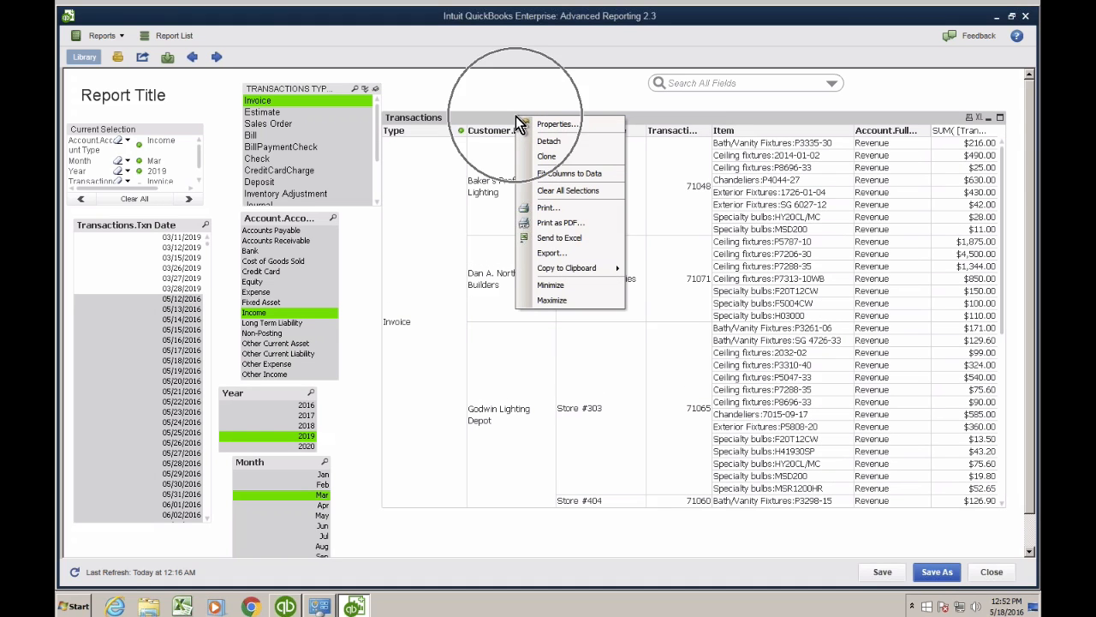
click(547, 126)
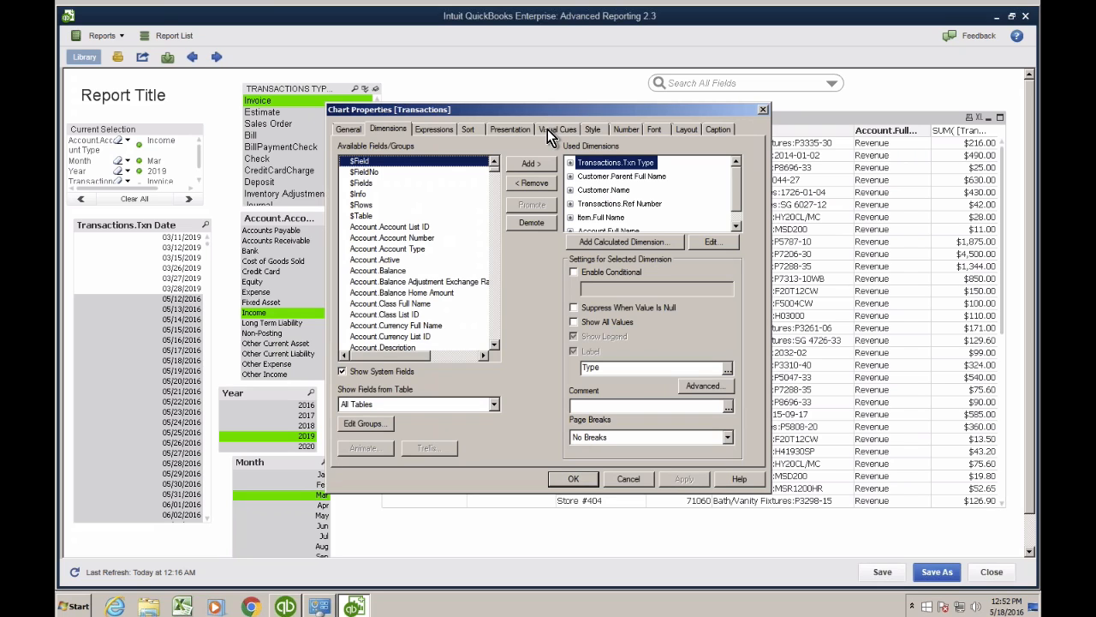
click(475, 132)
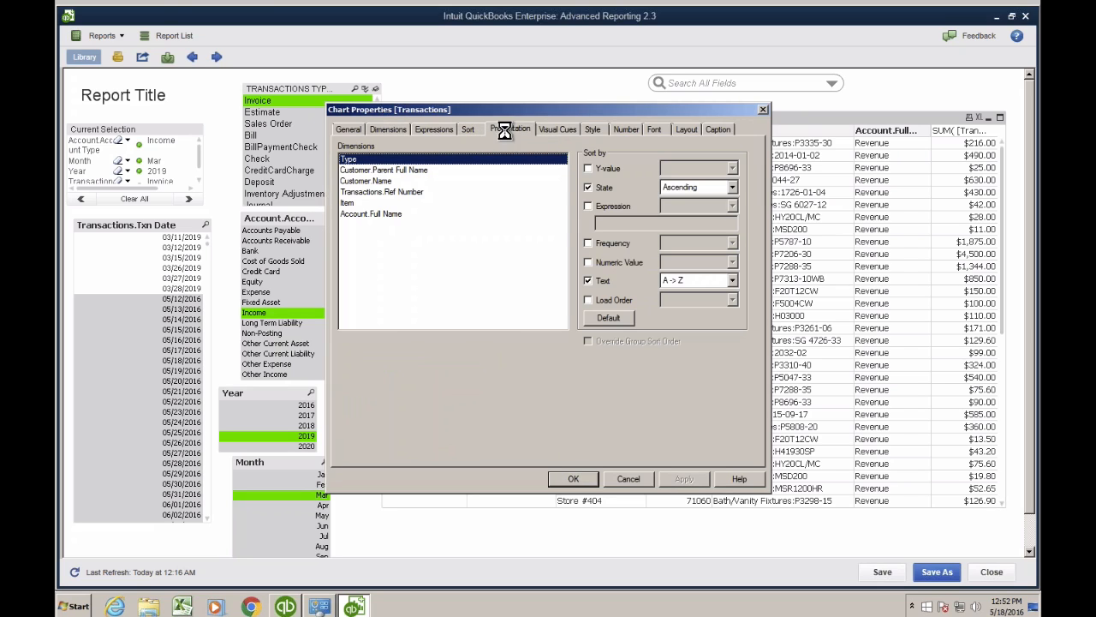
click(504, 131)
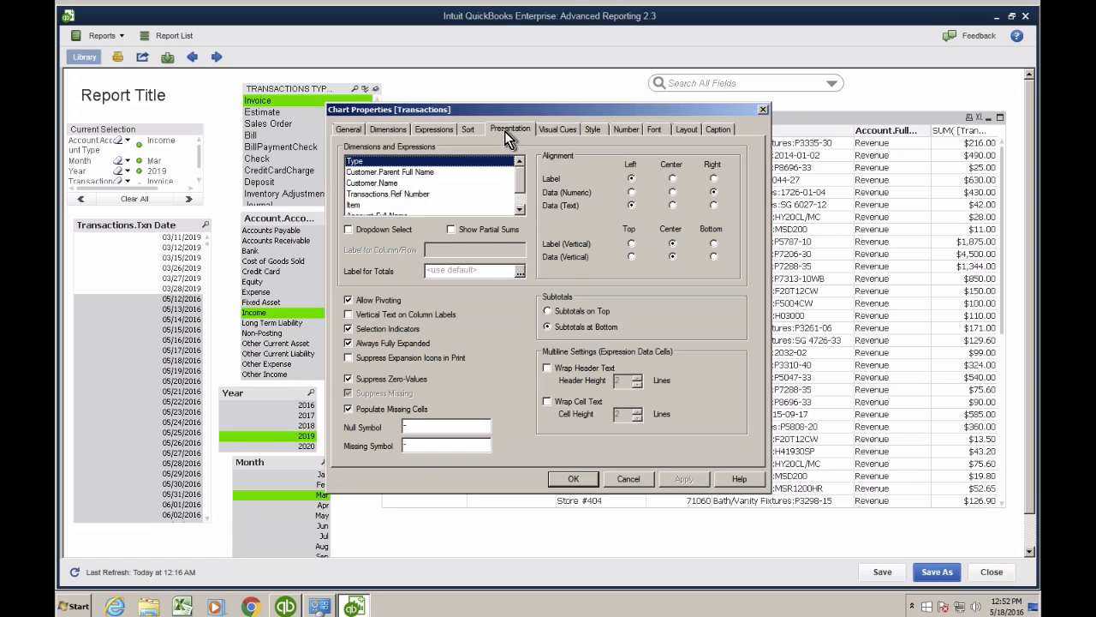
click(400, 173)
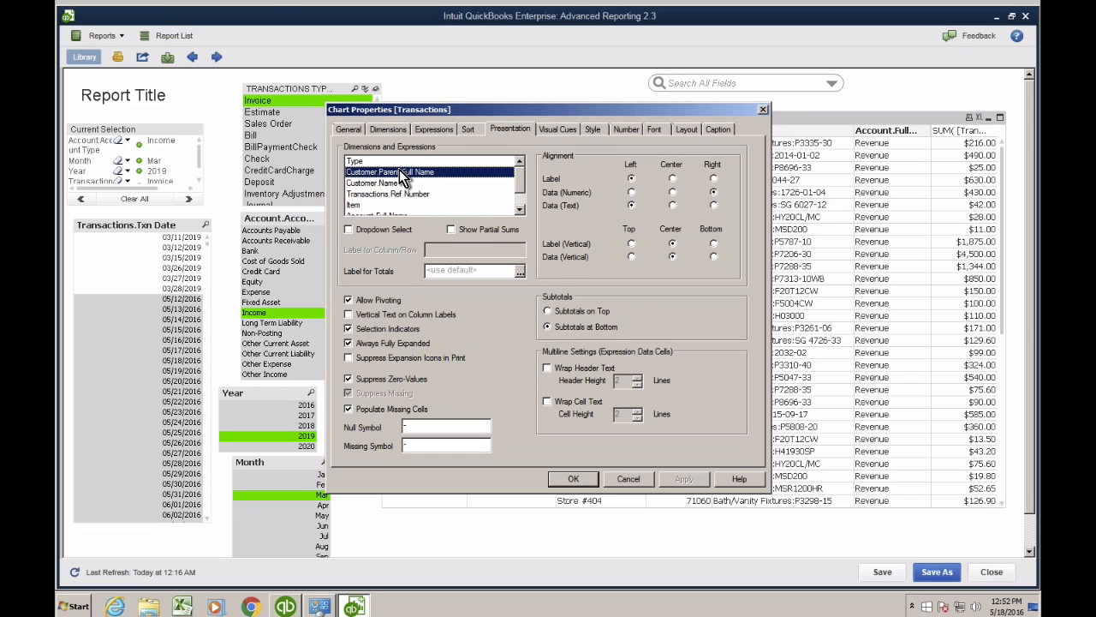
key(Down)
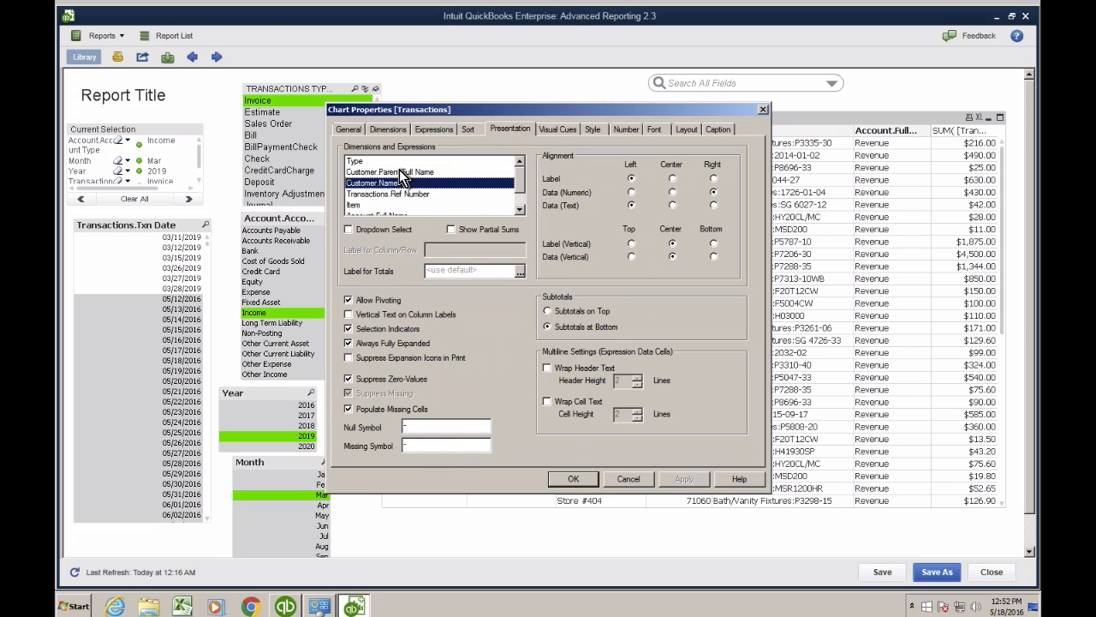
click(400, 172)
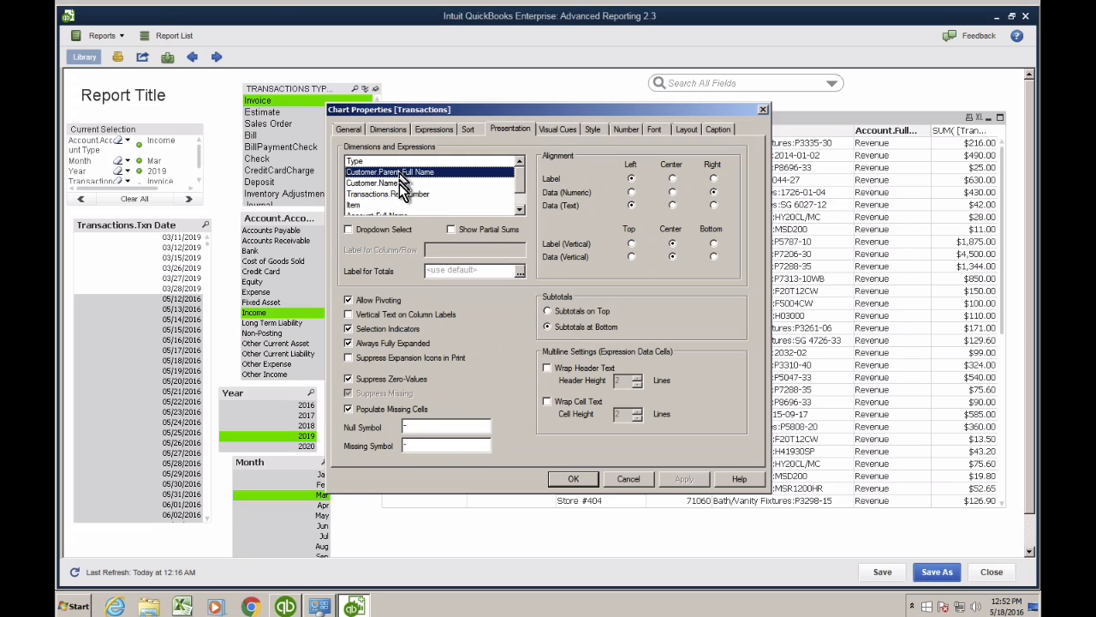
click(476, 230)
- Show partial sums for Customer.Name and Transactions.Ref Number as well, and apply the Transactions table's properties
click(392, 184)
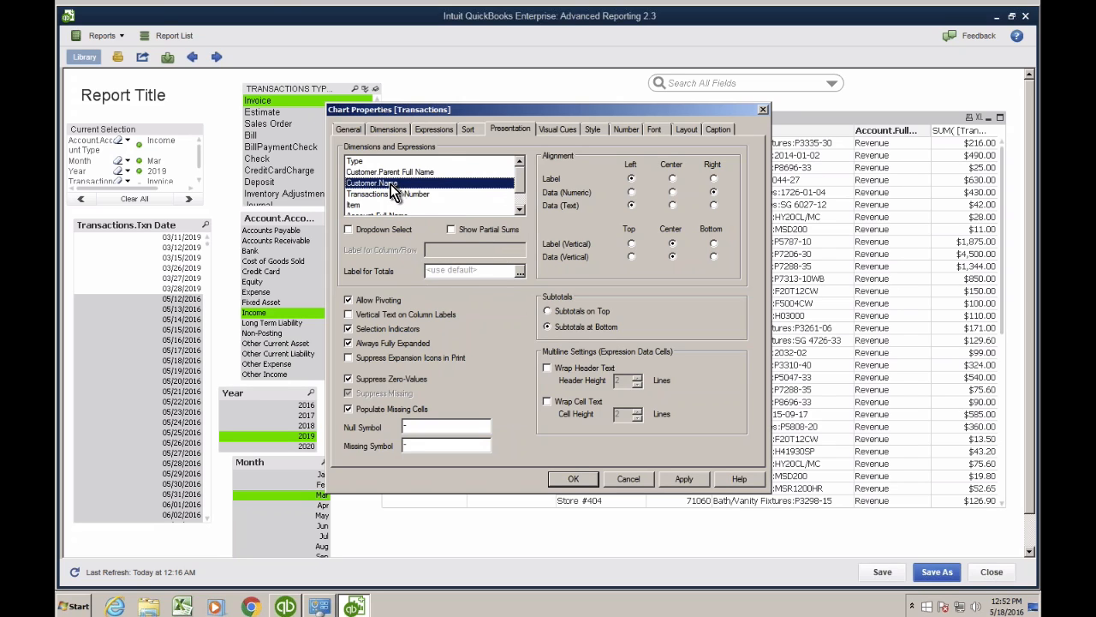
click(473, 229)
click(408, 195)
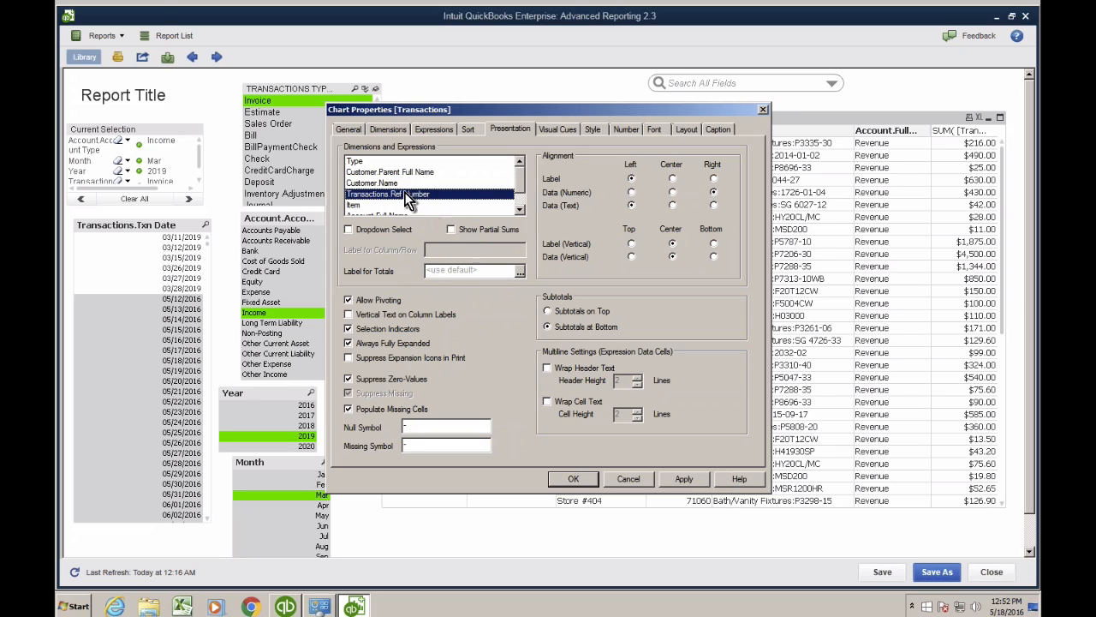
click(486, 231)
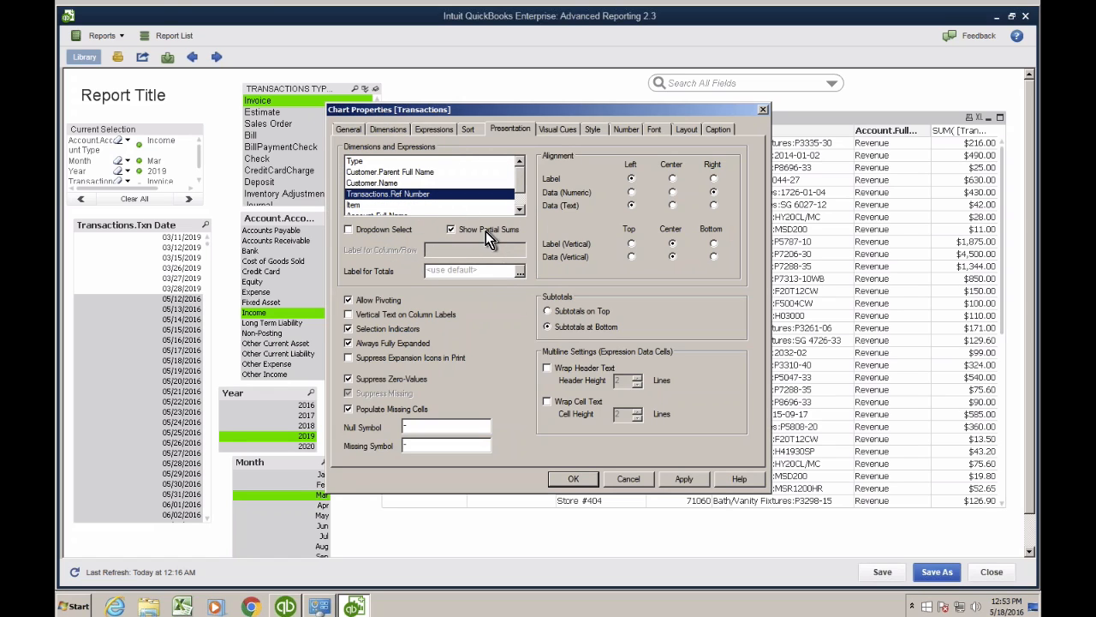
click(683, 479)
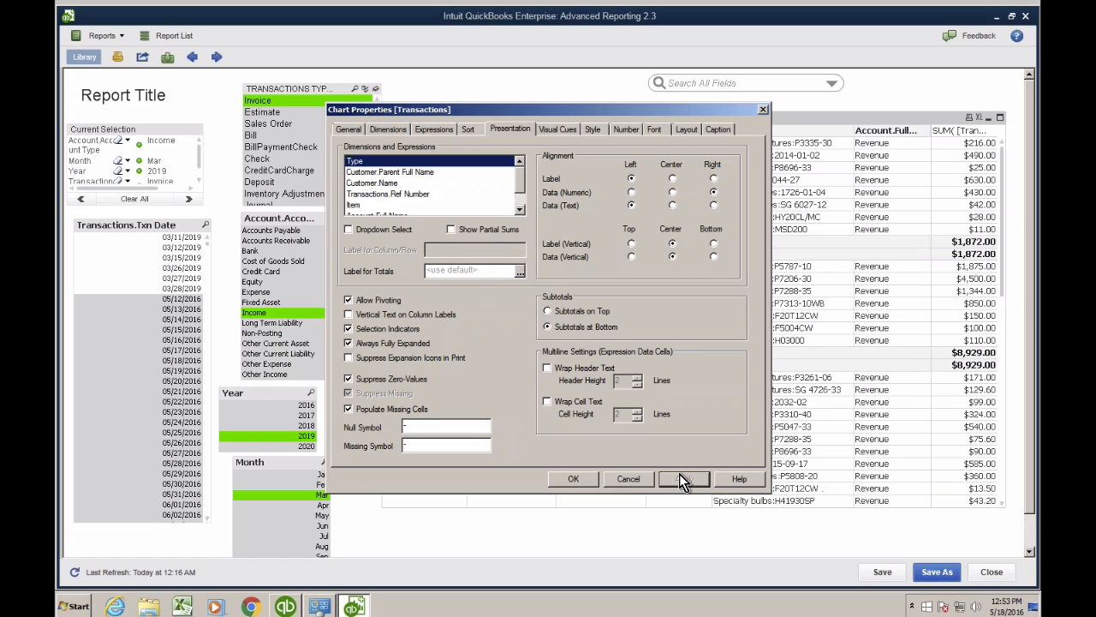
click(574, 480)
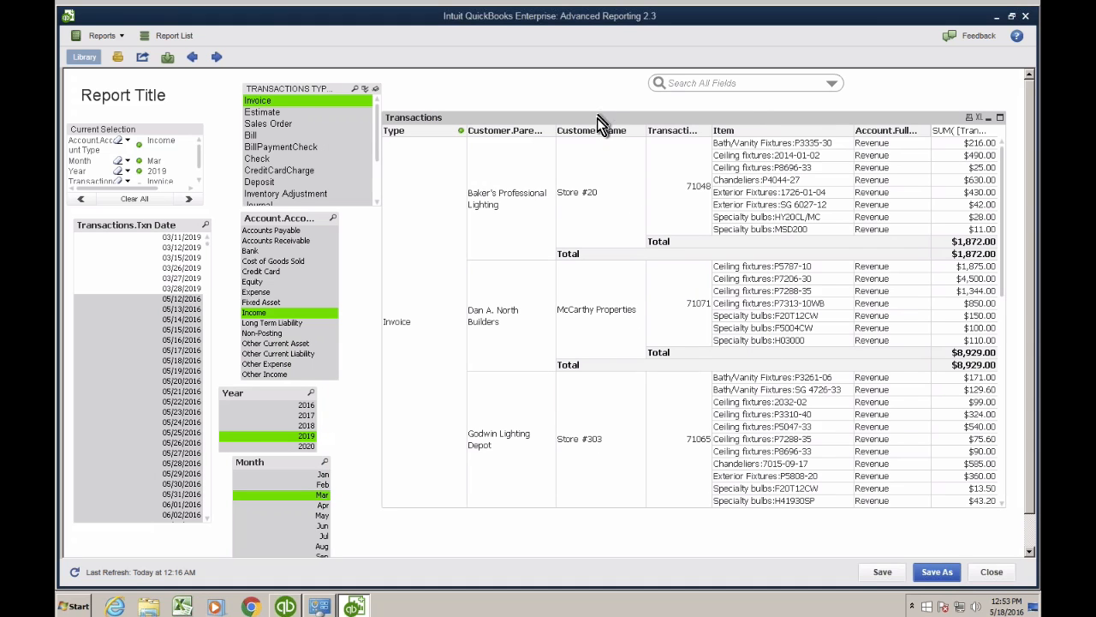
- Nudge the Transactions table up slightly, clear the Month selection and review the subtotals per customer and invoice
drag(596, 119, 591, 106)
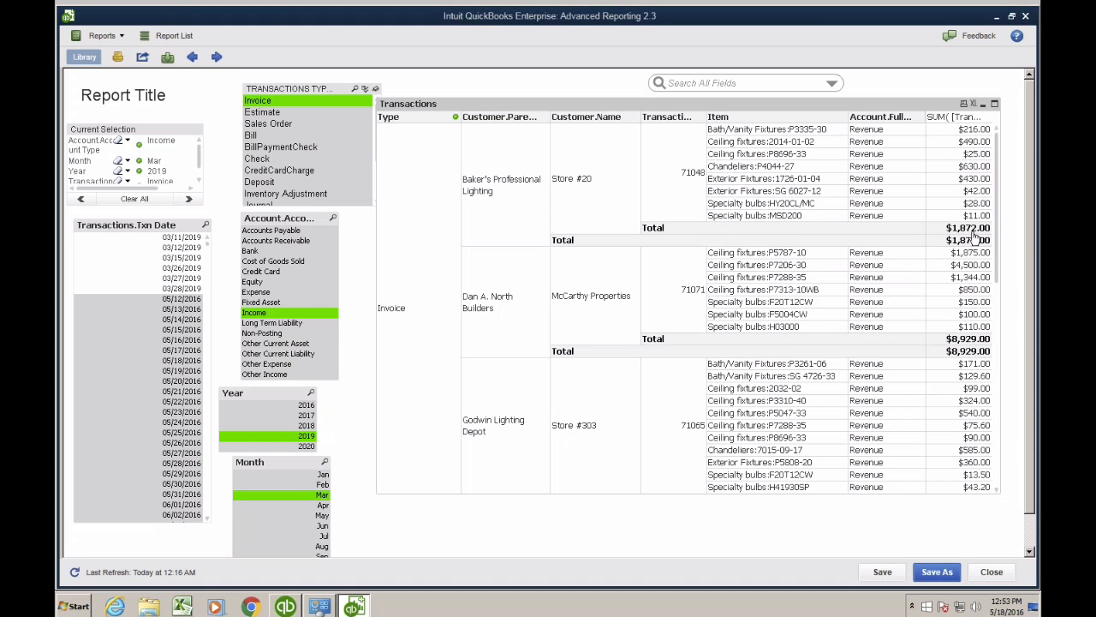
drag(998, 206, 1003, 307)
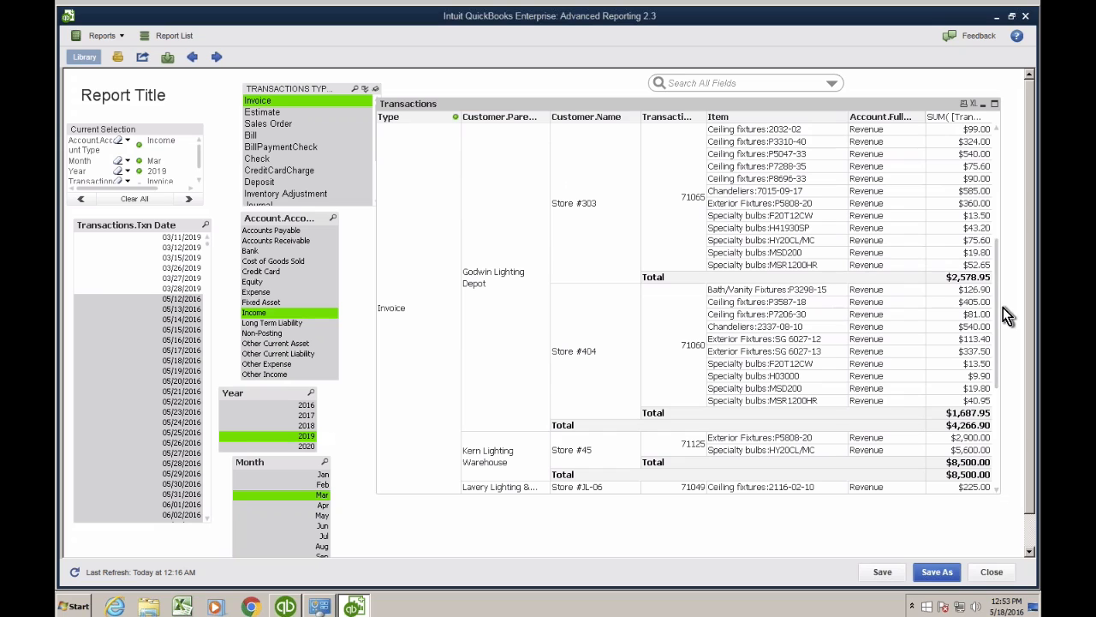
click(119, 163)
click(119, 162)
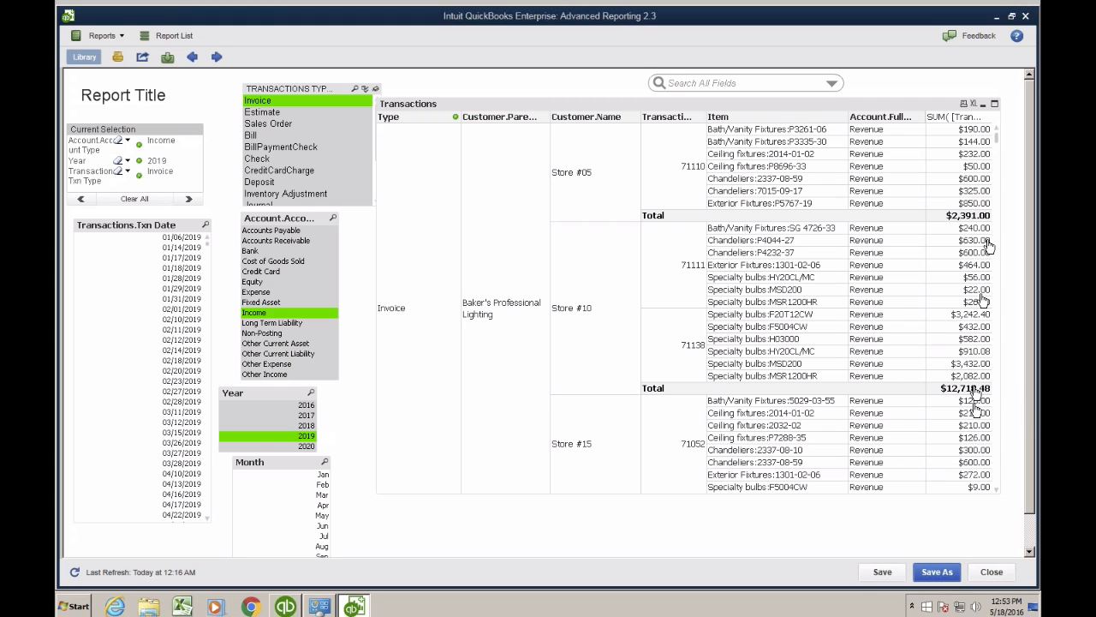
scroll(1002, 146, down, 1)
scroll(1002, 150, down, 10)
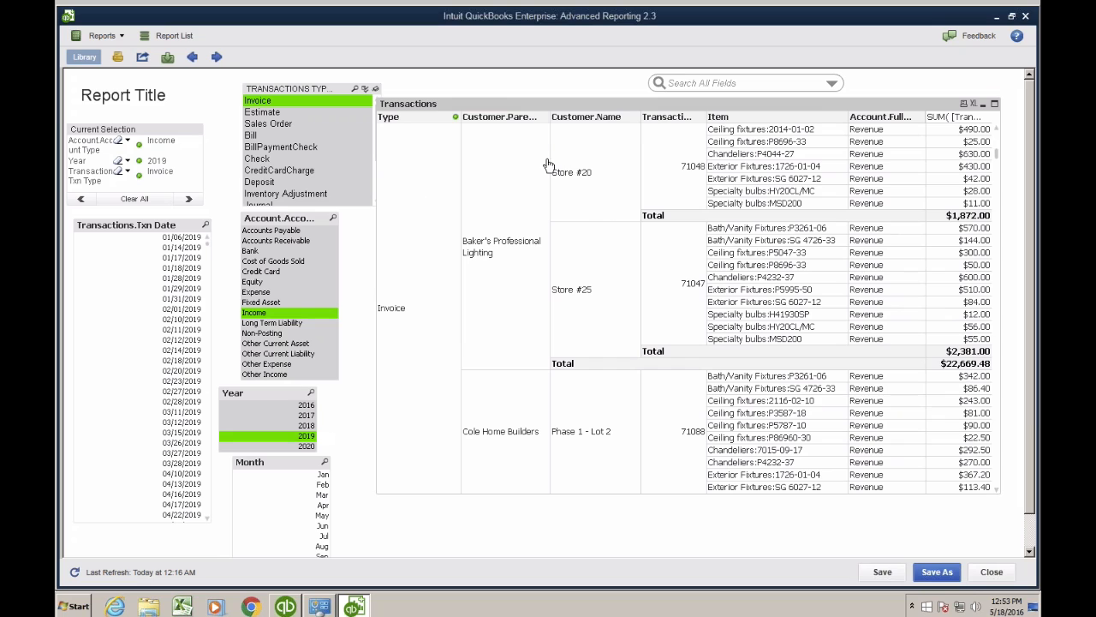
- Turn on partial sums for Type and all remaining dimensions of the Transactions table, and check the grand total
right_click(502, 108)
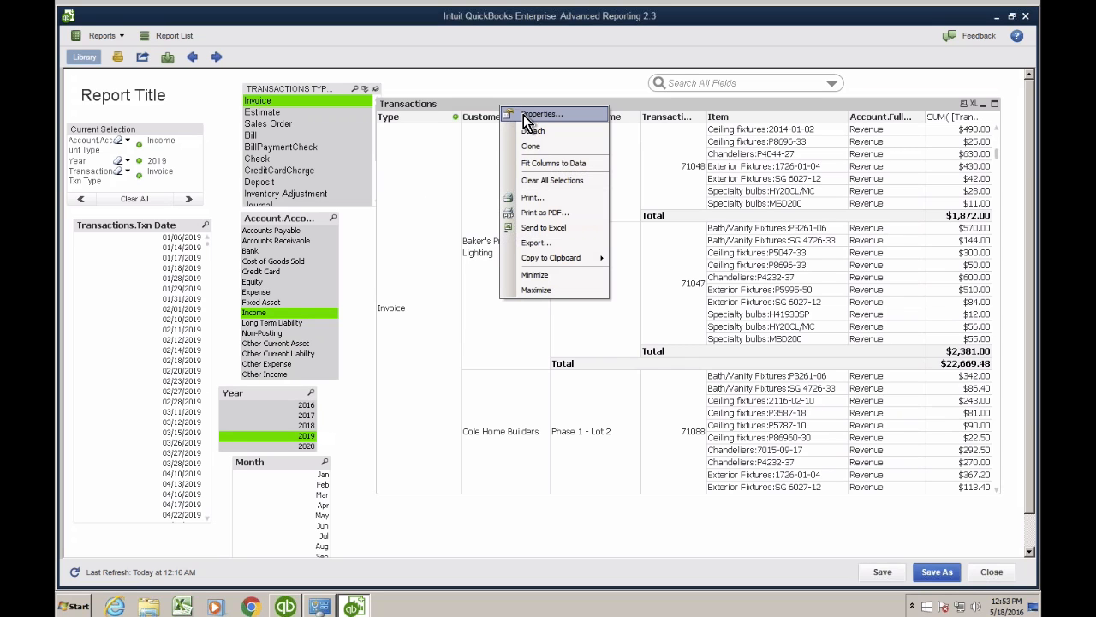
click(539, 114)
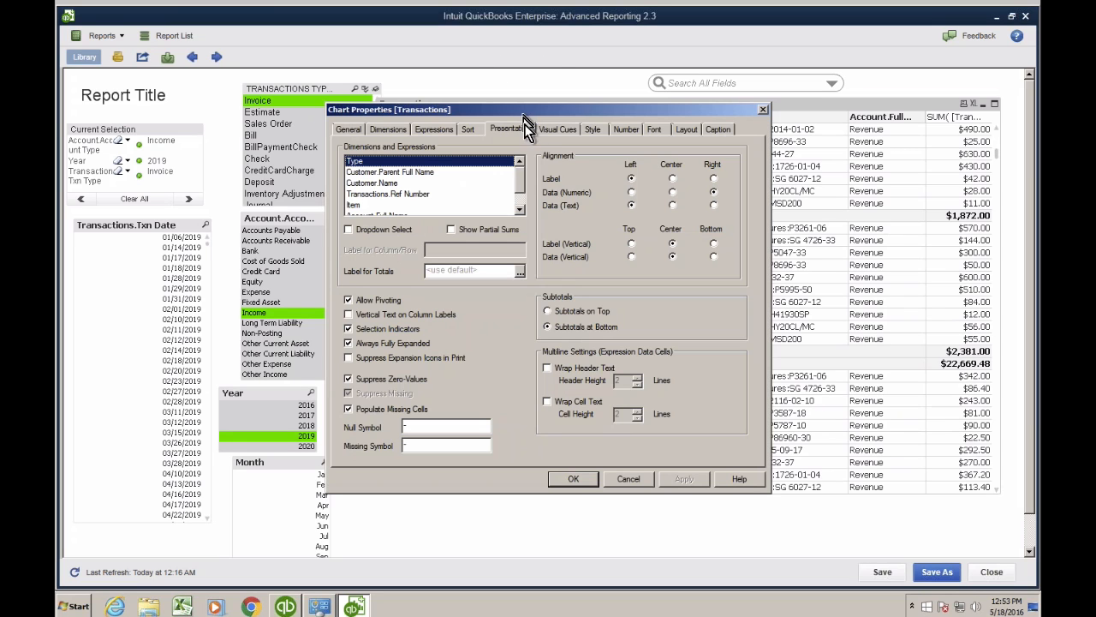
click(497, 231)
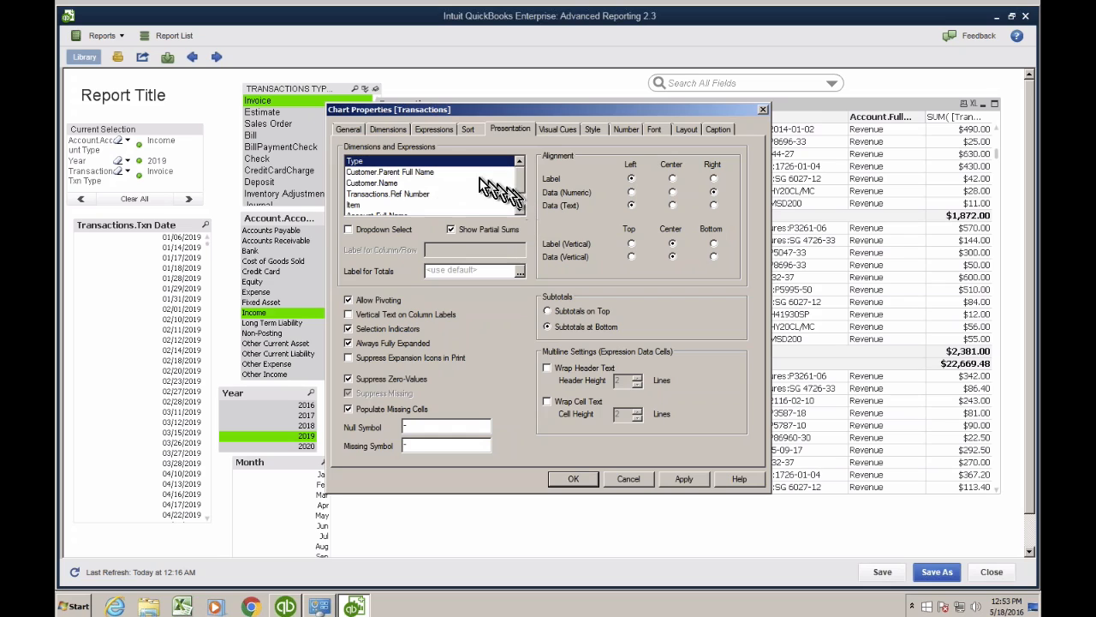
scroll(523, 191, down, 2)
shift+click(479, 205)
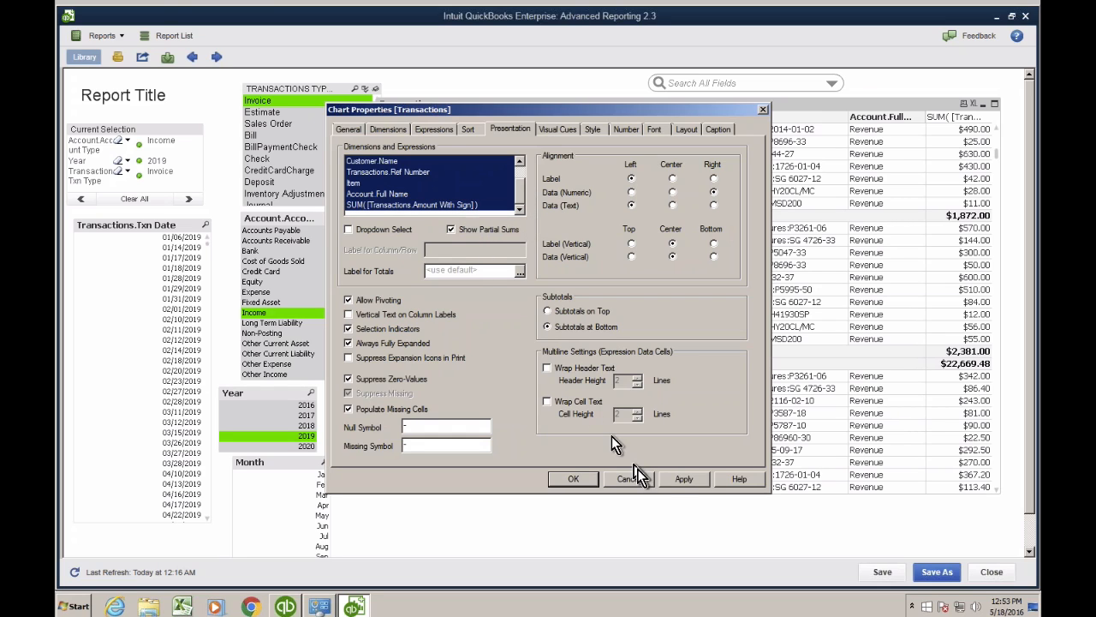
click(694, 484)
click(576, 479)
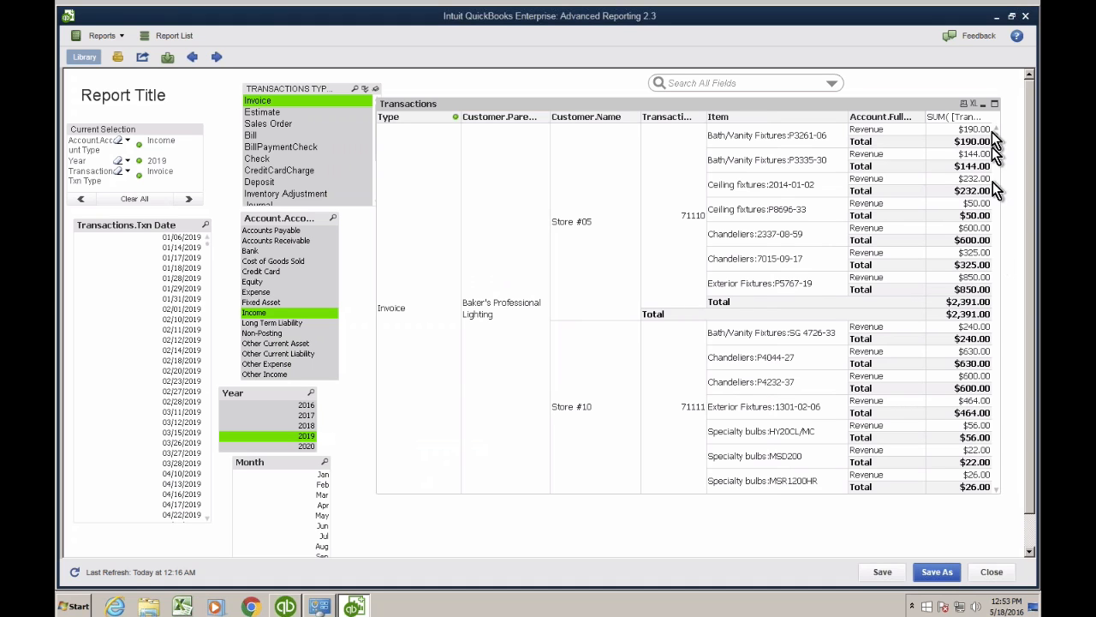
drag(995, 134, 1010, 495)
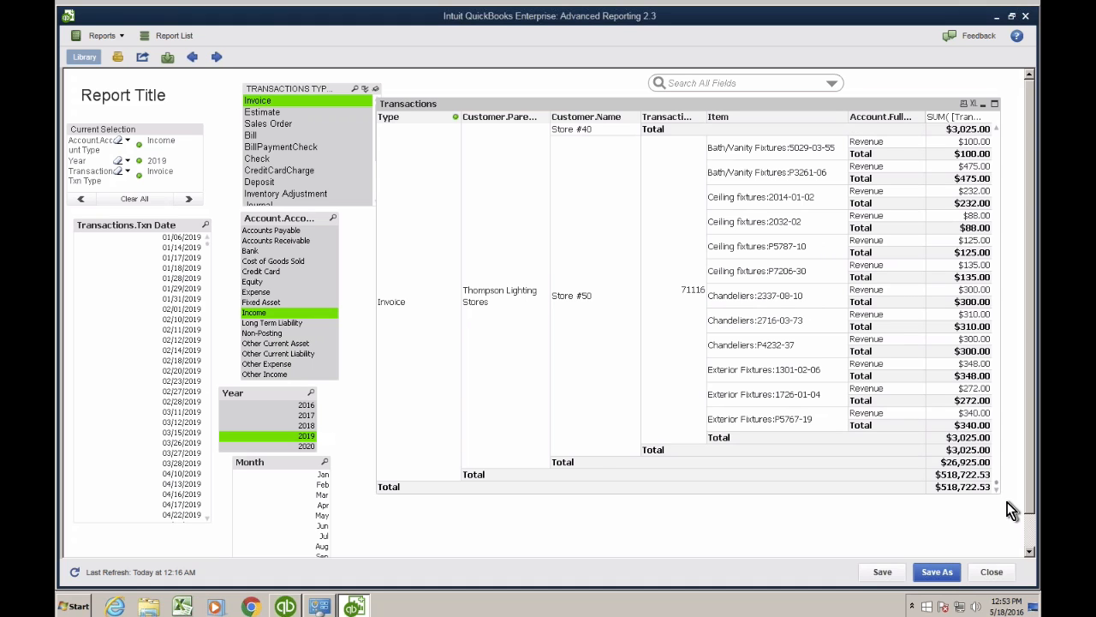
- Turn off partial sums for the Account.Full Name and Item dimensions of the Transactions table and apply the change
drag(1008, 502, 997, 385)
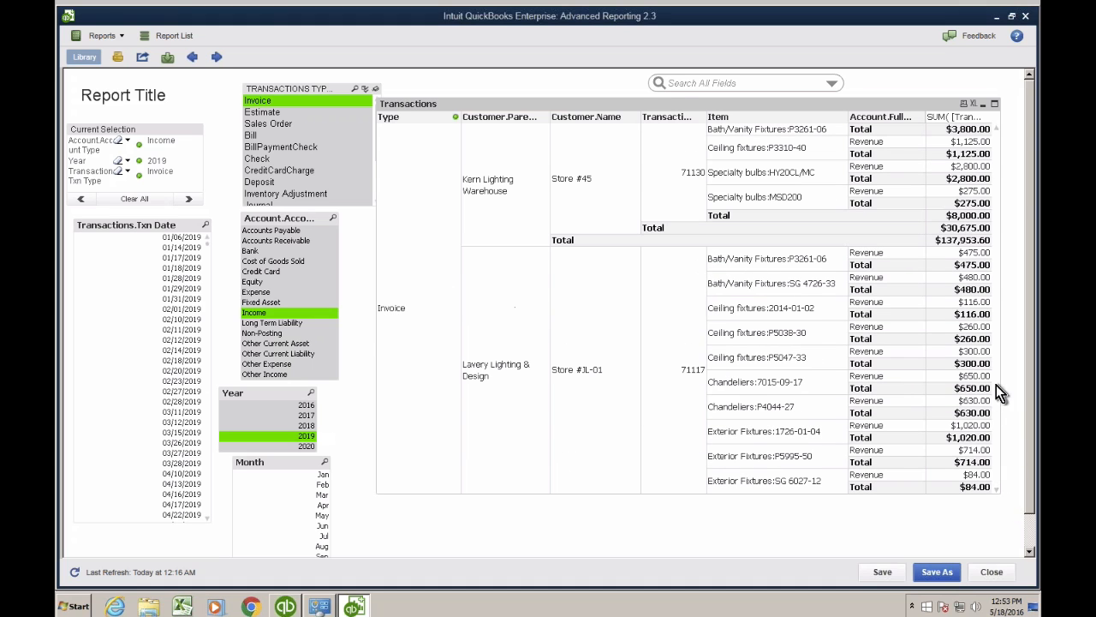
right_click(622, 105)
click(636, 115)
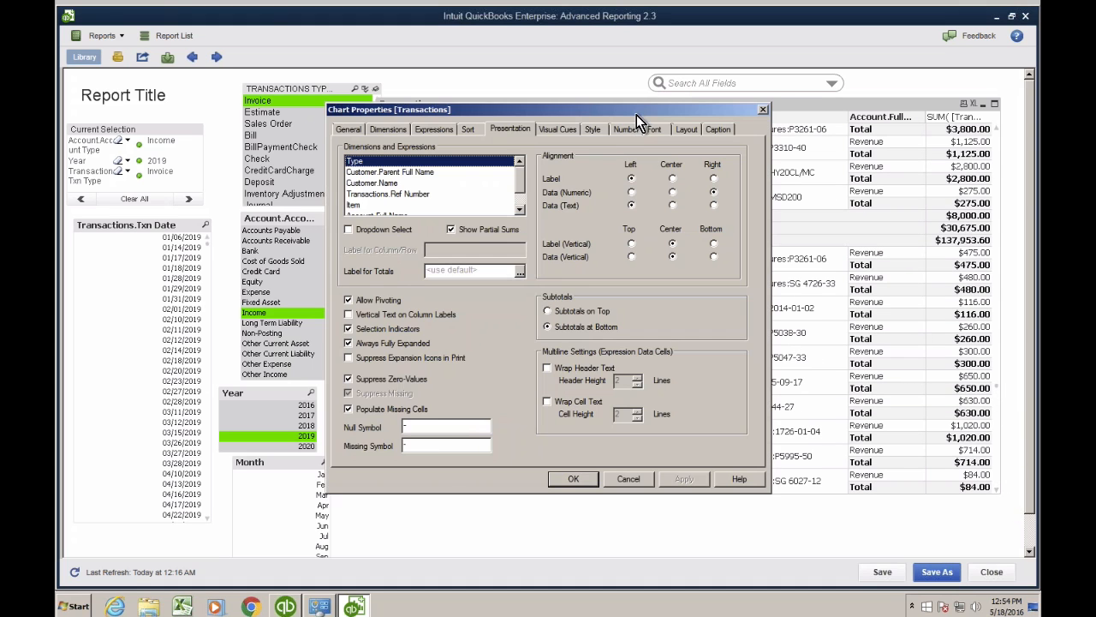
scroll(518, 182, down, 2)
click(435, 206)
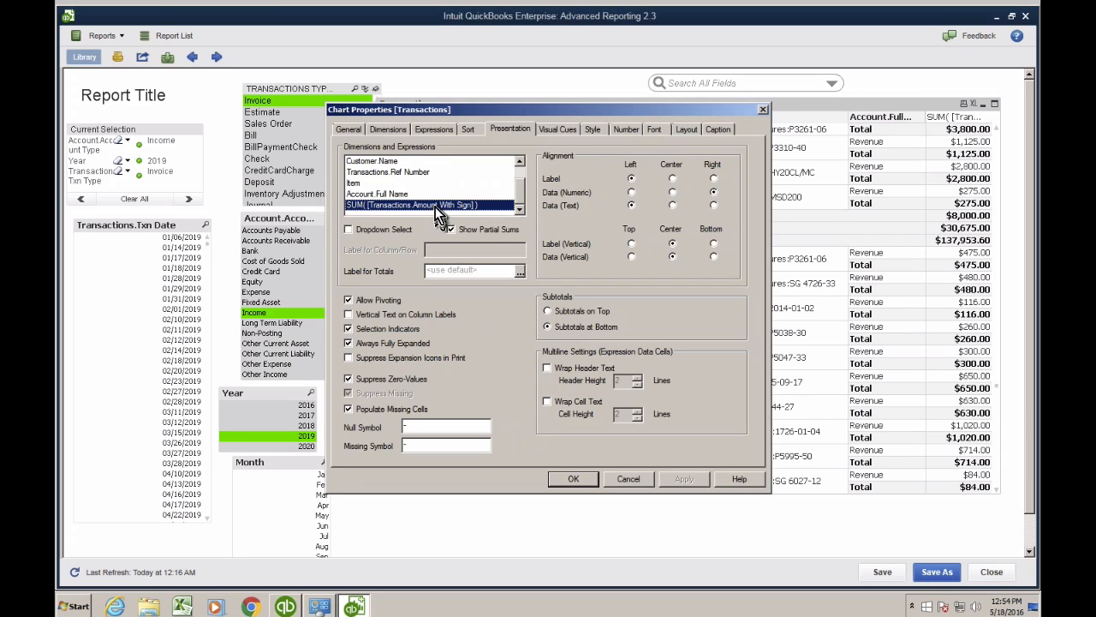
click(415, 194)
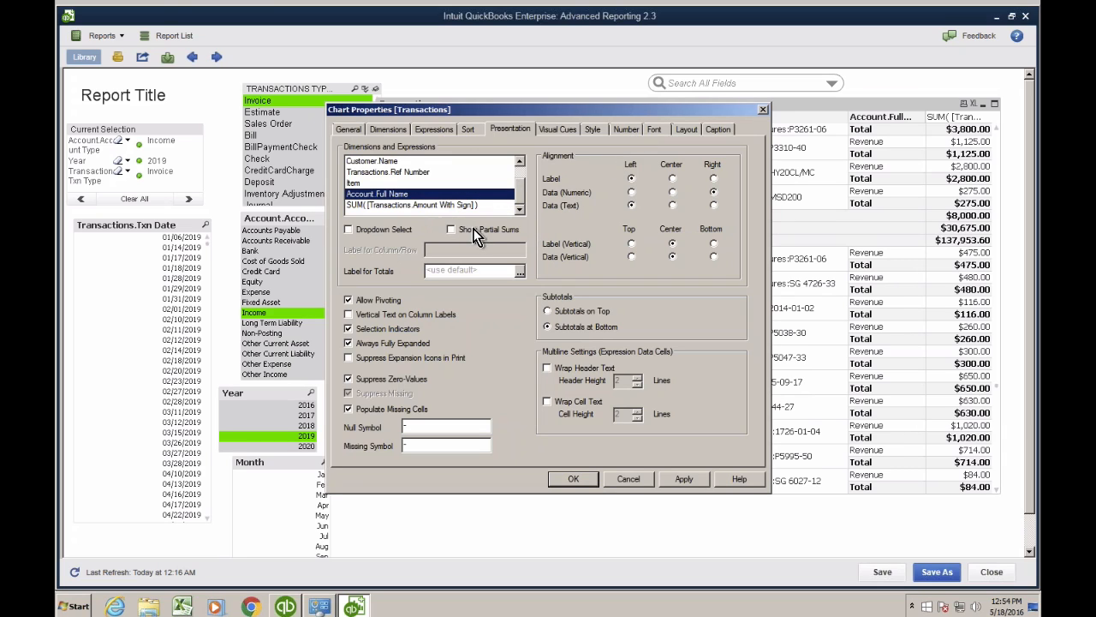
click(396, 185)
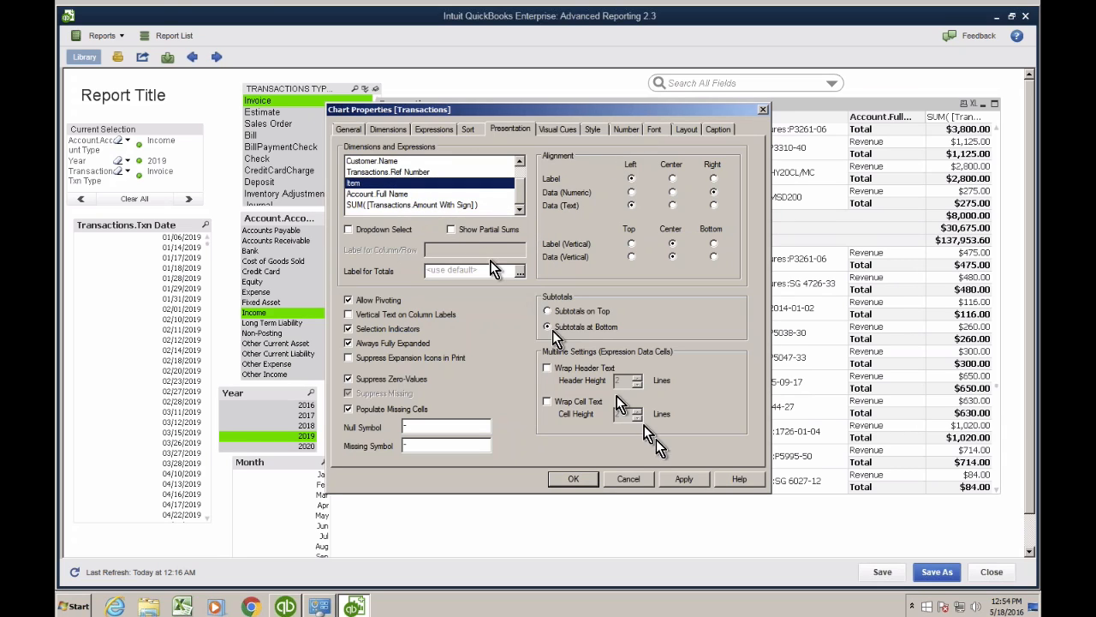
click(684, 480)
click(581, 484)
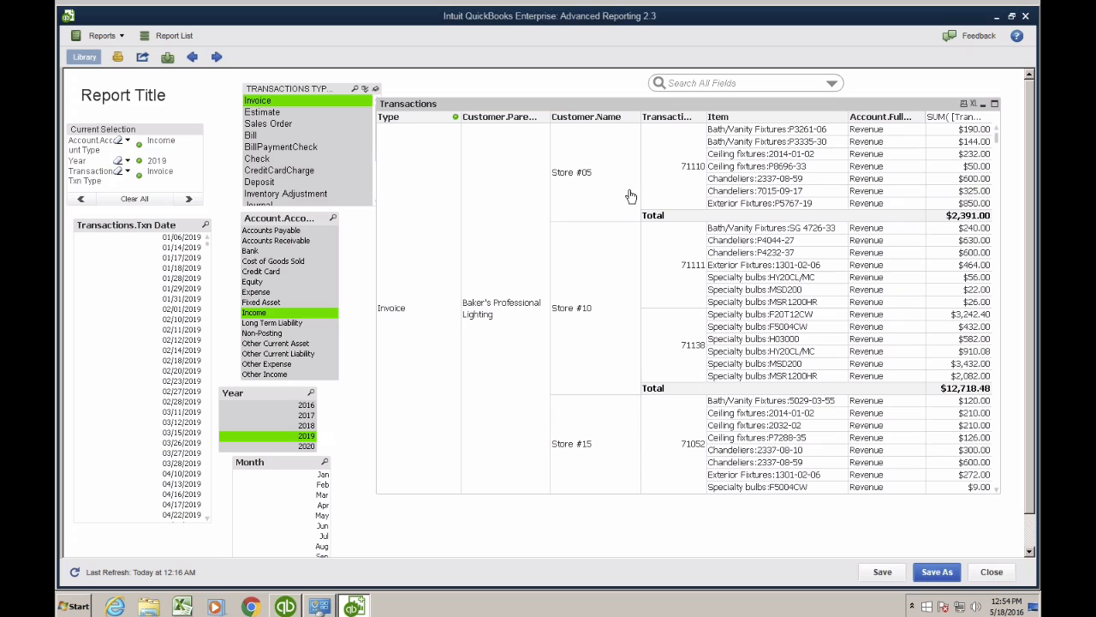
- Turn off the Always Fully Expanded option for the Transactions table and apply it
right_click(500, 101)
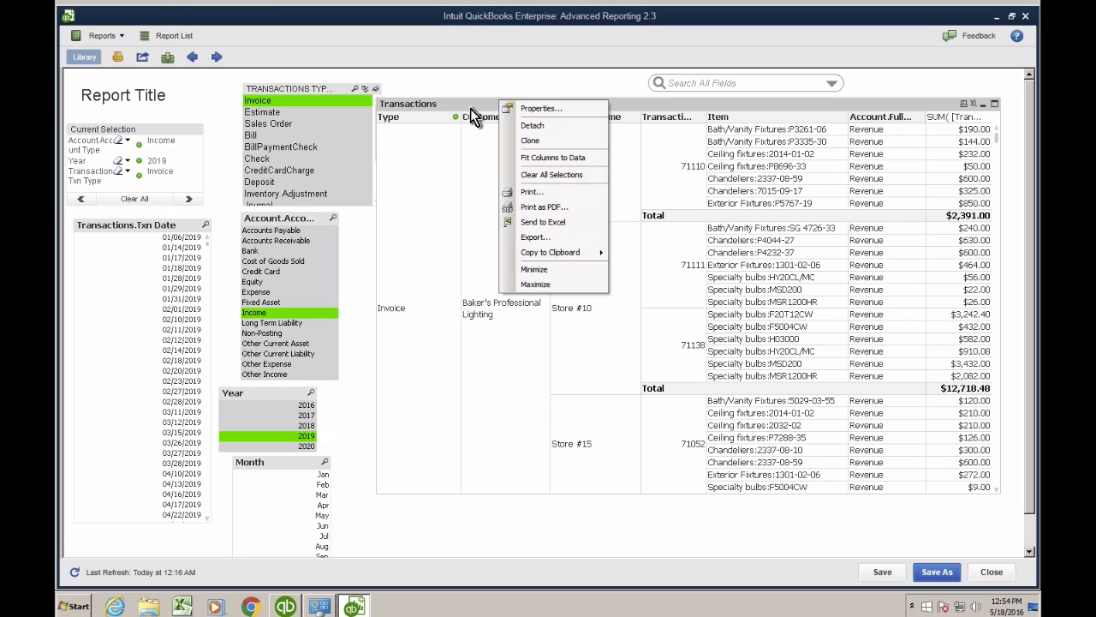
right_click(470, 101)
click(490, 111)
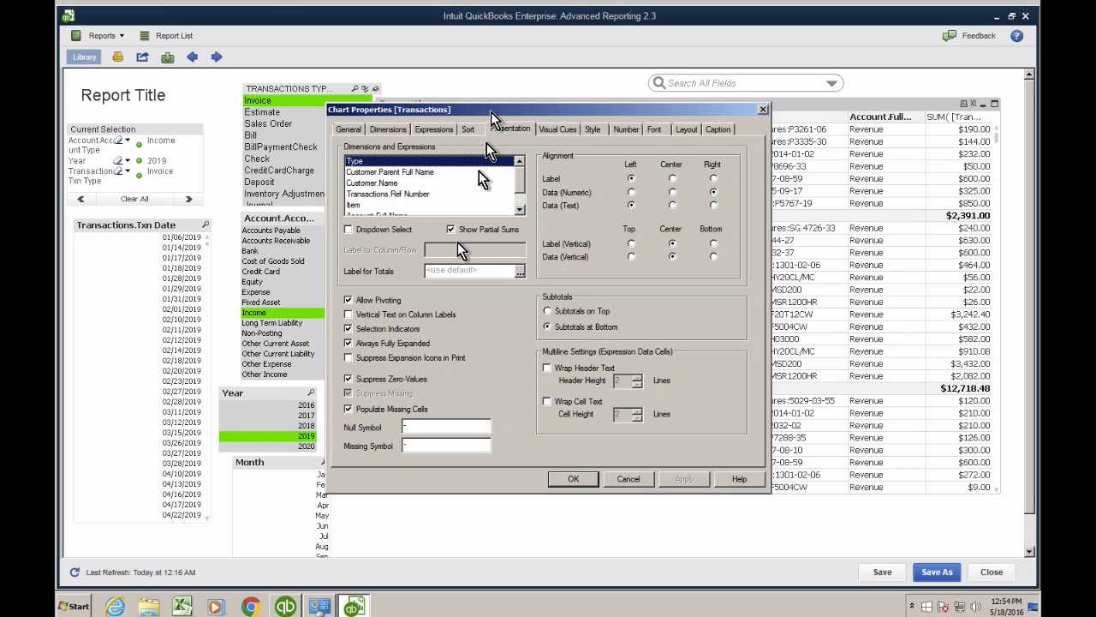
click(386, 344)
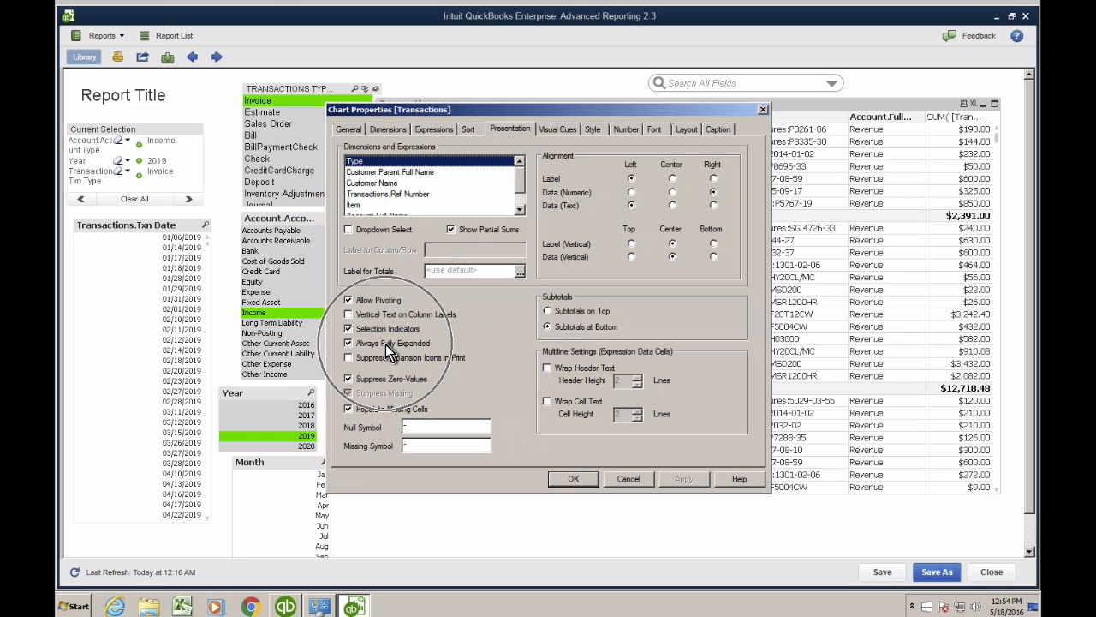
click(385, 345)
click(386, 345)
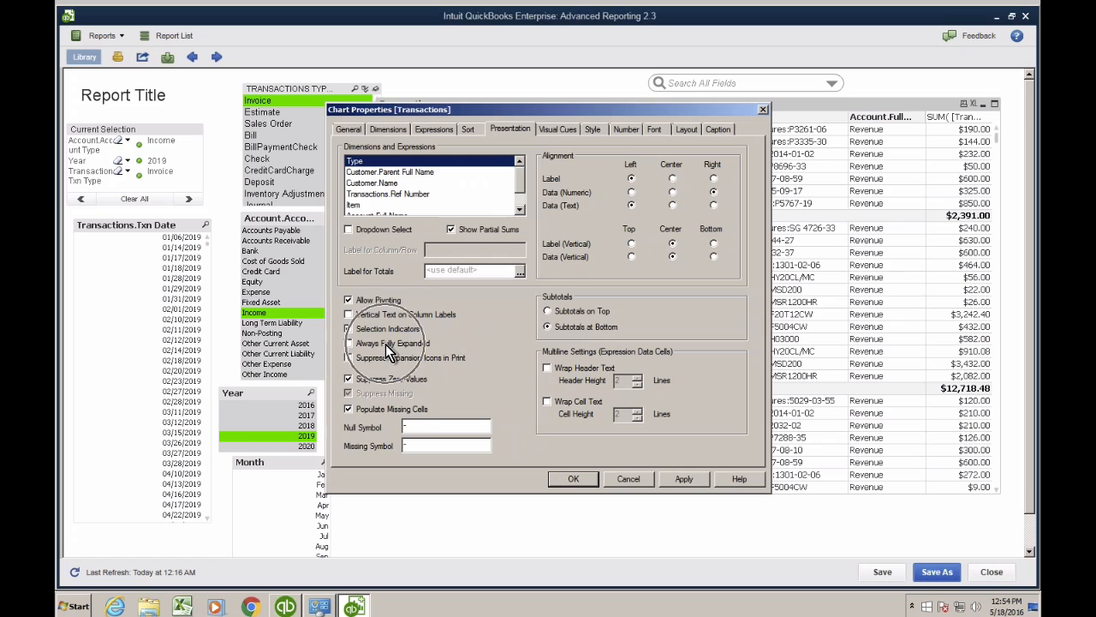
click(692, 479)
click(582, 482)
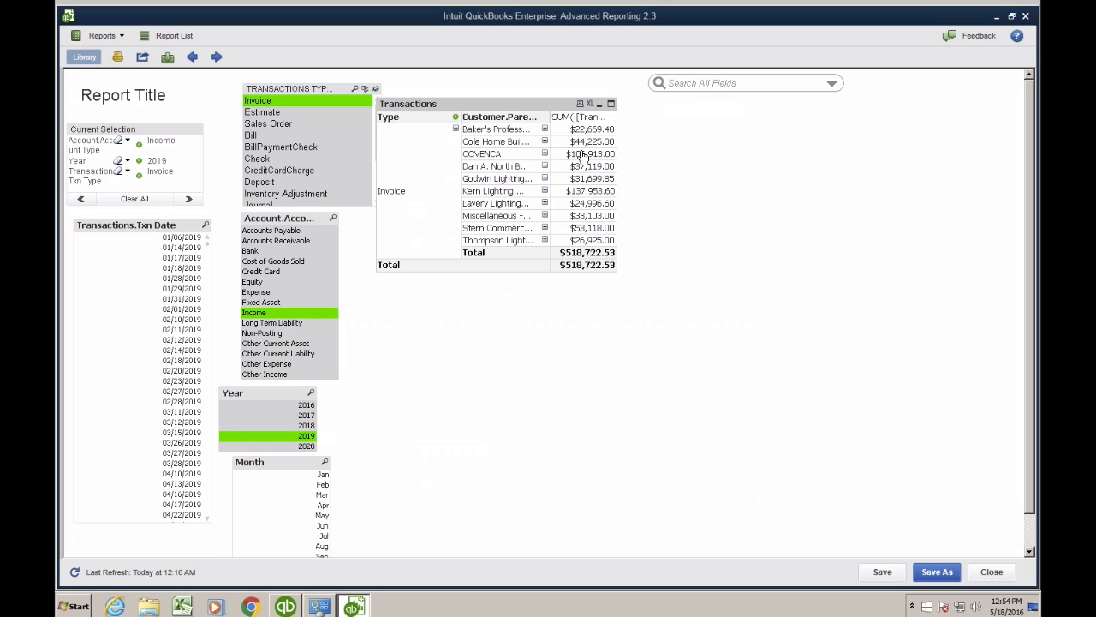
- Collapse and re-expand the Invoice row, then drill into Cole Home Builders and its Phase 1 - Lot 4 down to invoice level
click(456, 129)
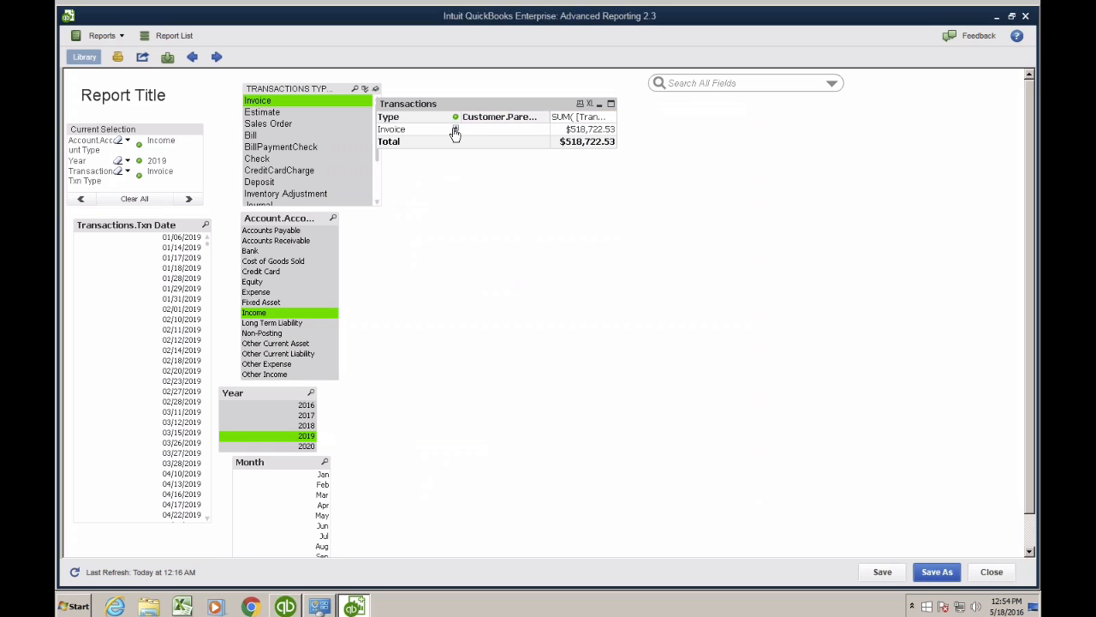
click(455, 130)
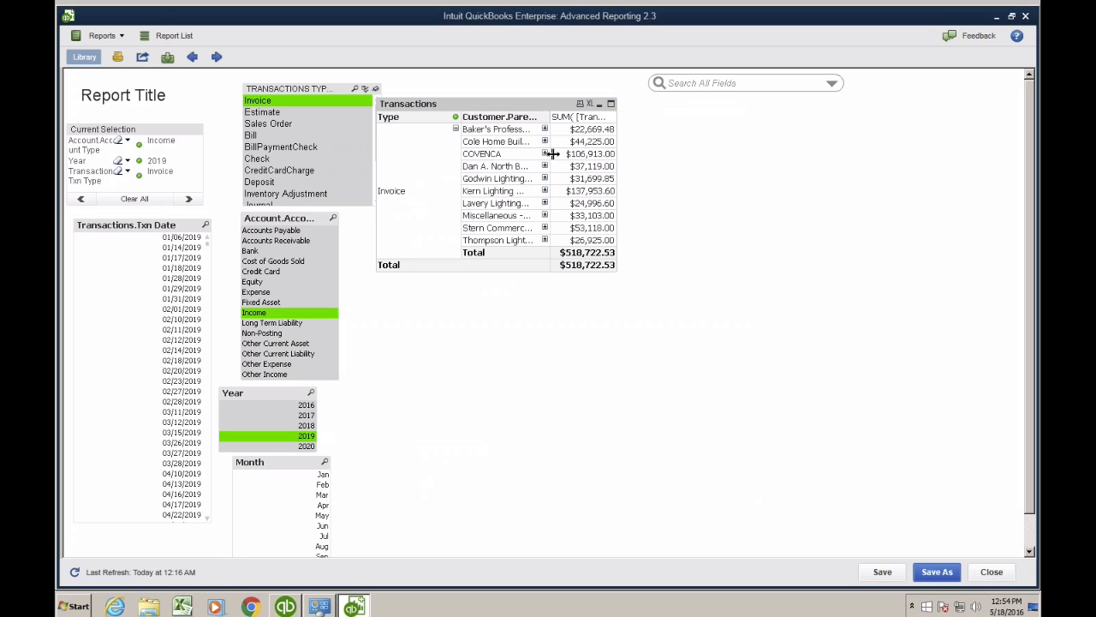
click(544, 141)
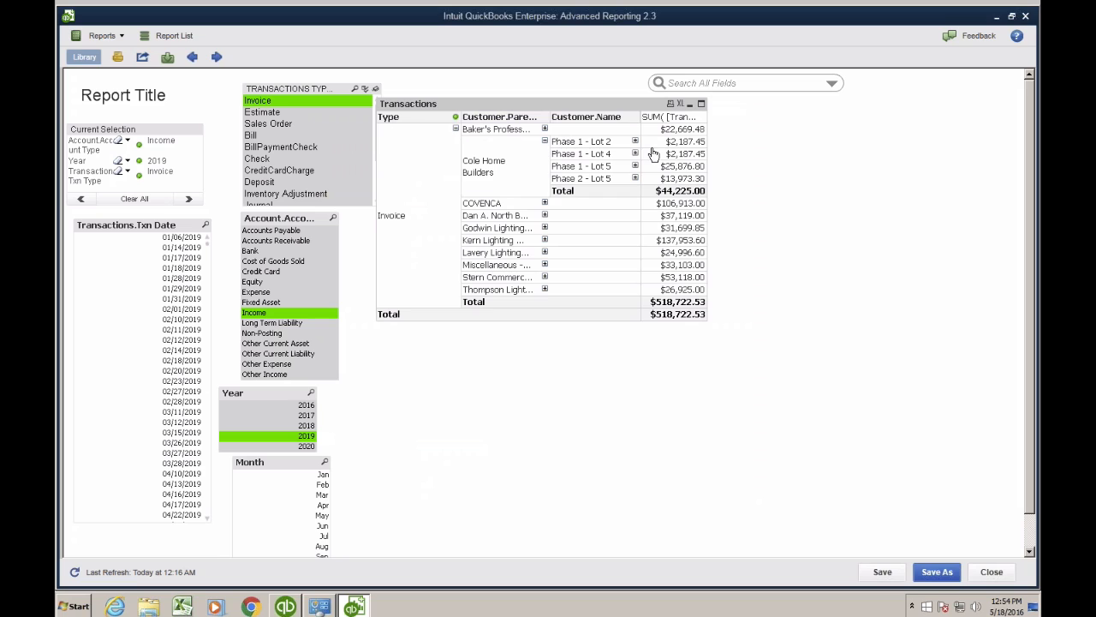
click(636, 154)
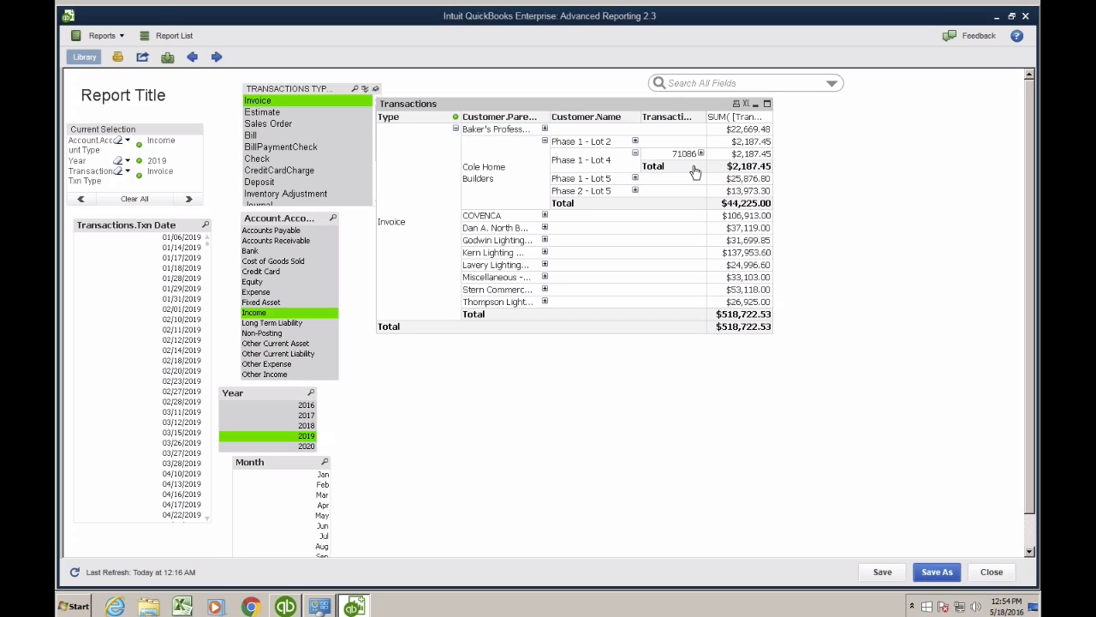
- Turn Always Fully Expanded back on and remove the Account.Full Name dimension from the Transactions table
right_click(537, 109)
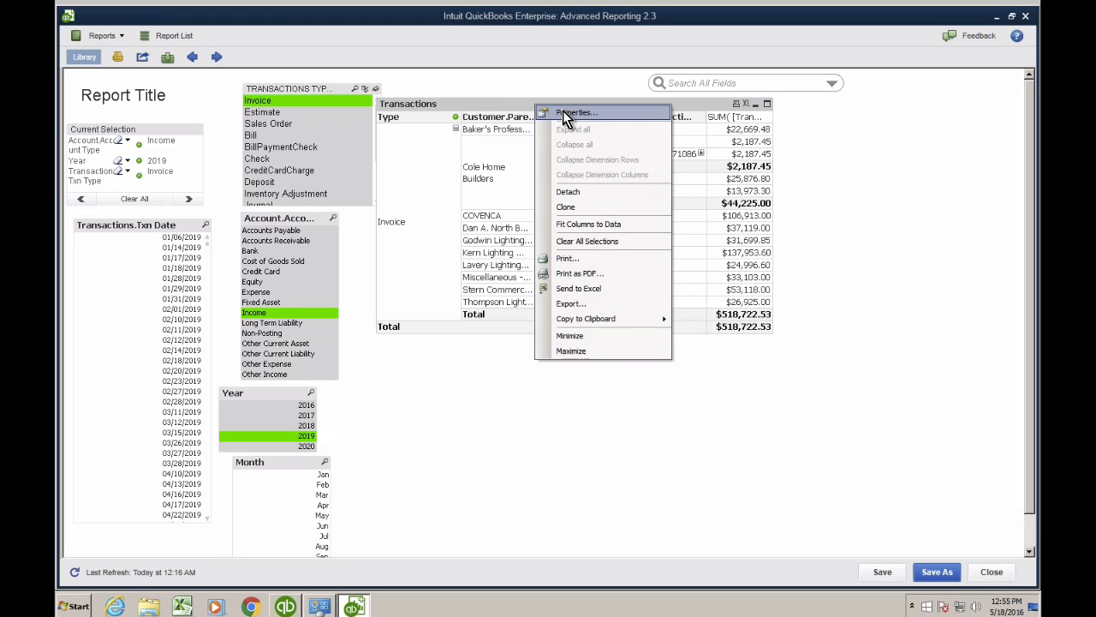
click(563, 112)
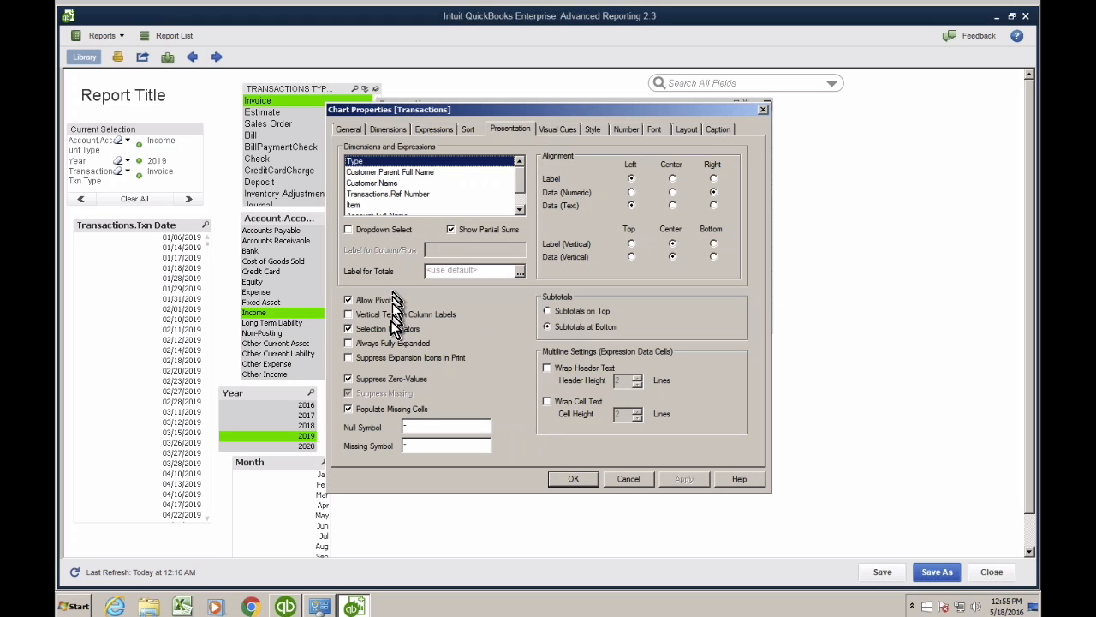
click(376, 343)
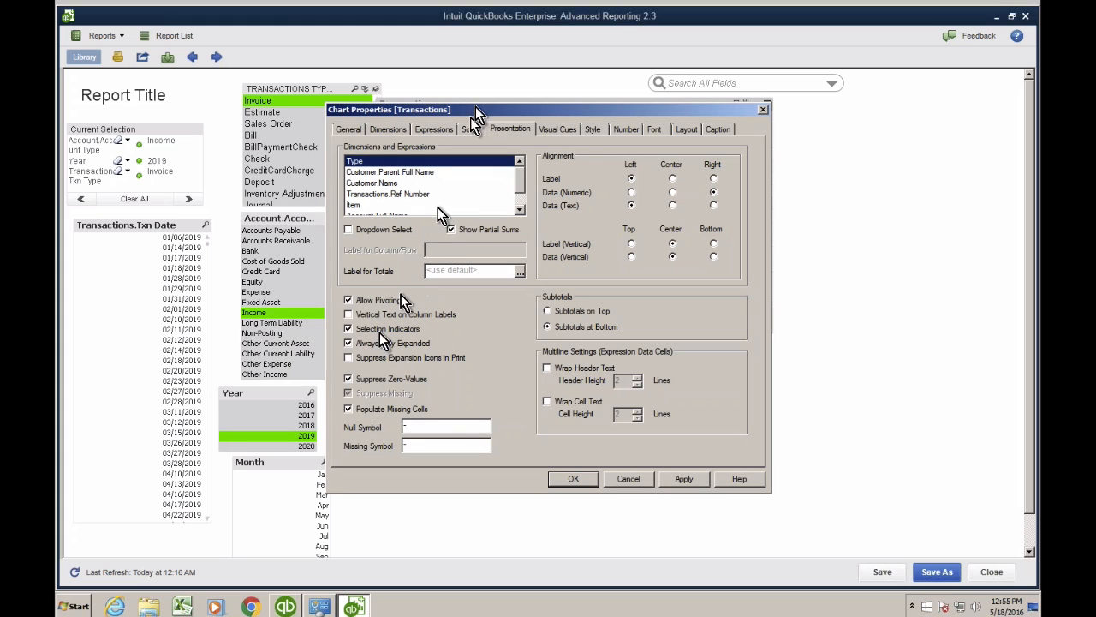
click(399, 129)
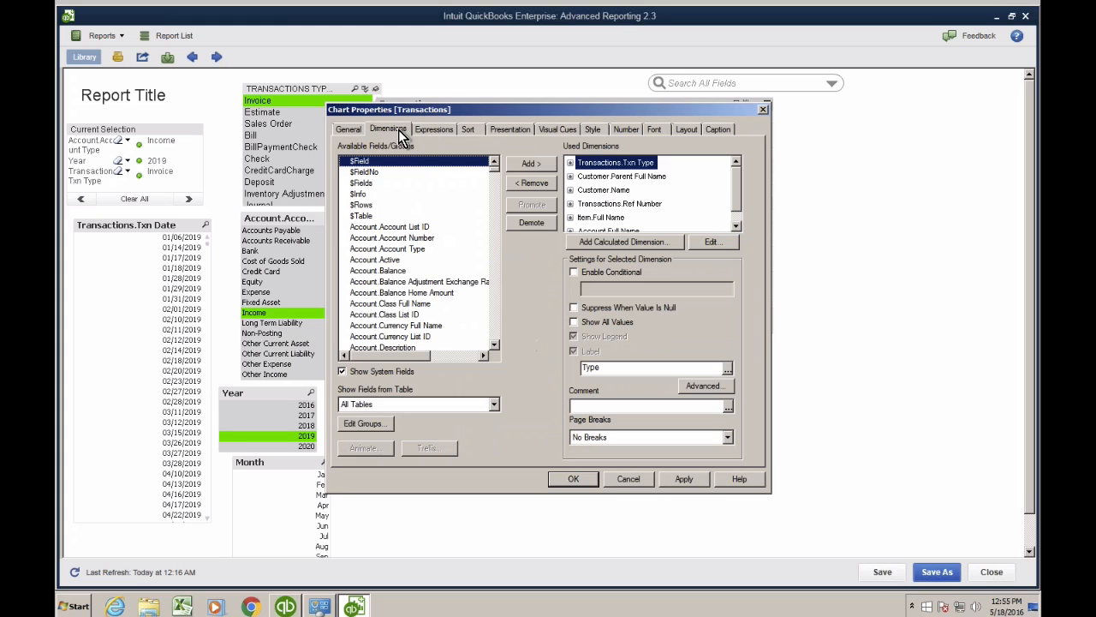
click(741, 183)
click(604, 218)
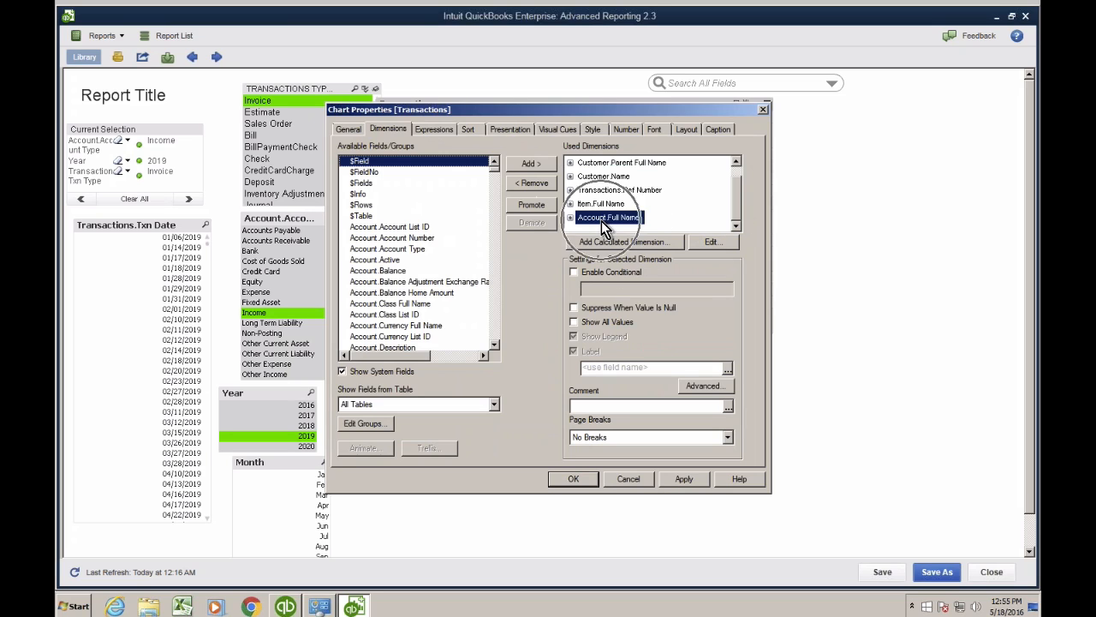
click(531, 186)
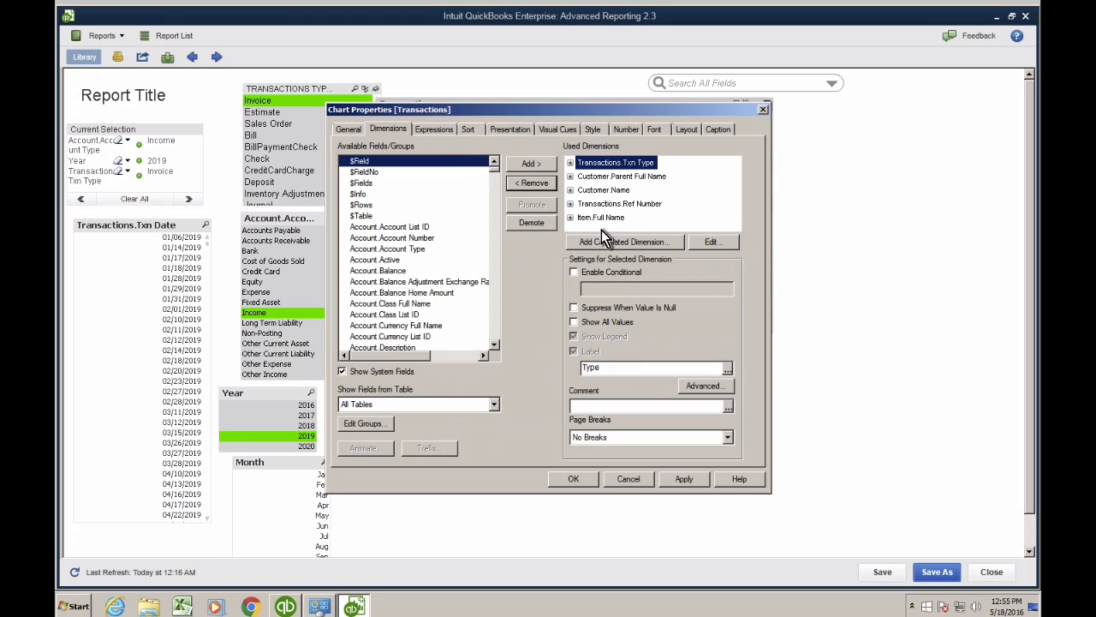
- Add the Year field from the _TransactionDateCalendar table as the last dimension of the Transactions table and apply it
click(363, 403)
key(End)
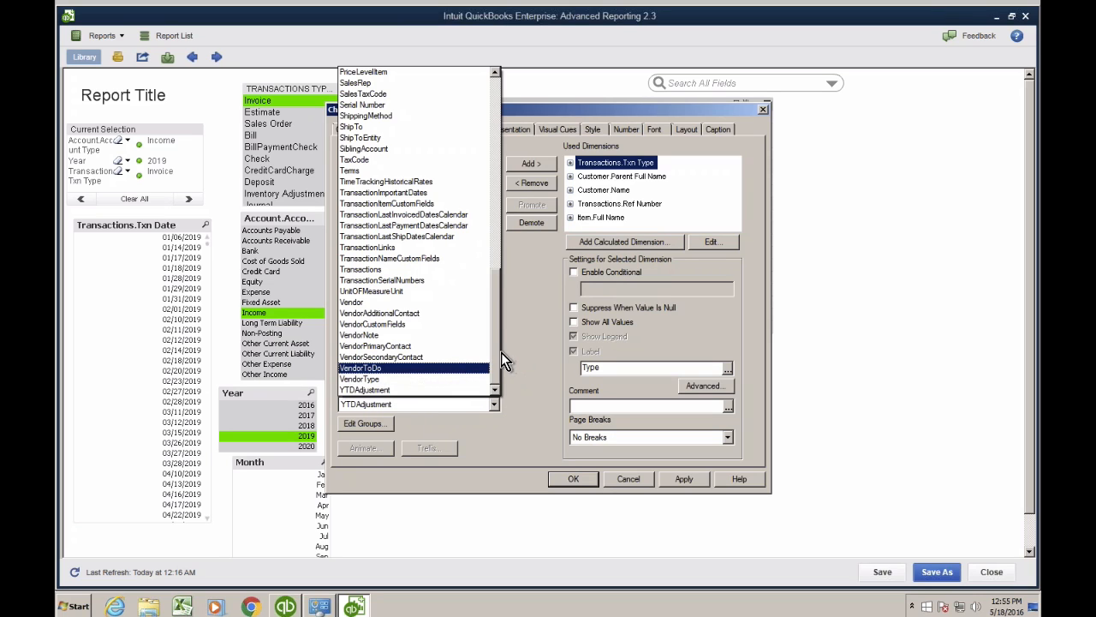
scroll(498, 291, up, 3)
drag(499, 298, 491, 65)
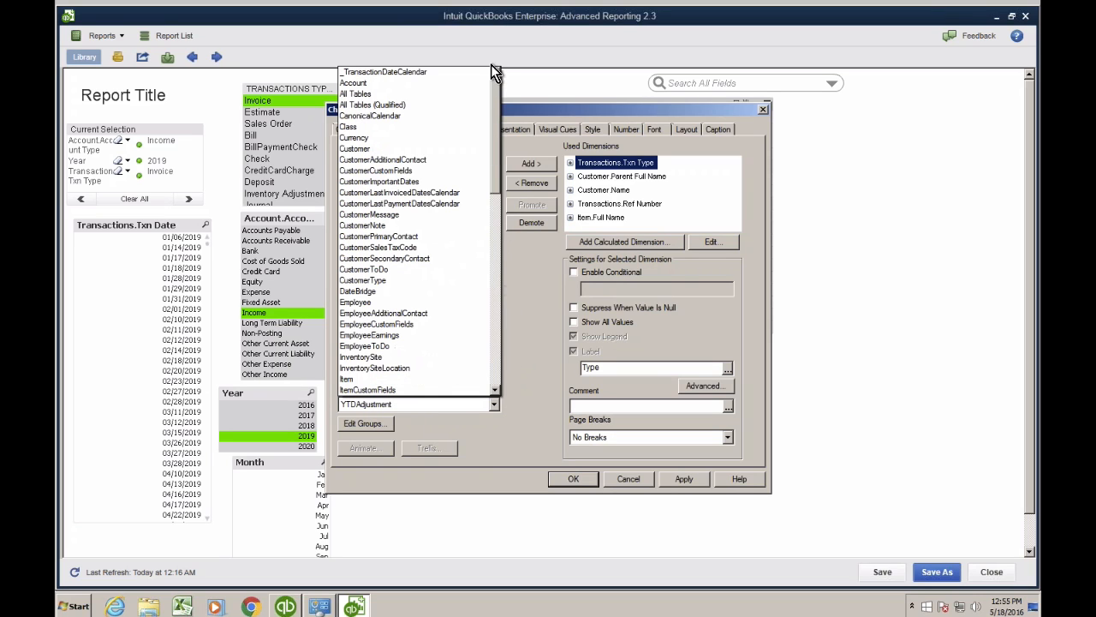
click(436, 79)
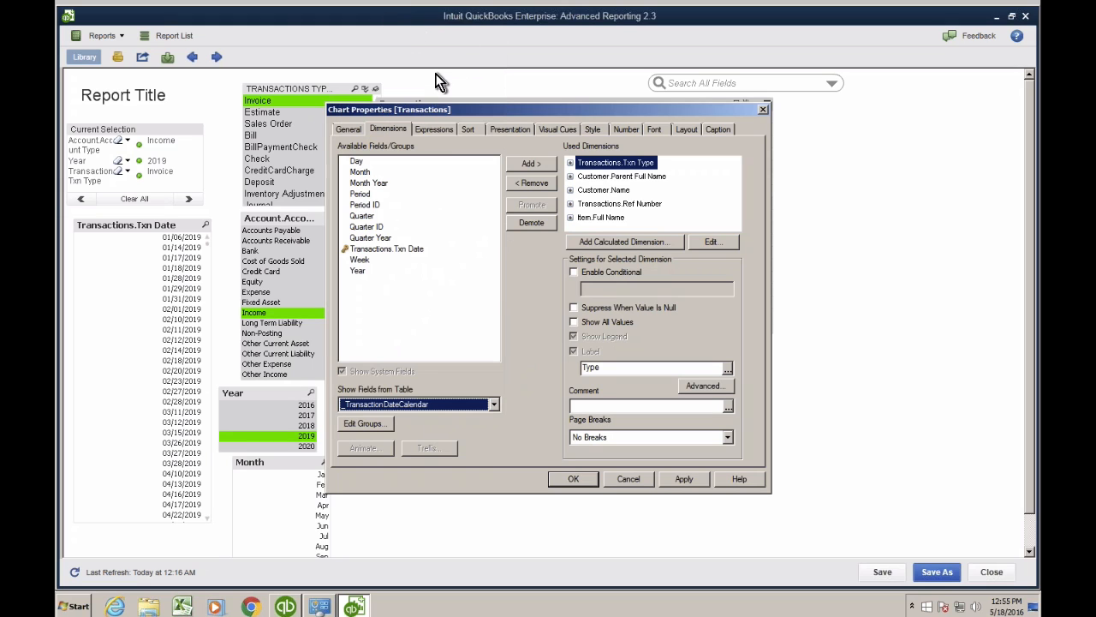
click(363, 270)
click(412, 409)
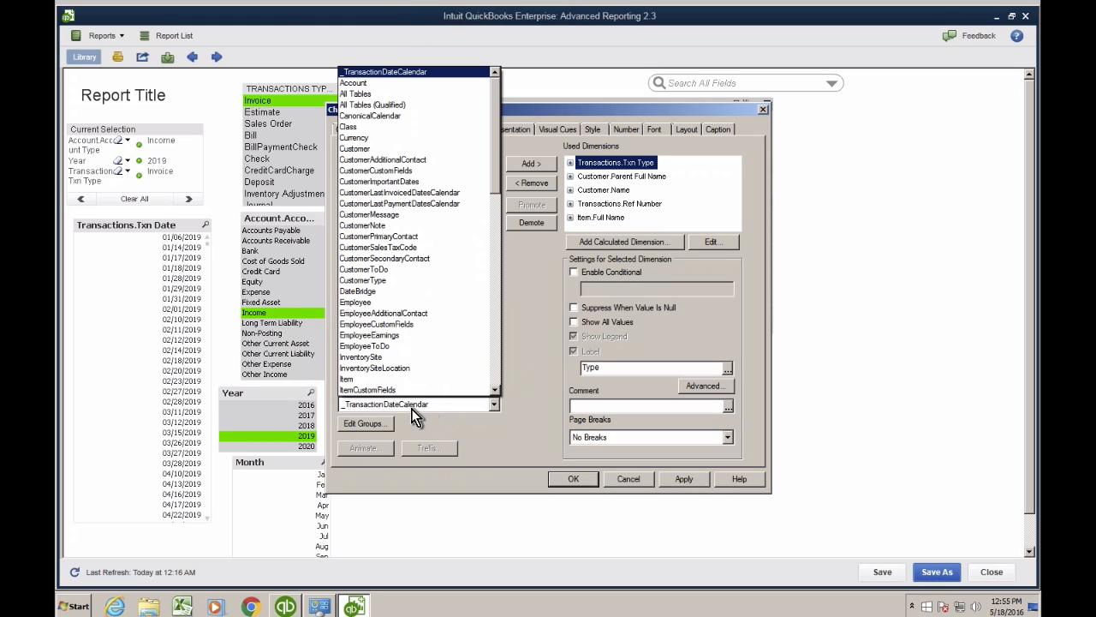
click(378, 74)
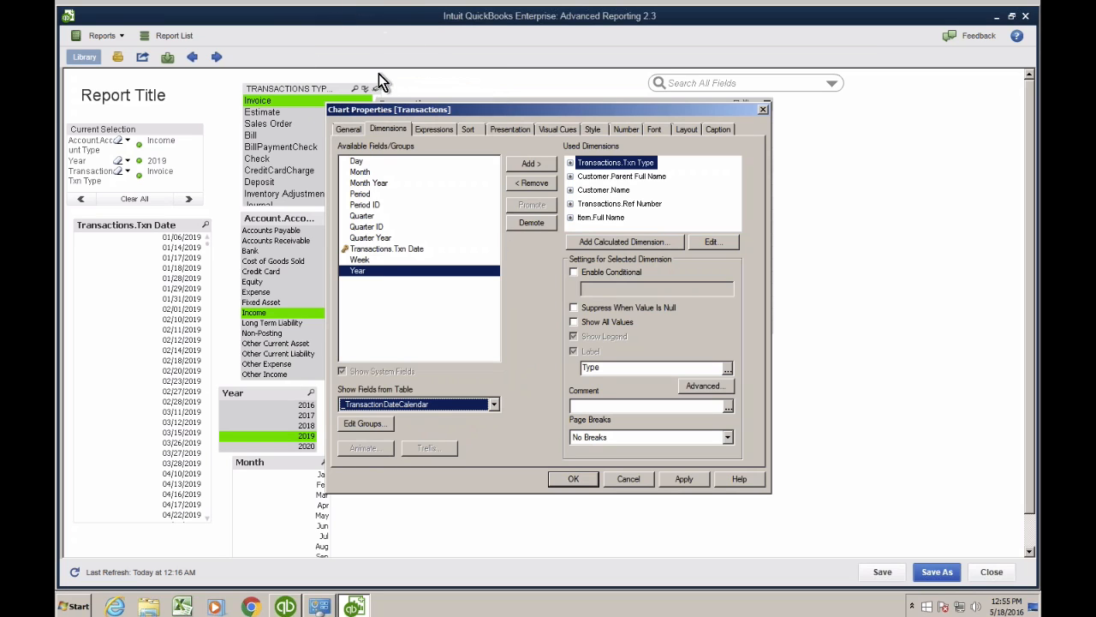
click(362, 271)
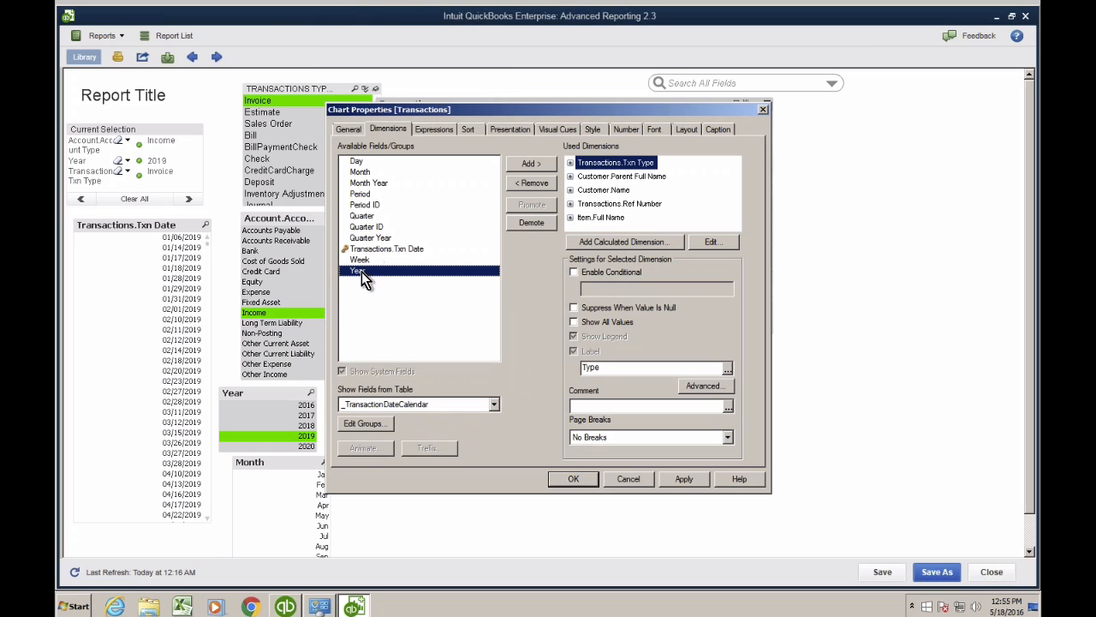
click(532, 163)
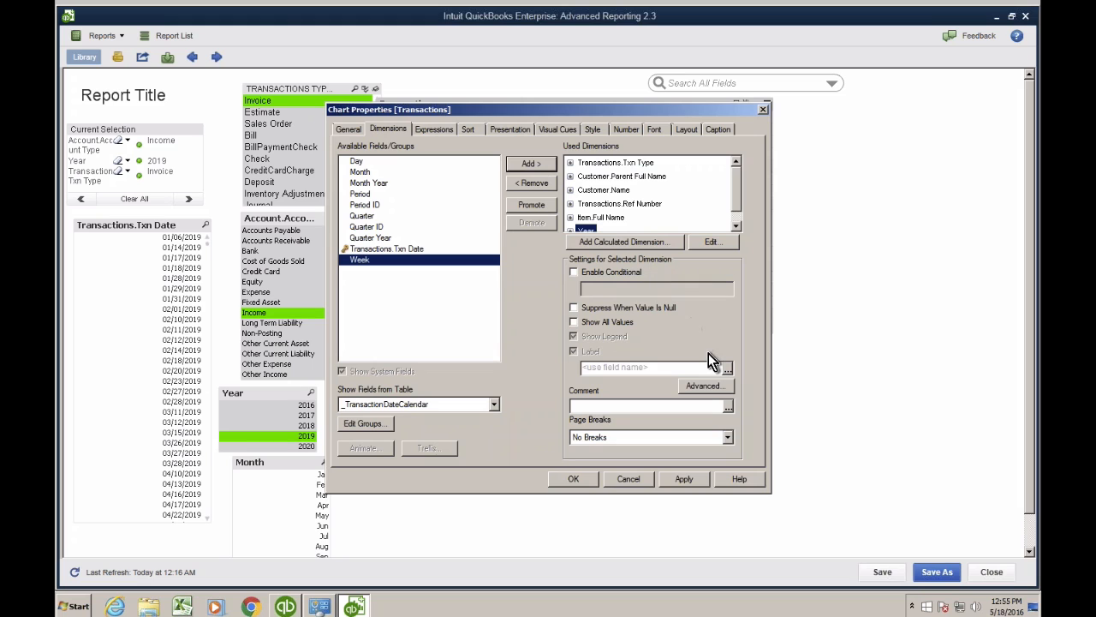
click(735, 225)
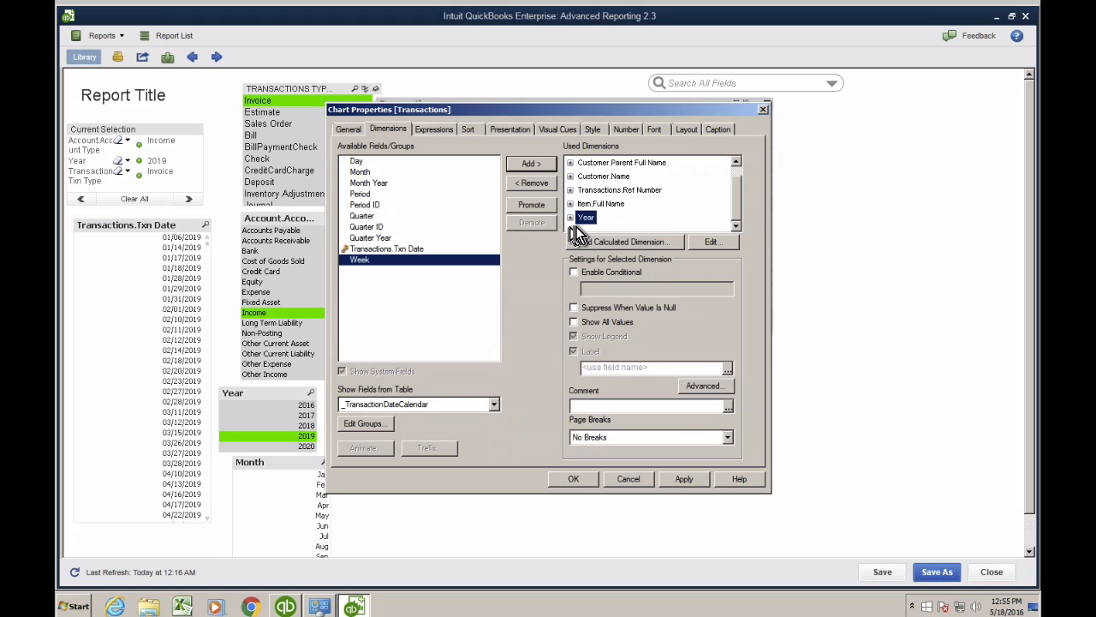
click(686, 478)
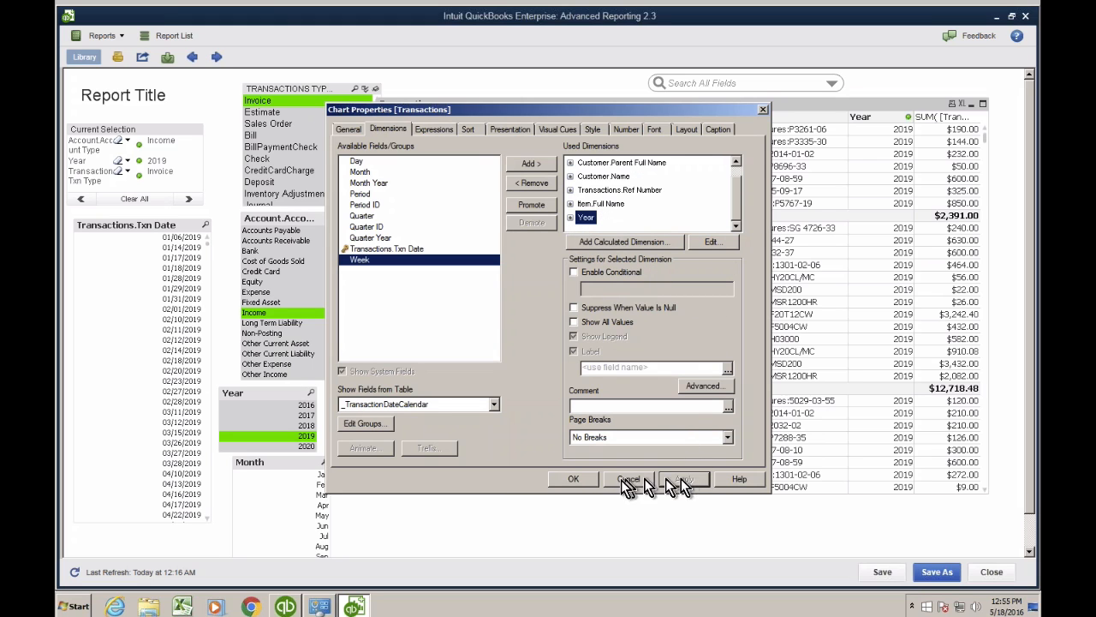
click(573, 479)
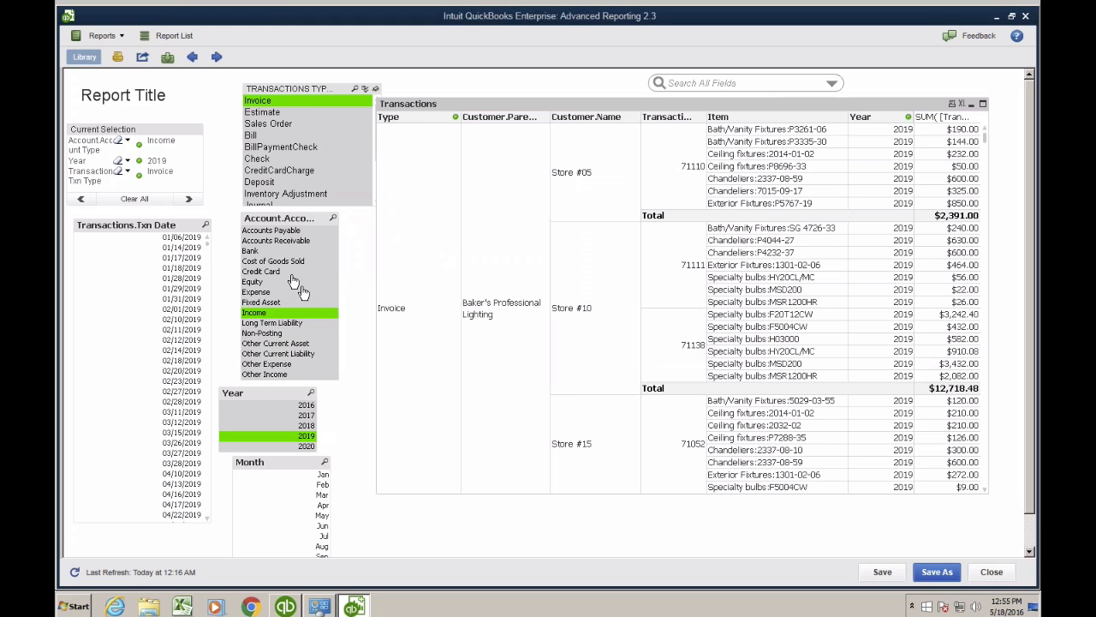
- Clear the Year selection and review the Transactions table down to its grand total
click(117, 161)
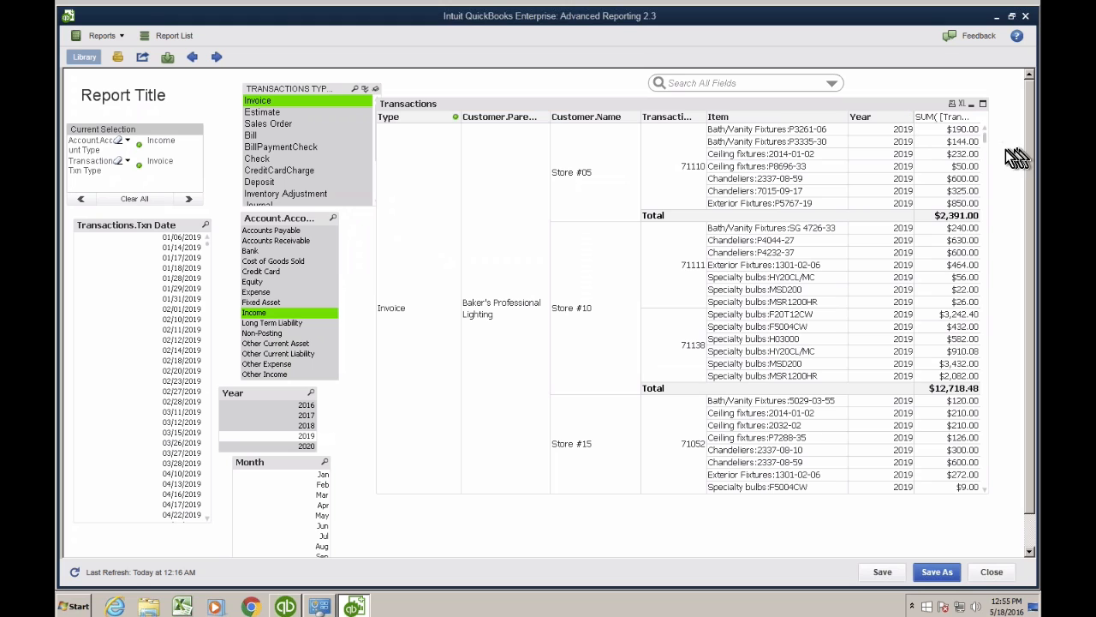
drag(986, 147, 994, 504)
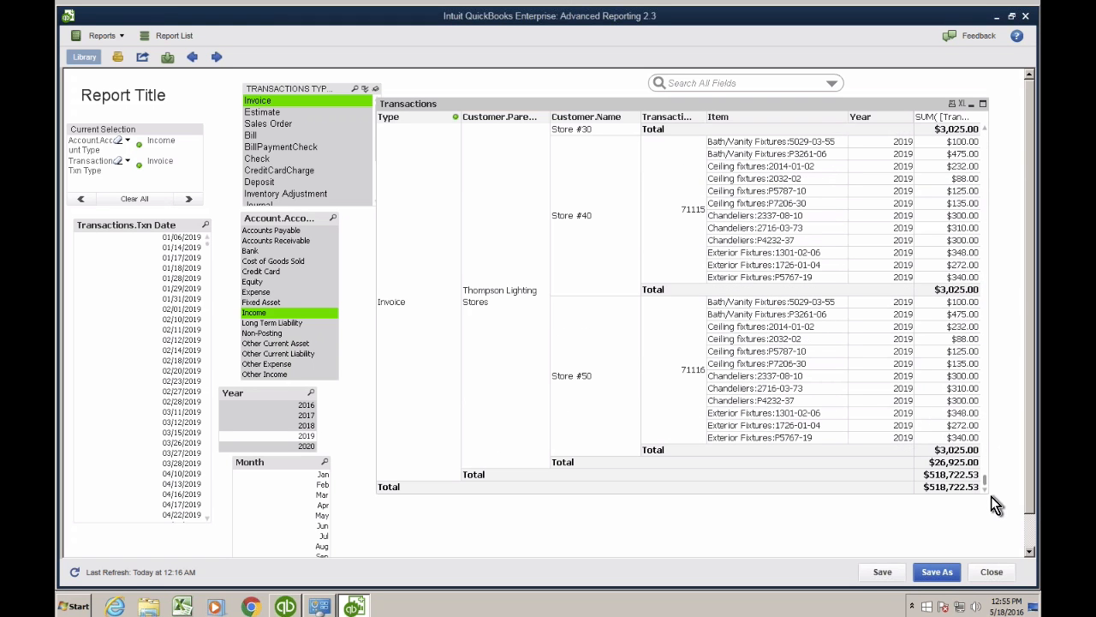
drag(993, 504, 973, 133)
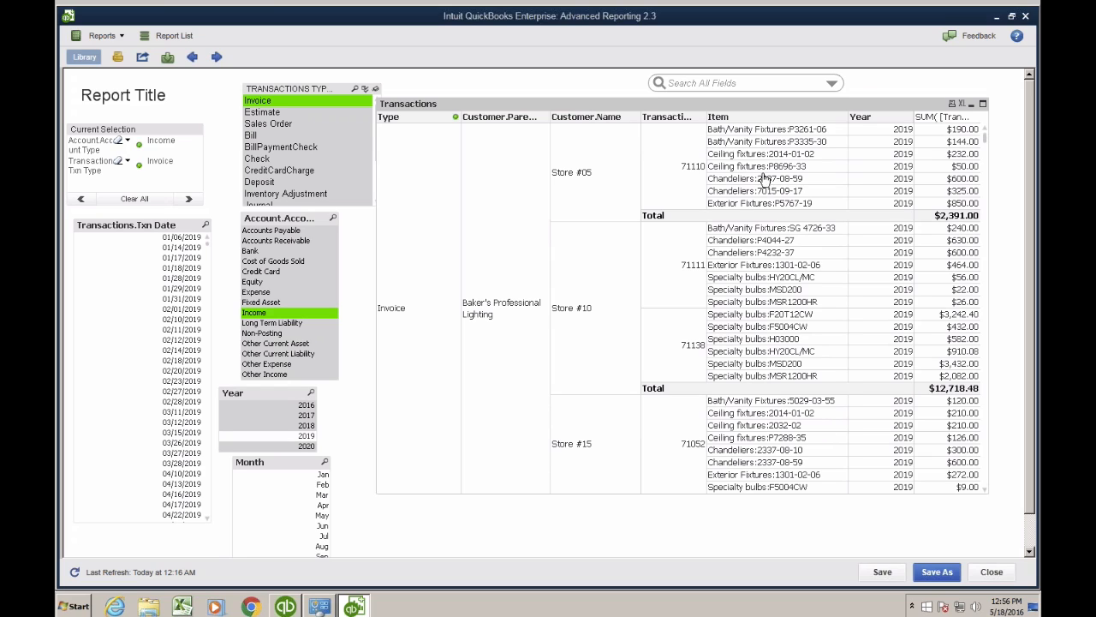
- Pivot the Year dimension of the Transactions table so the years run across the top above the amount column
click(864, 118)
mouse_move(882, 118)
mouse_down()
mouse_move(977, 119)
mouse_move(1003, 133)
mouse_up()
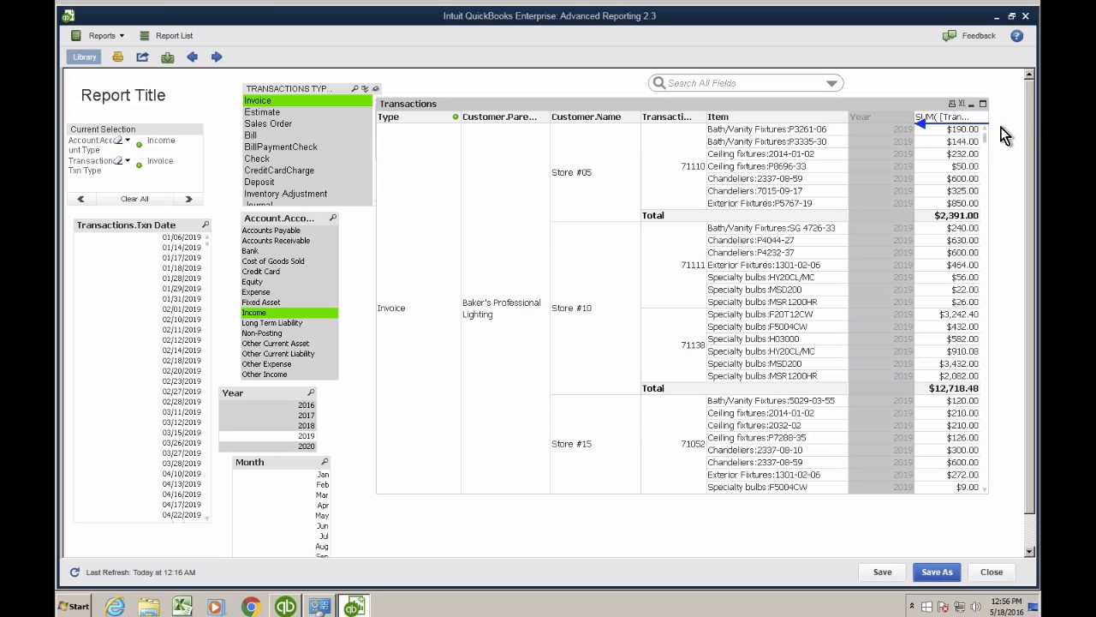
drag(1005, 135, 1004, 135)
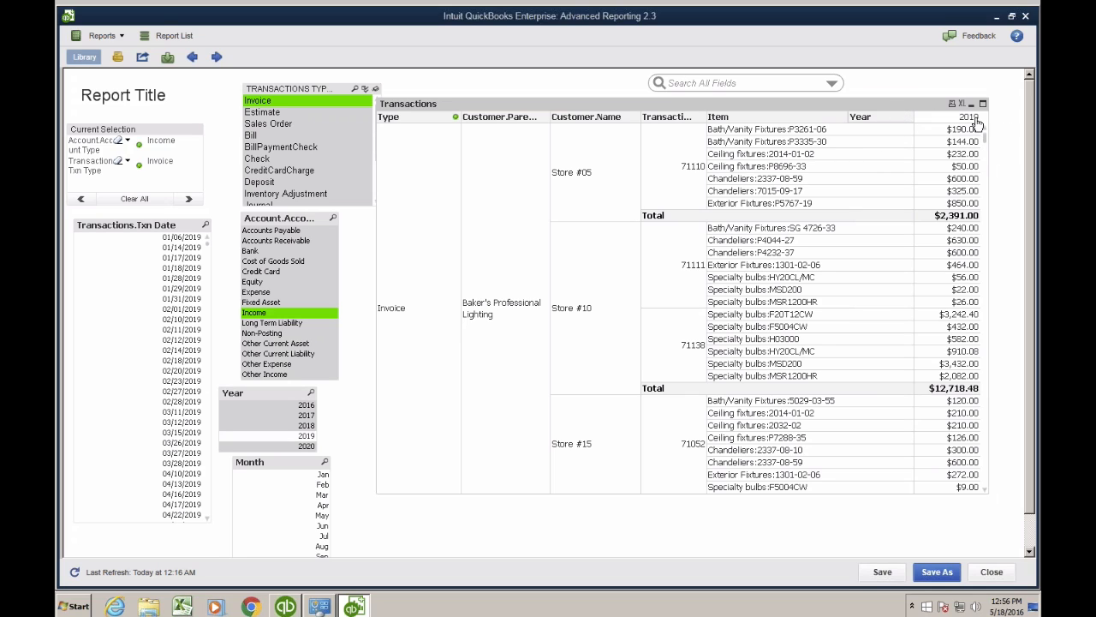
- Add the Quarter field from the _TransactionDateCalendar table as the dimension after Year in the Transactions table and apply it
right_click(672, 110)
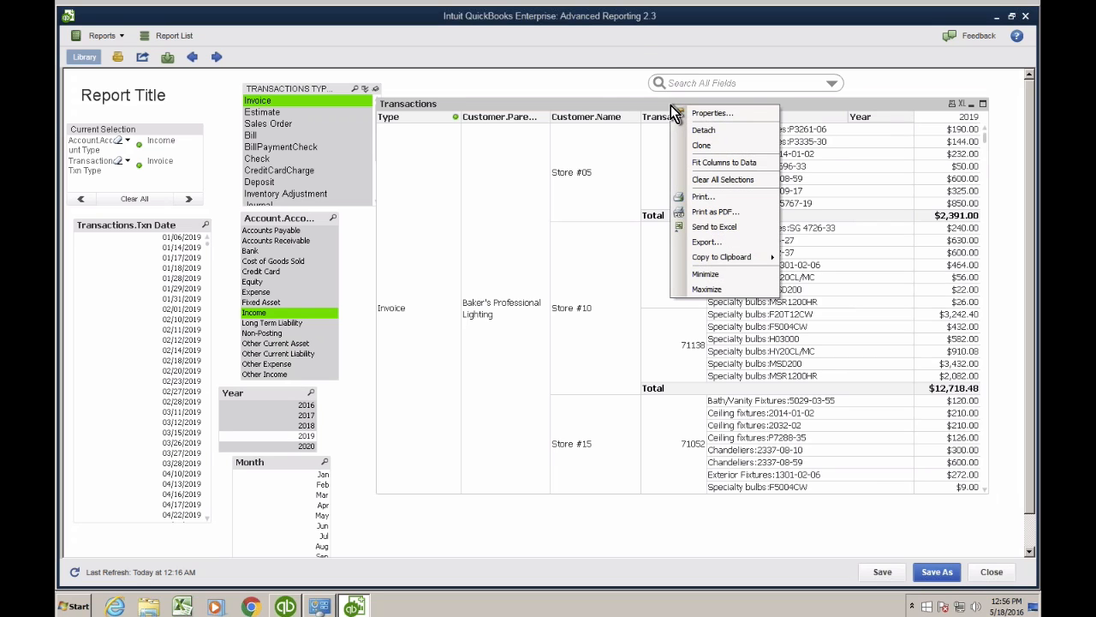
click(698, 112)
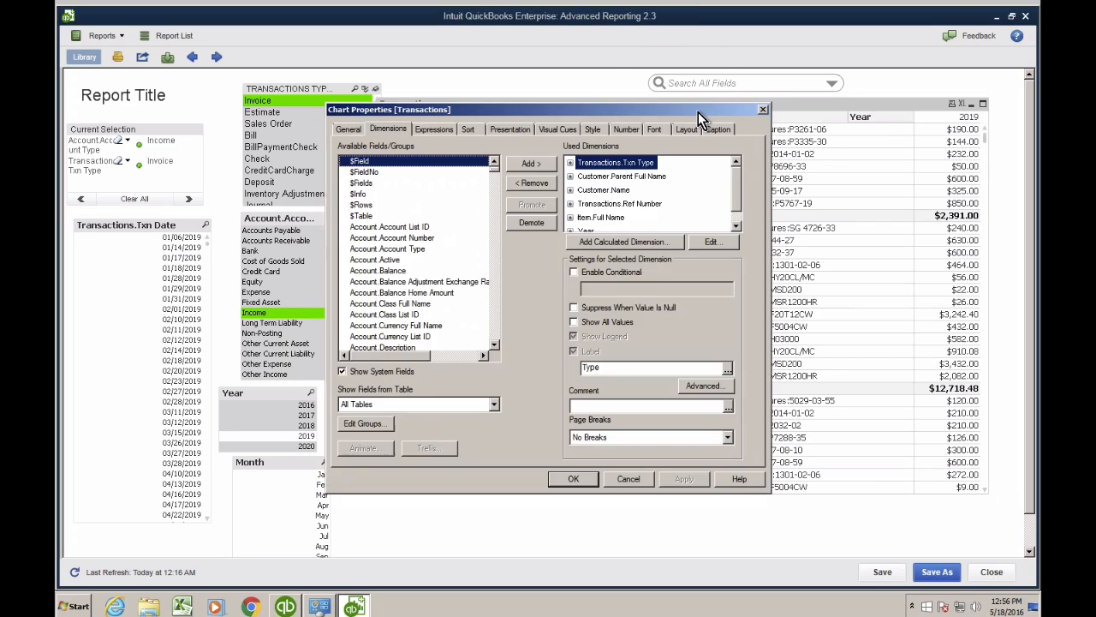
scroll(734, 213, down, 1)
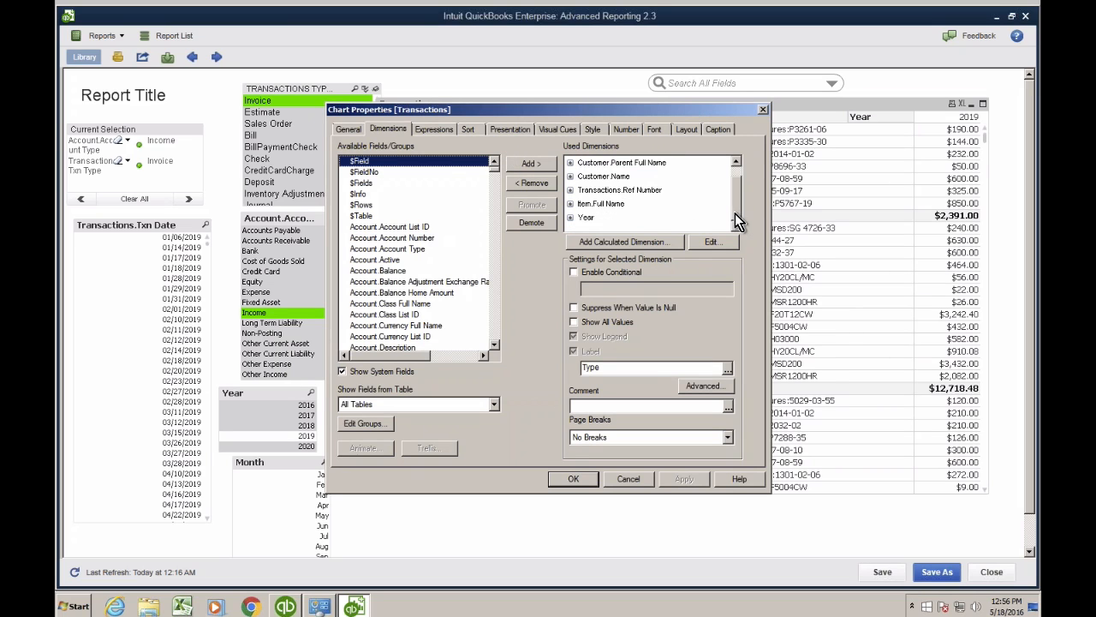
click(587, 219)
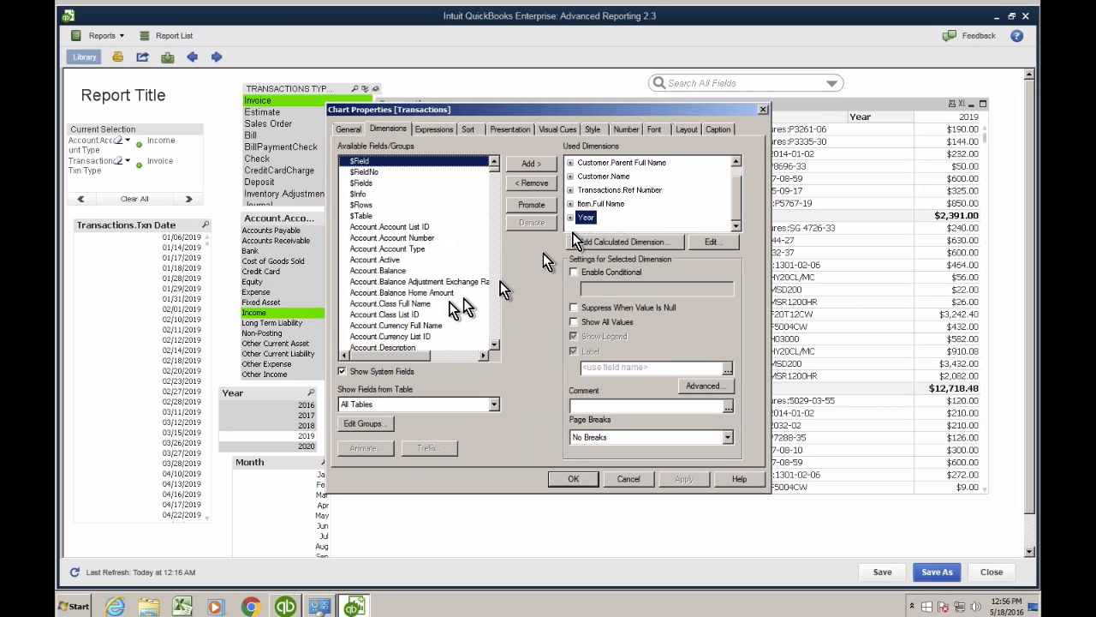
click(376, 404)
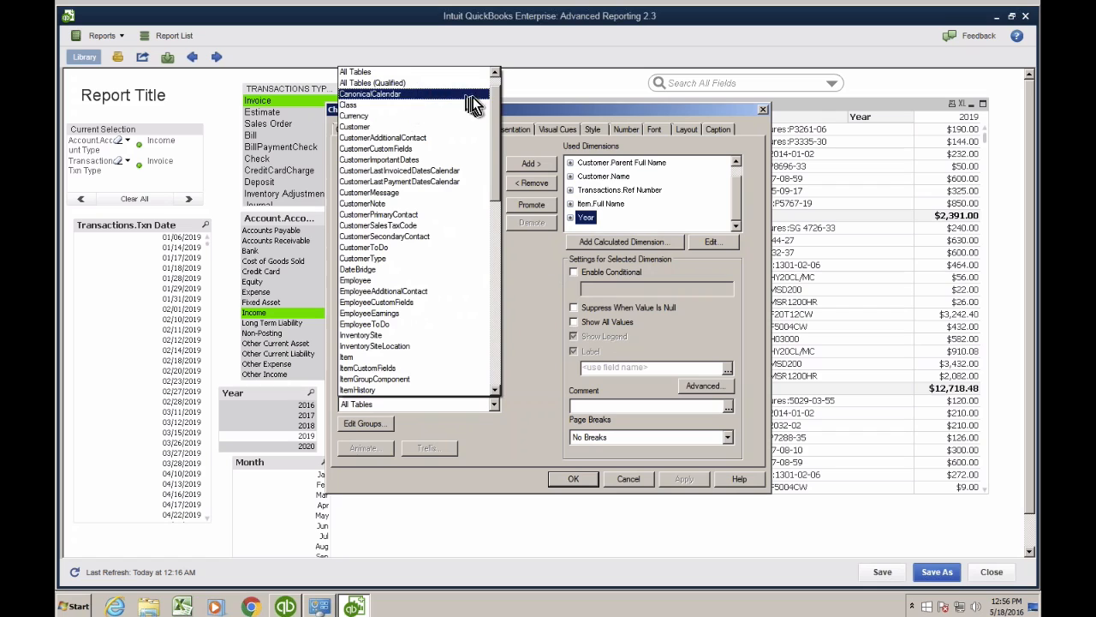
scroll(489, 76, up, 1)
click(437, 75)
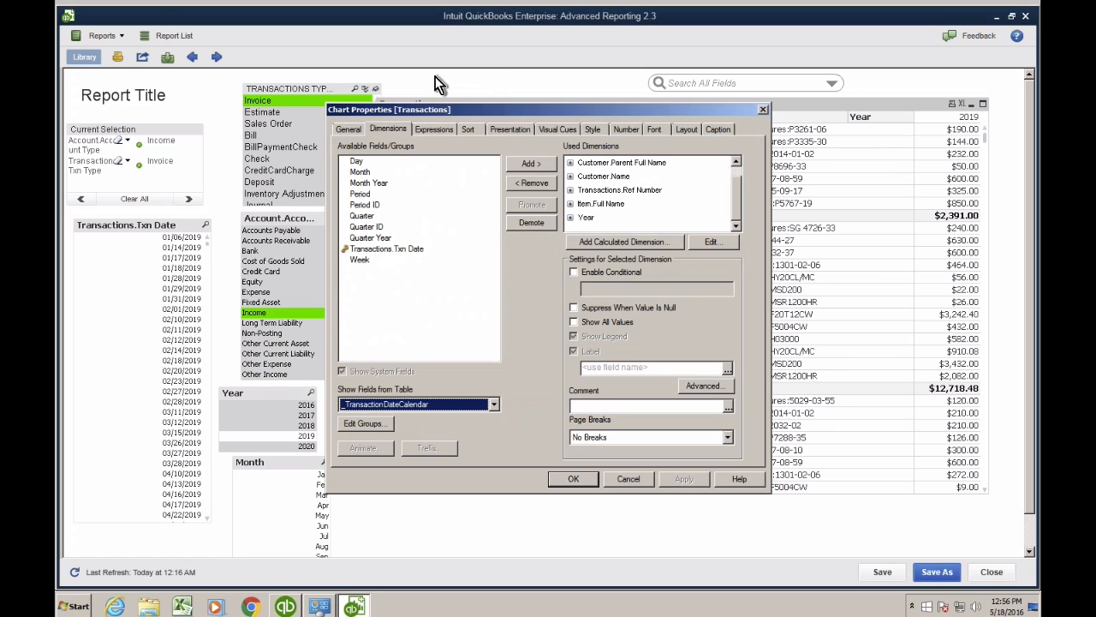
click(368, 215)
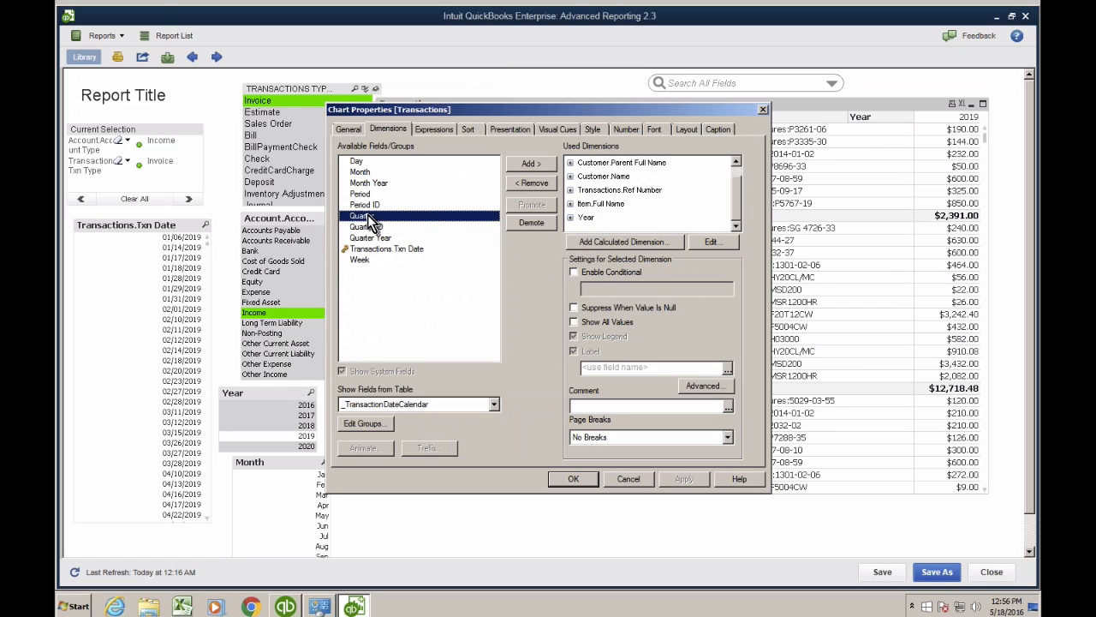
click(535, 162)
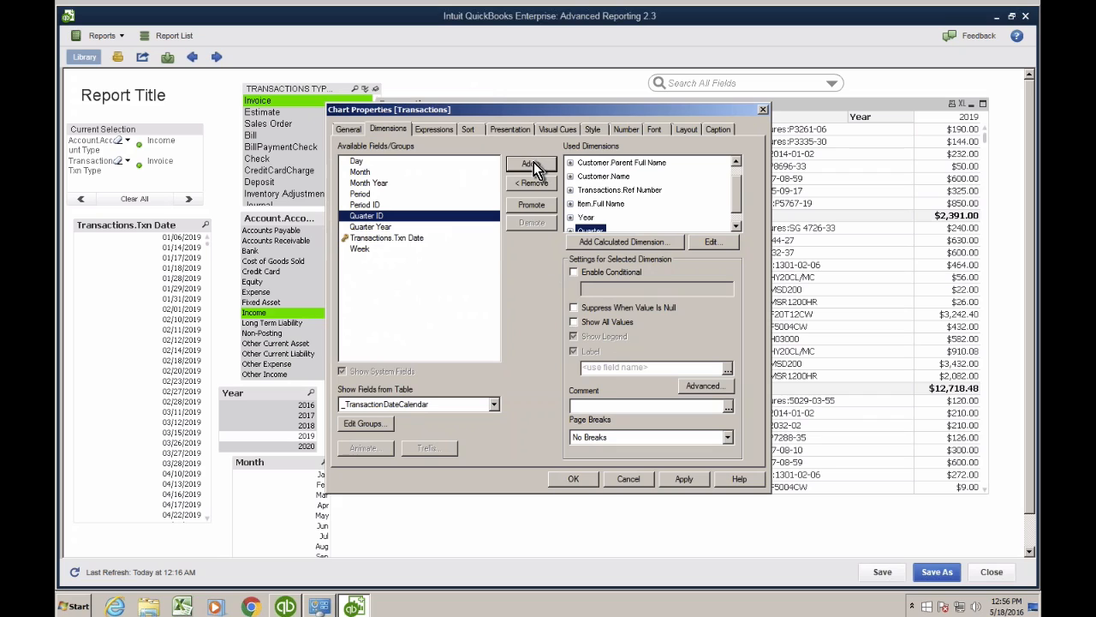
drag(738, 195, 740, 218)
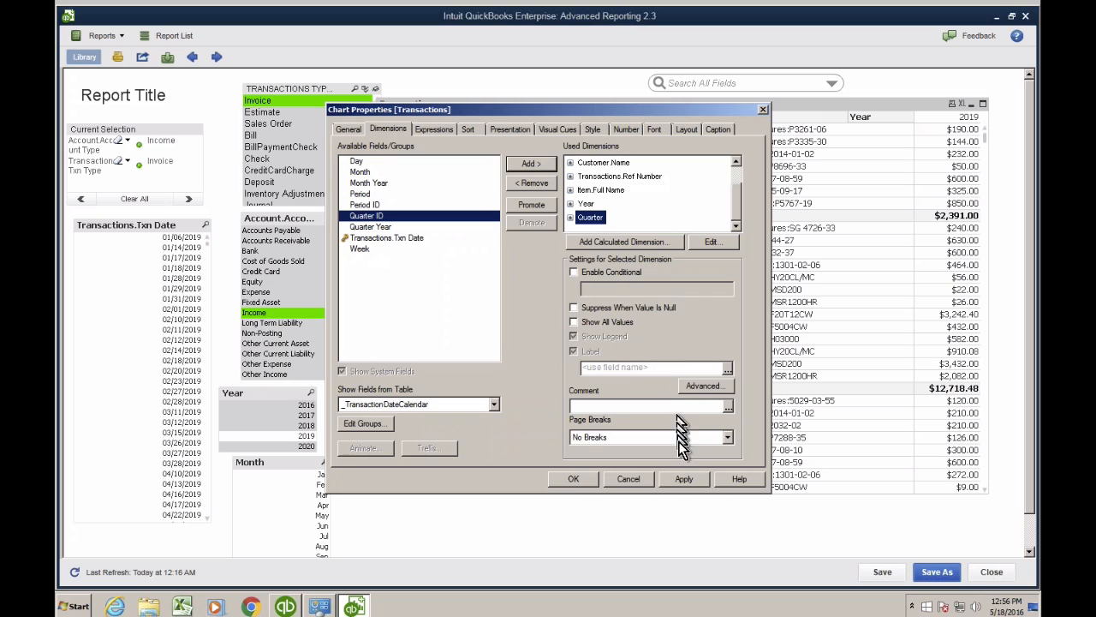
click(678, 484)
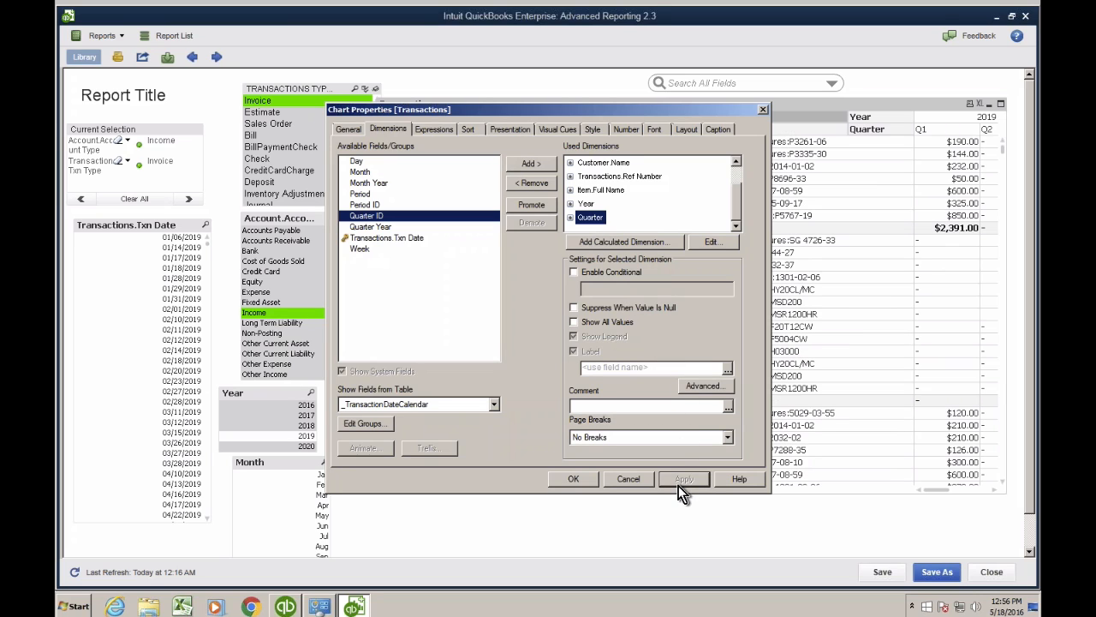
click(575, 478)
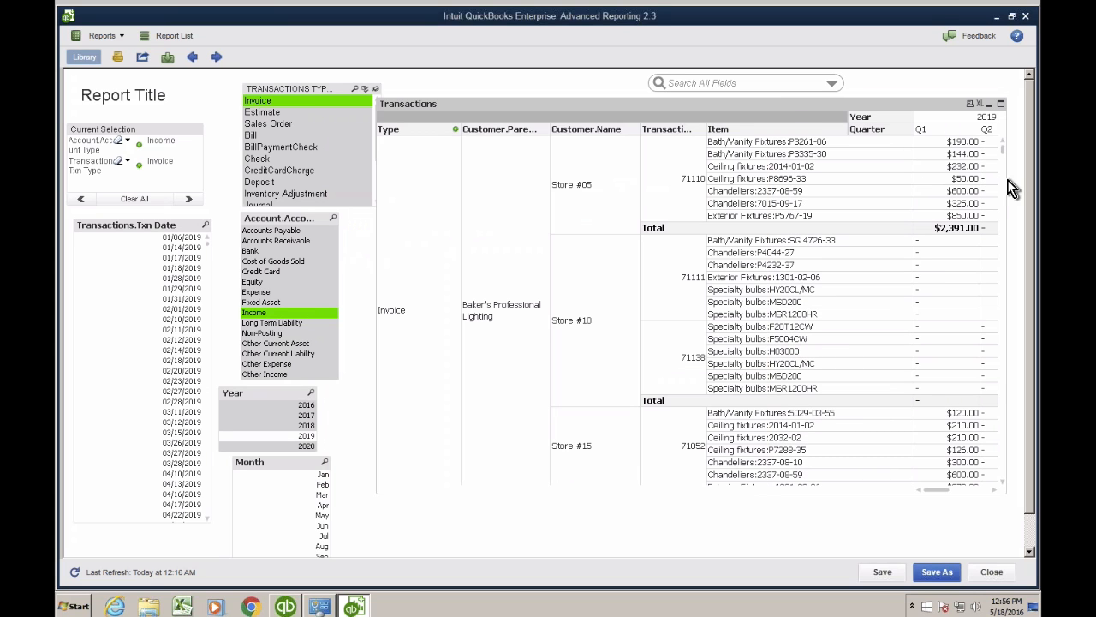
- Reposition and widen the Transactions table so that all four quarter columns of 2019 fit without horizontal scrolling
drag(1007, 182, 1024, 175)
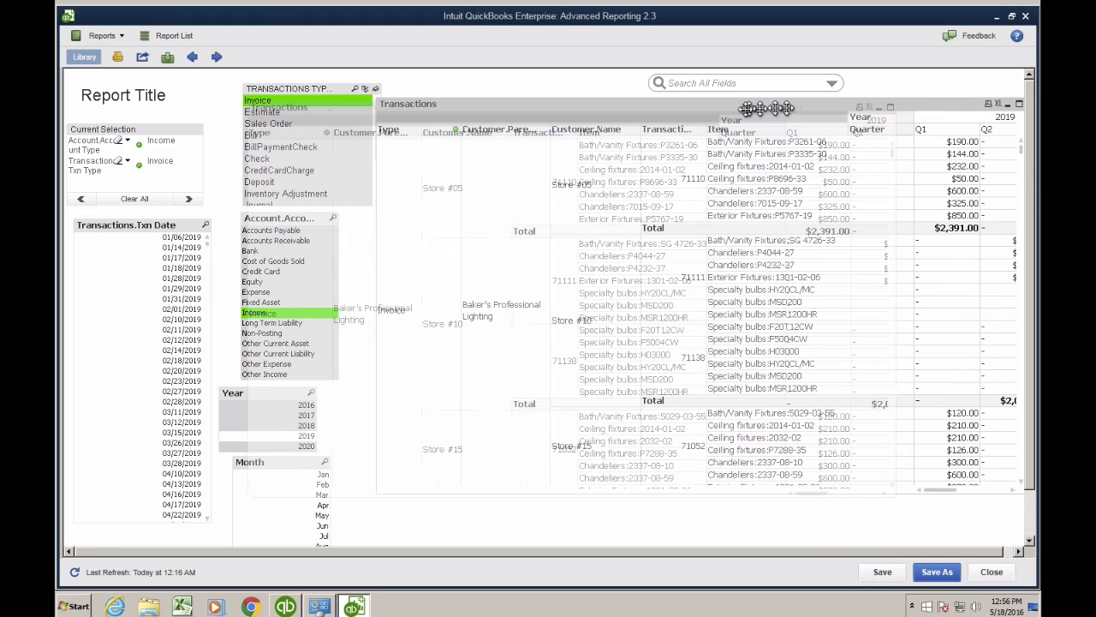
drag(869, 176, 1036, 188)
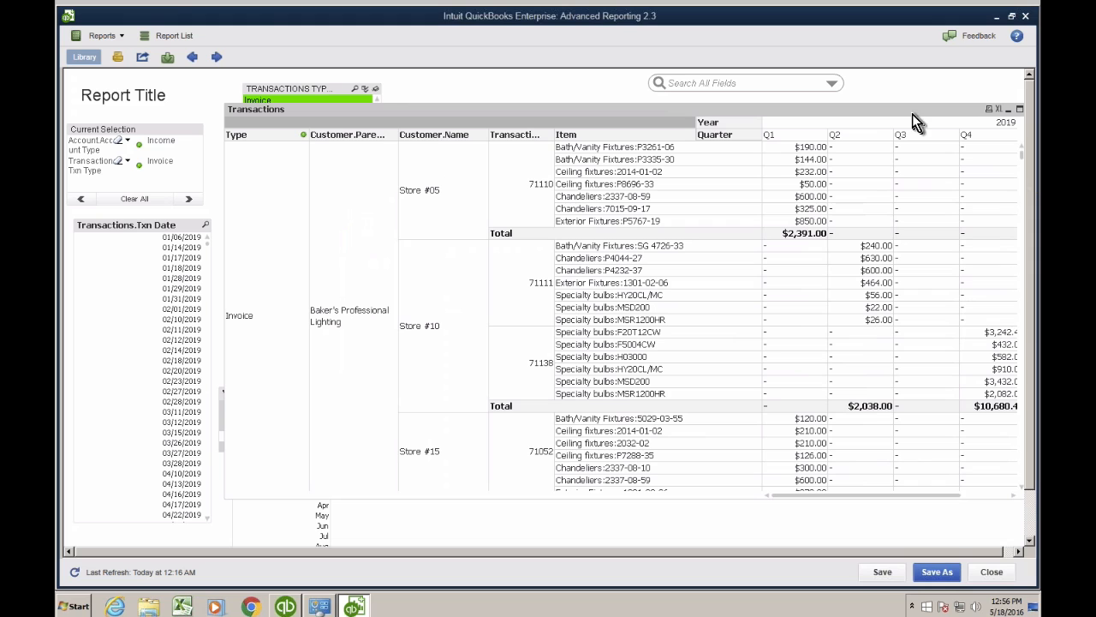
drag(911, 114, 759, 110)
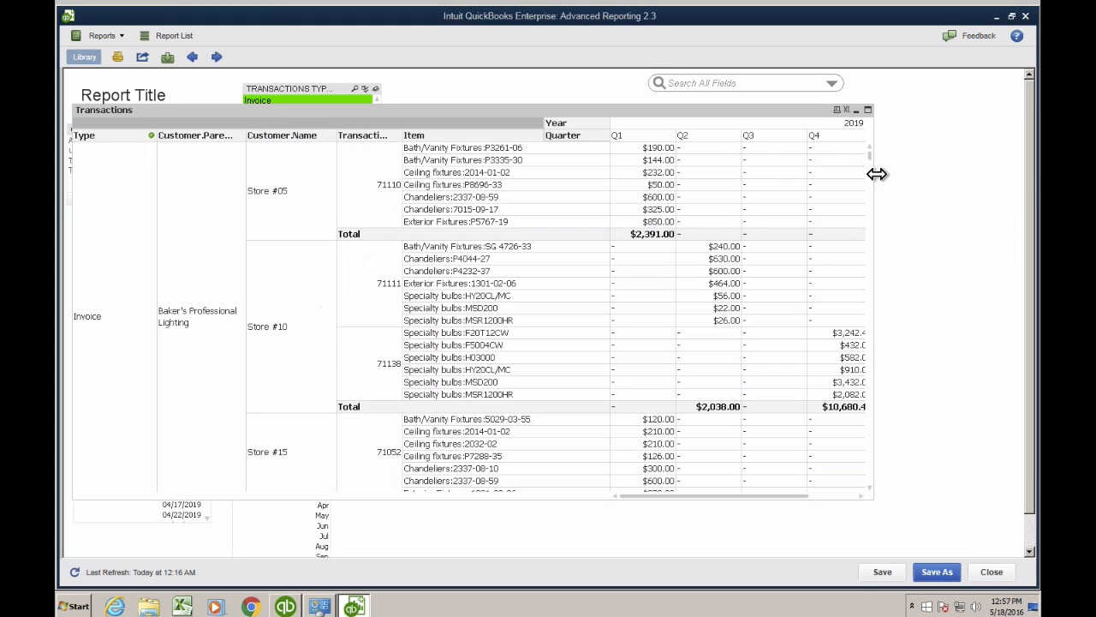
drag(874, 177, 883, 178)
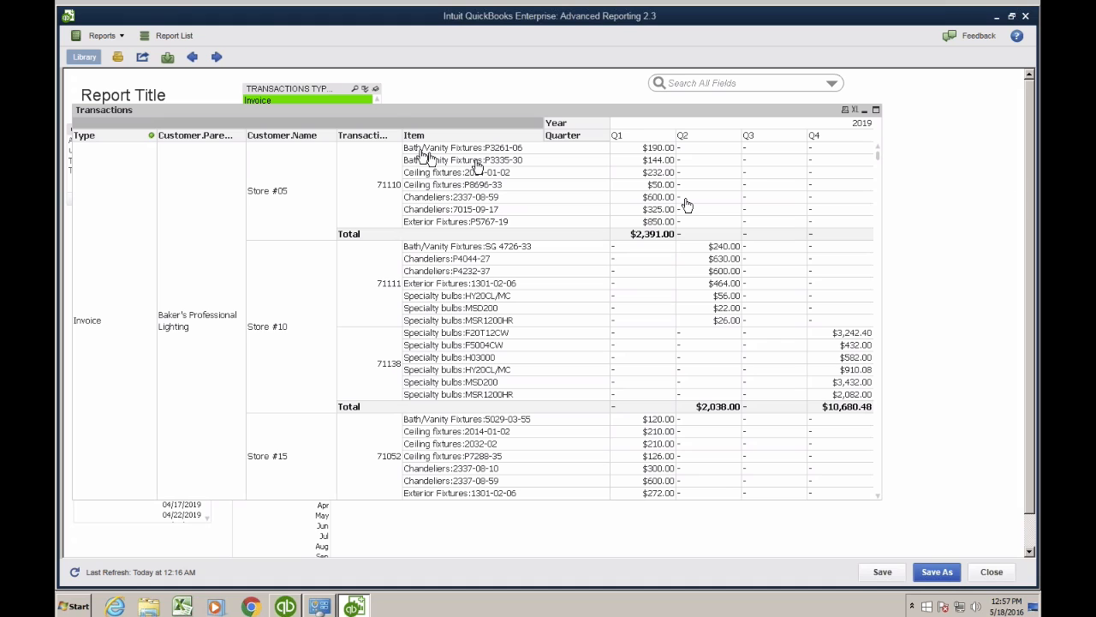
drag(386, 109, 426, 107)
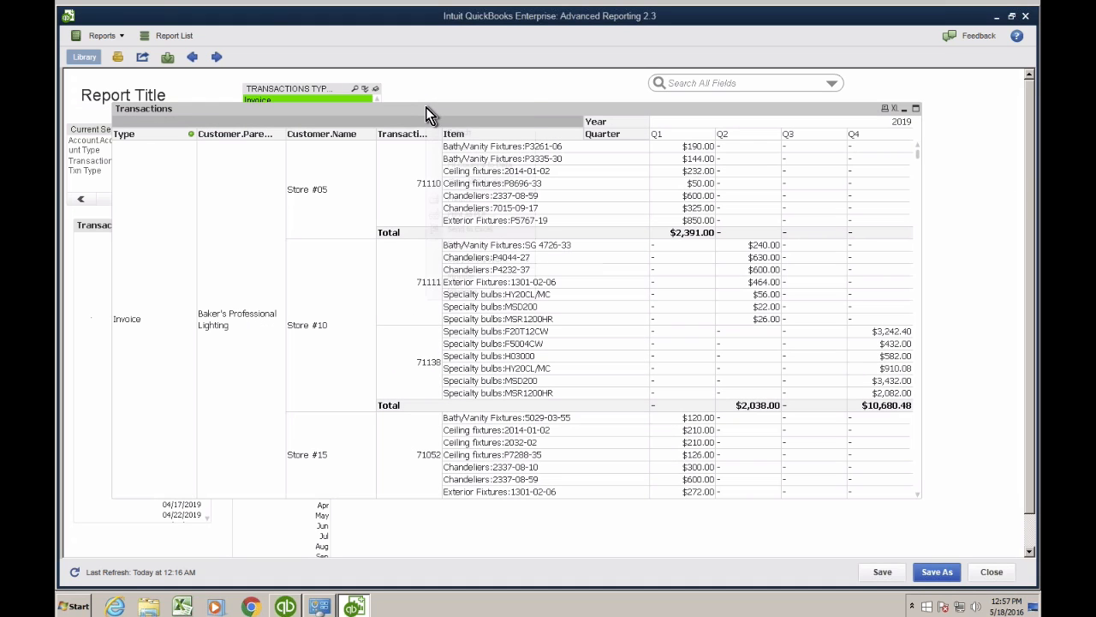
- Enable a conditional of 0 on the Item.Full Name dimension of the Transactions table to hide it
right_click(426, 108)
click(412, 117)
right_click(448, 106)
click(467, 110)
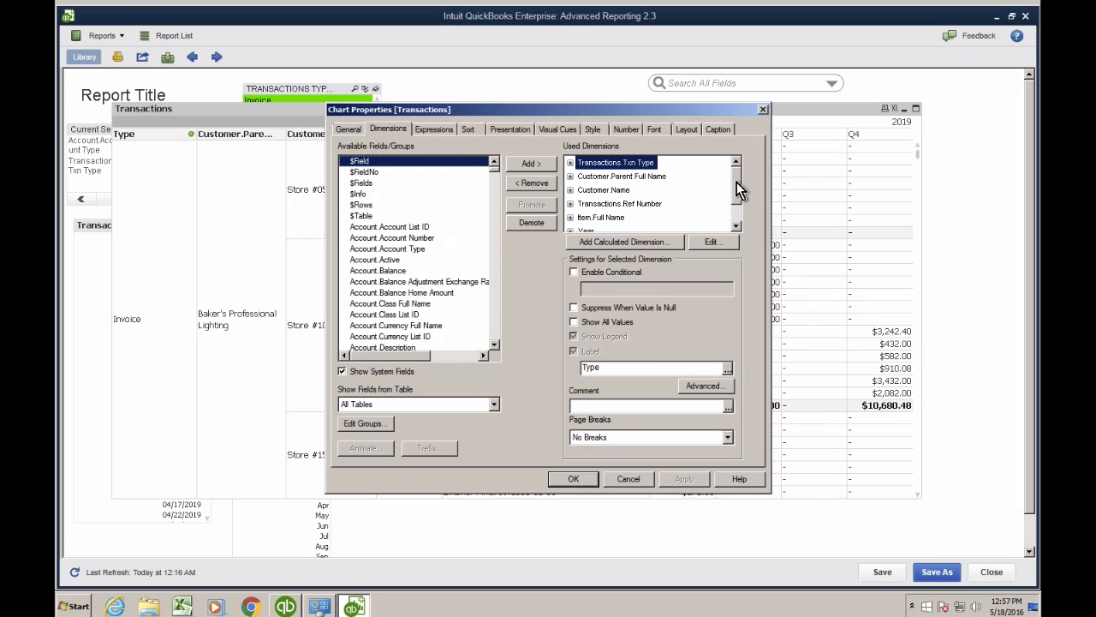
click(617, 218)
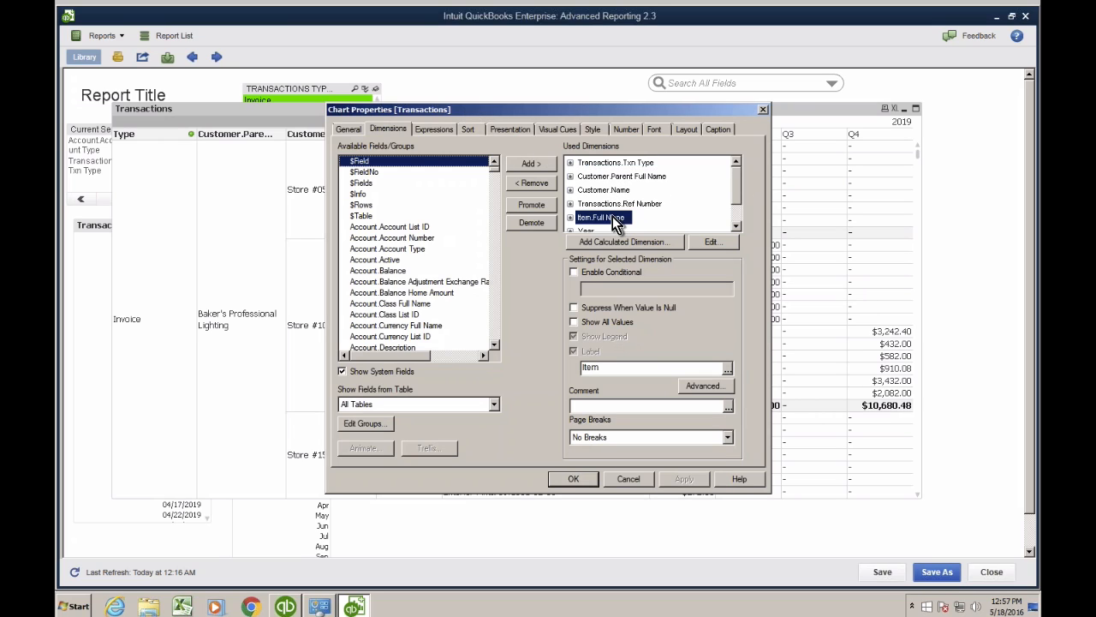
scroll(732, 192, down, 1)
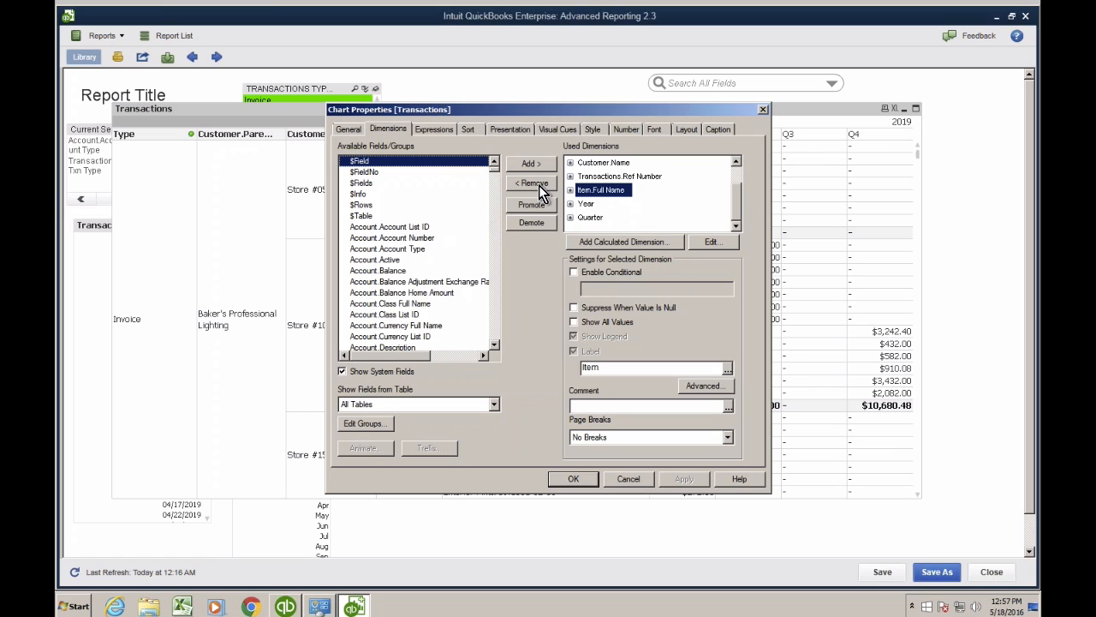
click(594, 272)
click(596, 291)
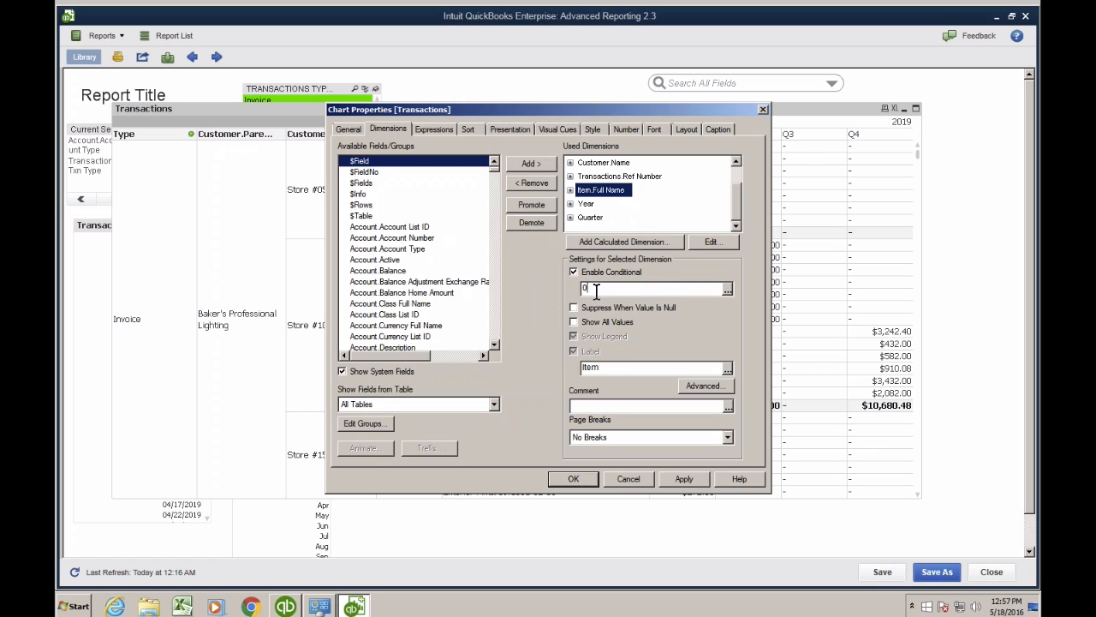
text(0)
- Enable a conditional of 0 on the Transactions.Ref Number dimension as well and apply the chart properties
click(609, 177)
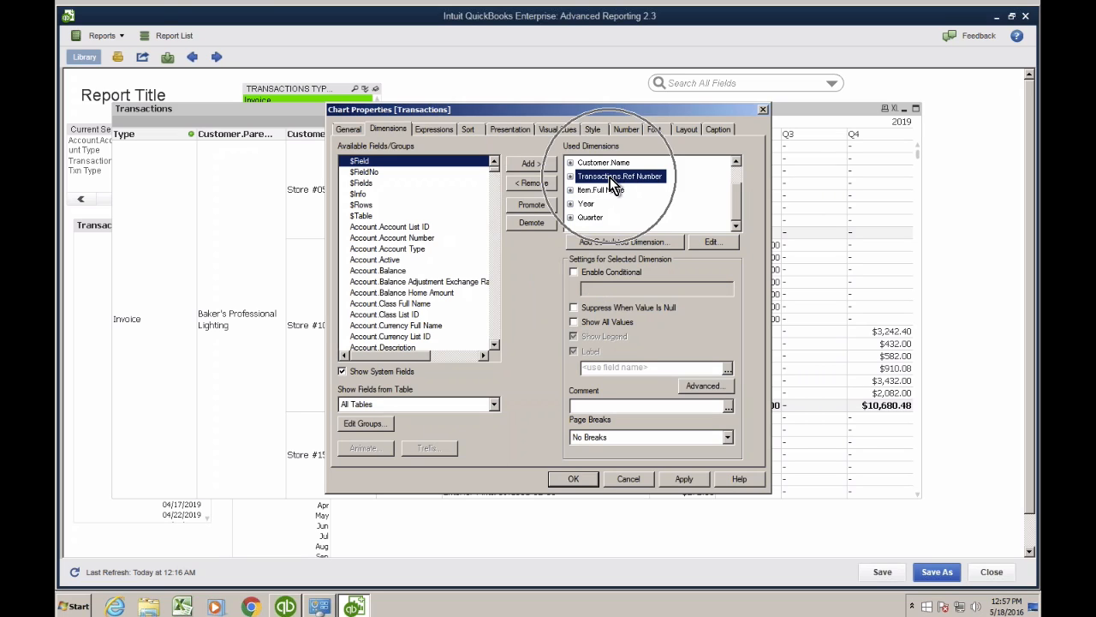
click(594, 272)
click(591, 289)
text(0)
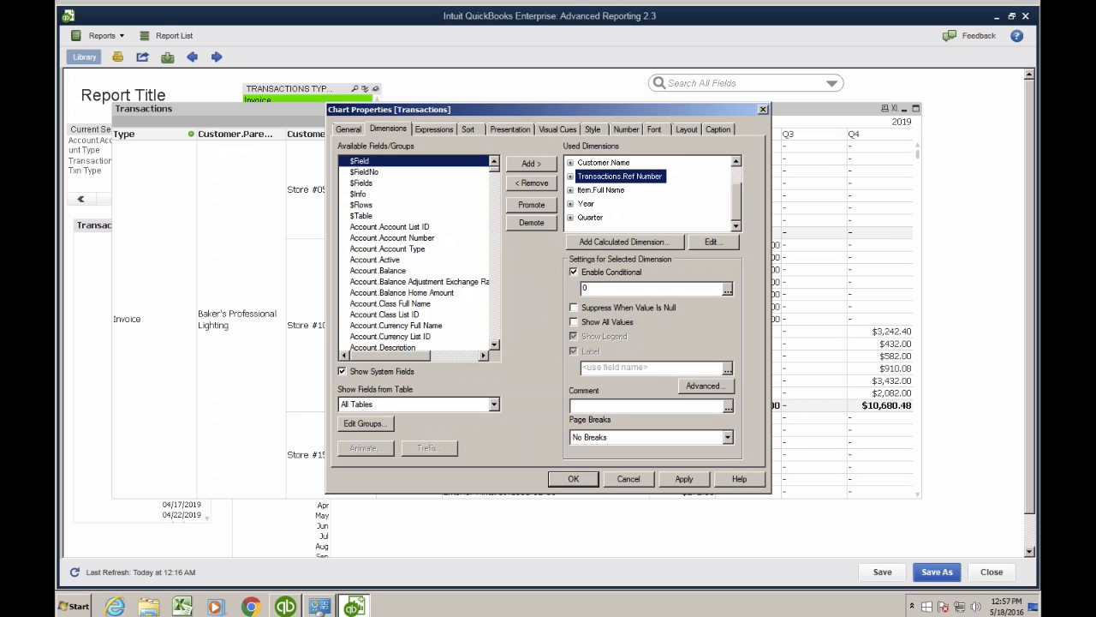
click(588, 291)
click(690, 479)
click(625, 479)
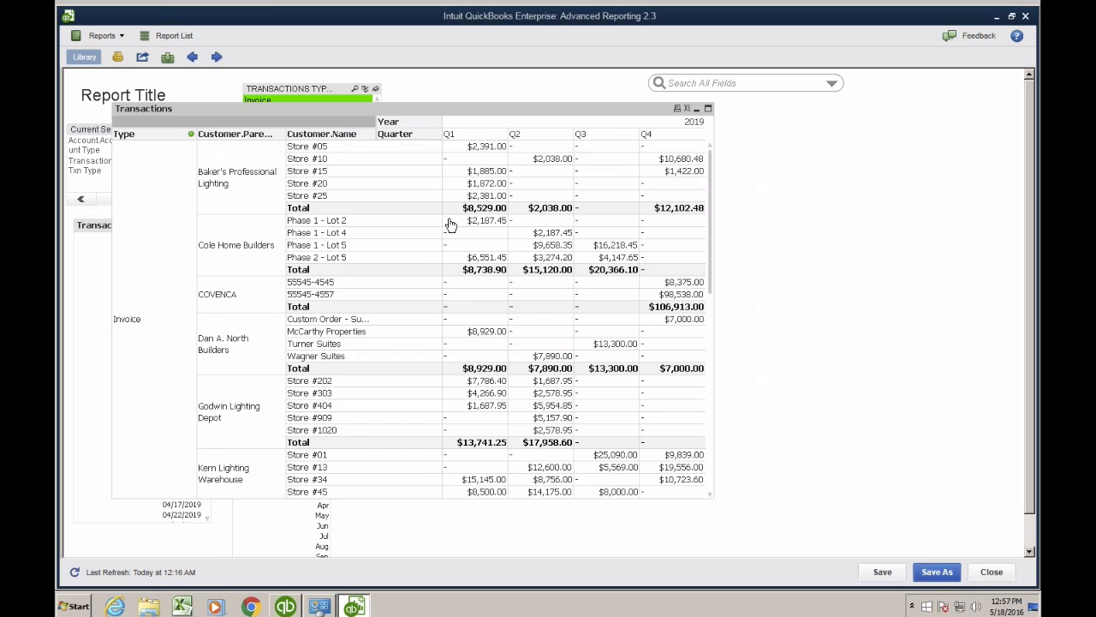
- Move the Transactions table away from the date list box, and turn off and apply its Always Fully Expanded option
drag(419, 112, 625, 101)
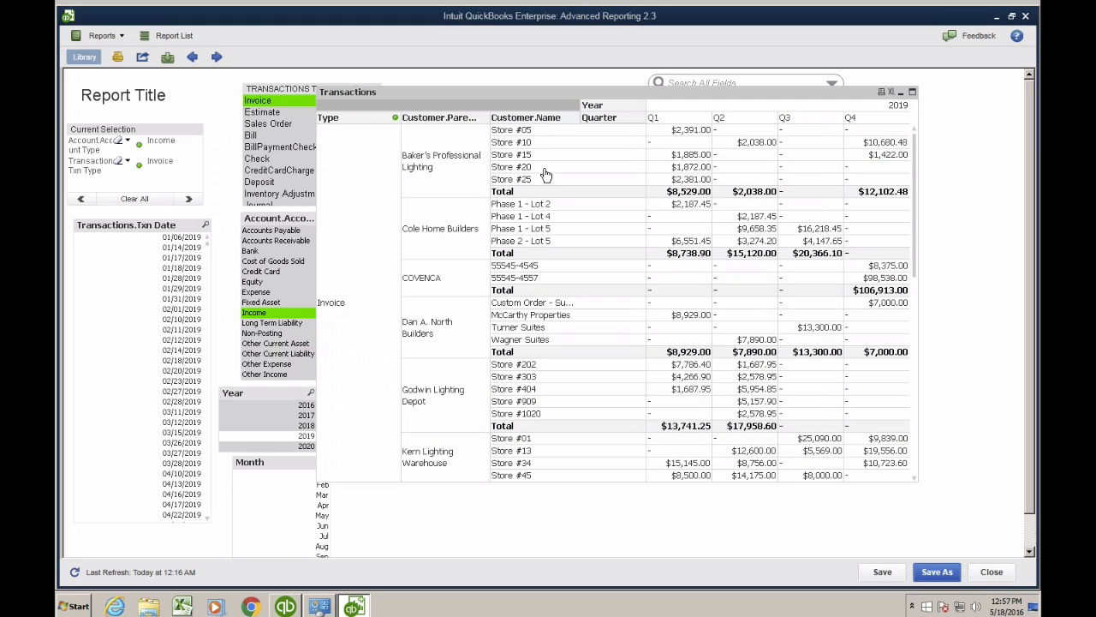
right_click(519, 94)
click(537, 102)
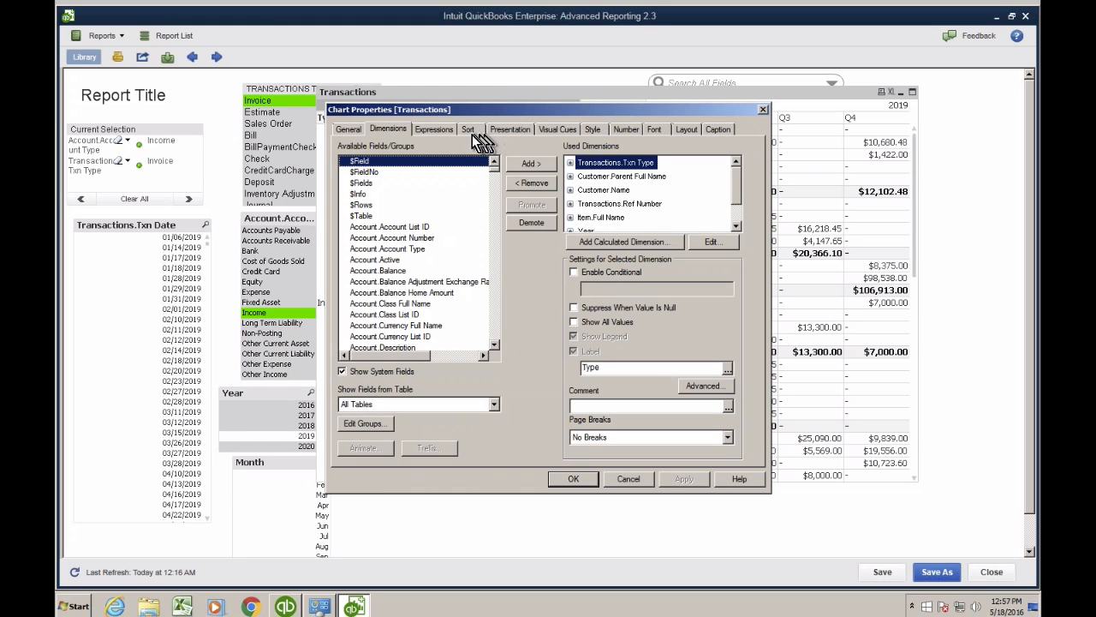
click(614, 192)
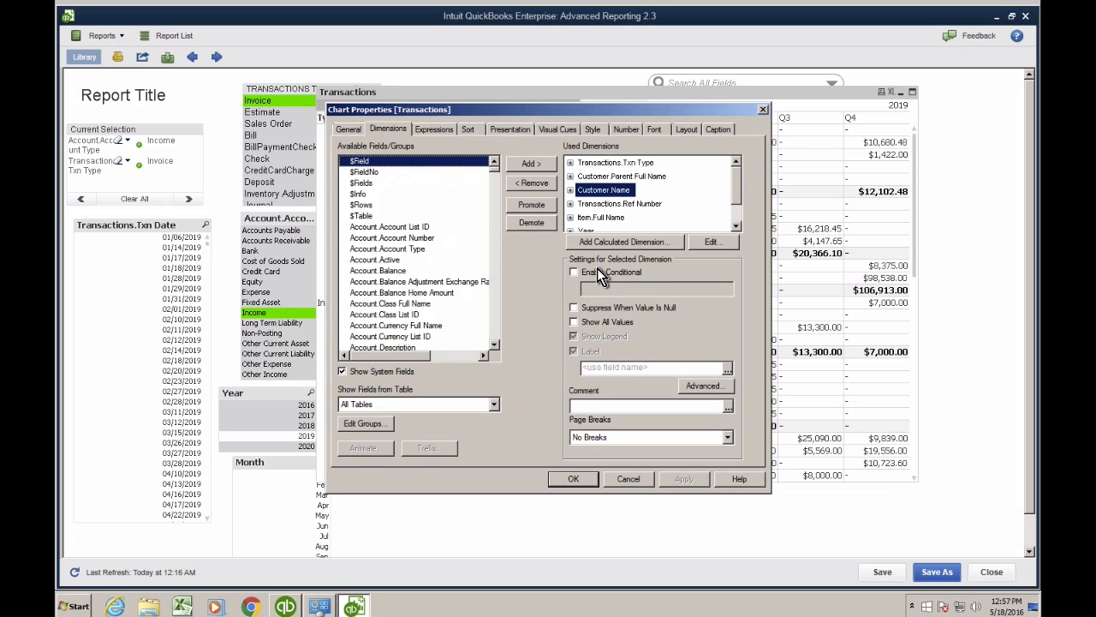
click(434, 129)
click(506, 131)
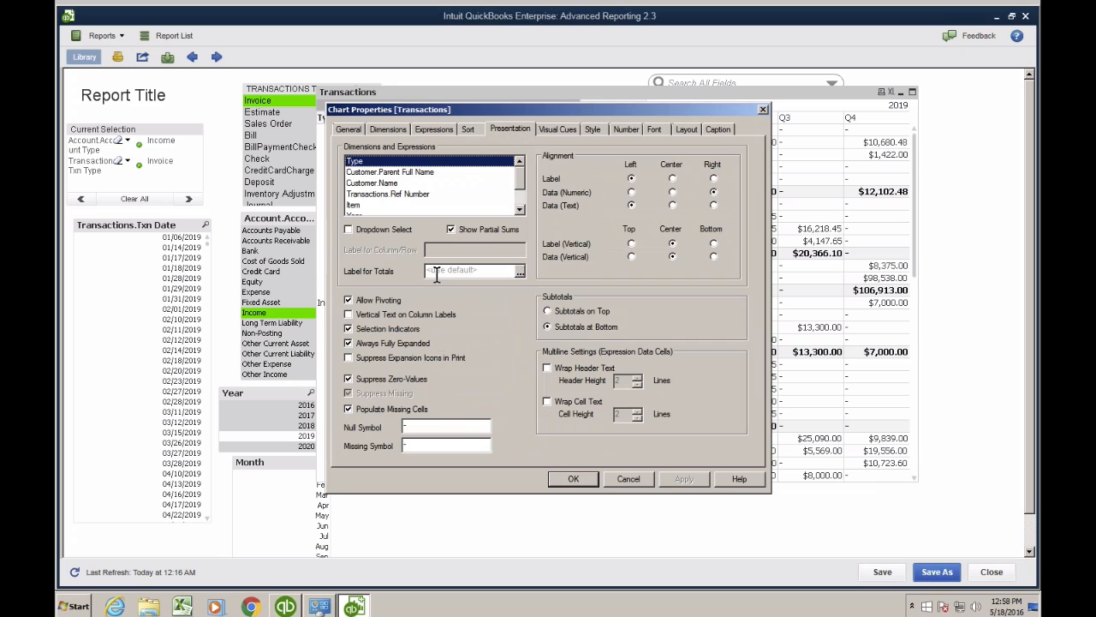
click(367, 342)
click(686, 476)
click(763, 108)
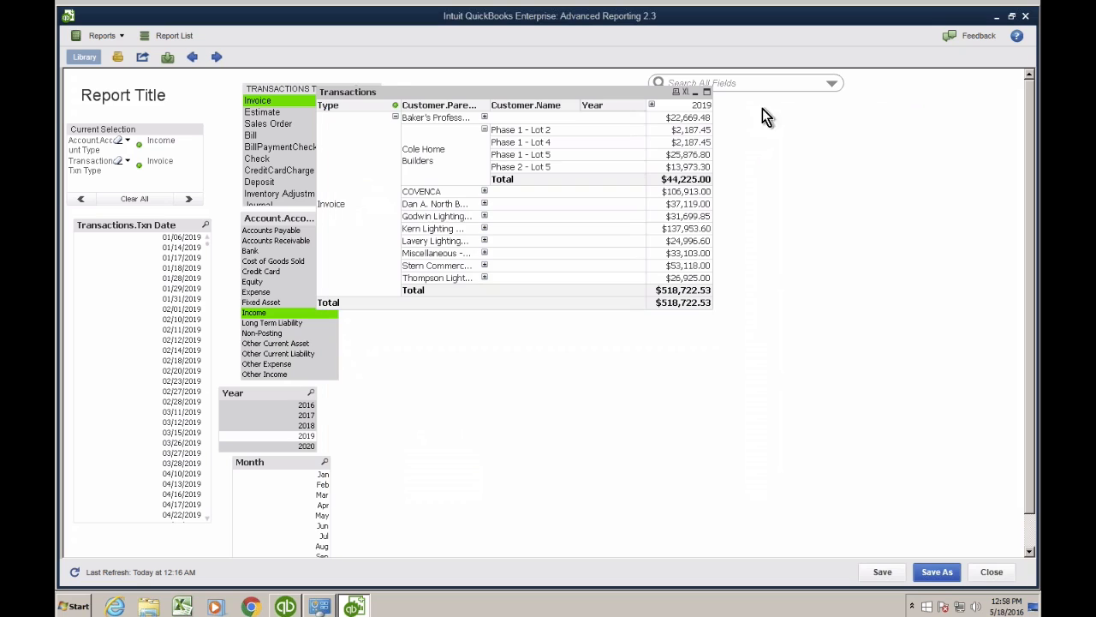
- Collapse Cole Home Builders and expand 2019 into quarters, with the Transactions table moved clear of the list boxes
click(484, 130)
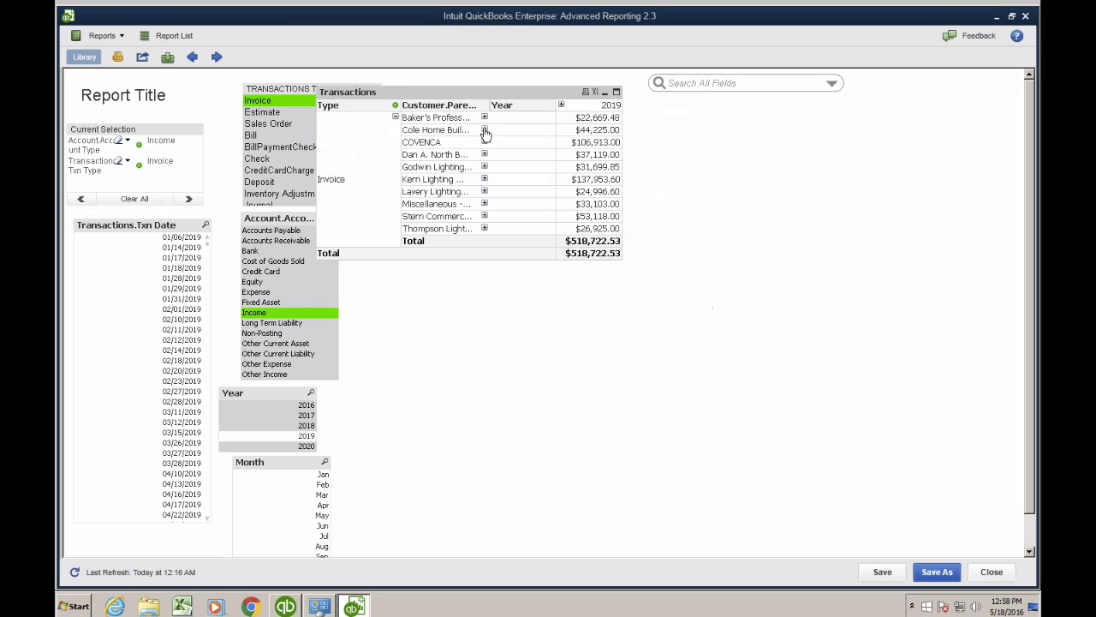
click(561, 107)
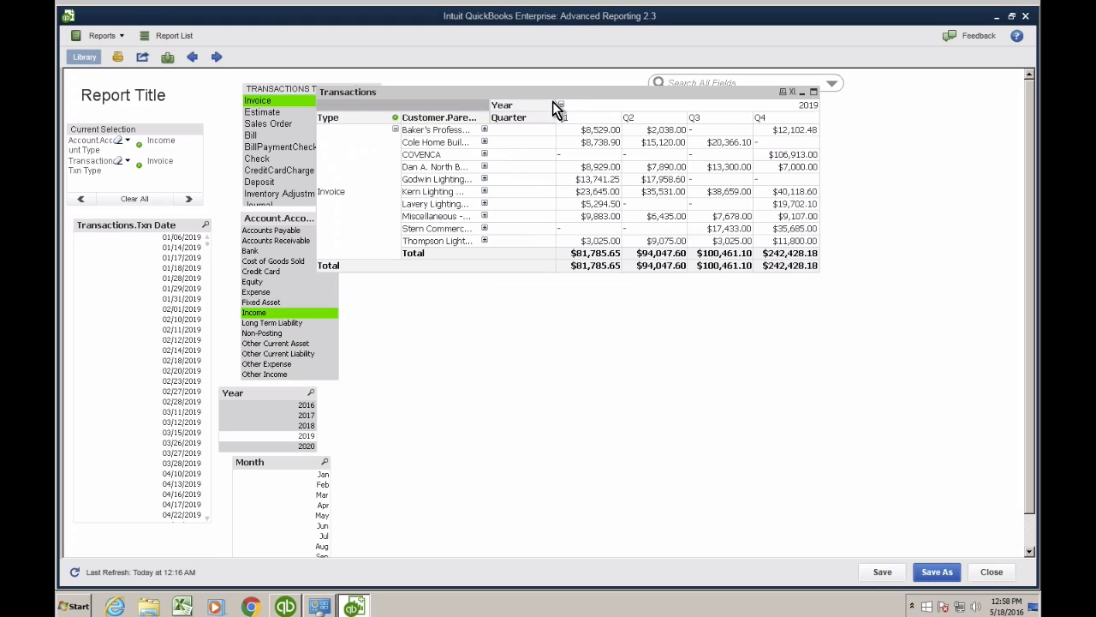
drag(550, 94, 639, 159)
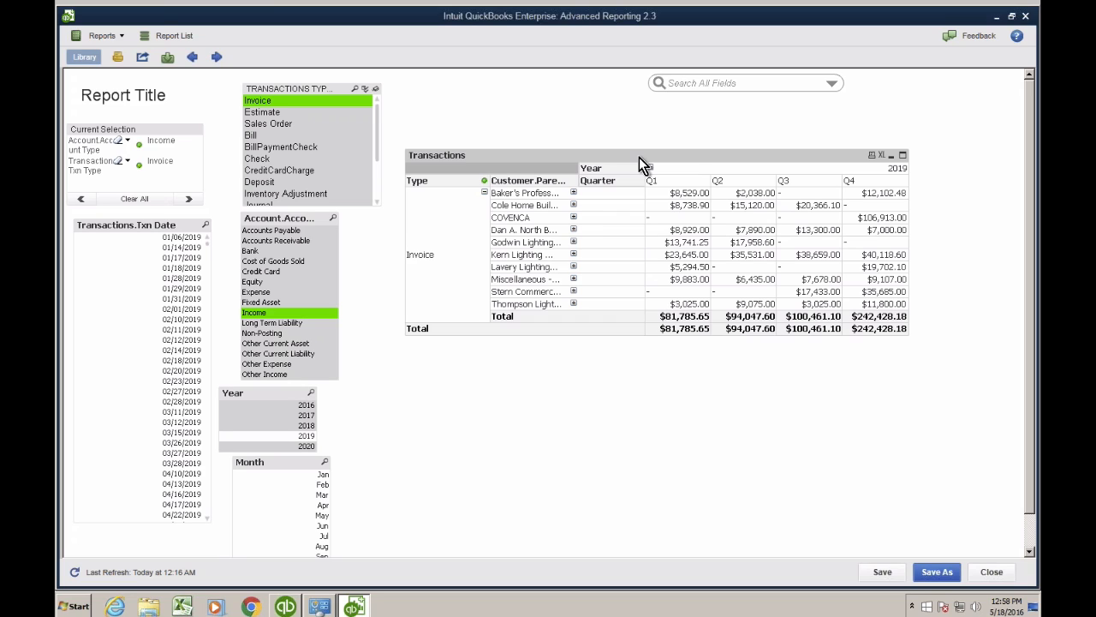
- Send the Transactions table with its quarterly customer totals to Excel
click(881, 156)
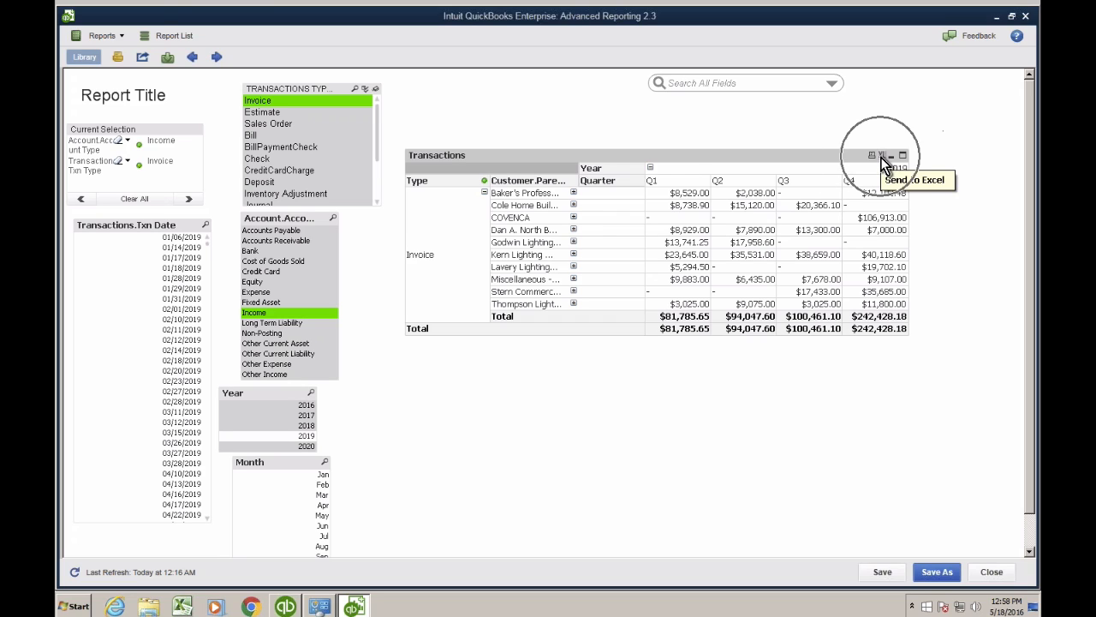
key(ctrl)
key(ctrl)
click(882, 157)
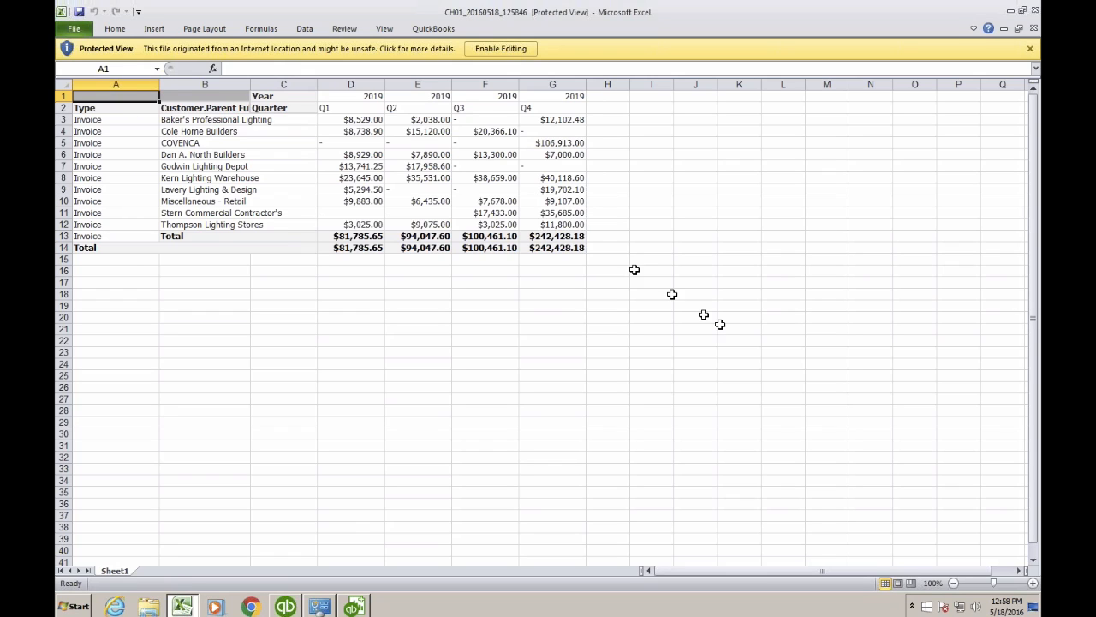
key(ctrl+Left)
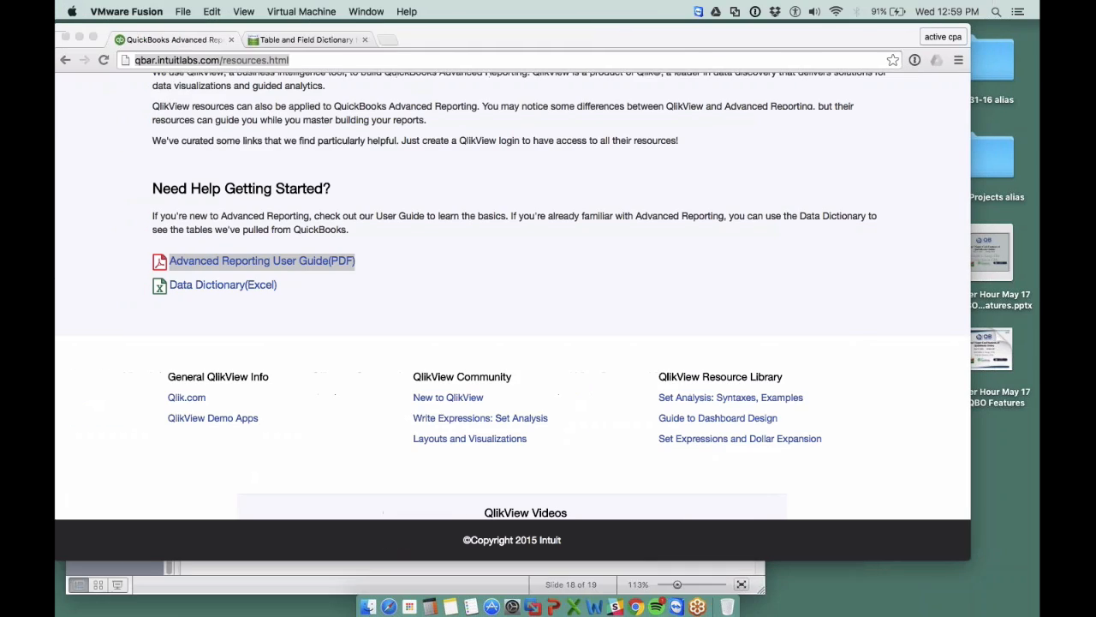
click(252, 568)
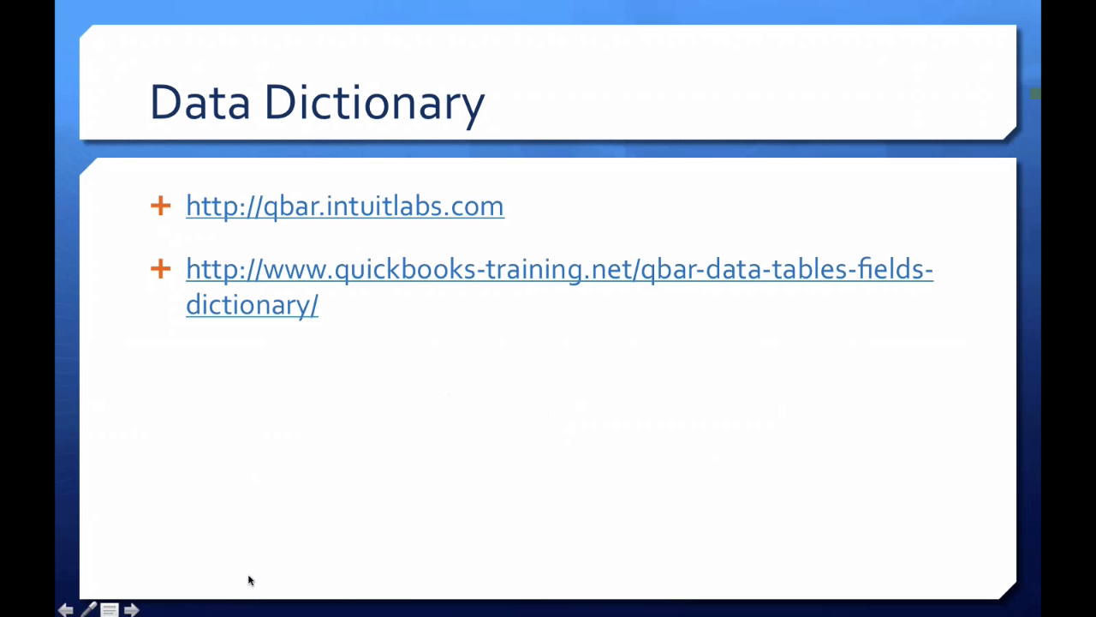
click(131, 609)
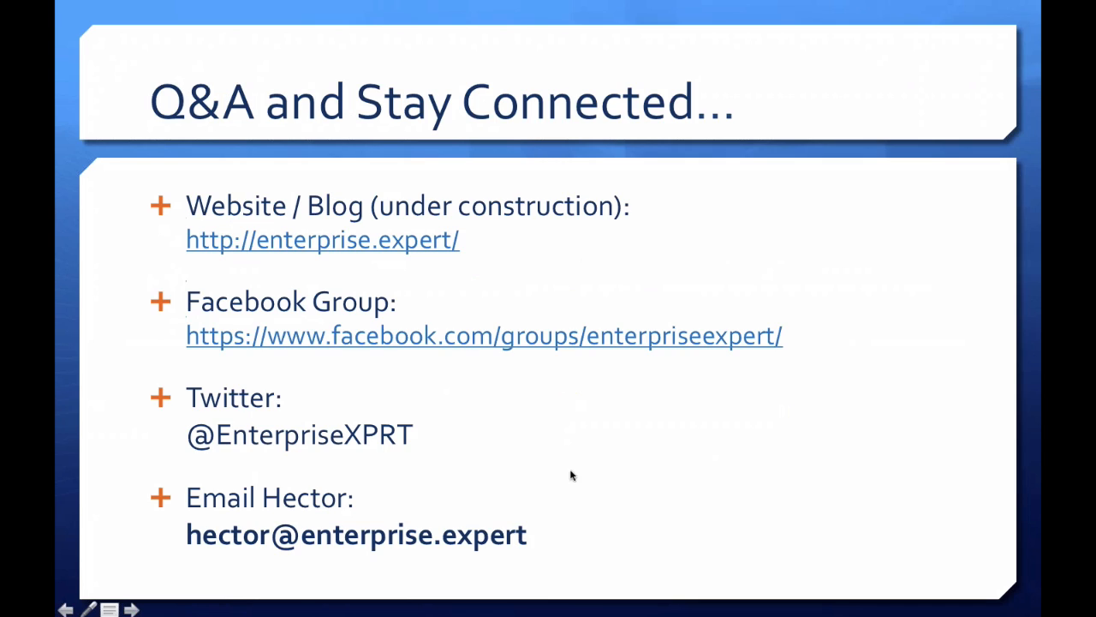